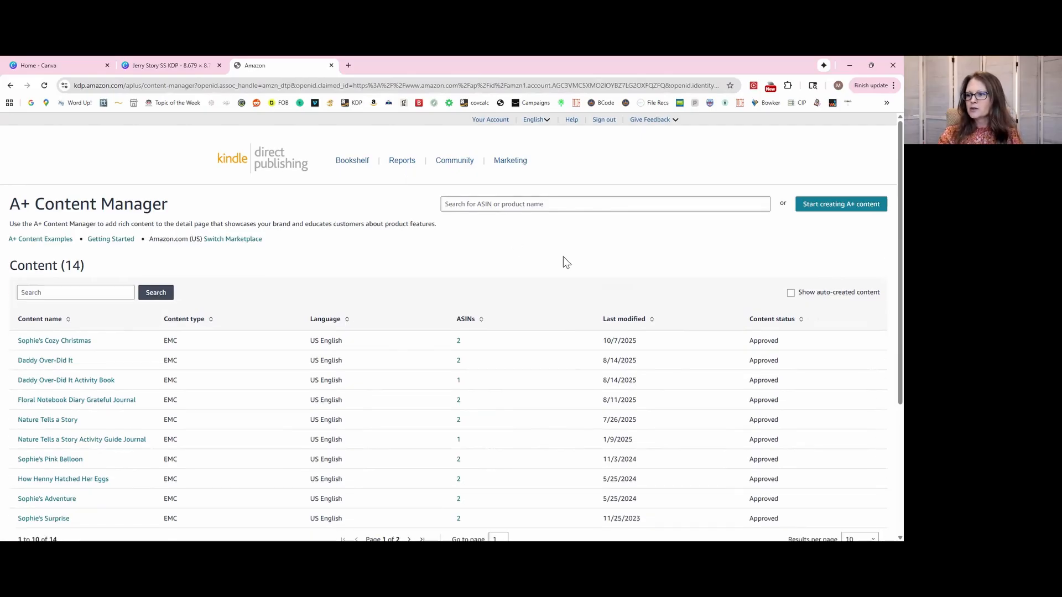
- Start a new A+ content project and name it "Jerry Book"
left_click(839, 209)
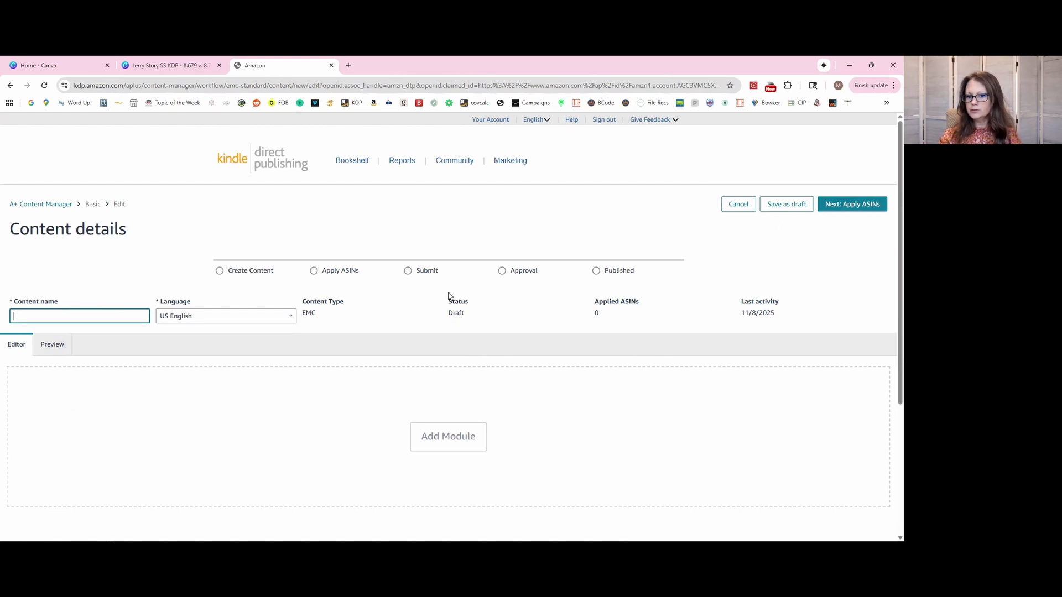
left_click(93, 317)
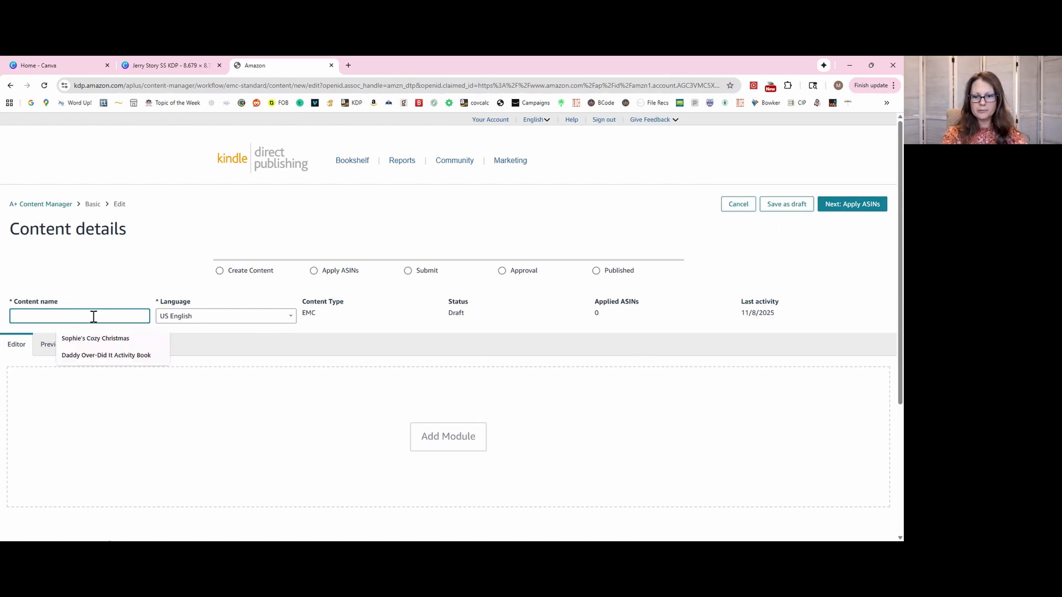
type("Jerry Book")
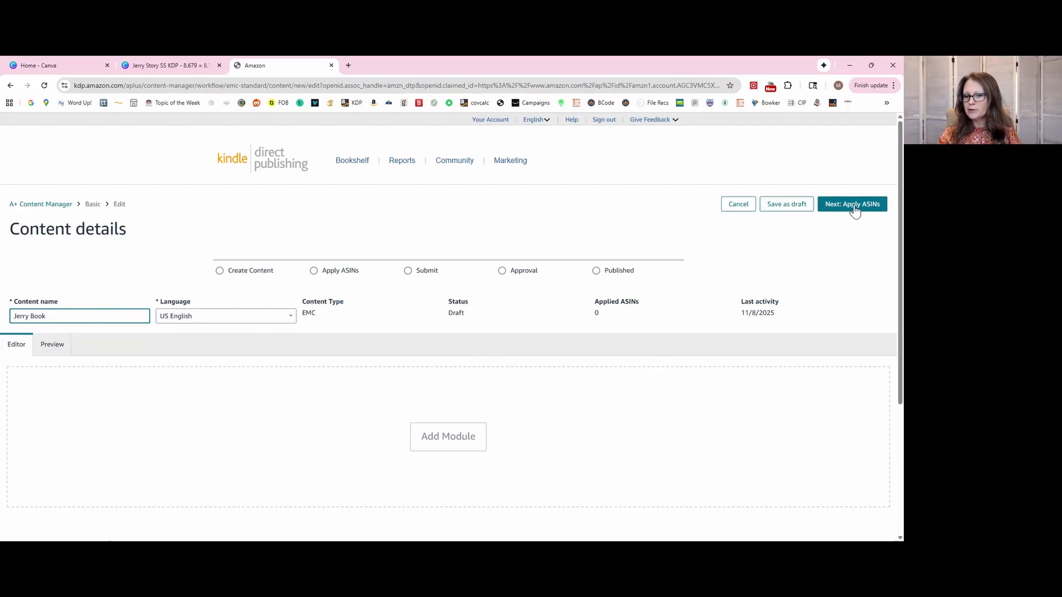
scroll(609, 360, "down", 2)
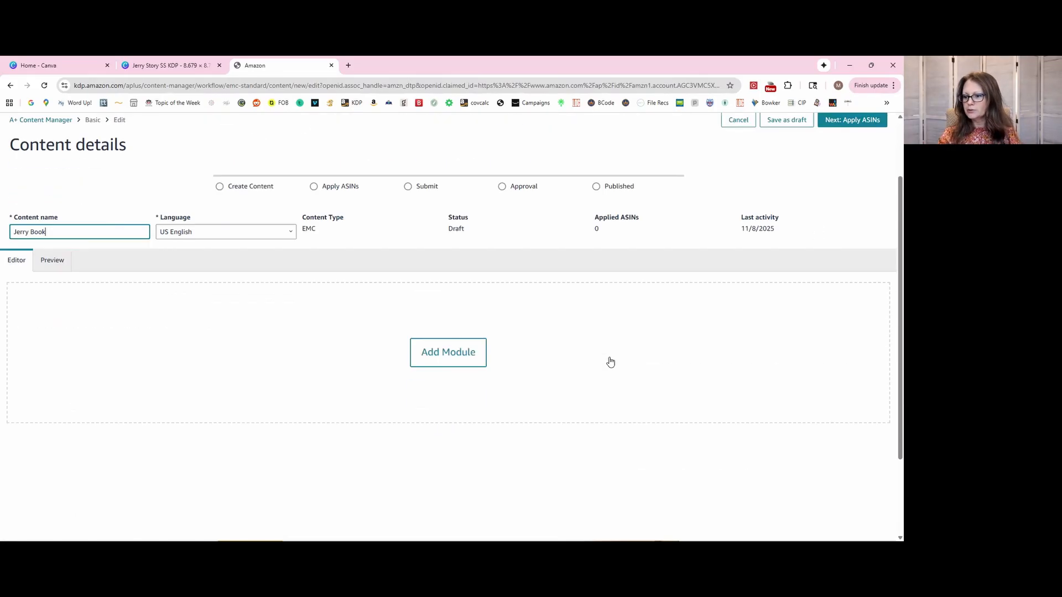
left_click(377, 232)
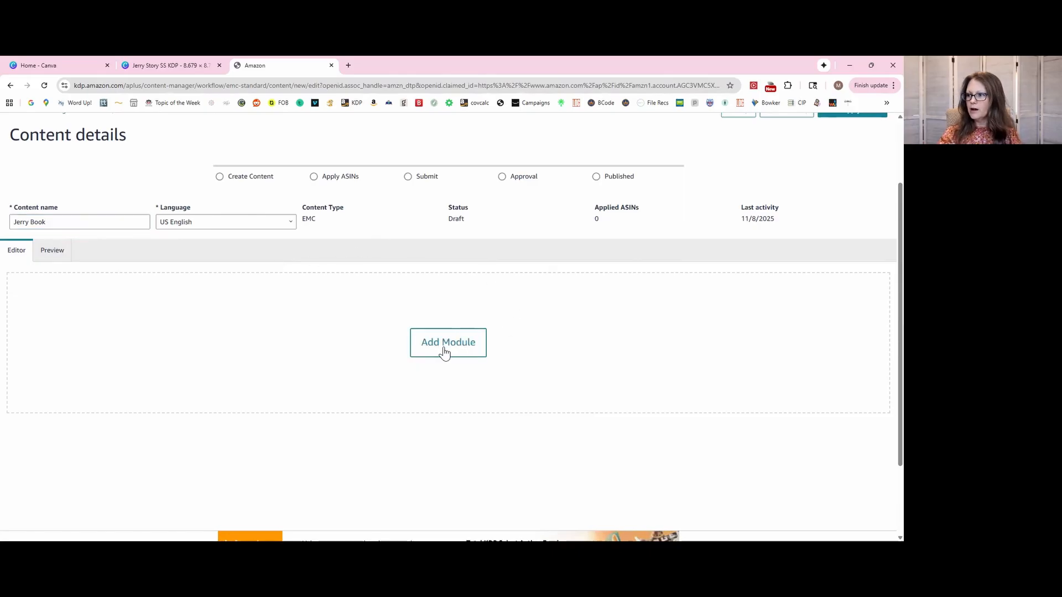
- Open the module choices for the Jerry Book content and browse the available layouts
scroll(445, 352, "up", 1)
scroll(443, 353, "down", 2)
left_click(442, 288)
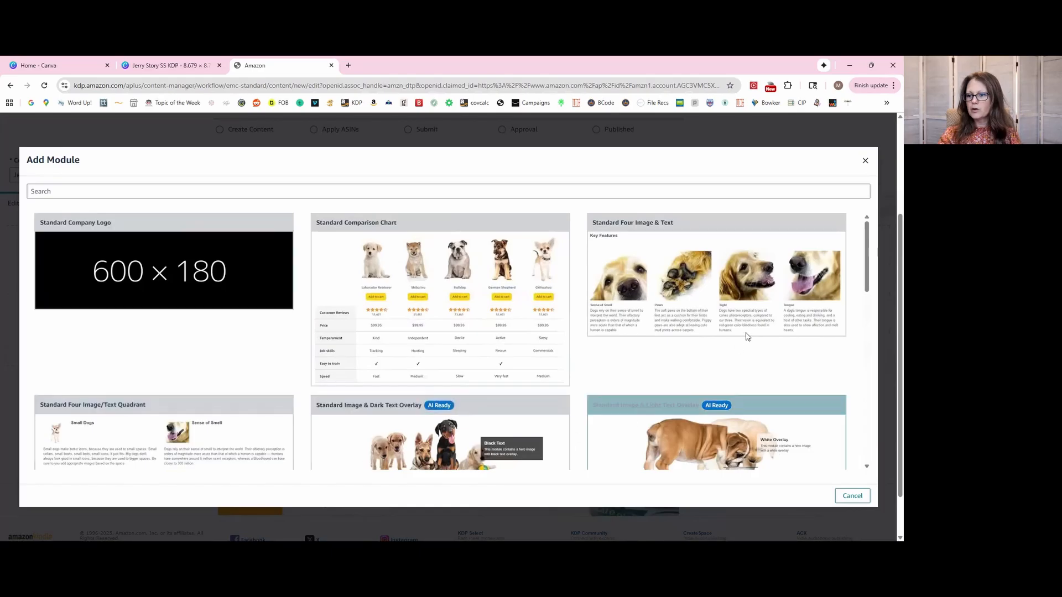
scroll(585, 333, "down", 3)
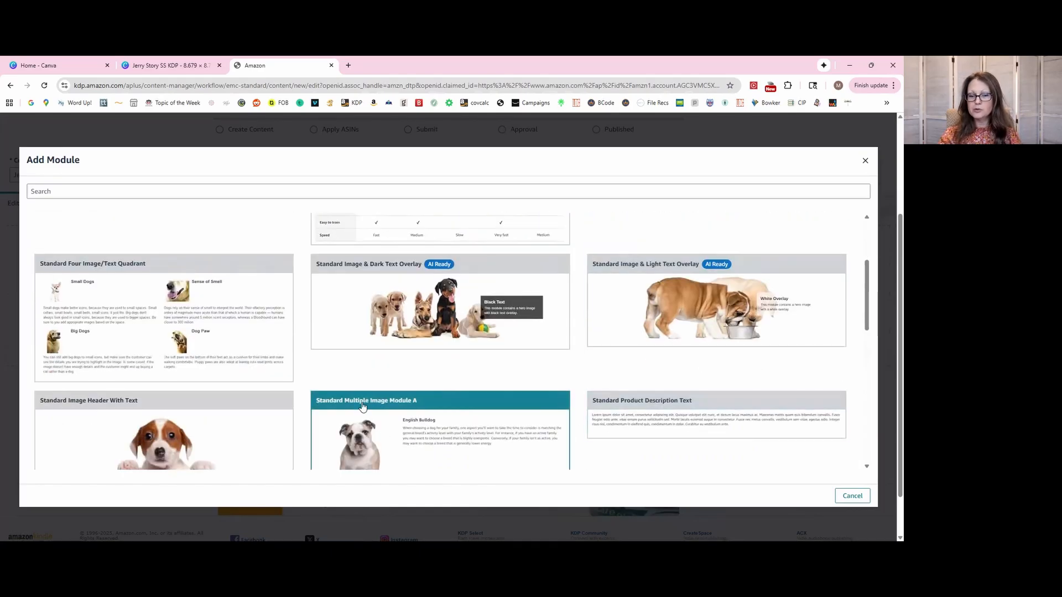
scroll(564, 359, "down", 3)
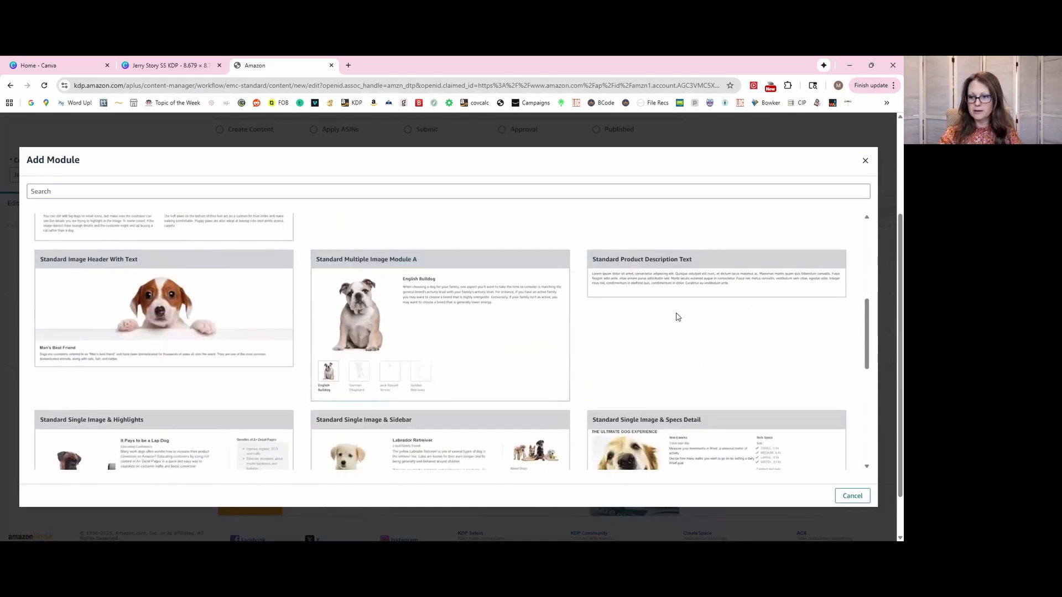
- Open Amazon in a new browser tab, search for "sophie's cozy christmas" and open the book's product page
left_click(349, 66)
left_click(374, 103)
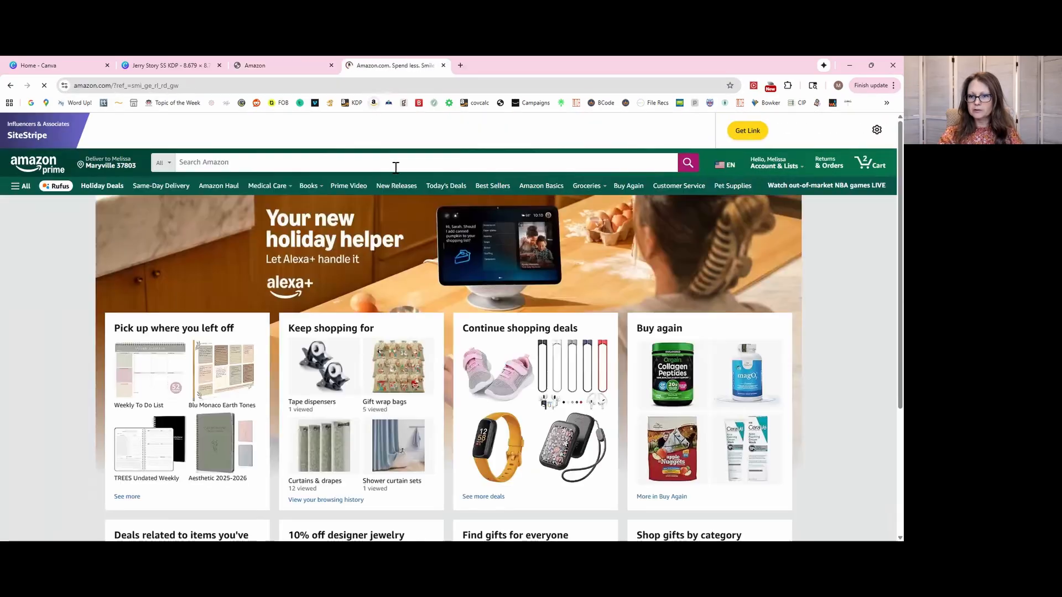
left_click(395, 167)
type("sophie")
key("Return")
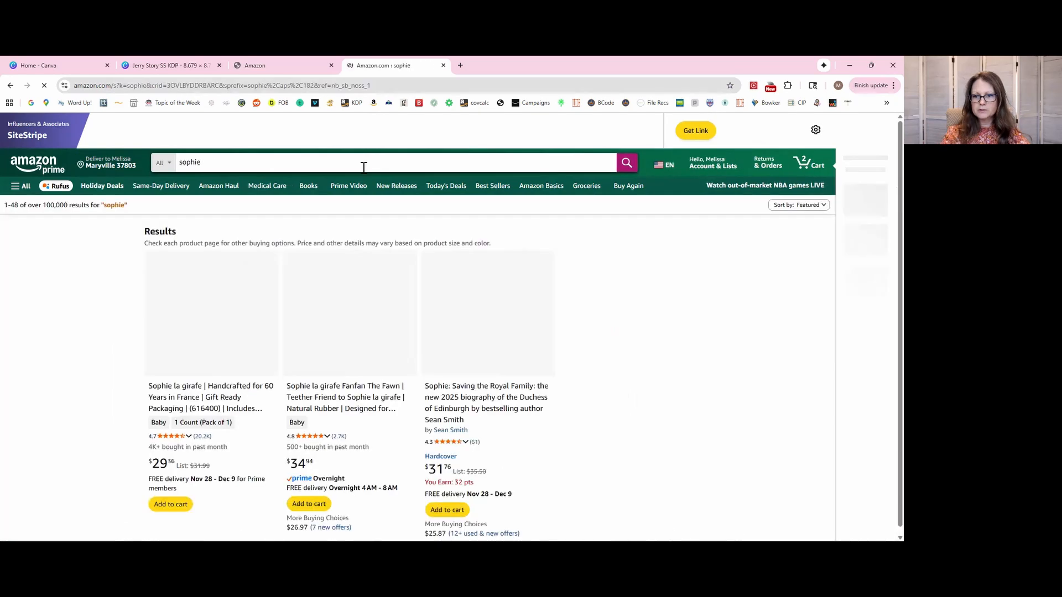
left_click(364, 167)
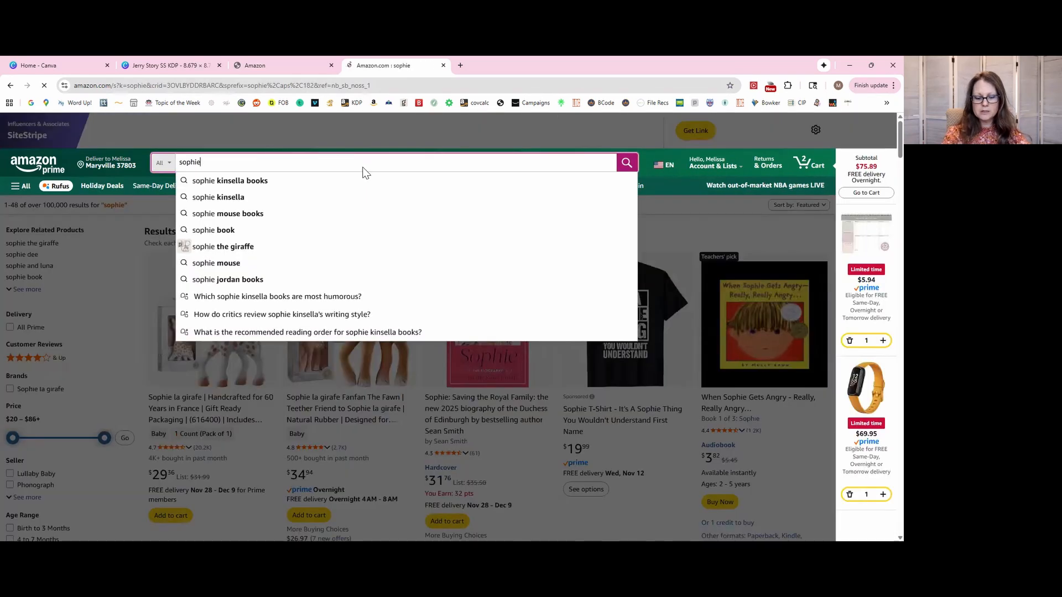
type("'s cozy")
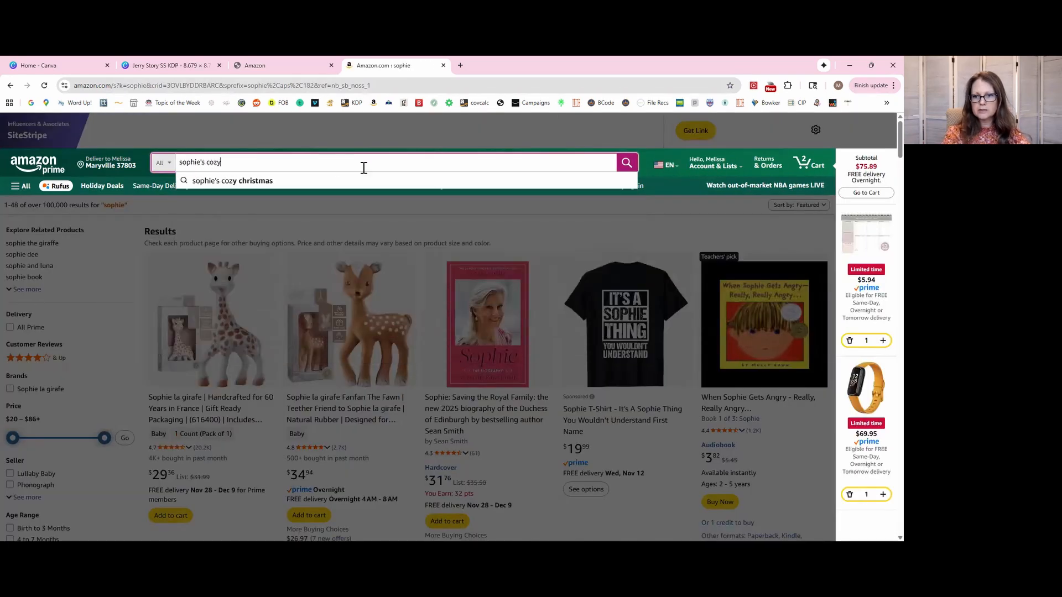
left_click(351, 182)
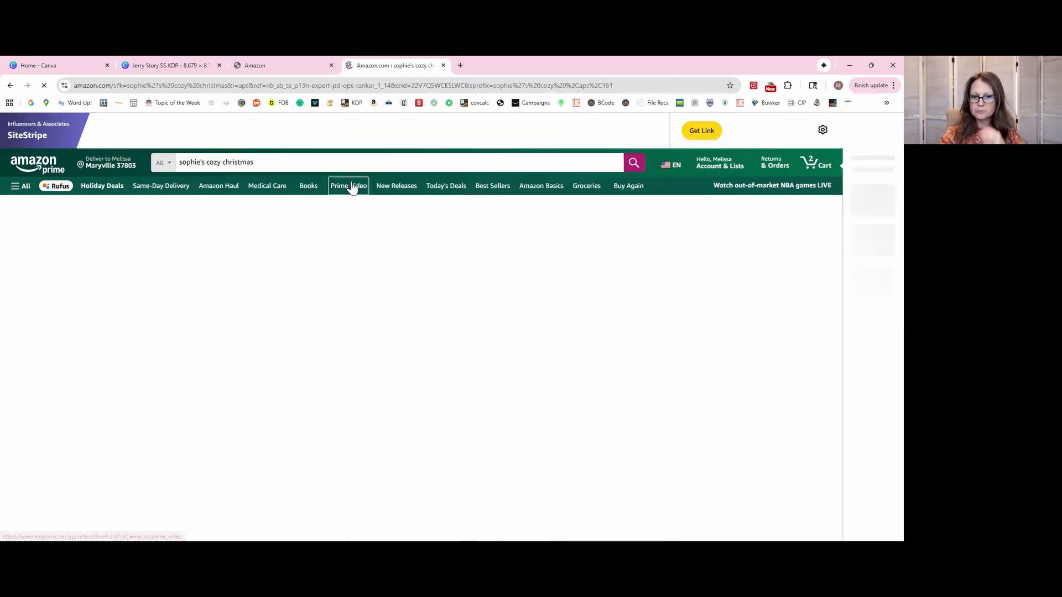
left_click(470, 260)
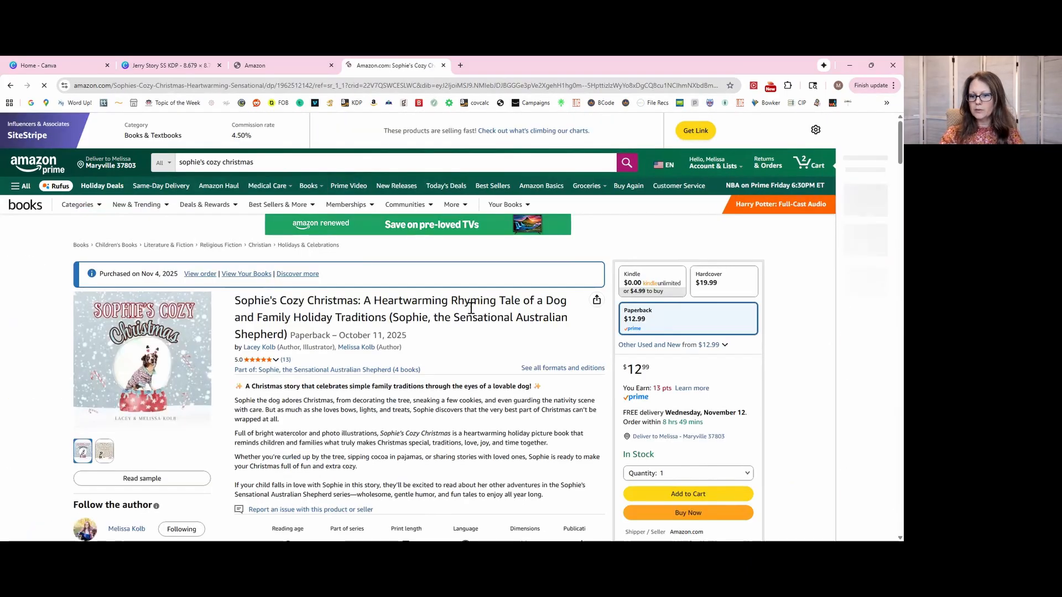
- Examine the From the Publisher section of the Sophie's Cozy Christmas page as an example of finished A+ image modules
scroll(471, 308, "down", 2)
scroll(471, 313, "down", 1)
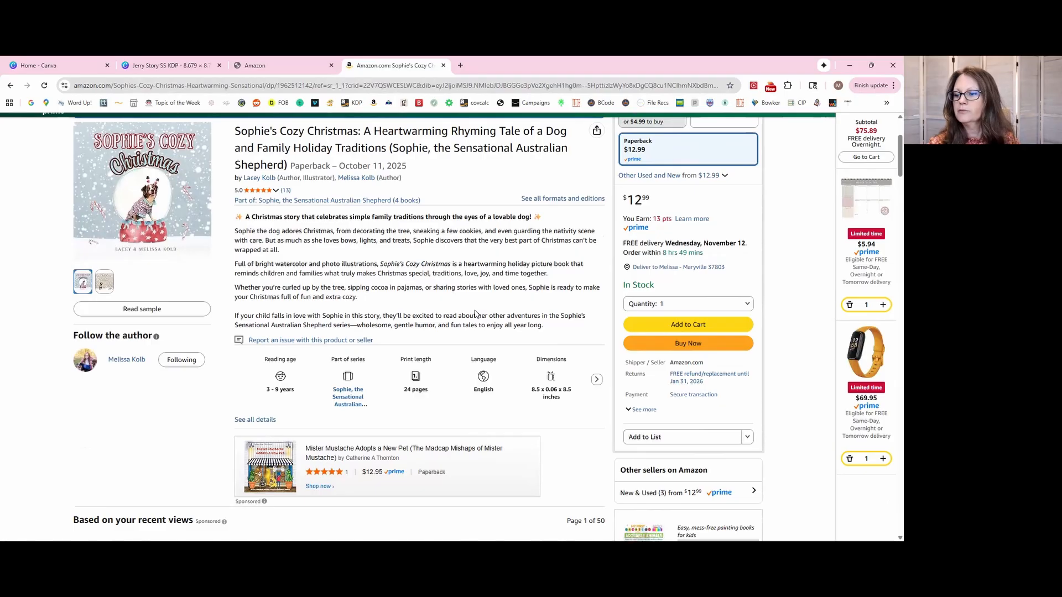
scroll(476, 313, "down", 10)
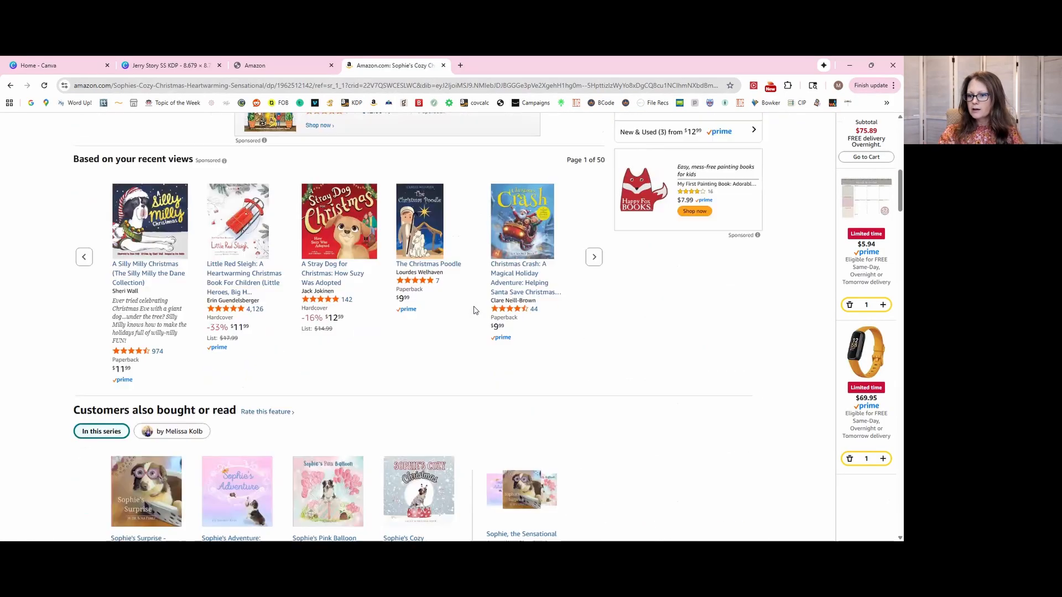
scroll(474, 312, "down", 8)
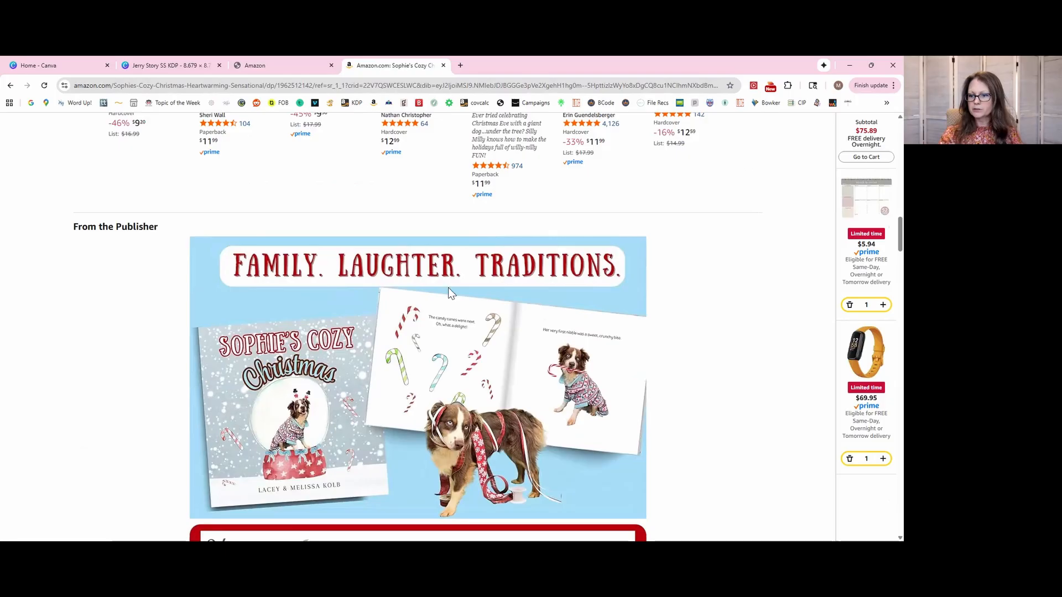
scroll(671, 310, "down", 2)
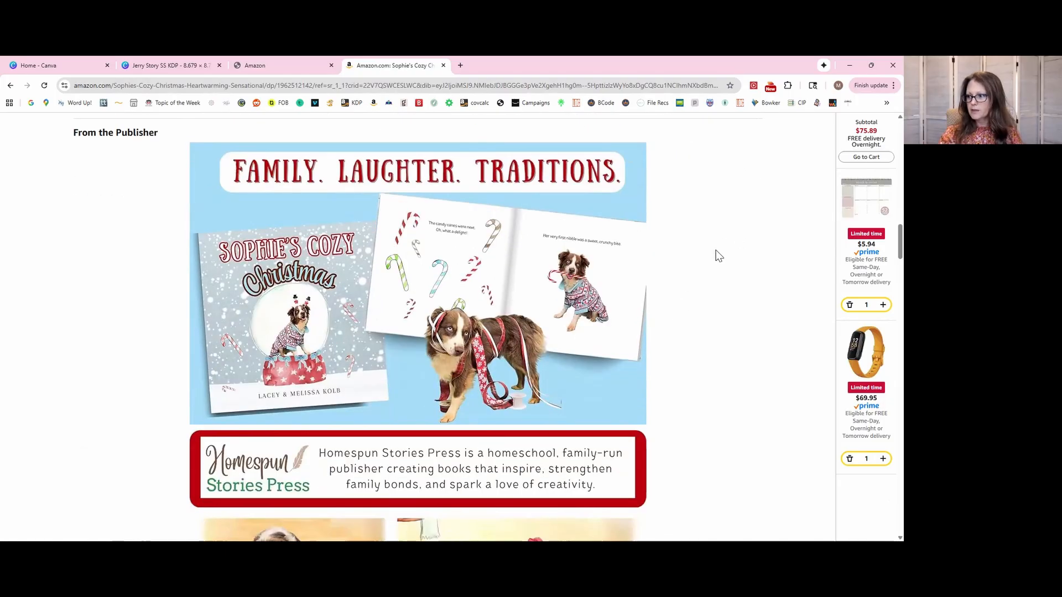
scroll(696, 267, "down", 2)
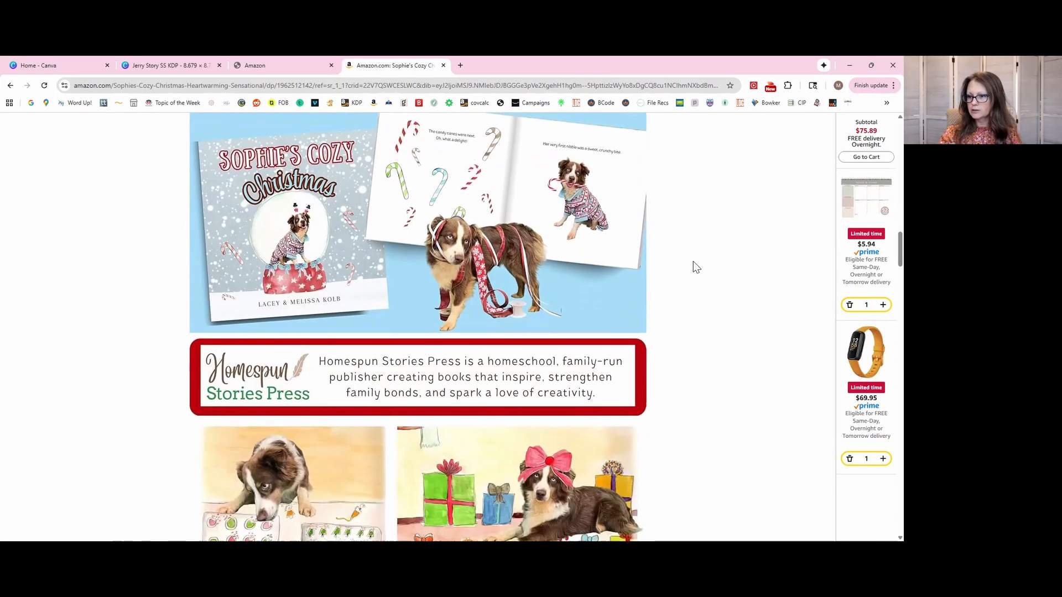
scroll(696, 267, "down", 3)
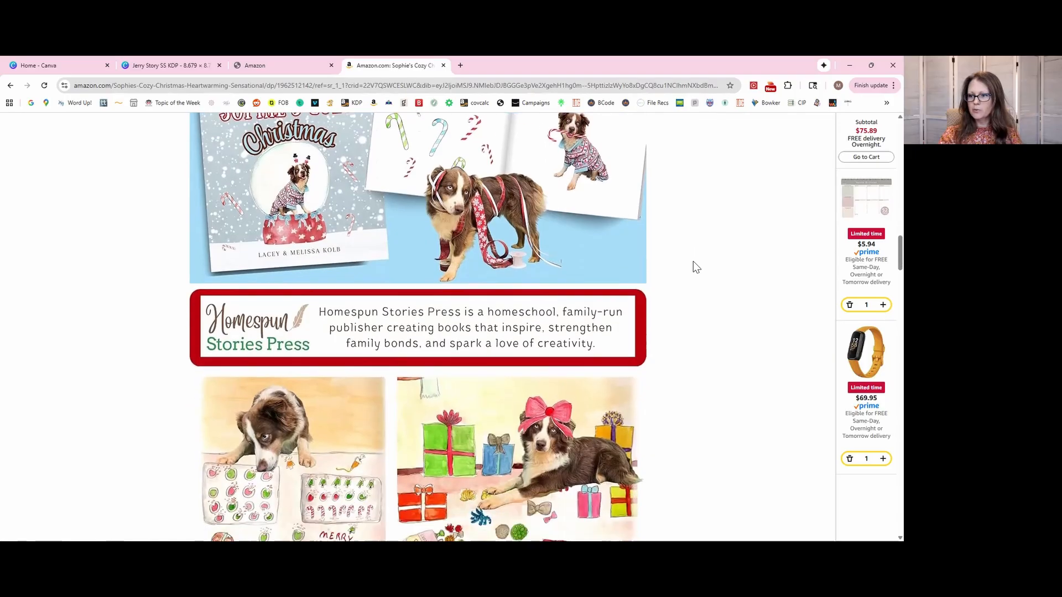
scroll(694, 262, "down", 3)
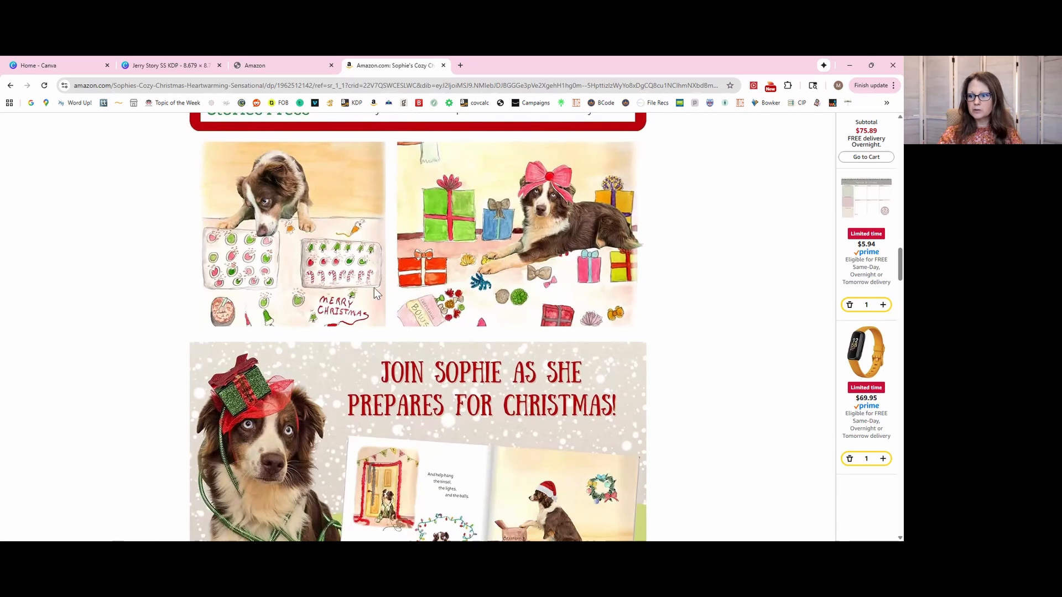
scroll(575, 367, "down", 3)
scroll(637, 331, "down", 1)
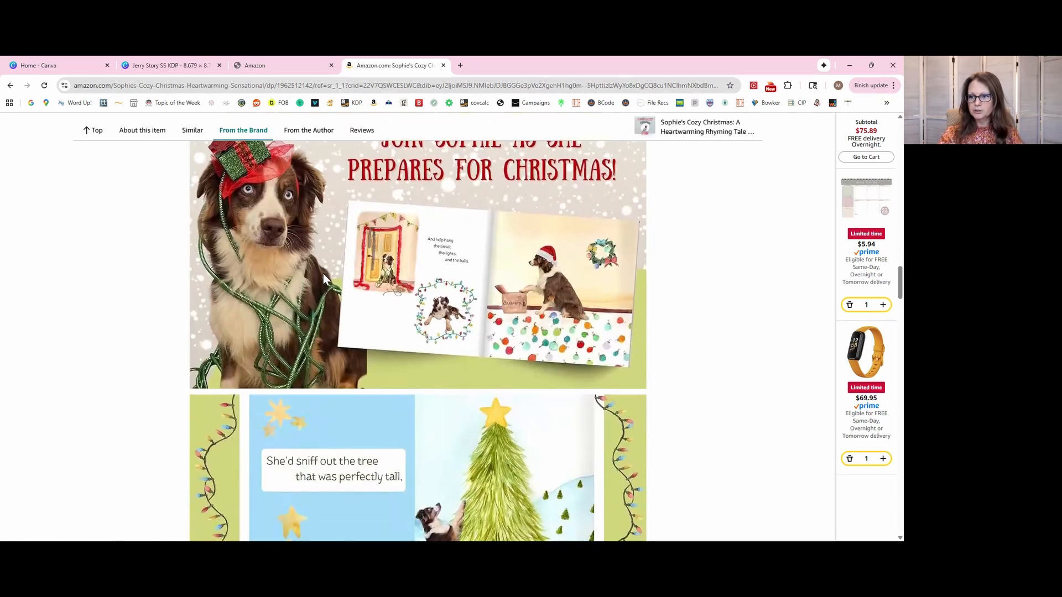
scroll(321, 279, "up", 1)
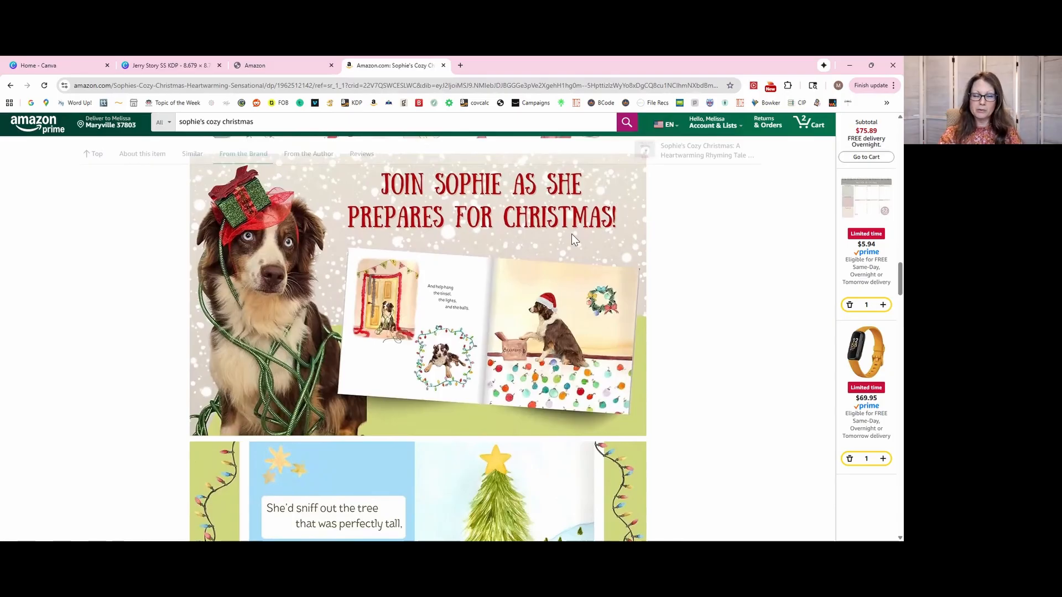
scroll(591, 272, "down", 5)
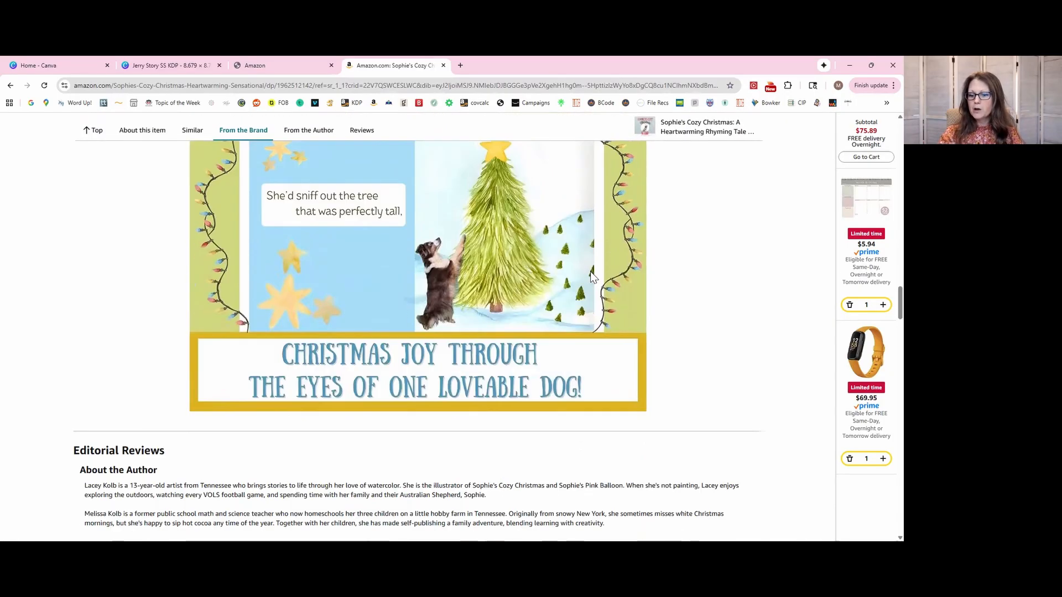
scroll(591, 277, "down", 2)
scroll(591, 276, "up", 6)
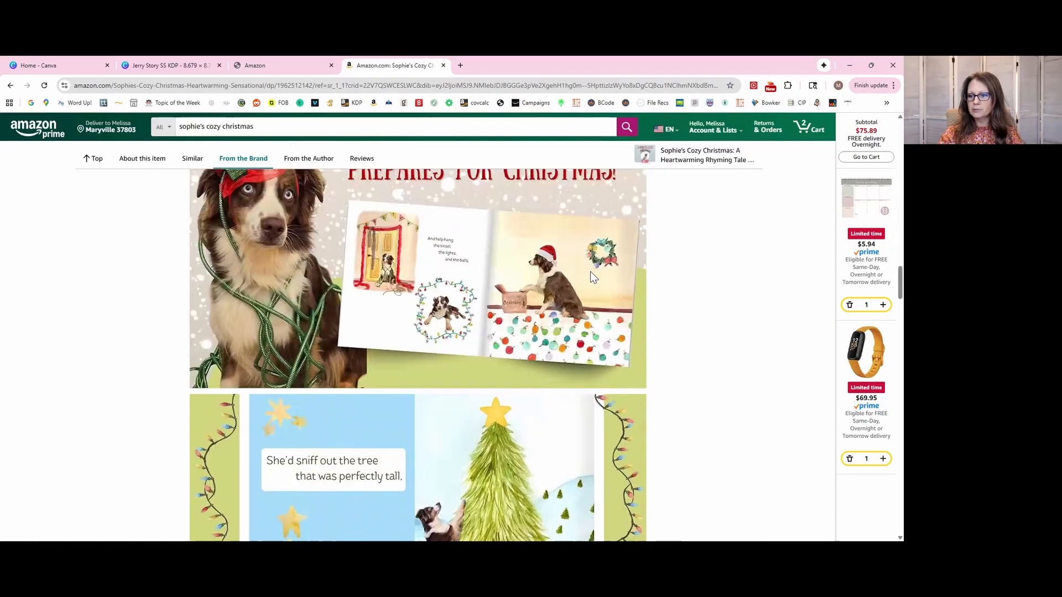
scroll(592, 277, "up", 8)
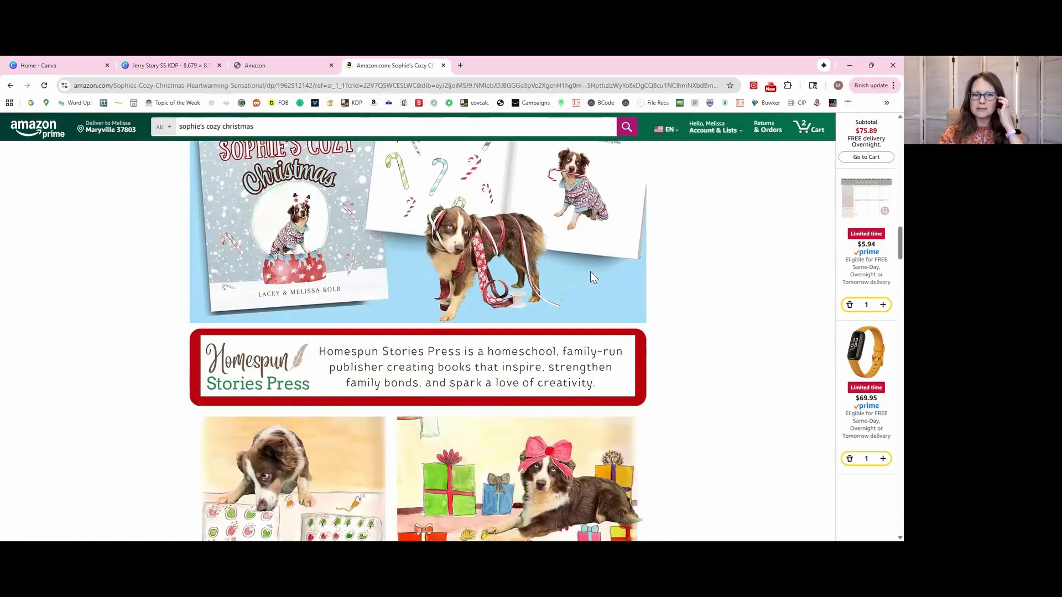
scroll(591, 277, "up", 1)
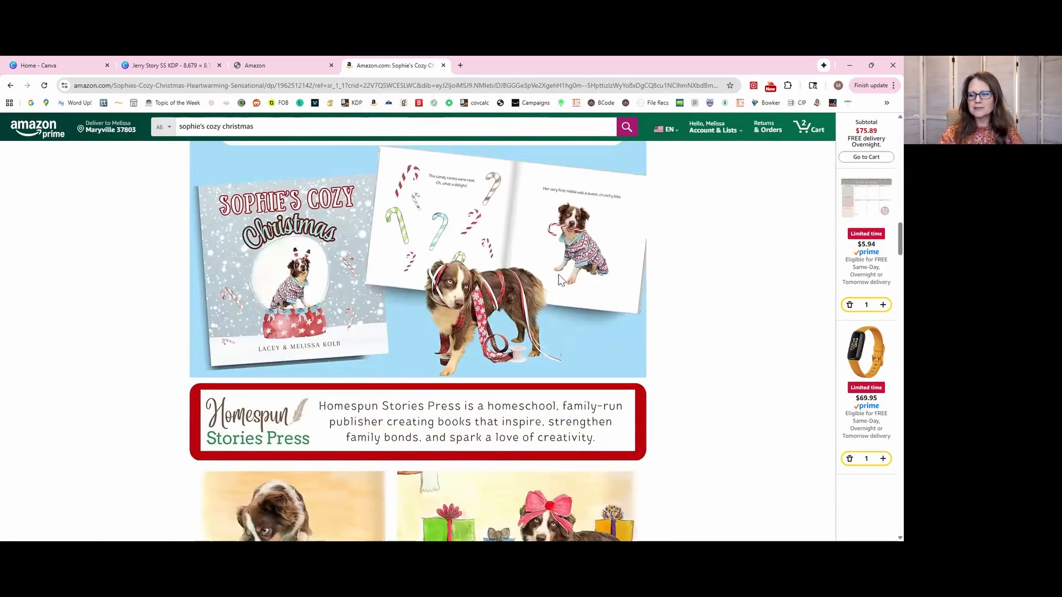
scroll(559, 279, "up", 12)
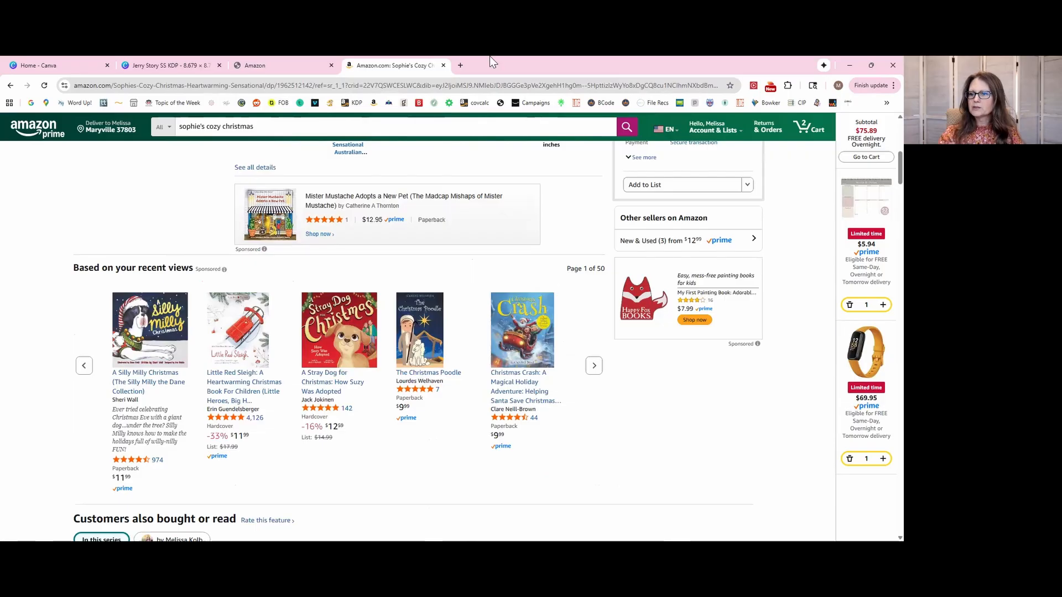
- Return to the A+ Content Manager and add a Standard Image Header With Text module to the Jerry Book content
left_click(288, 64)
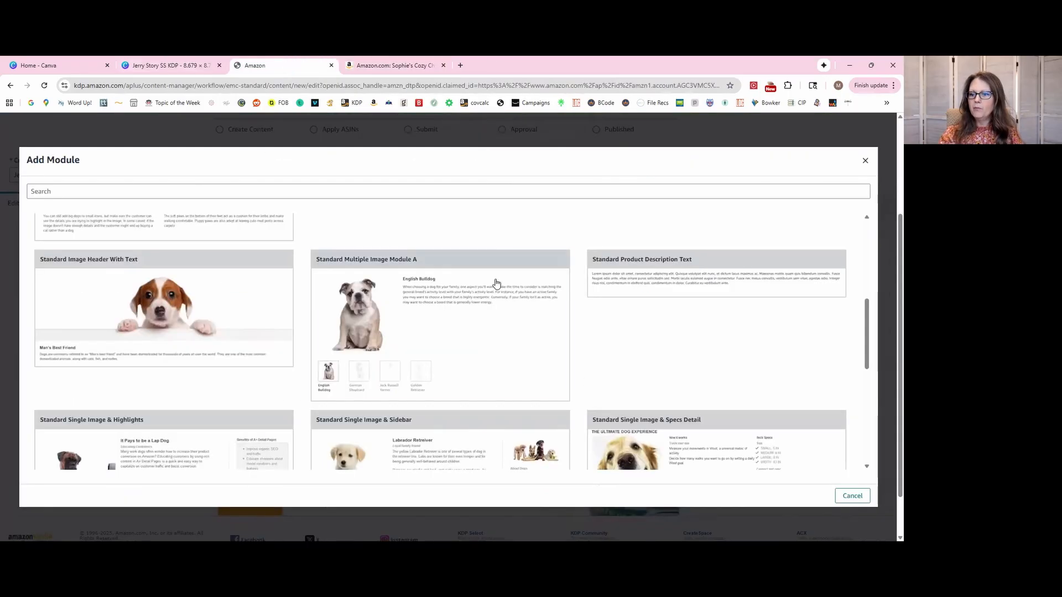
scroll(500, 287, "down", 5)
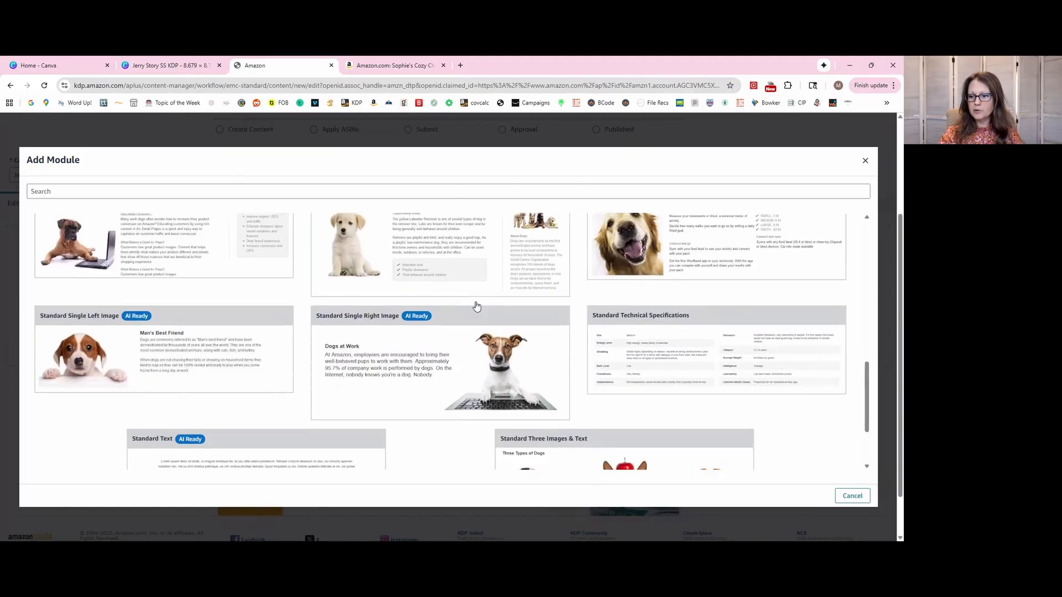
scroll(474, 303, "up", 5)
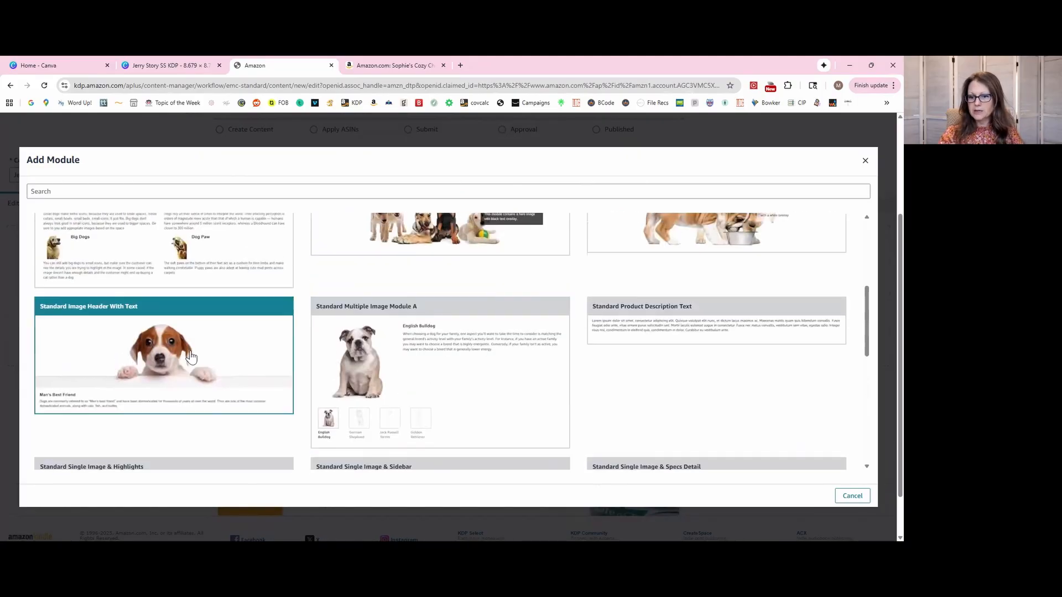
scroll(191, 357, "down", 2)
scroll(126, 297, "up", 1)
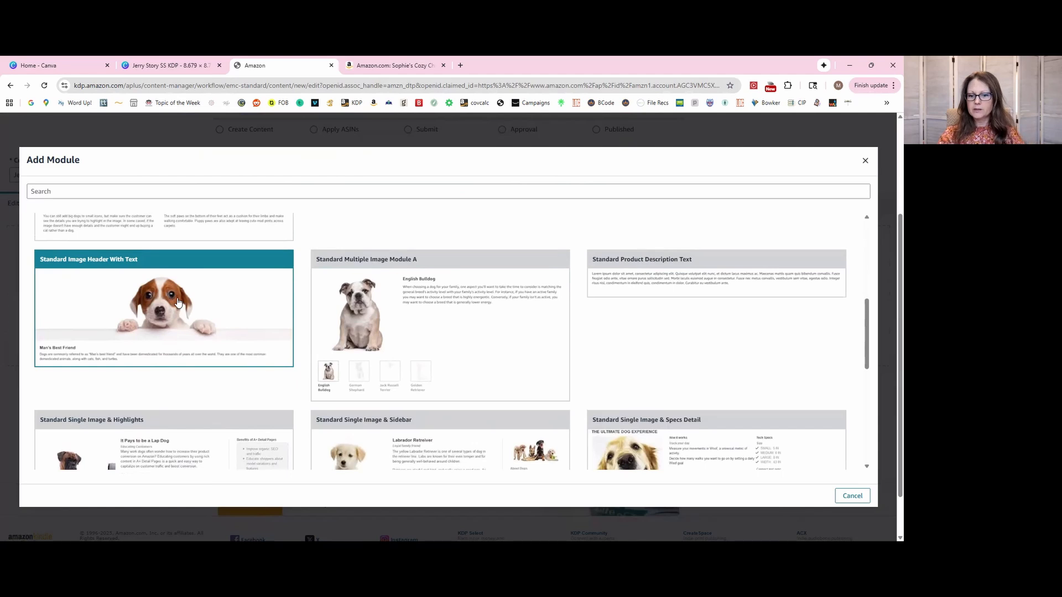
left_click(160, 304)
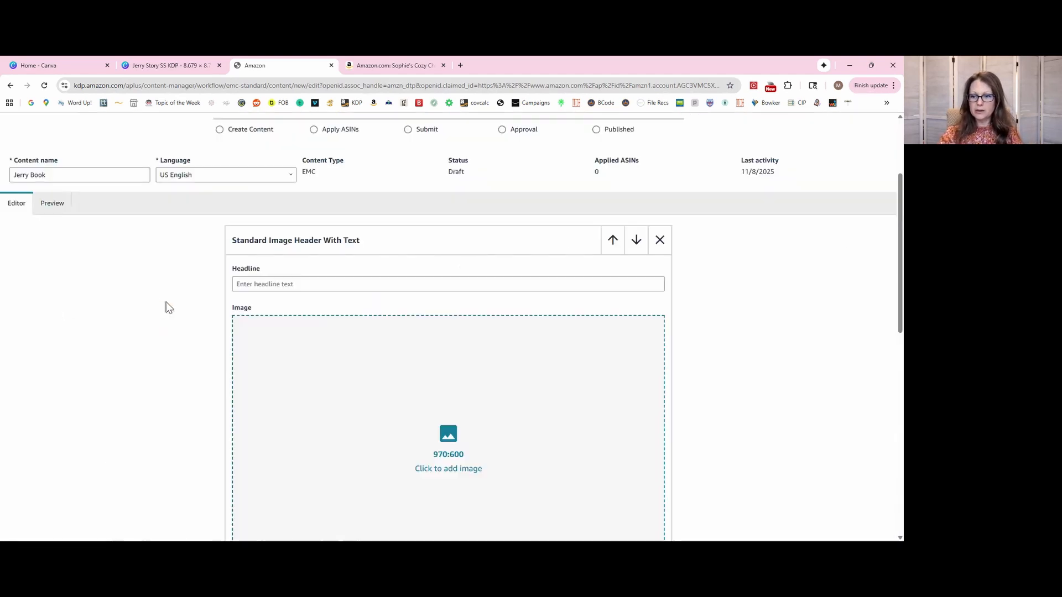
scroll(388, 372, "down", 2)
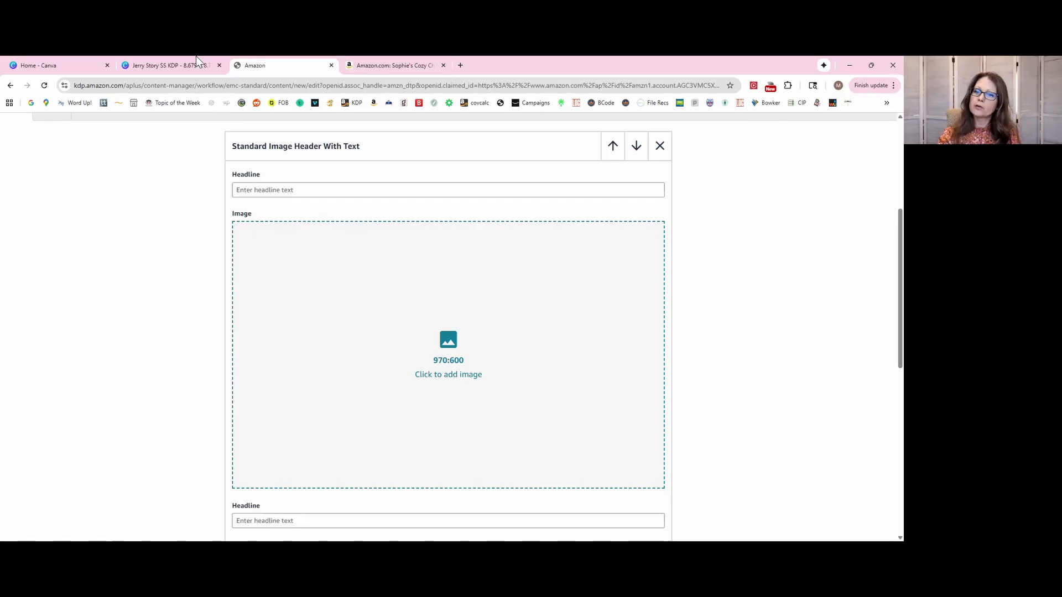
- Switch to Canva and create an Amazon Product Description design with a custom size of 970 × 600 px
left_click(55, 66)
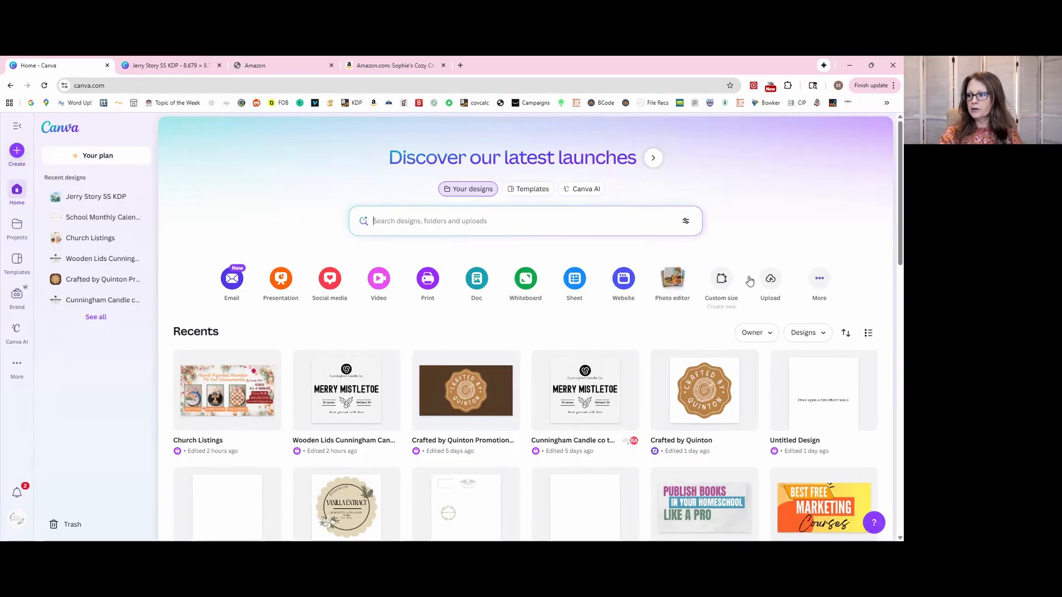
left_click(722, 283)
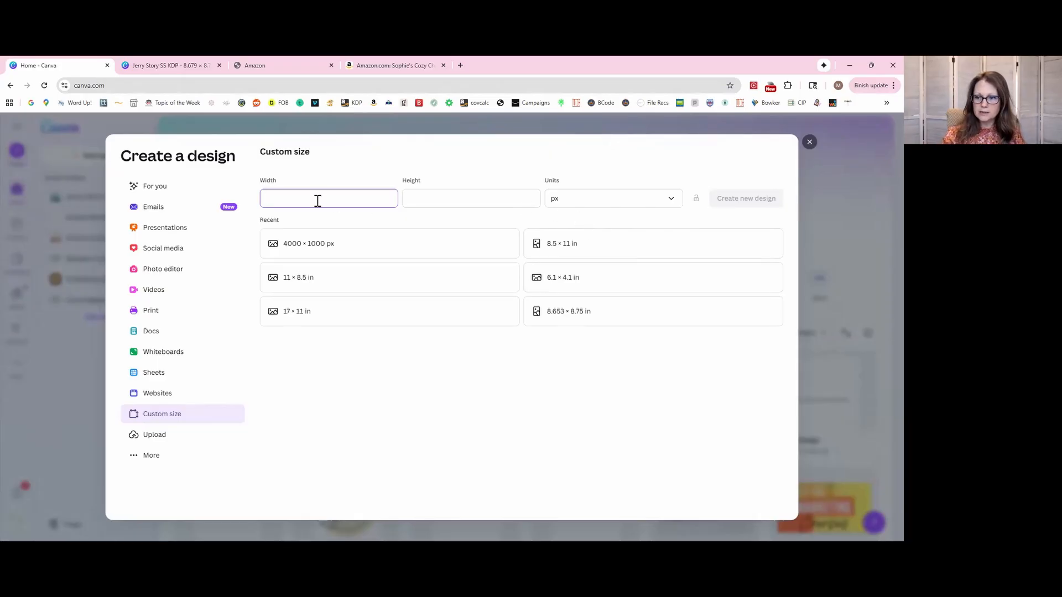
left_click(169, 68)
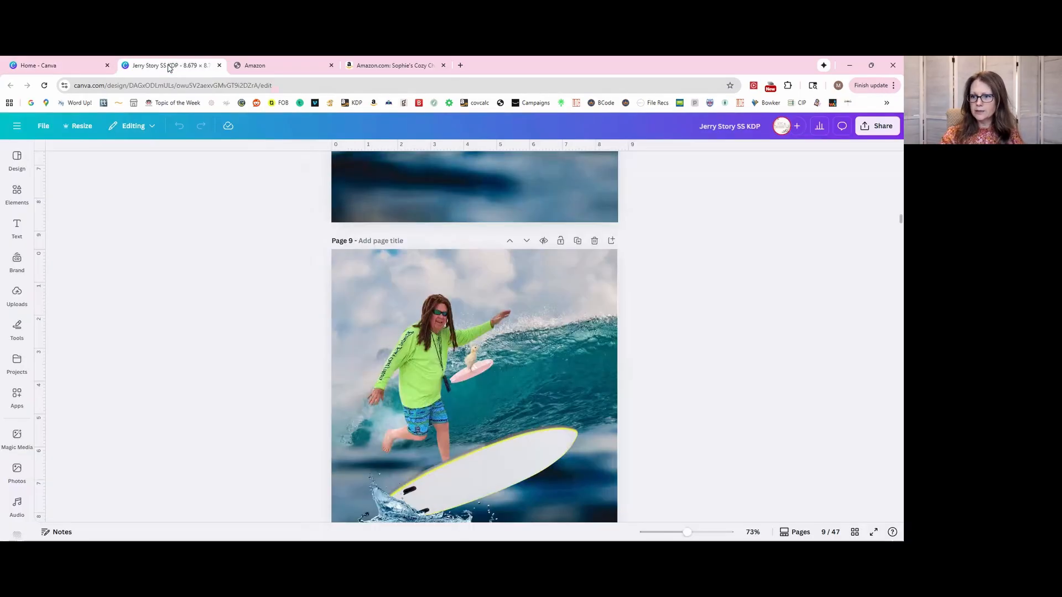
left_click(299, 65)
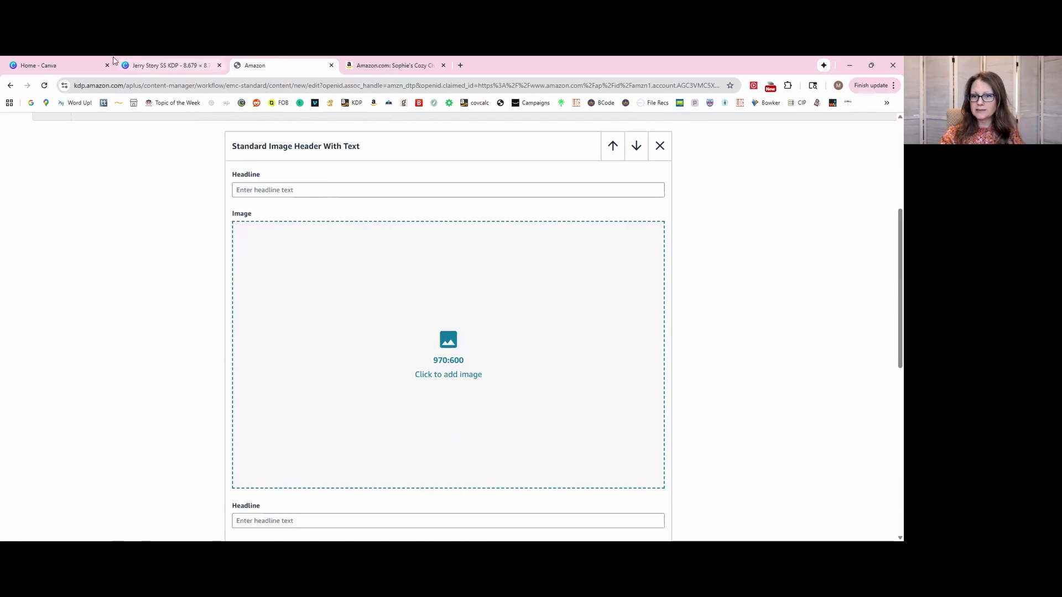
left_click(48, 66)
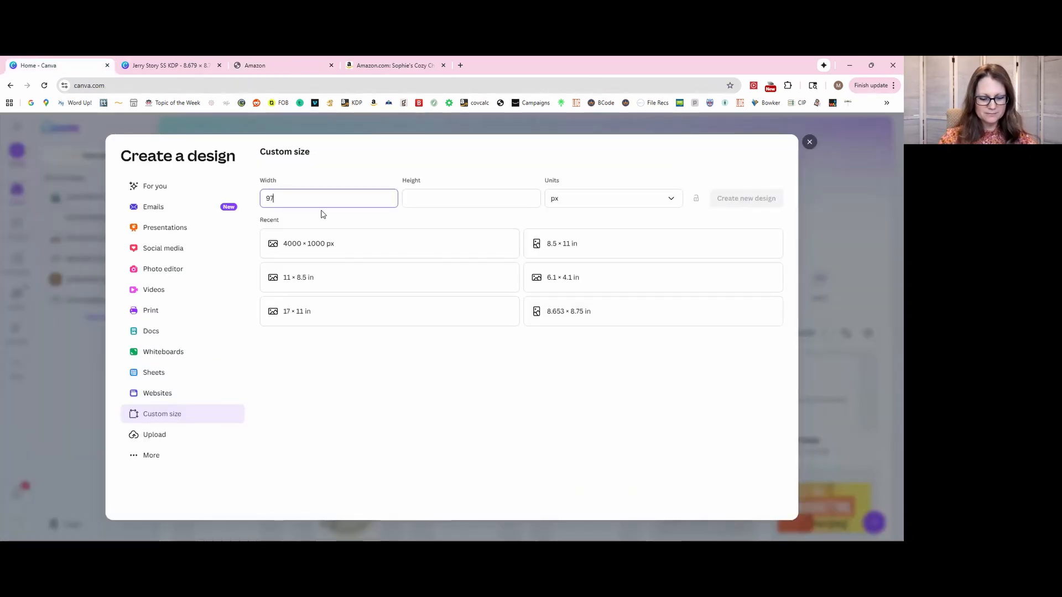
type("970")
left_click(420, 195)
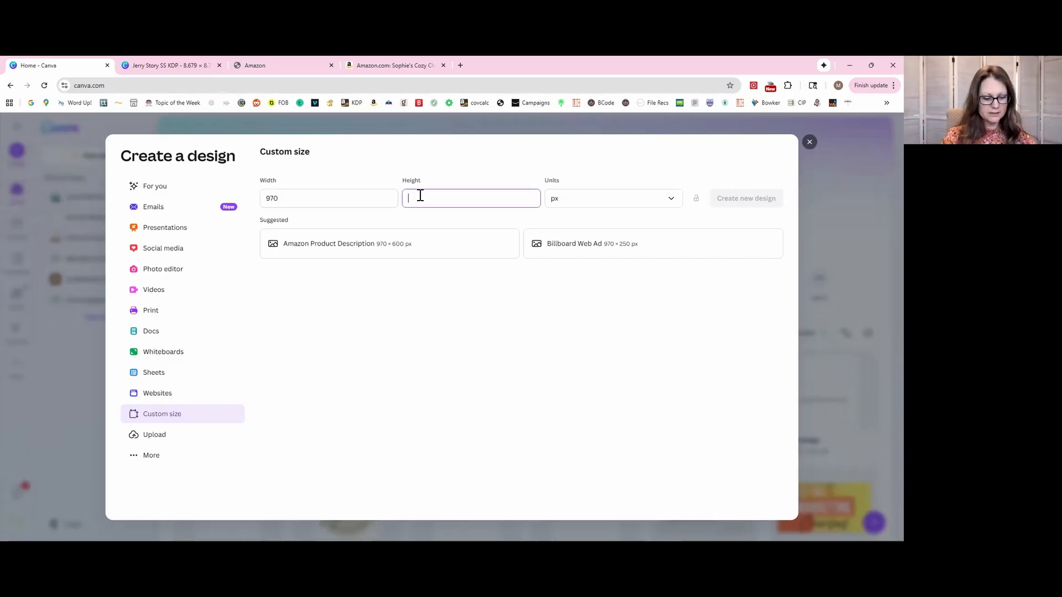
type("600")
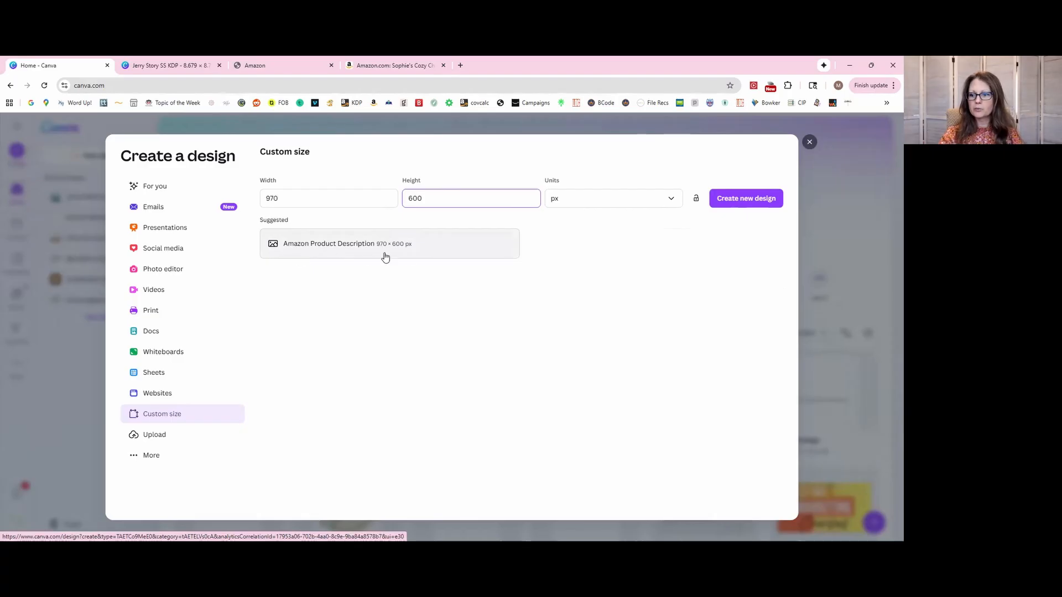
left_click(416, 252)
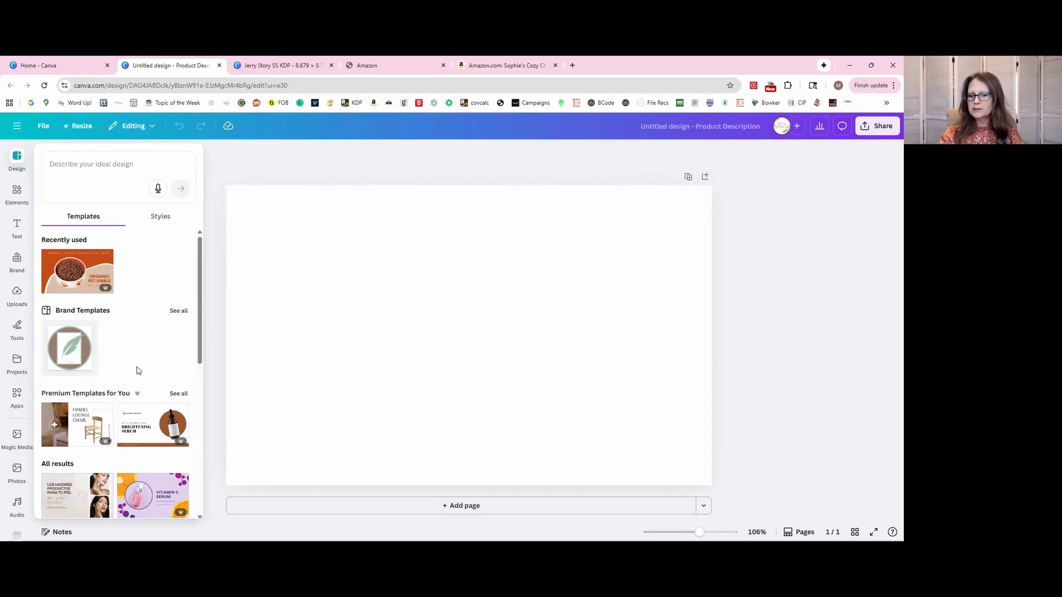
- Apply the Brightening Serum page of the Skincare Amazon Product Description template to the blank page
scroll(137, 354, "down", 2)
scroll(137, 323, "down", 1)
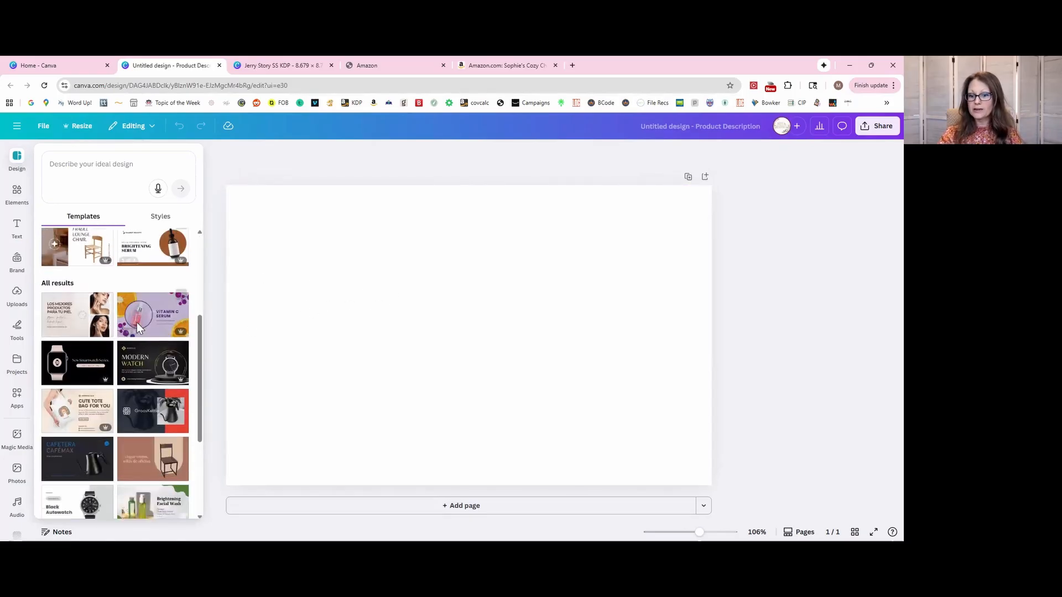
mouse_move(153, 293)
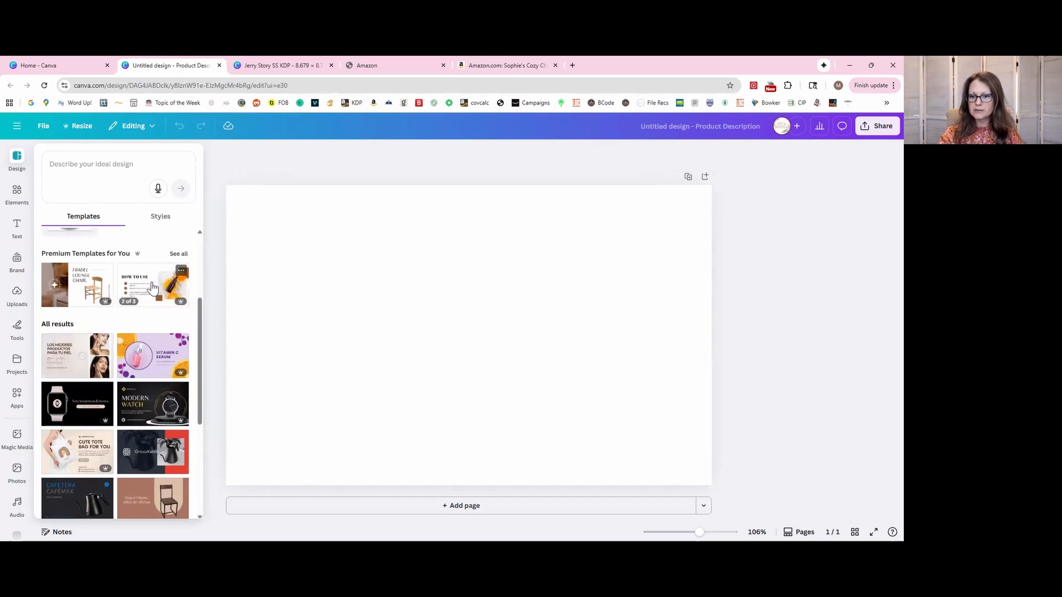
left_click(153, 294)
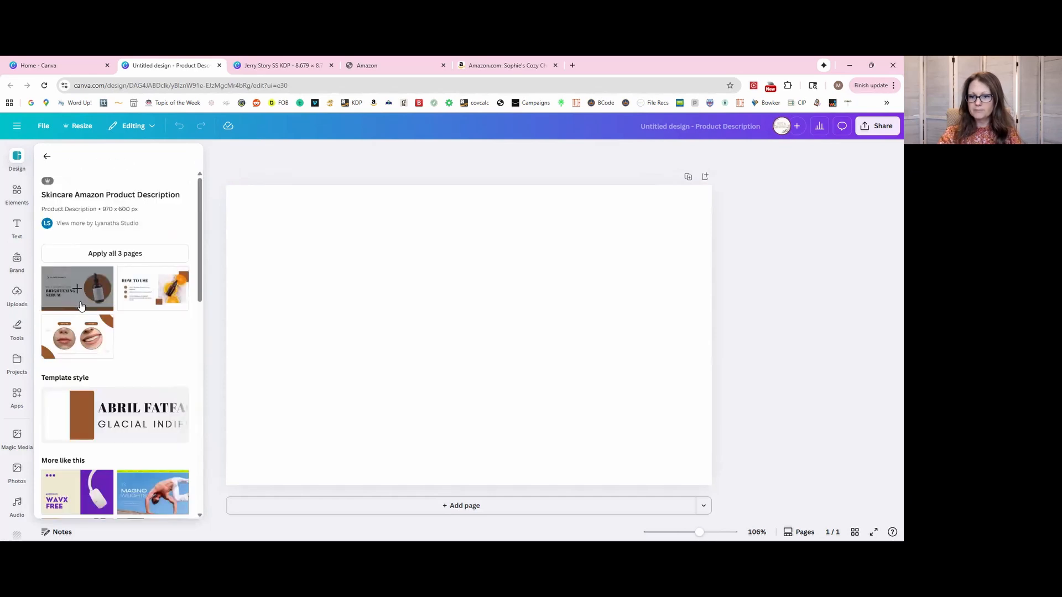
left_click(72, 293)
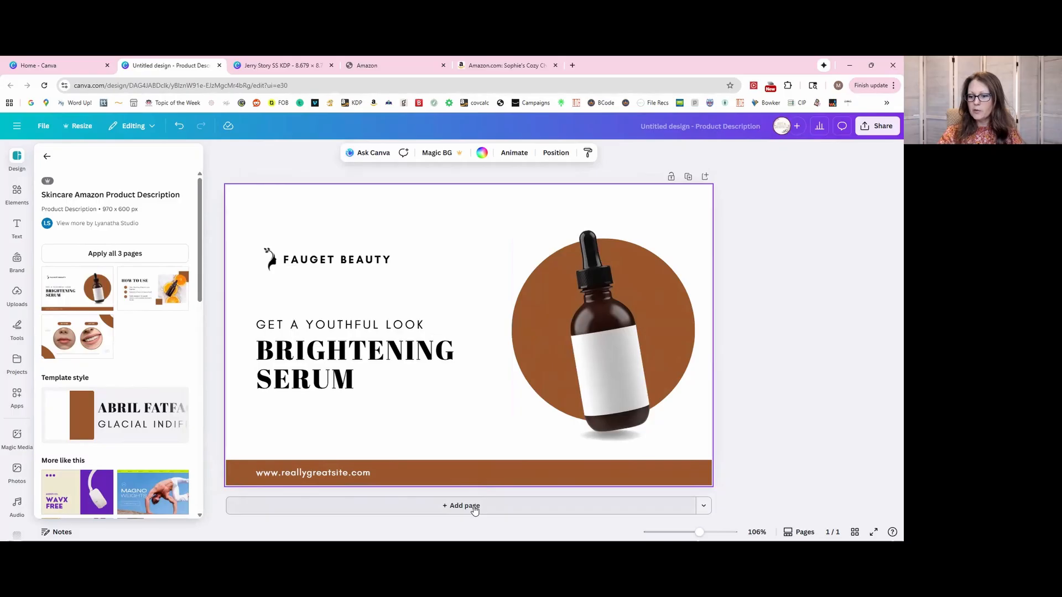
- Add a second page, search the elements for "square", and place and enlarge a rounded square in the page's upper-left corner
left_click(475, 507)
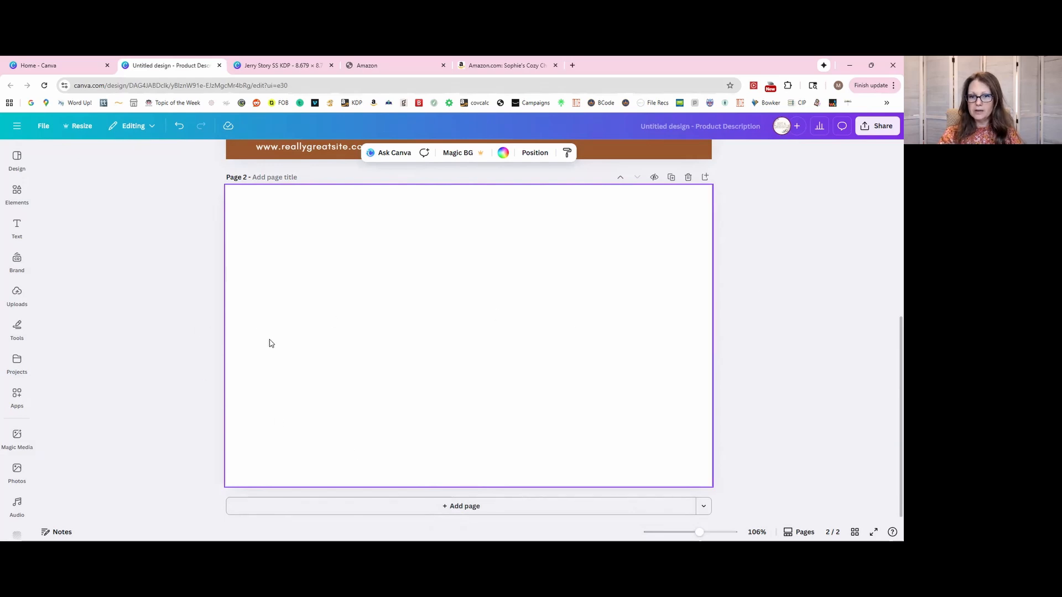
left_click(17, 160)
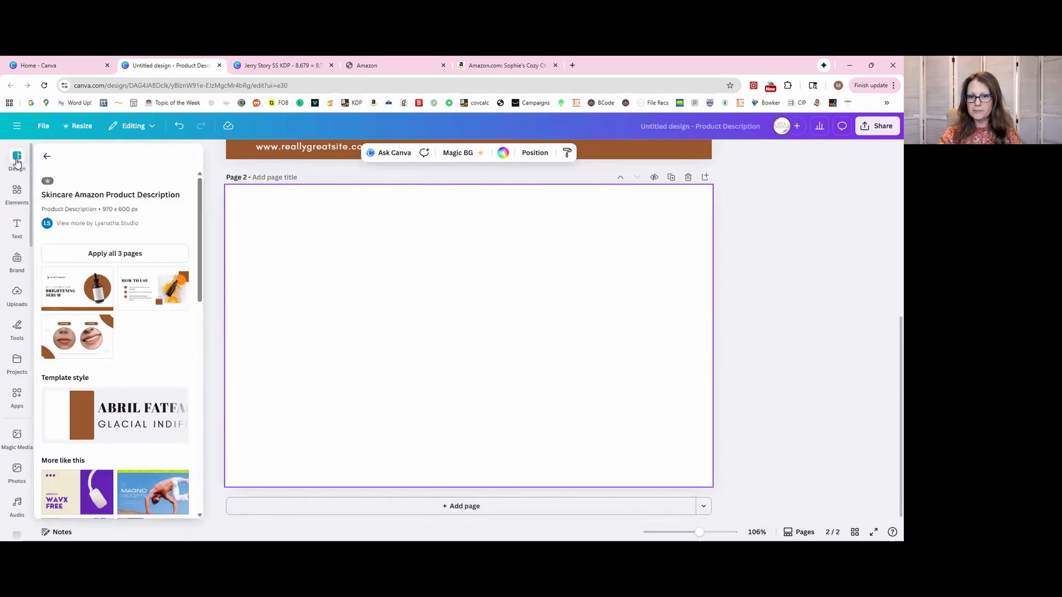
left_click(17, 194)
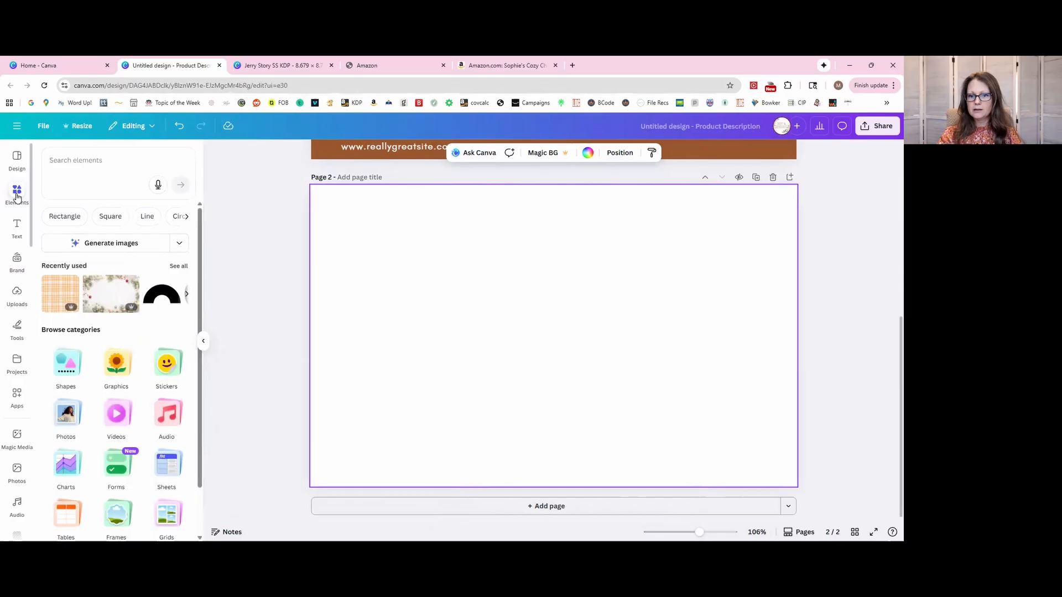
left_click(83, 160)
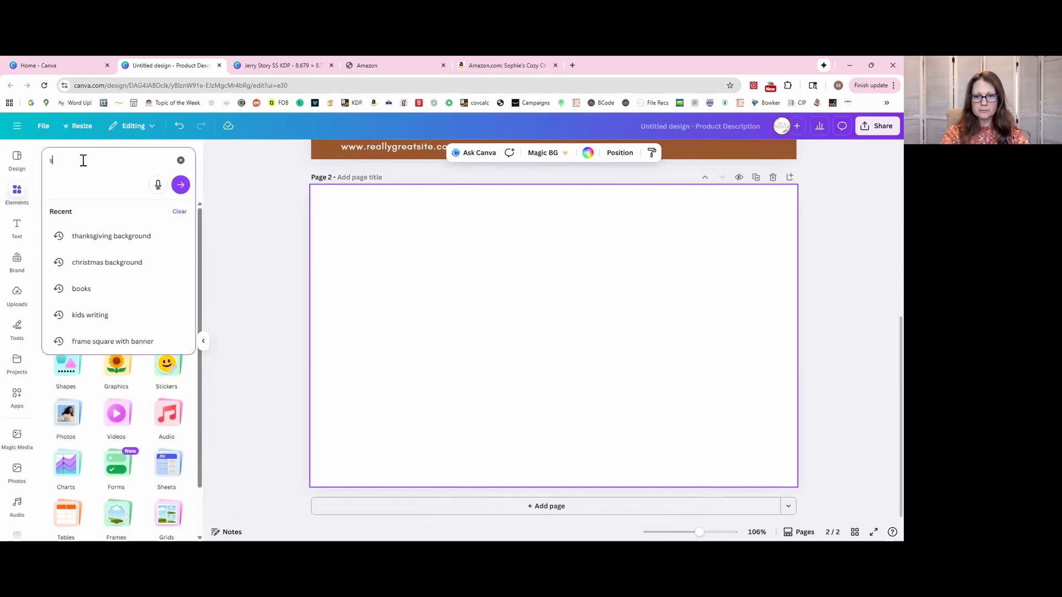
type("square")
key("Return")
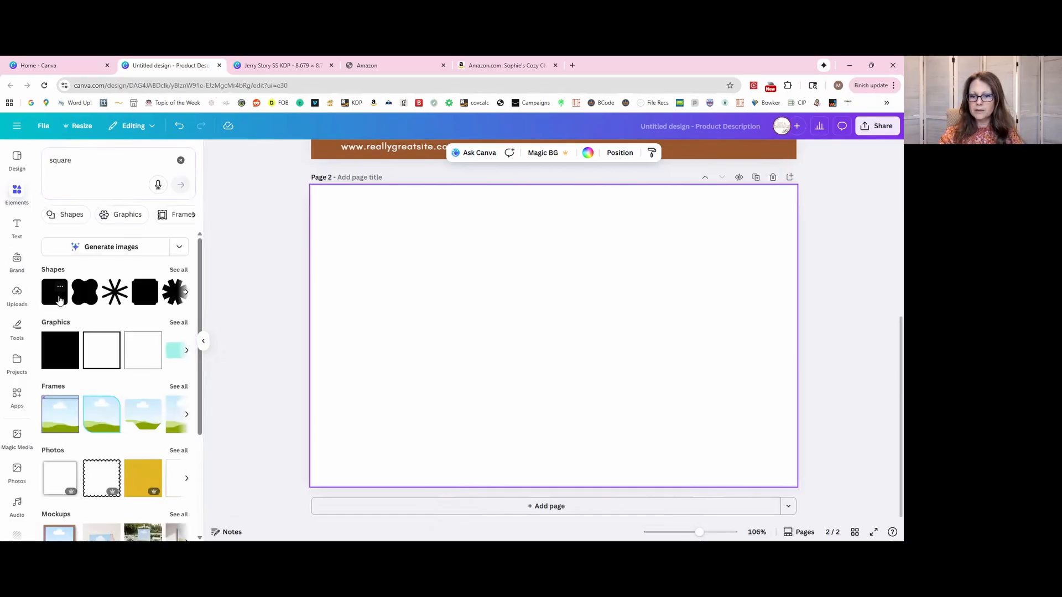
left_click(59, 301)
left_click_drag(564, 324, 380, 230)
left_click_drag(416, 288, 449, 319)
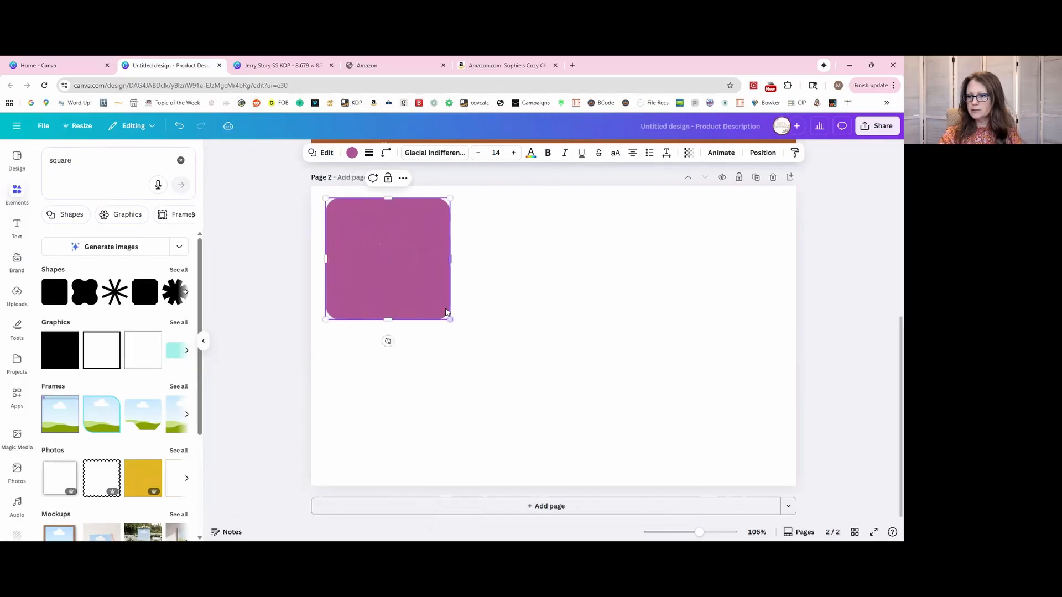
- Duplicate the rounded square twice to make a row of three along the top of page 2
left_click(546, 280)
left_click(413, 250)
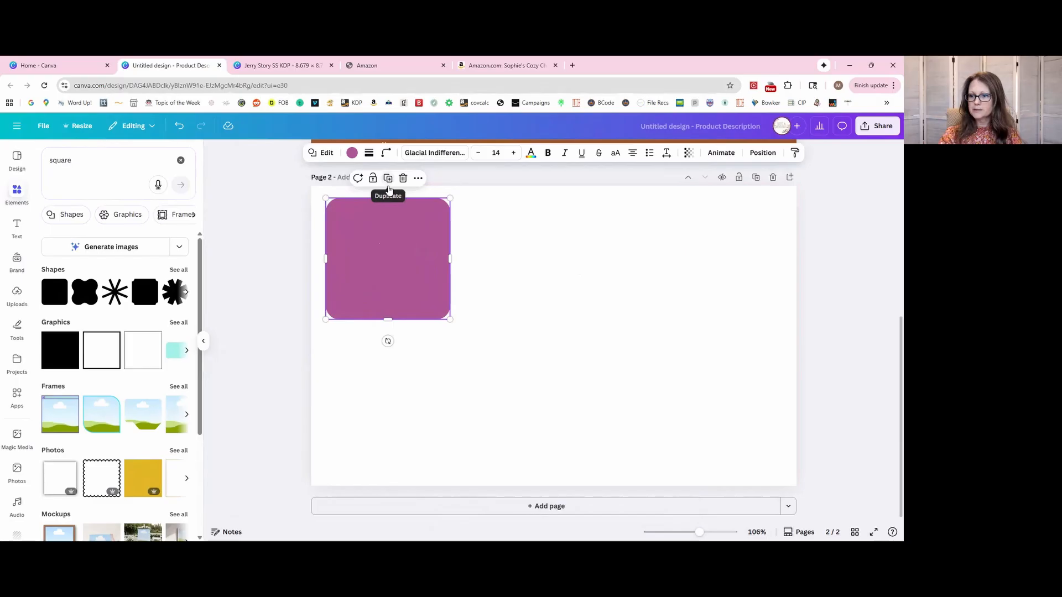
left_click(388, 180)
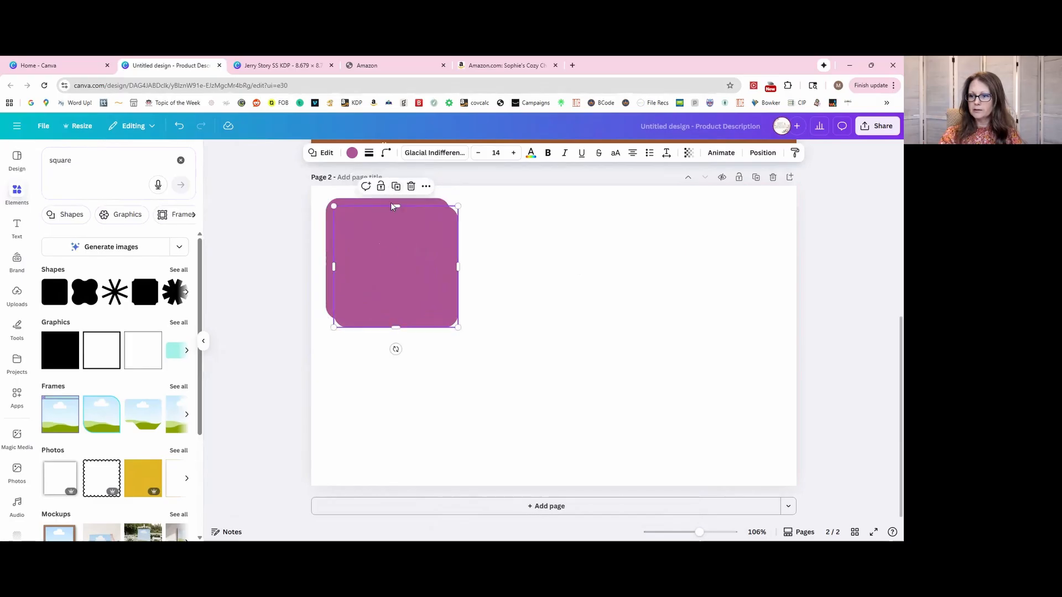
left_click_drag(390, 255, 520, 250)
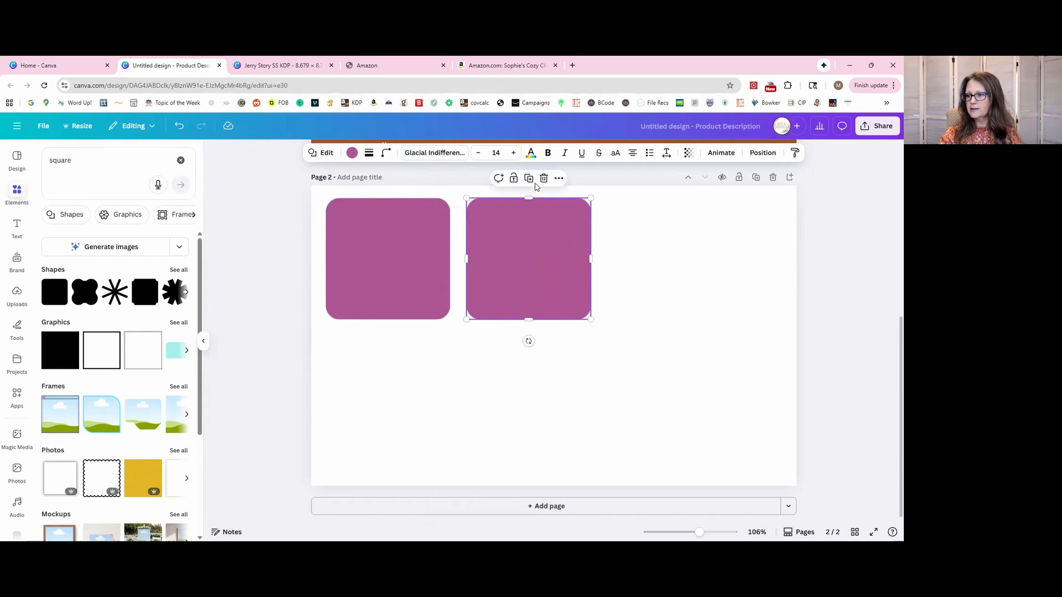
left_click(529, 180)
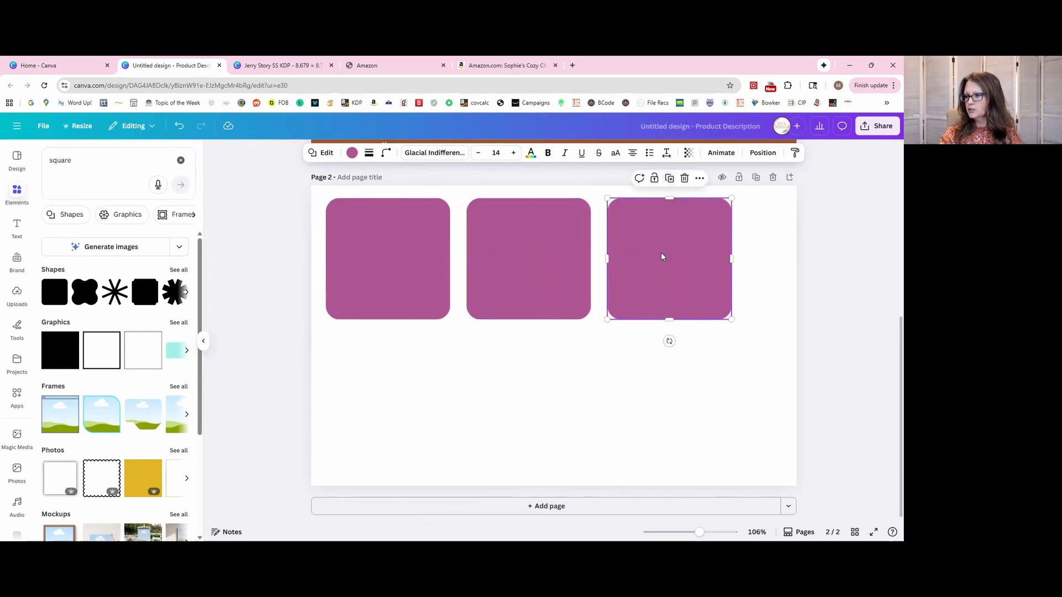
key("ctrl+a")
right_click(687, 324)
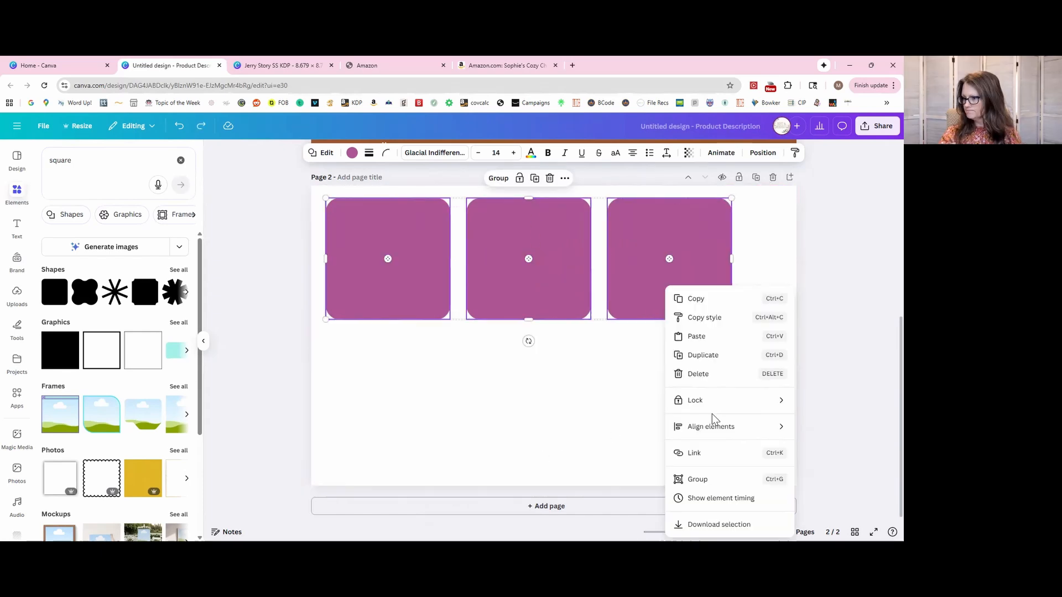
left_click(647, 406)
- Move the squares further apart so that the row spreads across the width of page 2
left_click_drag(649, 293, 728, 296)
left_click(719, 304)
left_click_drag(449, 294, 432, 296)
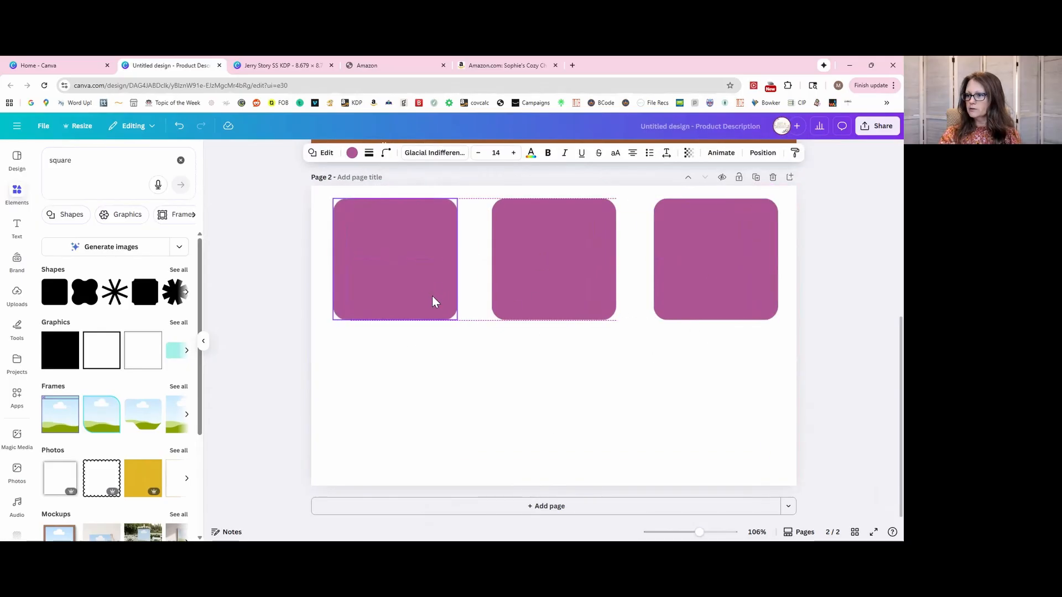
- Select all three squares on page 2 and space them evenly in the horizontal direction
left_click(429, 403)
left_click_drag(417, 347, 759, 241)
right_click(743, 241)
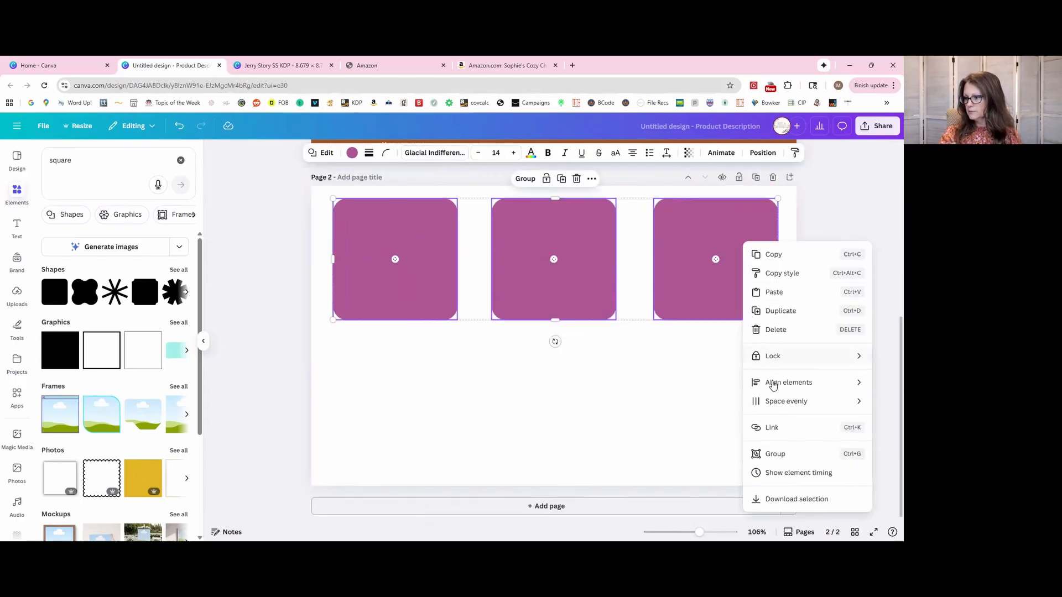
mouse_move(783, 409)
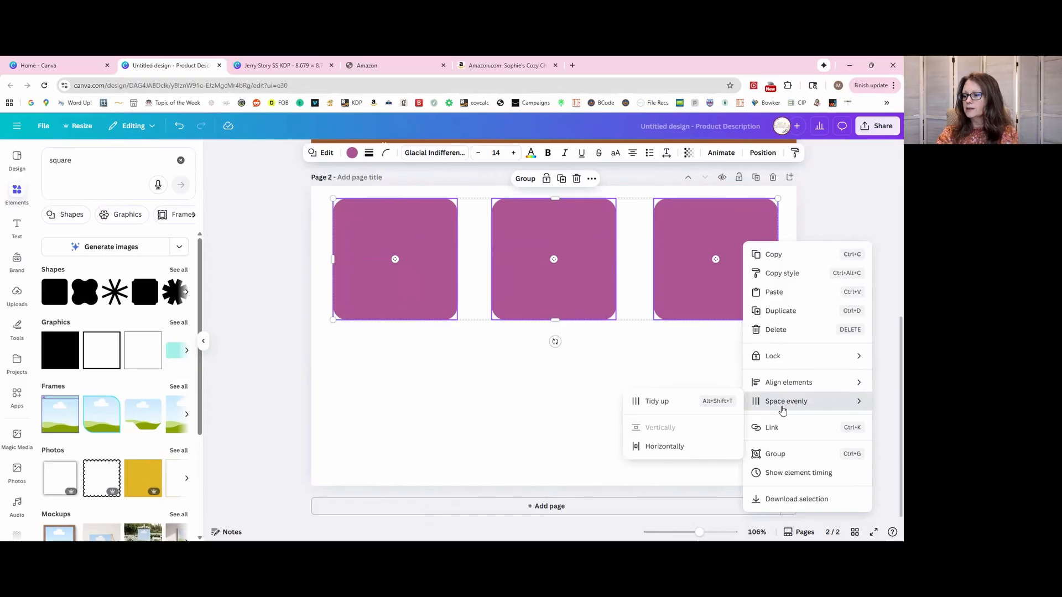
left_click(662, 451)
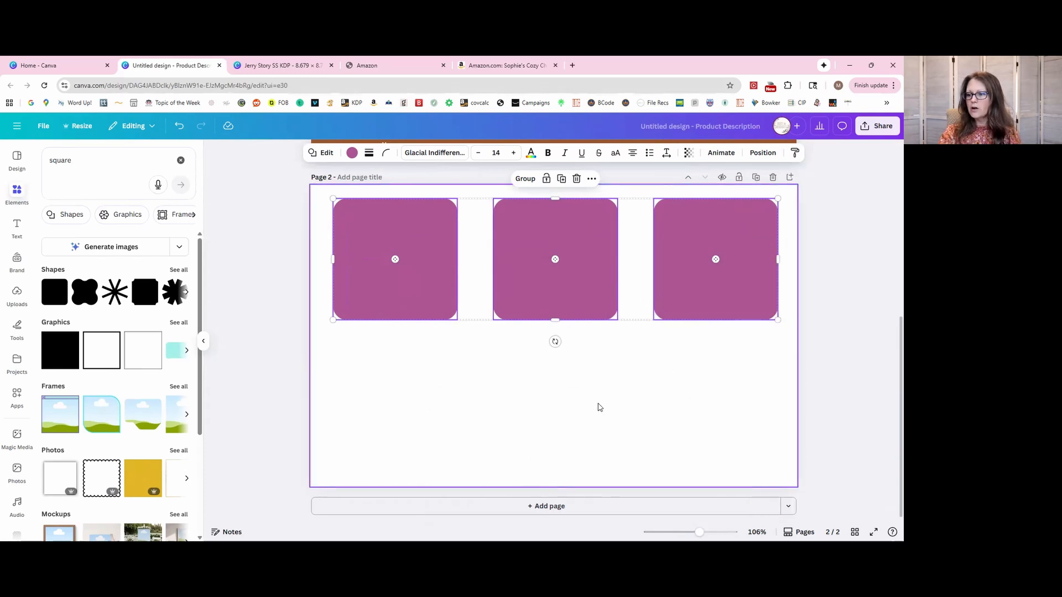
left_click(534, 453)
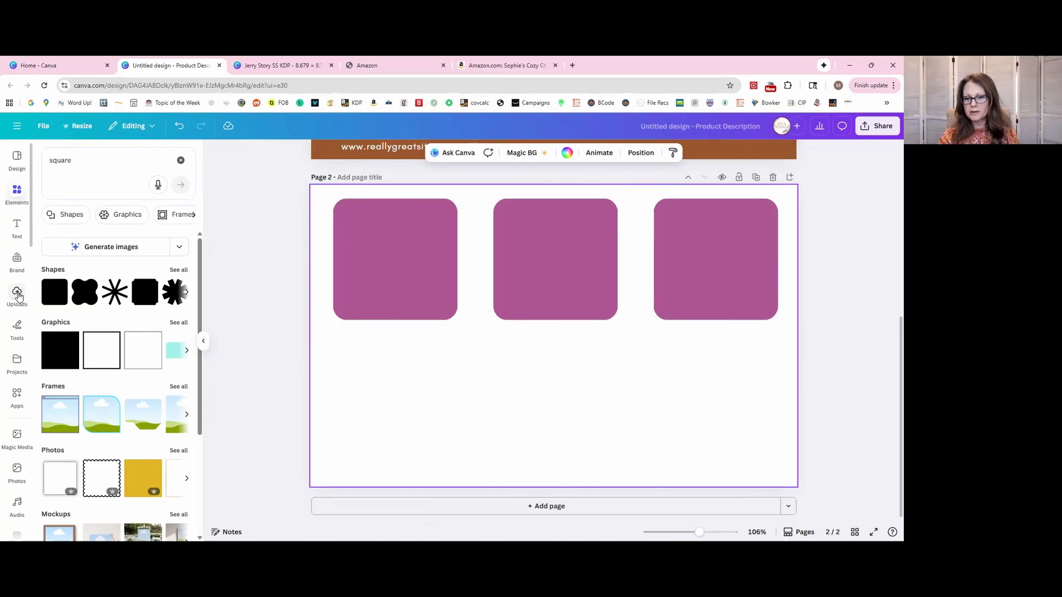
- Add a third page and apply the page with the man riding a rooster from the Jerry Story SS KDP project
left_click(20, 368)
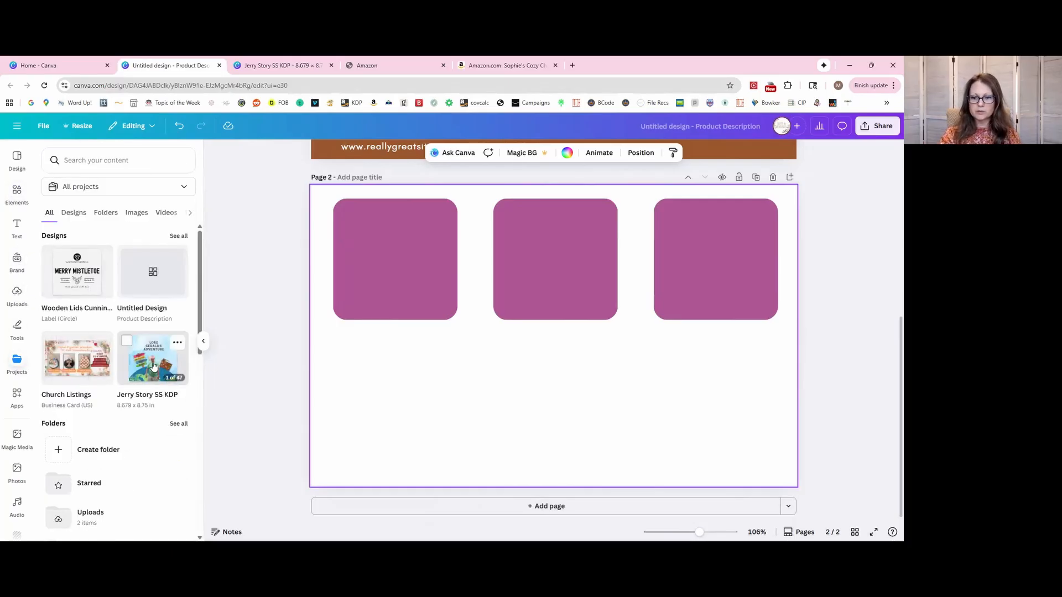
left_click(153, 365)
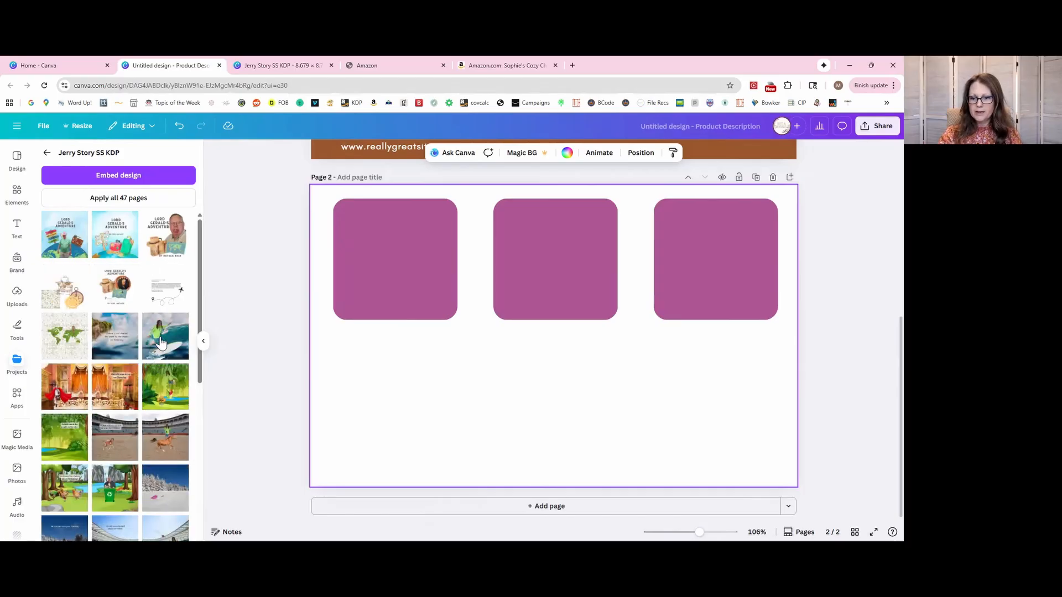
scroll(131, 382, "down", 2)
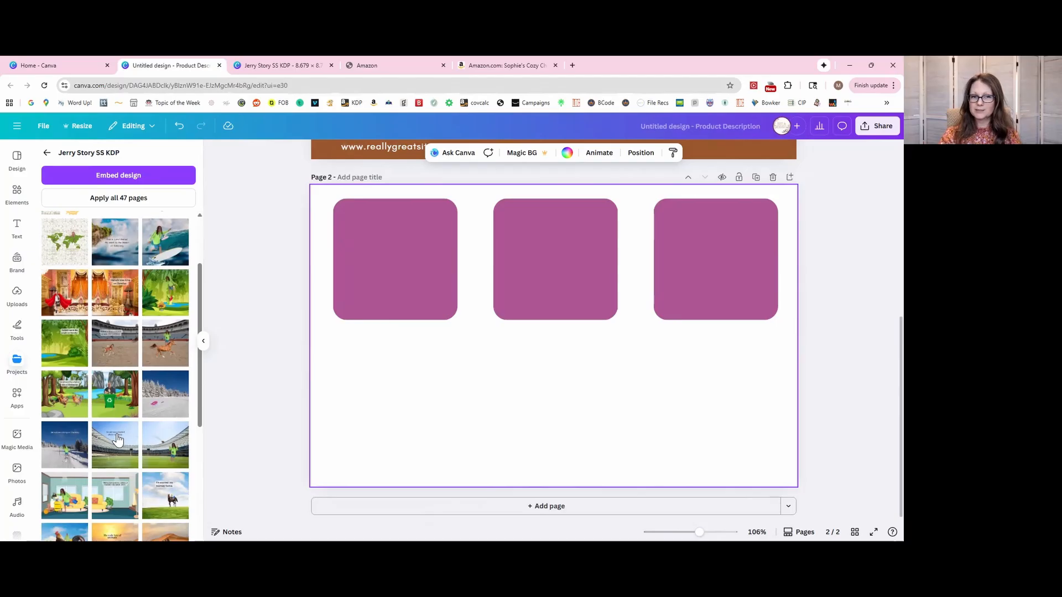
scroll(117, 438, "down", 2)
key("ctrl+z")
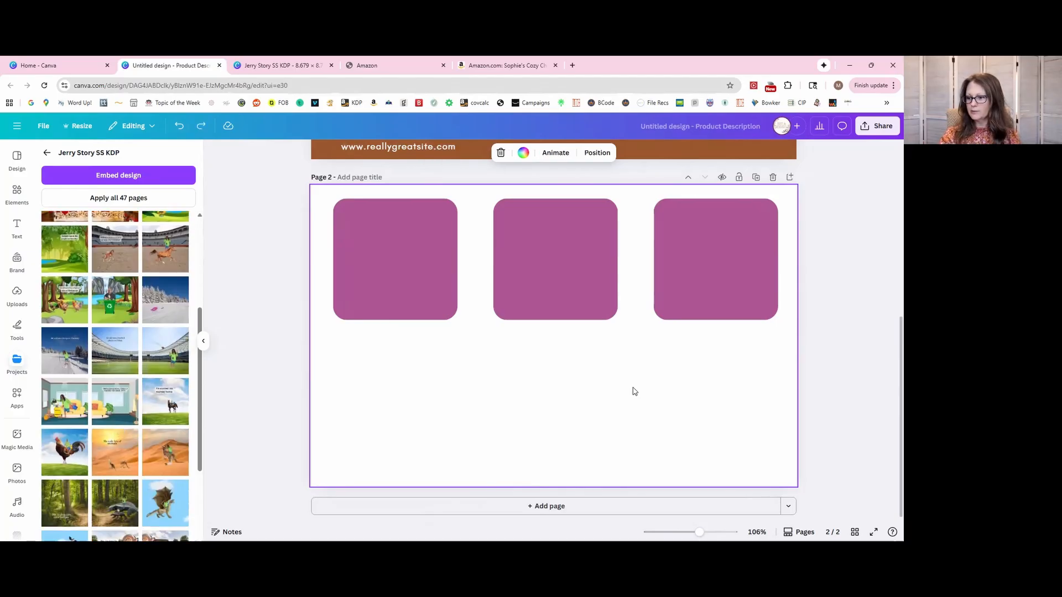
left_click(588, 507)
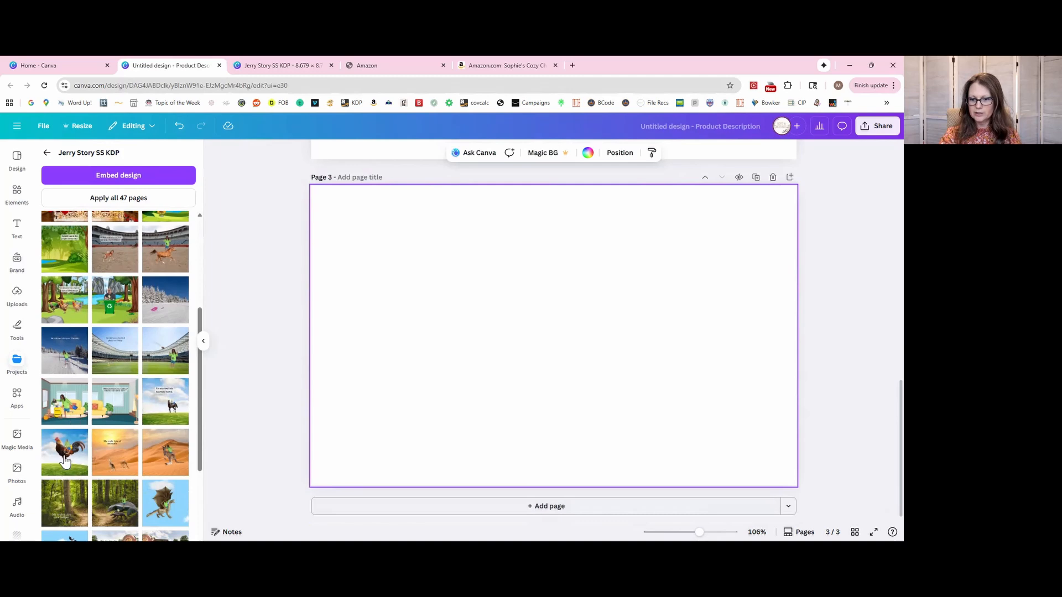
left_click(67, 458)
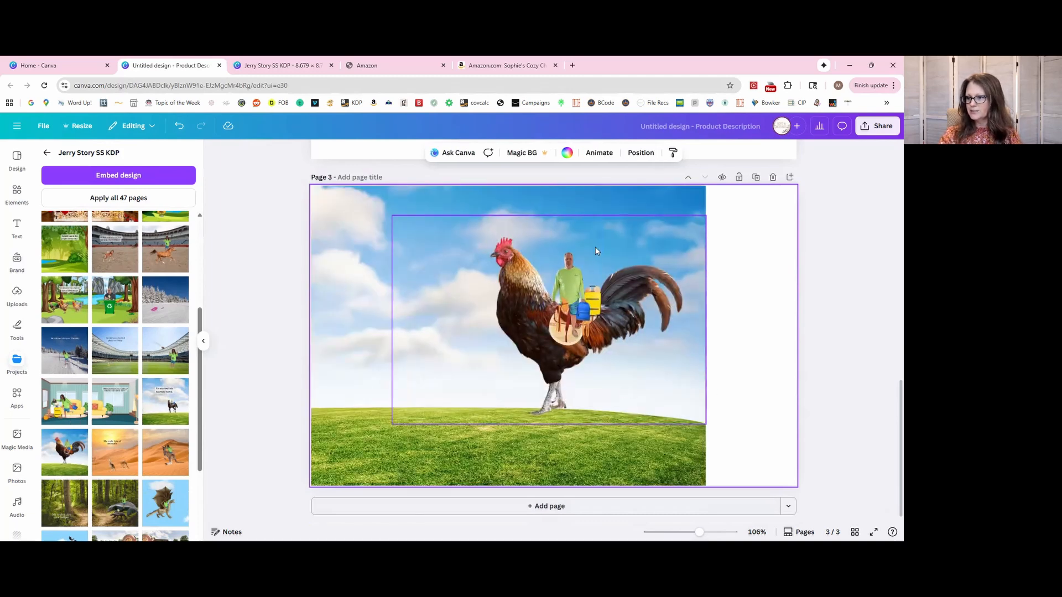
- Delete the sky-and-grass background from page 3 and group the rooster, rider and luggage together
left_click(695, 203)
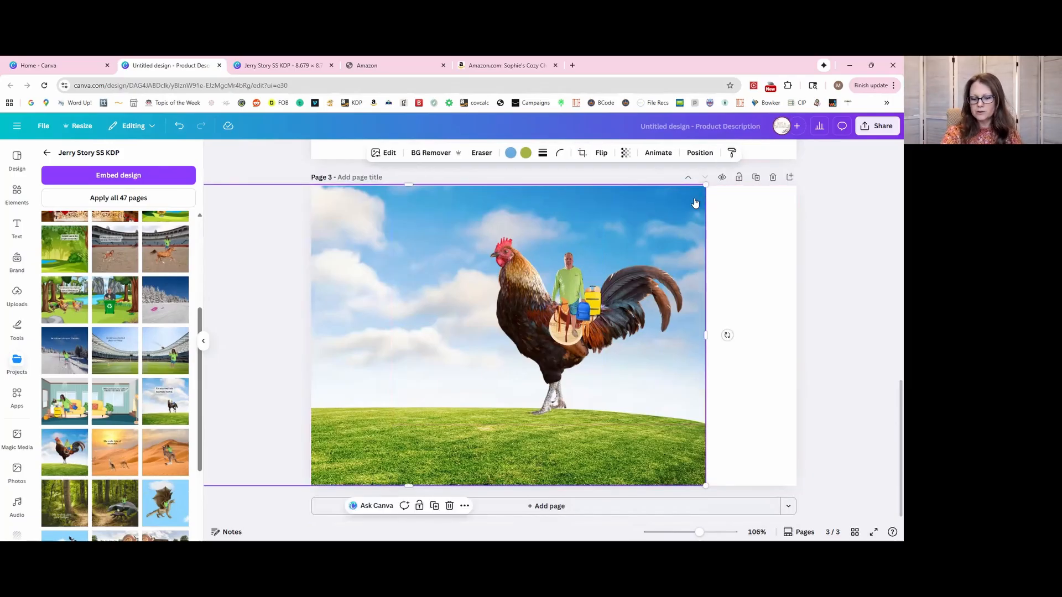
key("Delete")
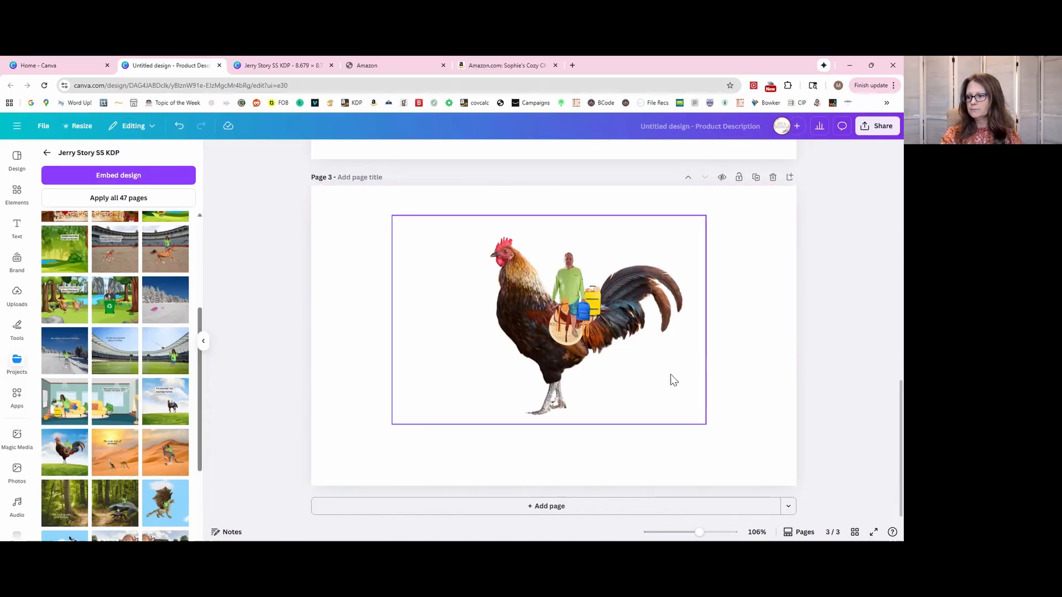
left_click_drag(719, 407, 436, 227)
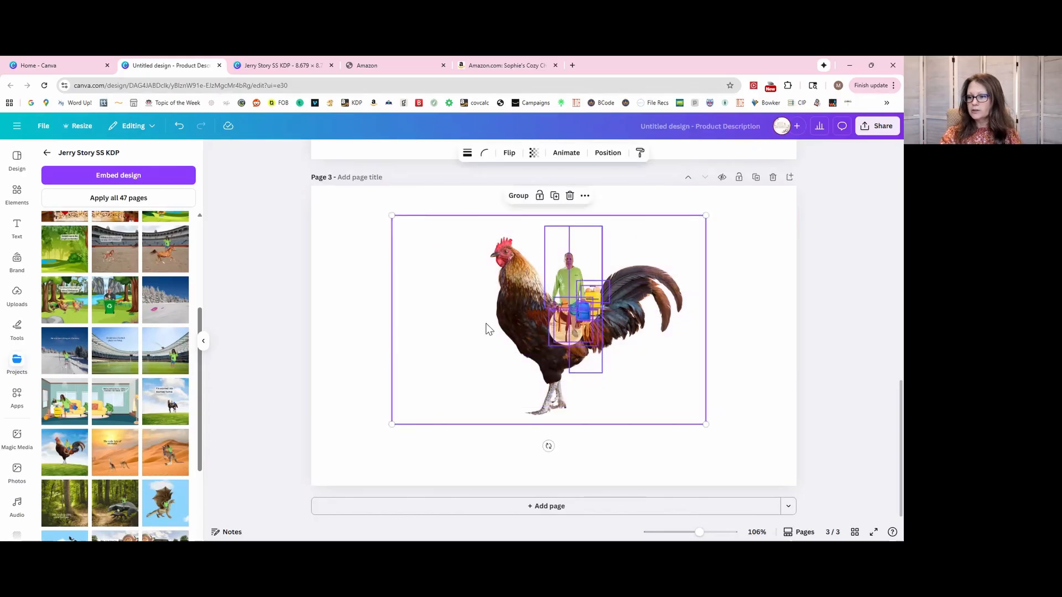
left_click(519, 197)
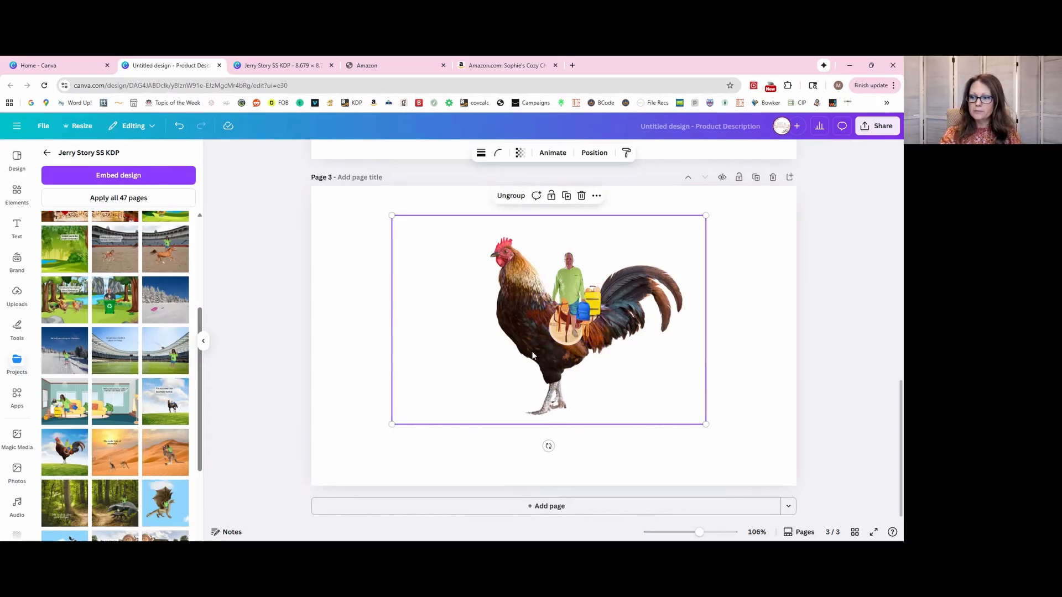
left_click(717, 363)
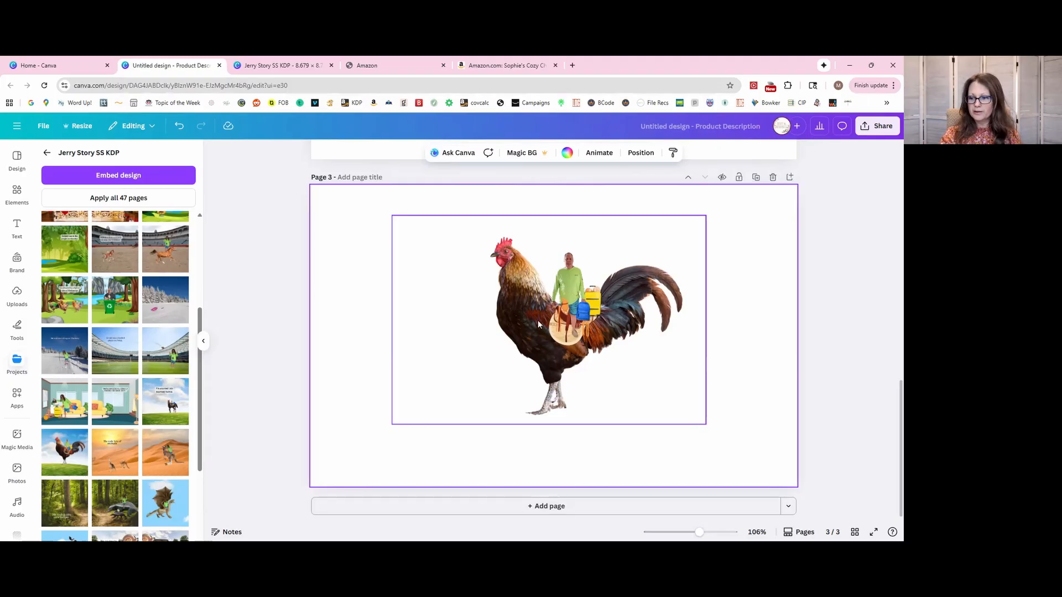
- Move the rooster group from page 3 onto the first square of page 2 and shrink it to fit inside
mouse_move(554, 332)
left_mouse_down()
mouse_move(513, 342)
mouse_move(657, 313)
mouse_move(481, 381)
mouse_move(533, 384)
mouse_move(512, 351)
mouse_move(496, 407)
mouse_move(566, 420)
mouse_move(480, 380)
left_mouse_up()
scroll(534, 384, "up", 6)
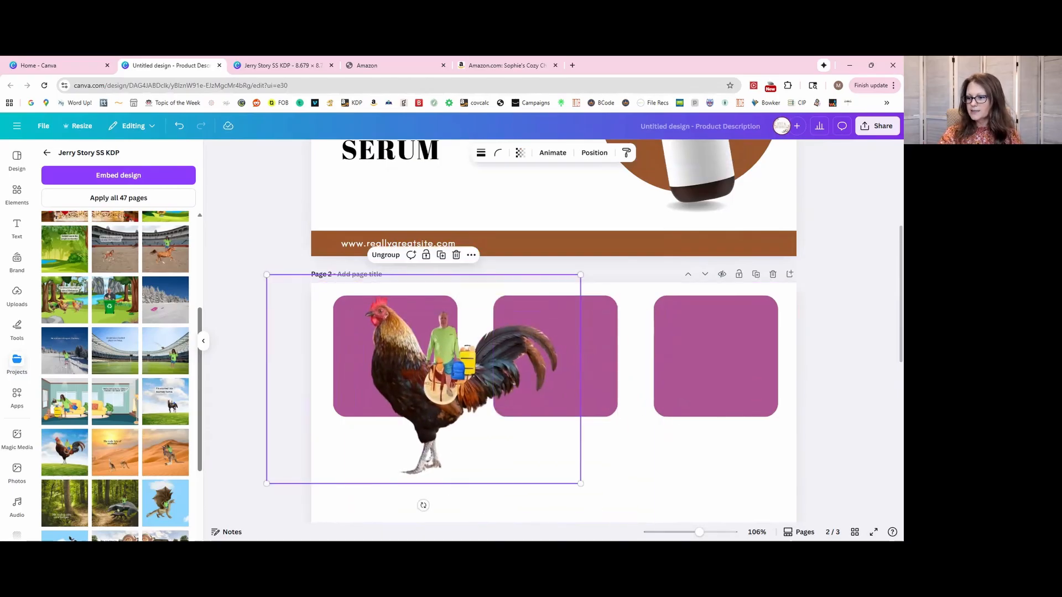
left_click_drag(559, 465, 512, 418)
left_click_drag(406, 363, 411, 363)
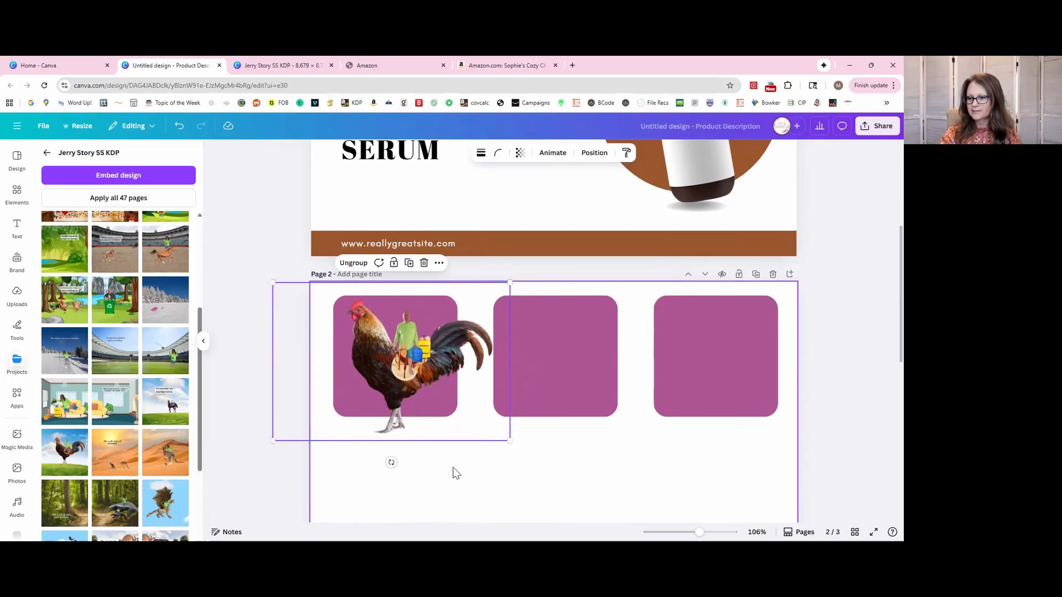
left_click(545, 492)
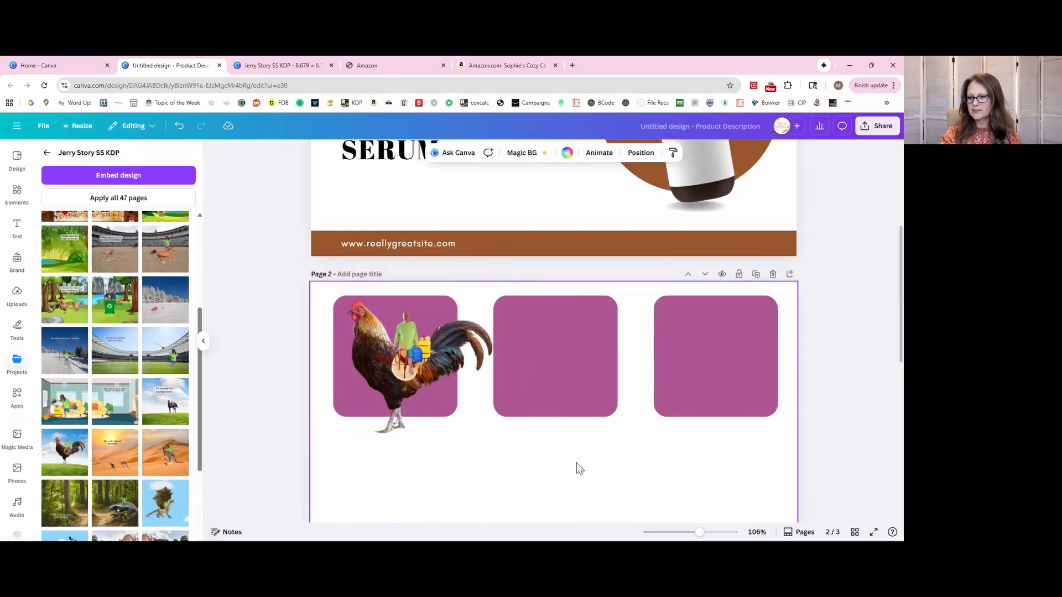
left_click_drag(273, 281, 458, 407)
mouse_move(391, 350)
left_mouse_down()
mouse_move(411, 360)
mouse_move(400, 349)
left_mouse_up()
left_click(578, 507)
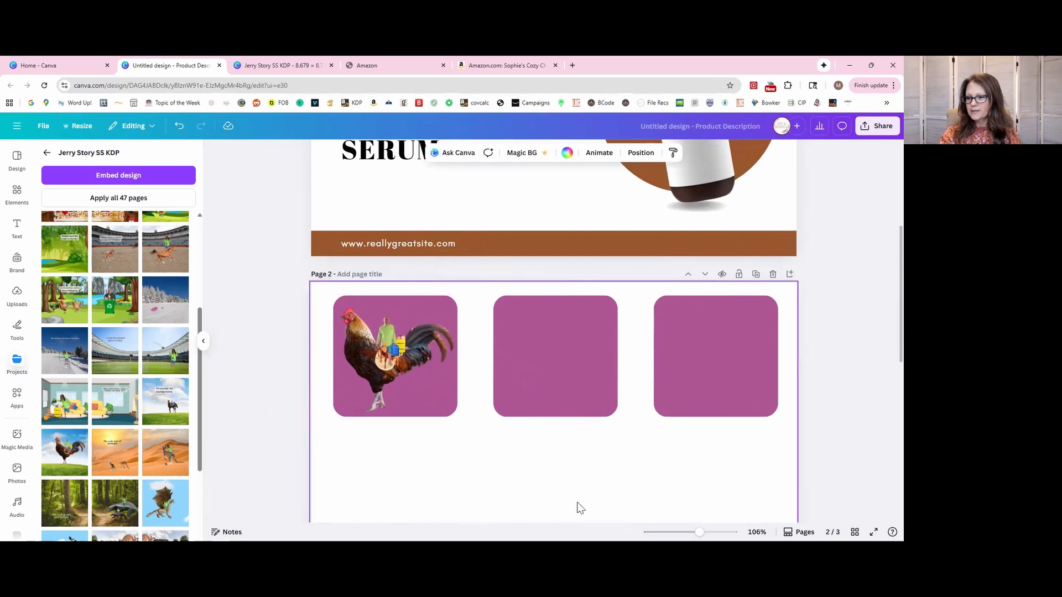
left_click(447, 315)
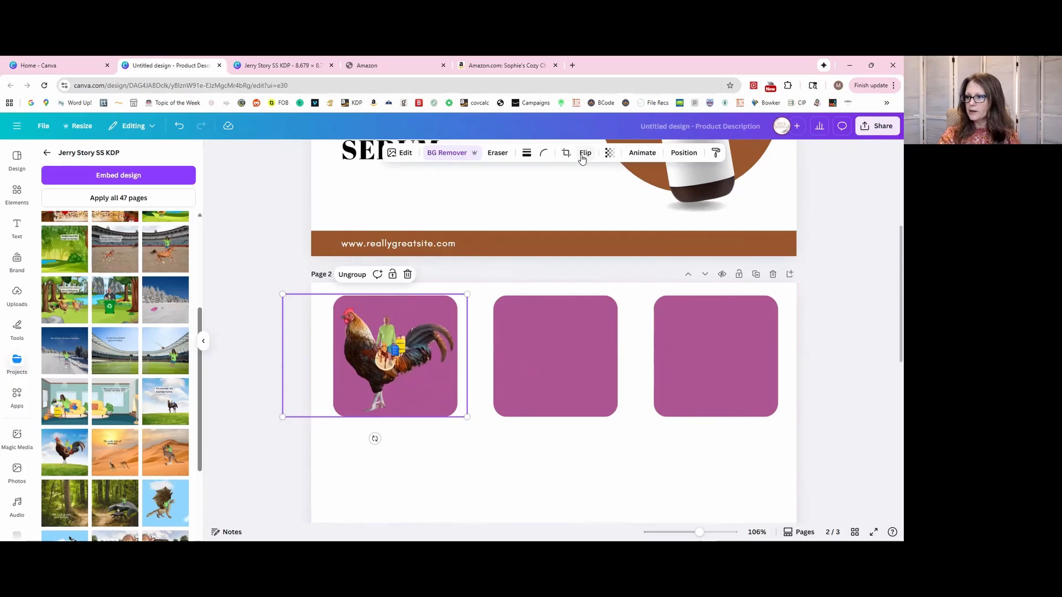
left_click(609, 154)
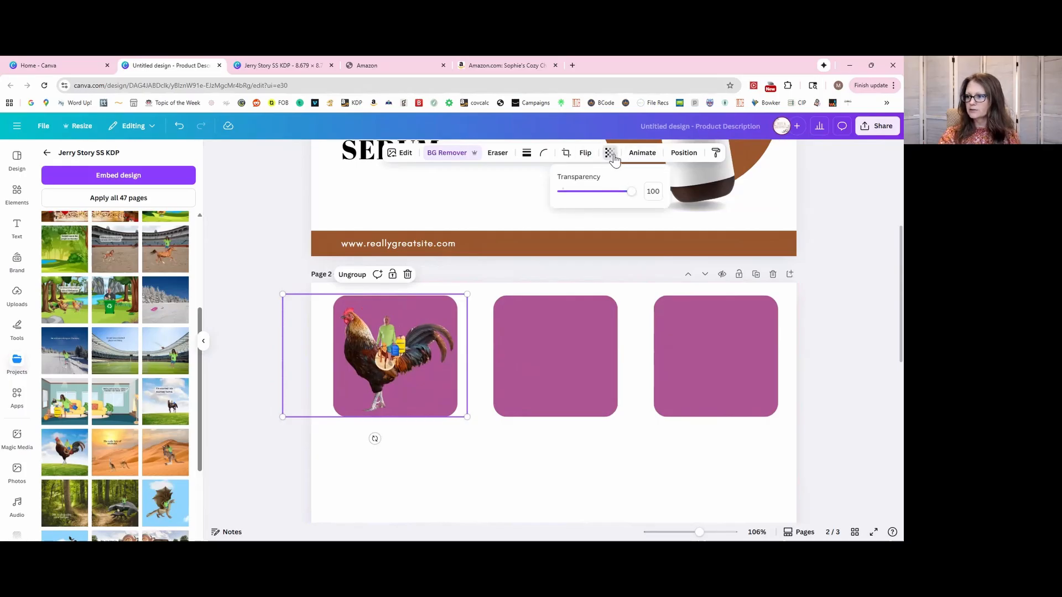
left_click_drag(612, 192, 643, 197)
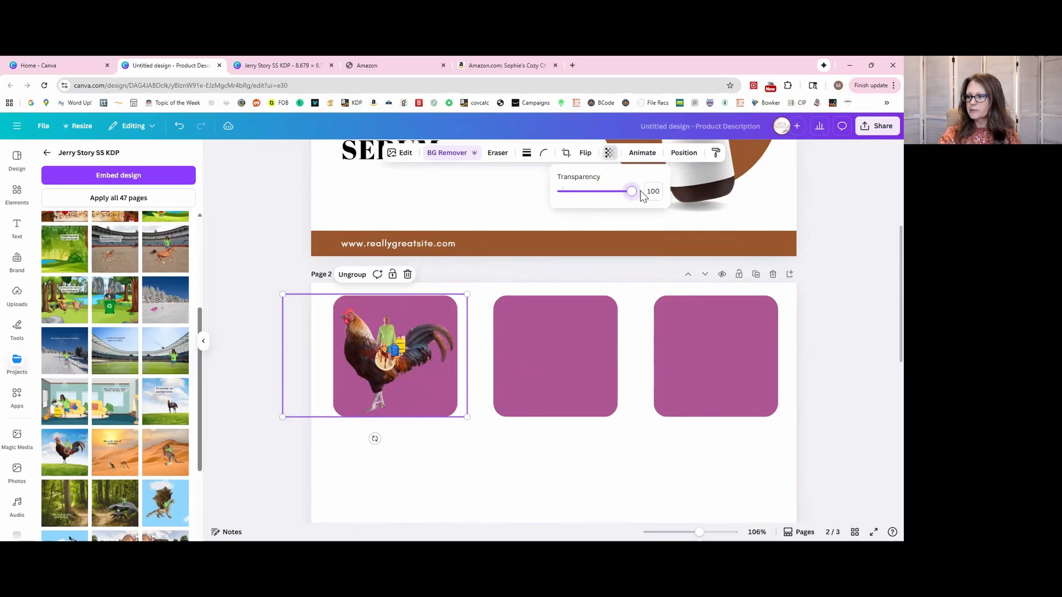
left_click(448, 394)
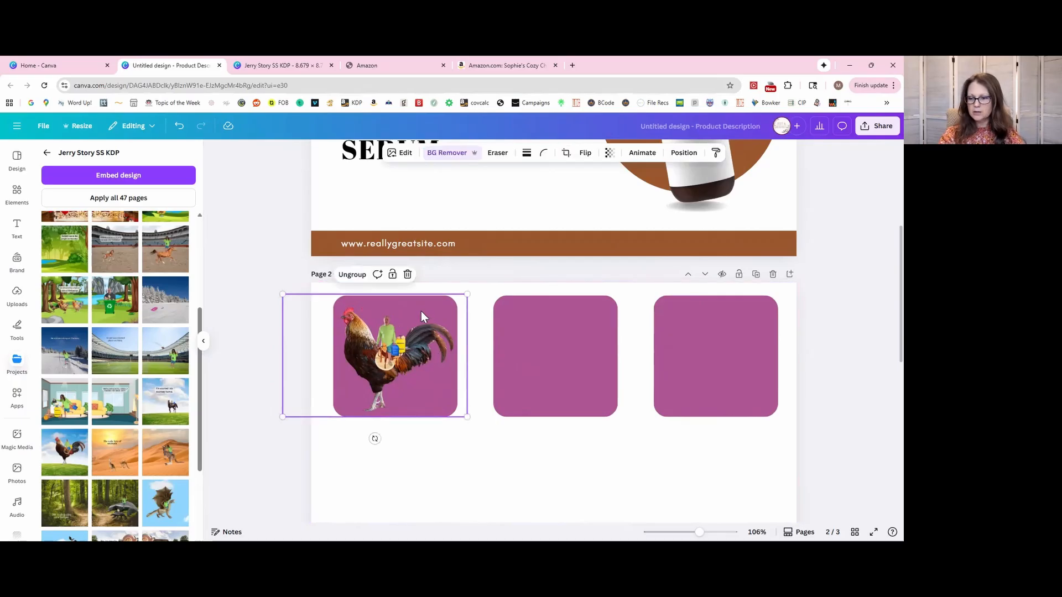
- Make the purple square behind the rooster partly transparent for a lighter tint
left_click(433, 385)
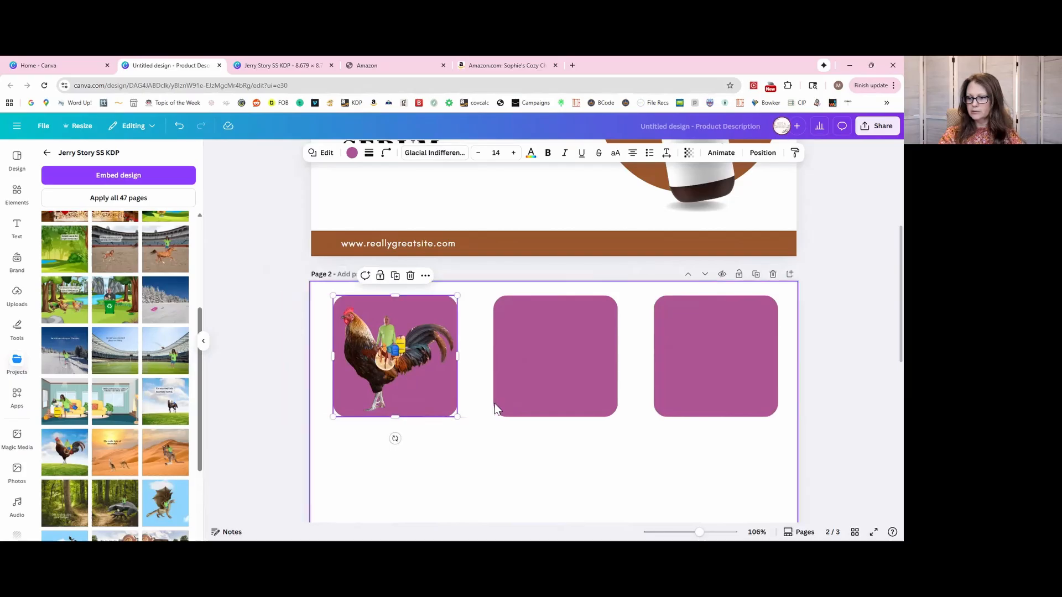
left_click(689, 154)
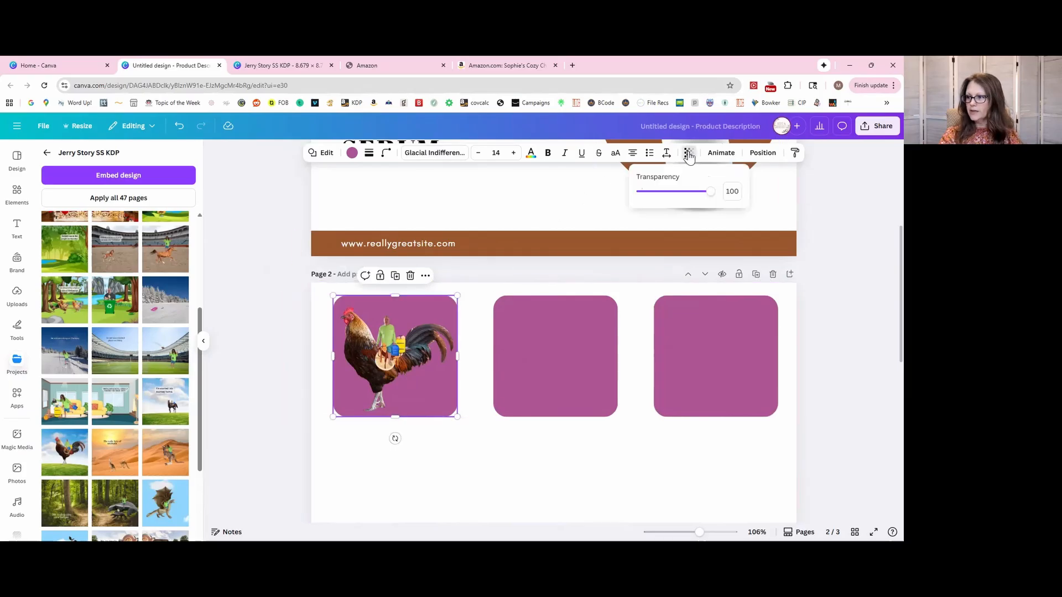
left_click_drag(696, 195, 685, 193)
left_click(474, 494)
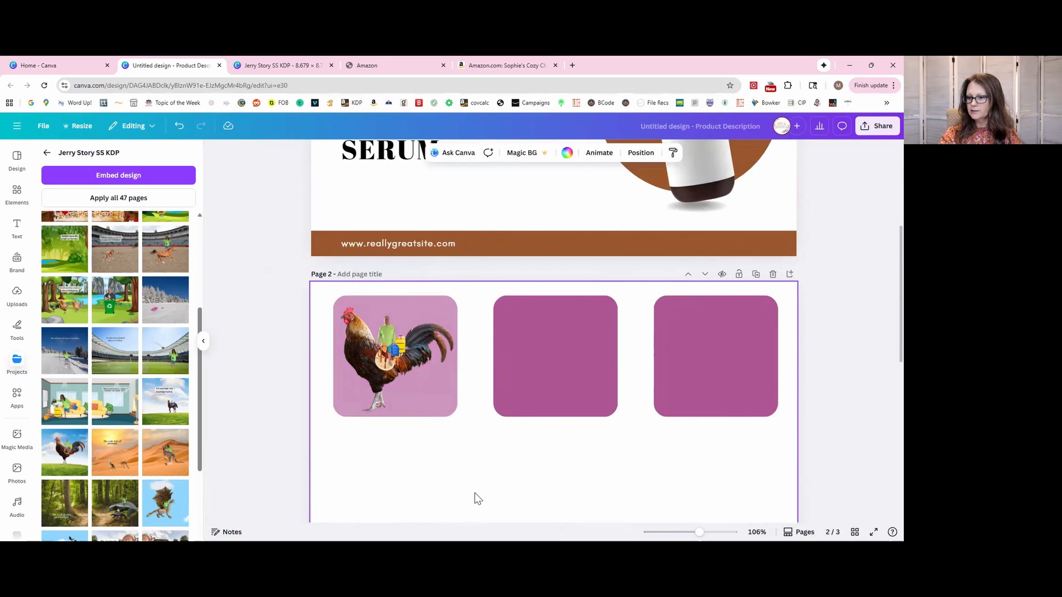
- Recolor the middle square on page 2 with the medium blue from the brand palette and set its transparency to 58
left_click(583, 337)
left_click(351, 153)
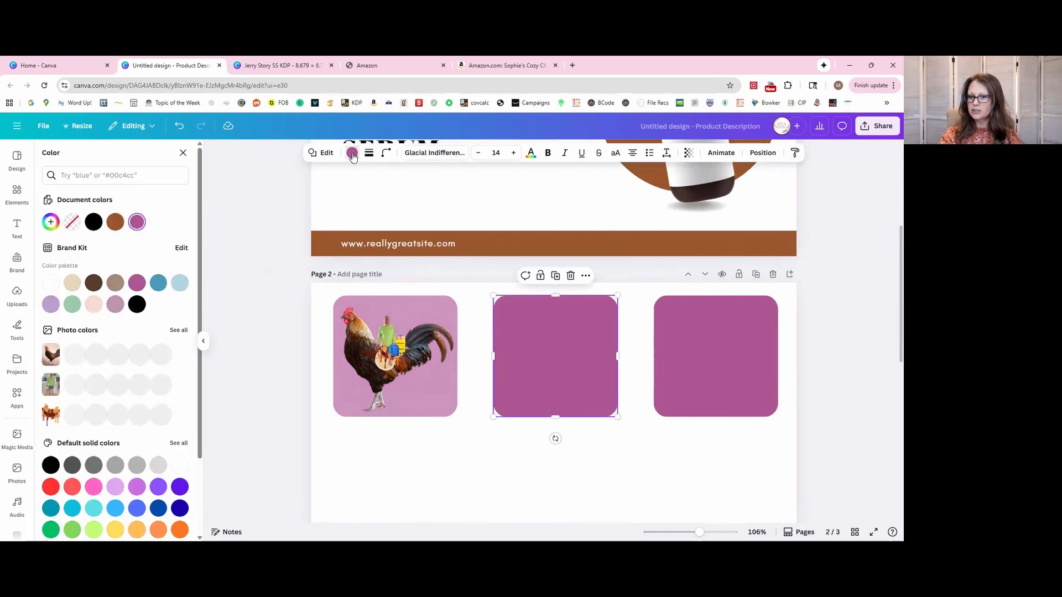
left_click(159, 284)
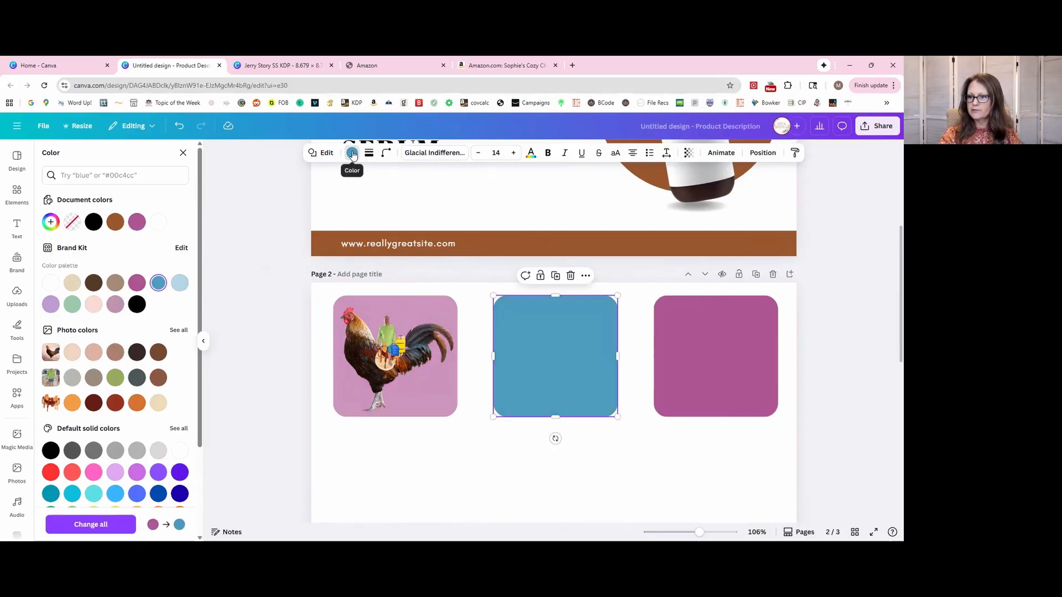
left_click(688, 153)
left_click_drag(714, 191, 681, 196)
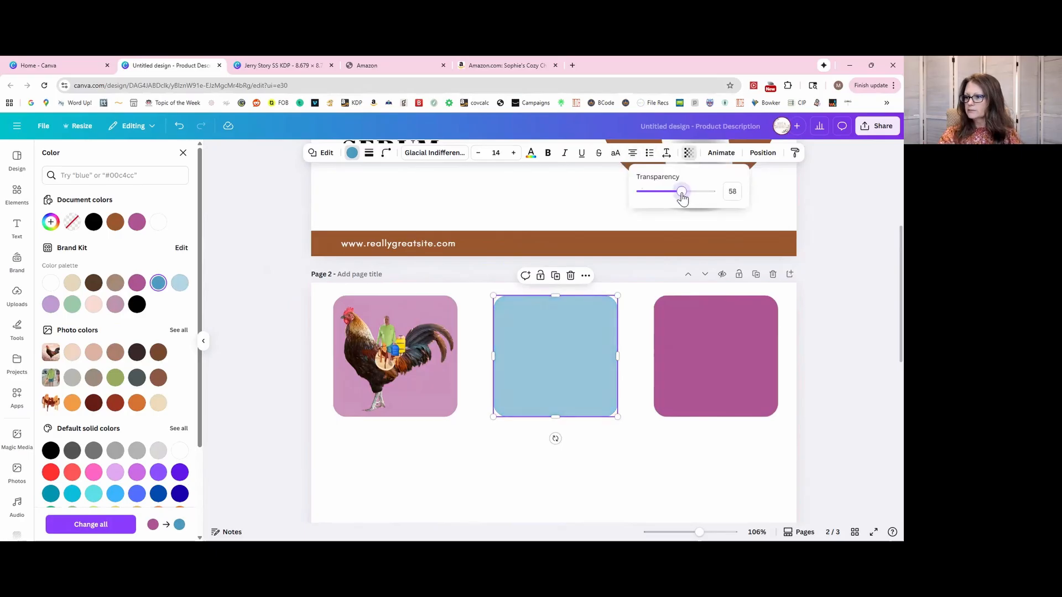
left_click(645, 442)
- Recolor the third square on page 2 with the default bright green and set its transparency to 56
left_click(735, 363)
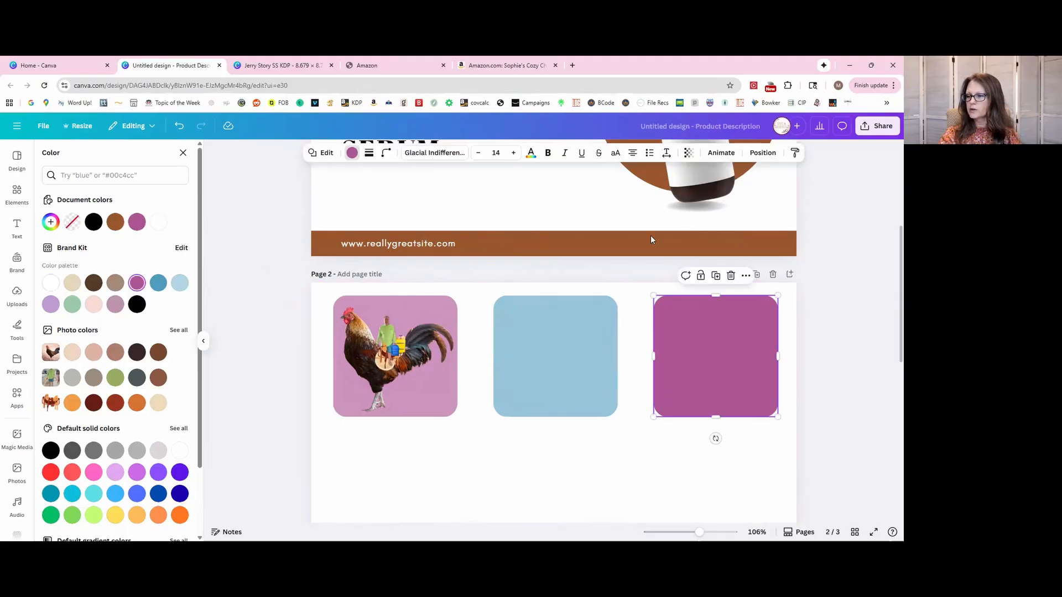
left_click(353, 157)
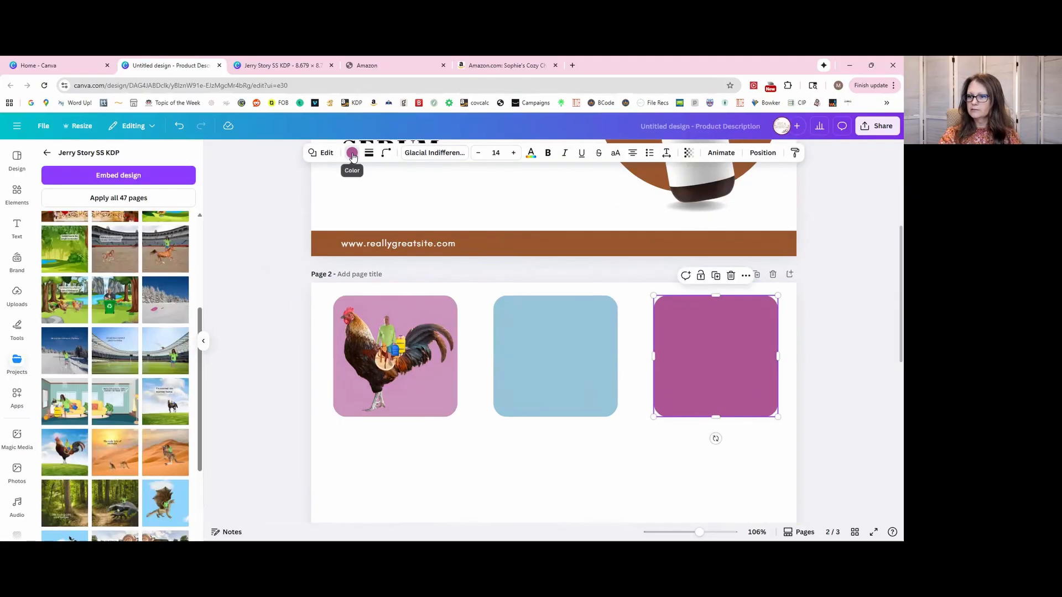
left_click(352, 156)
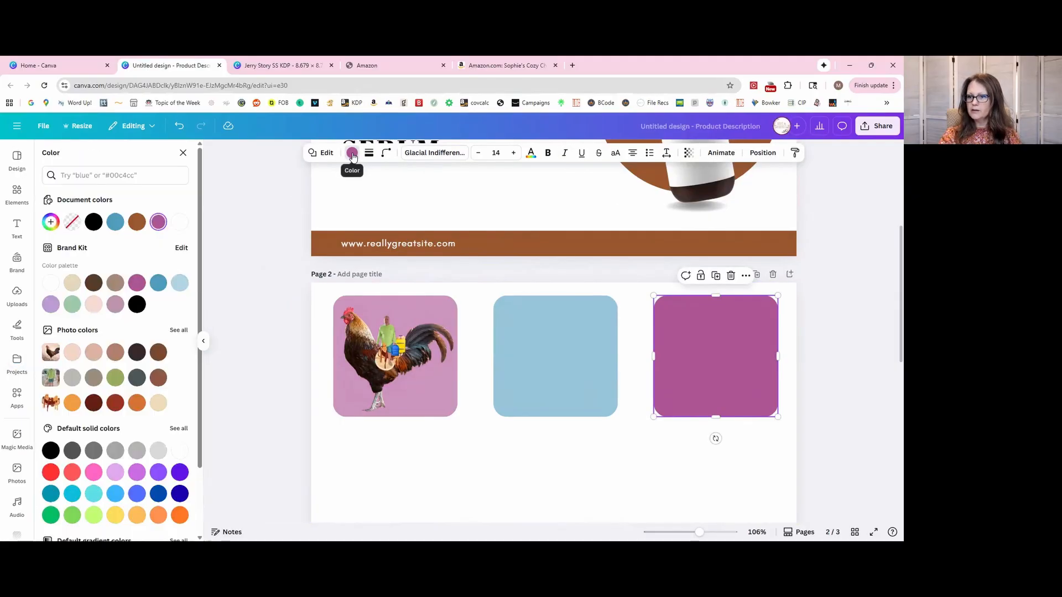
left_click(118, 377)
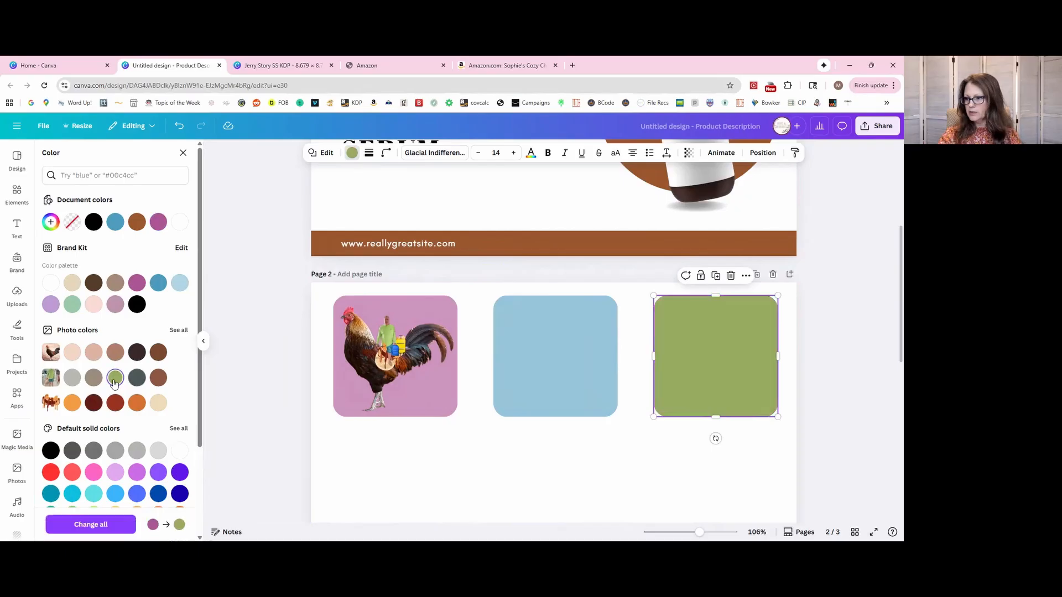
scroll(62, 459, "down", 1)
left_click(50, 468)
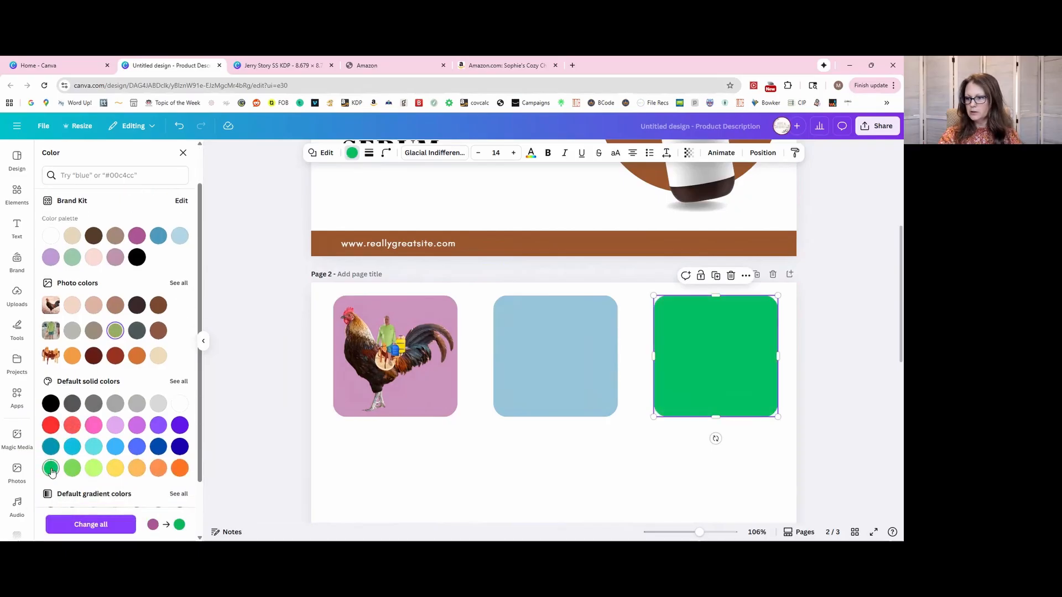
left_click(689, 153)
left_click_drag(684, 194, 680, 194)
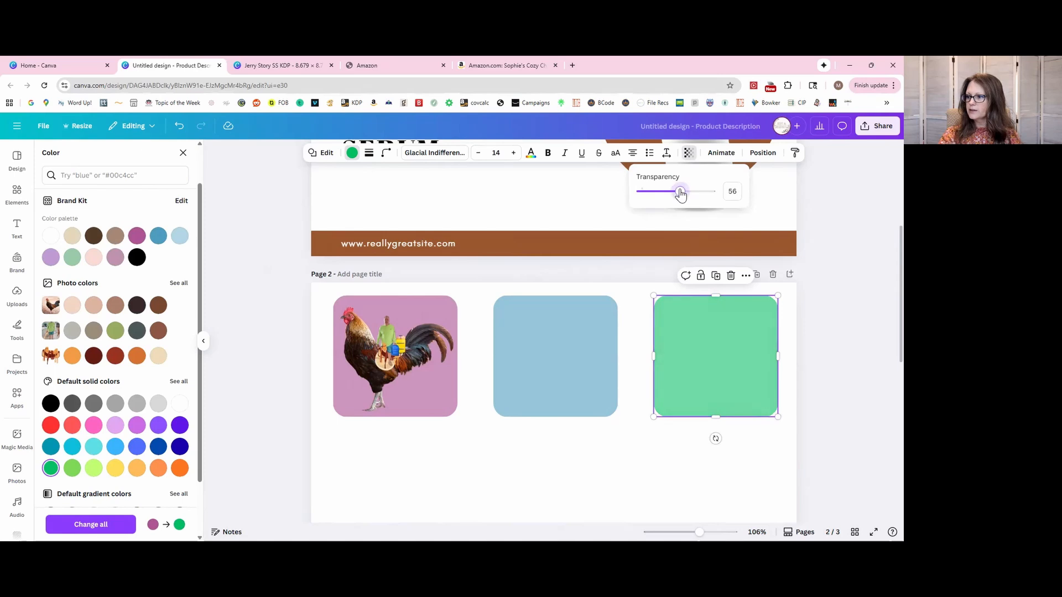
left_click(591, 473)
- Apply the page with the man surfing from the Jerry Story SS KDP project to the empty page 3
scroll(598, 442, "down", 1)
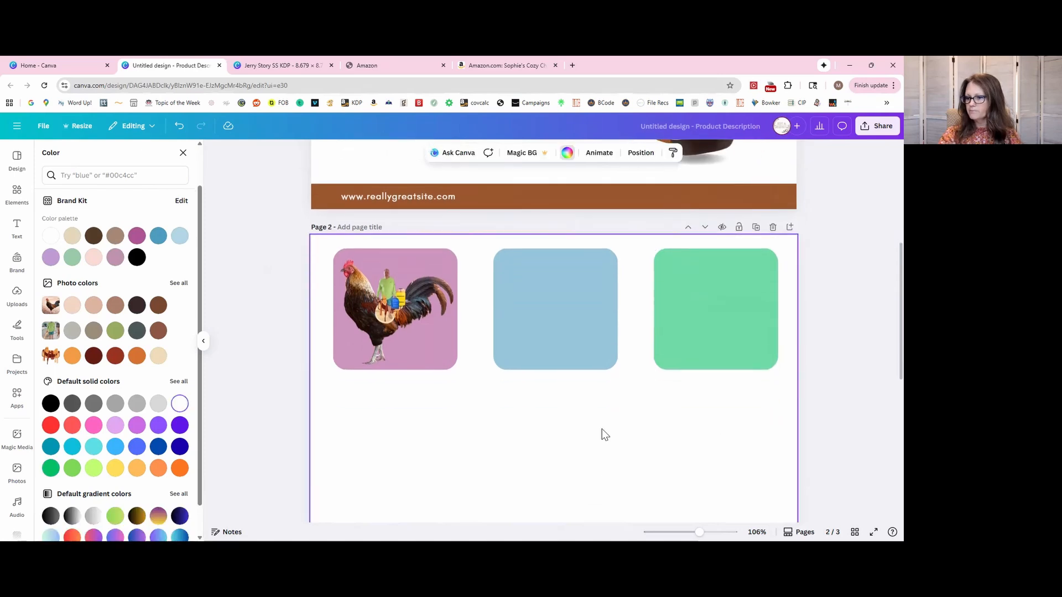
scroll(525, 479, "down", 7)
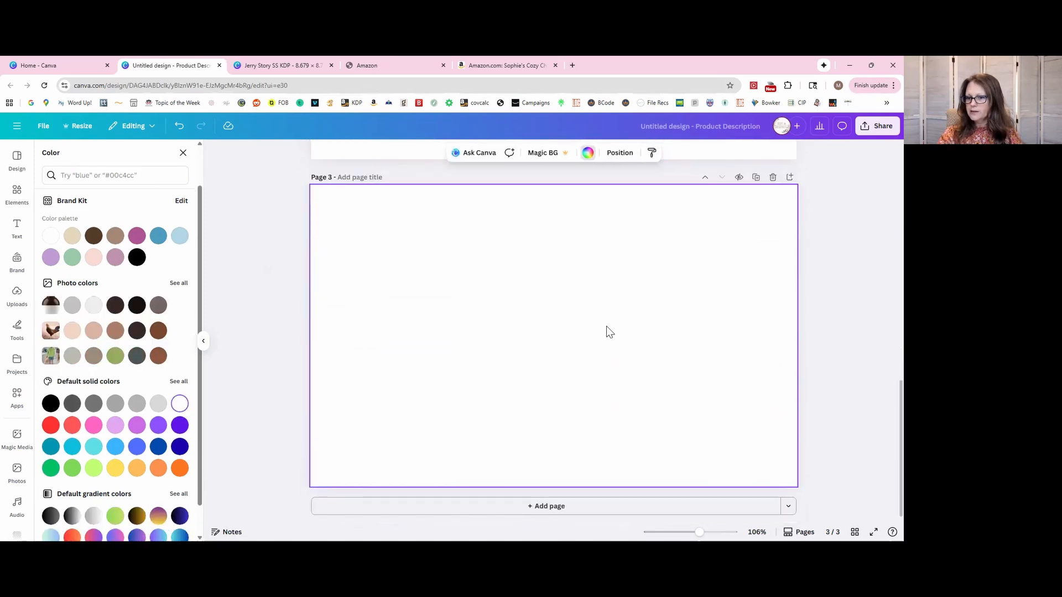
left_click(18, 362)
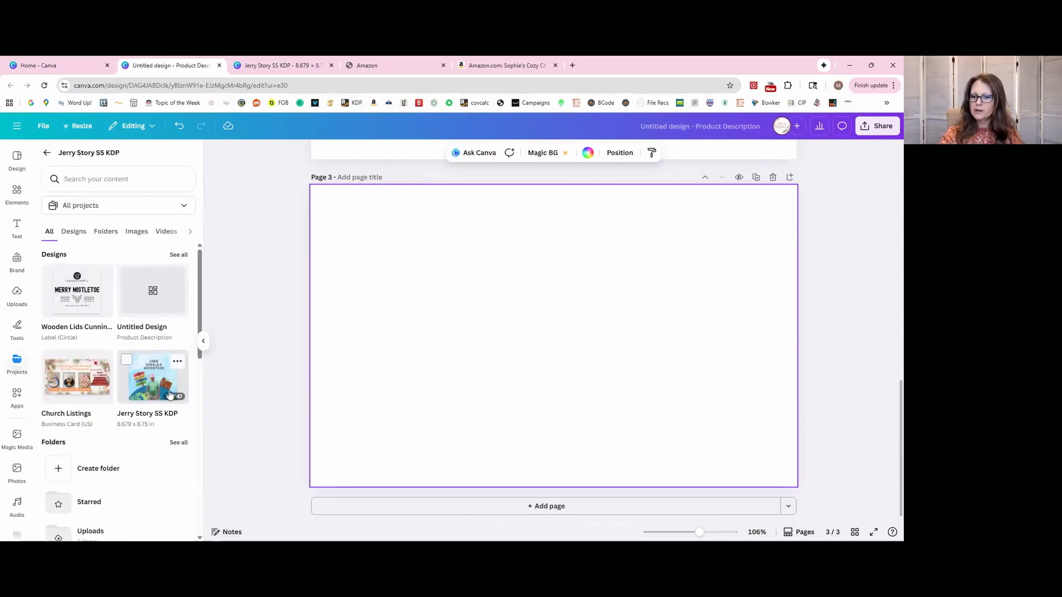
left_click(156, 389)
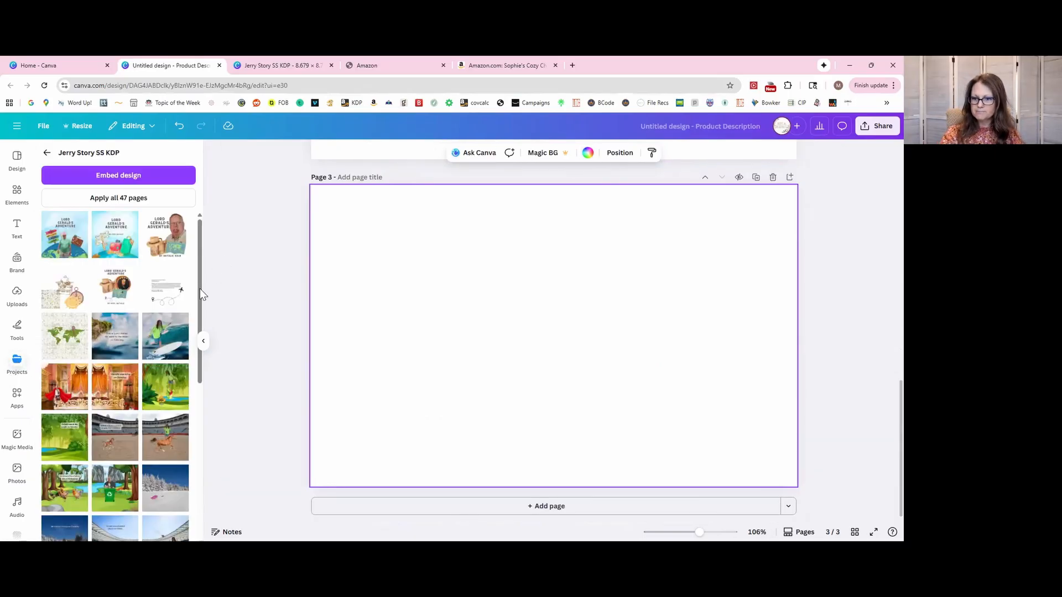
left_click(161, 344)
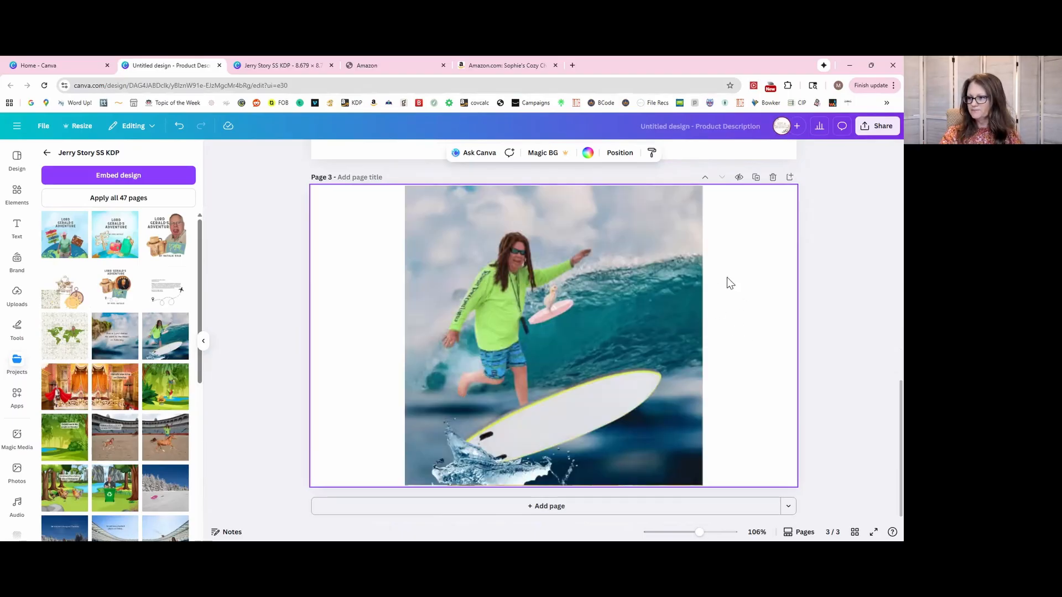
- Delete the ocean wave background from the surfing picture on page 3
left_click(646, 244)
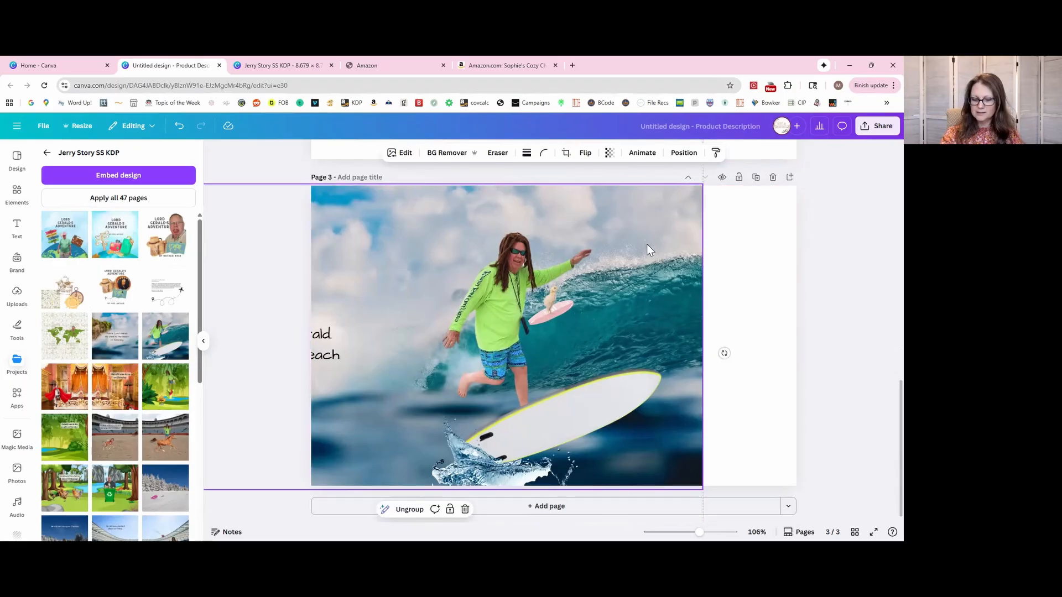
left_click(646, 244)
key("Delete")
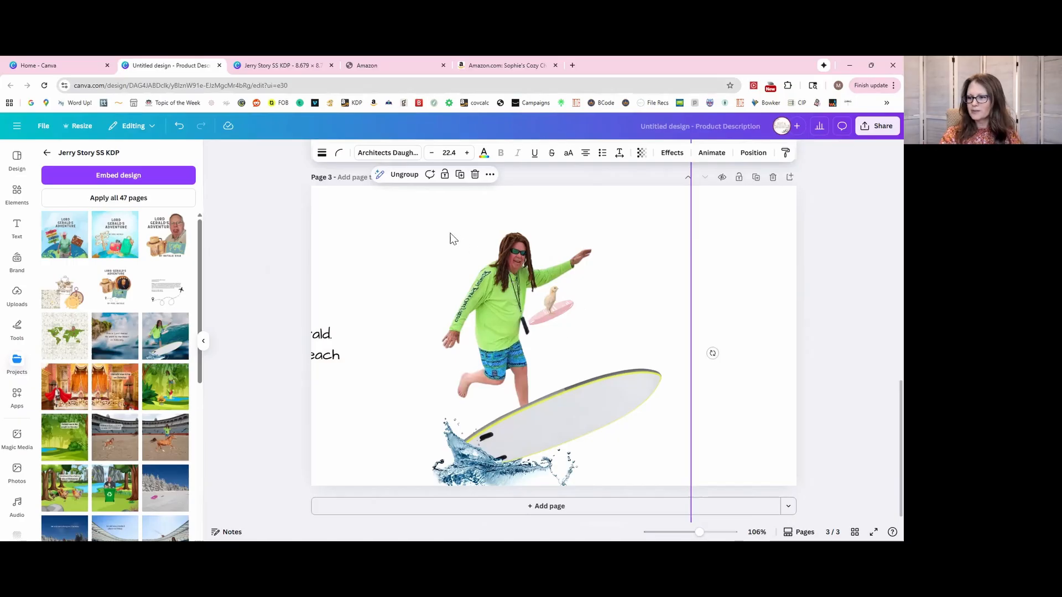
left_click(763, 244)
left_click_drag(746, 224, 369, 479)
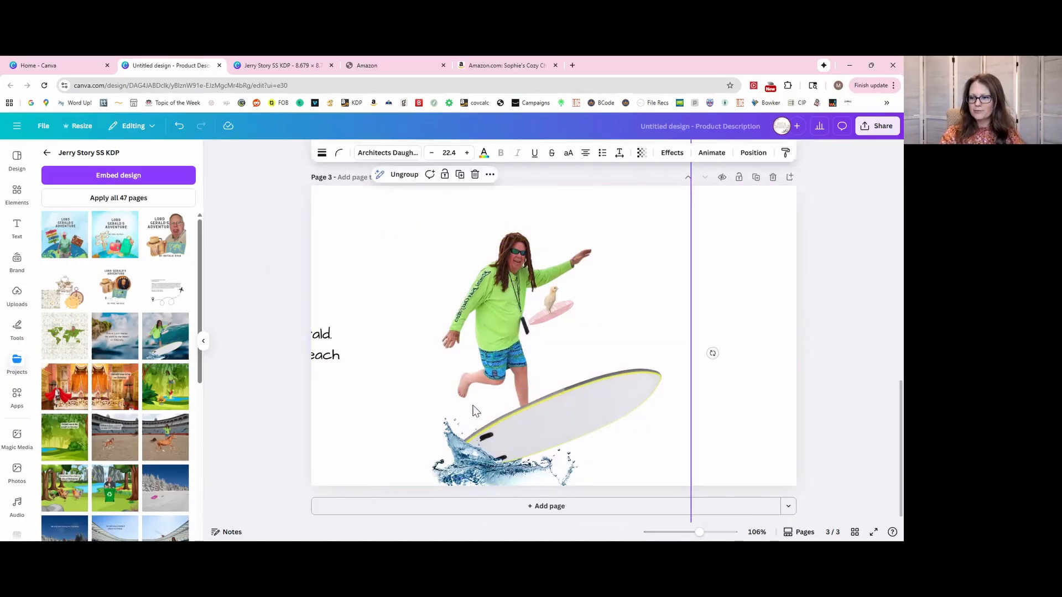
key("ctrl+z")
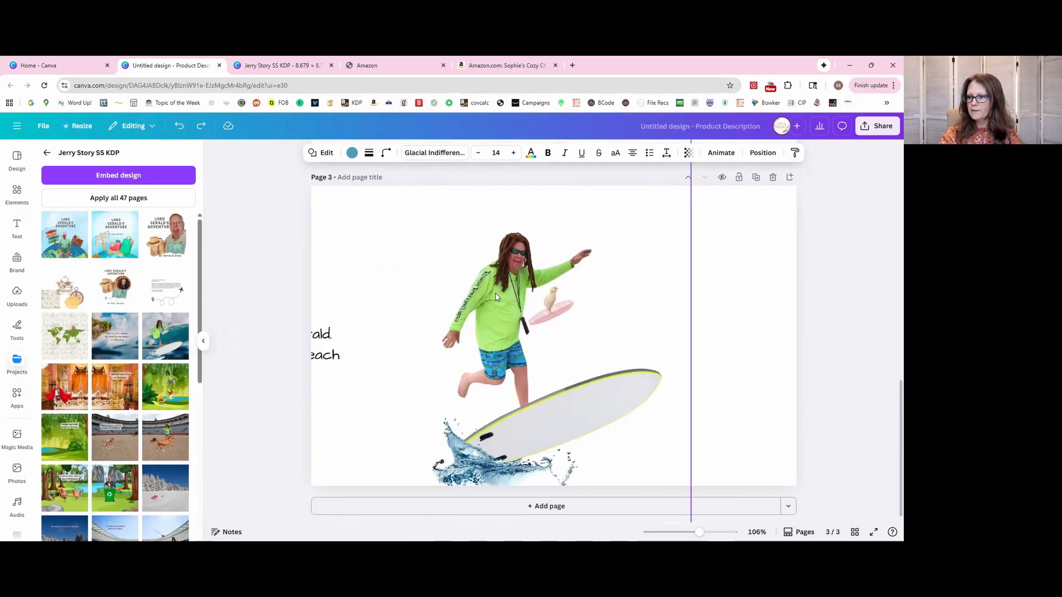
- Shift the surfing group to the right and slightly up on page 3 to bring more of its story text onto the page
left_click(496, 293)
left_click_drag(520, 340, 574, 322)
left_click(407, 394)
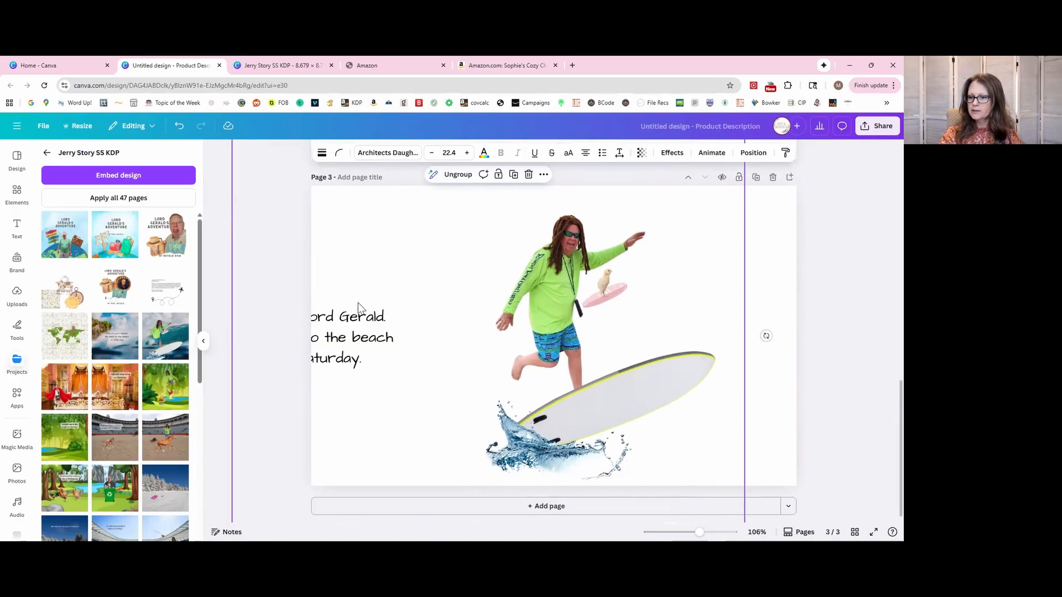
- Ungroup the surfing picture on page 3 and regroup the man, surfboard, bird and splash without the story text
left_click(457, 176)
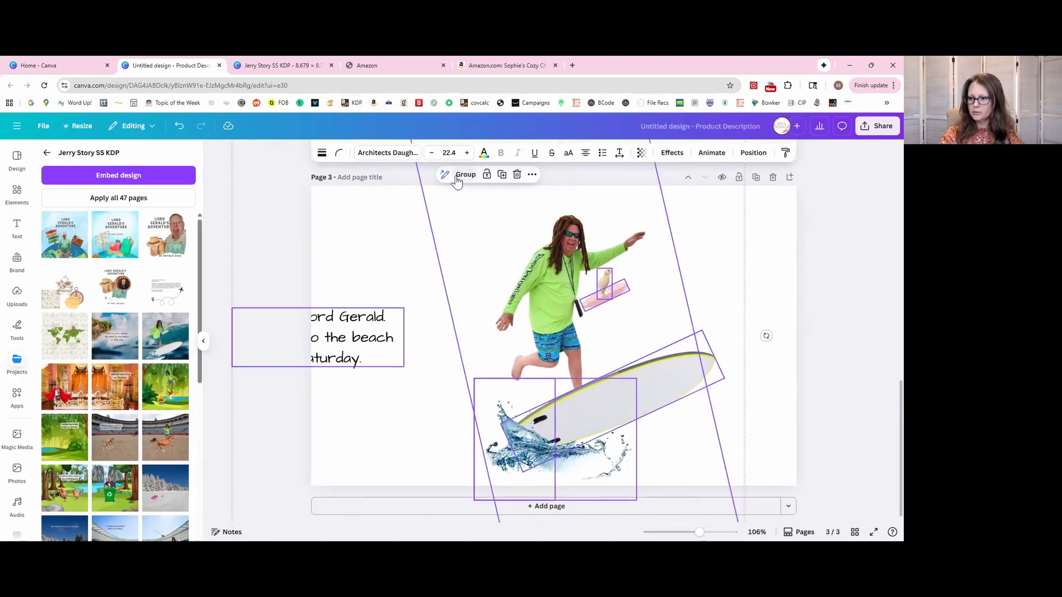
left_click(815, 262)
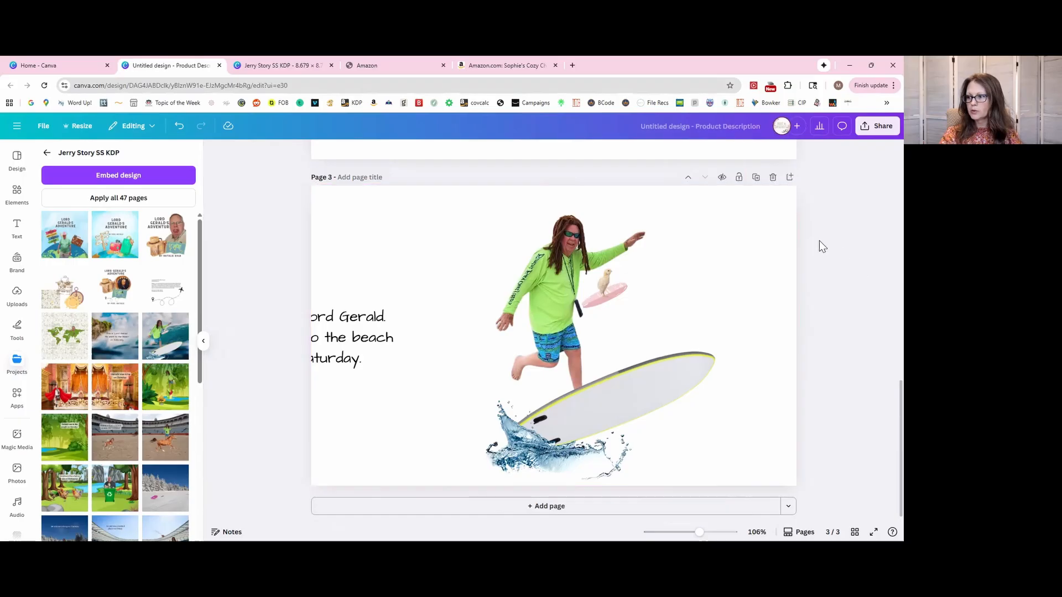
left_click_drag(821, 235, 490, 475)
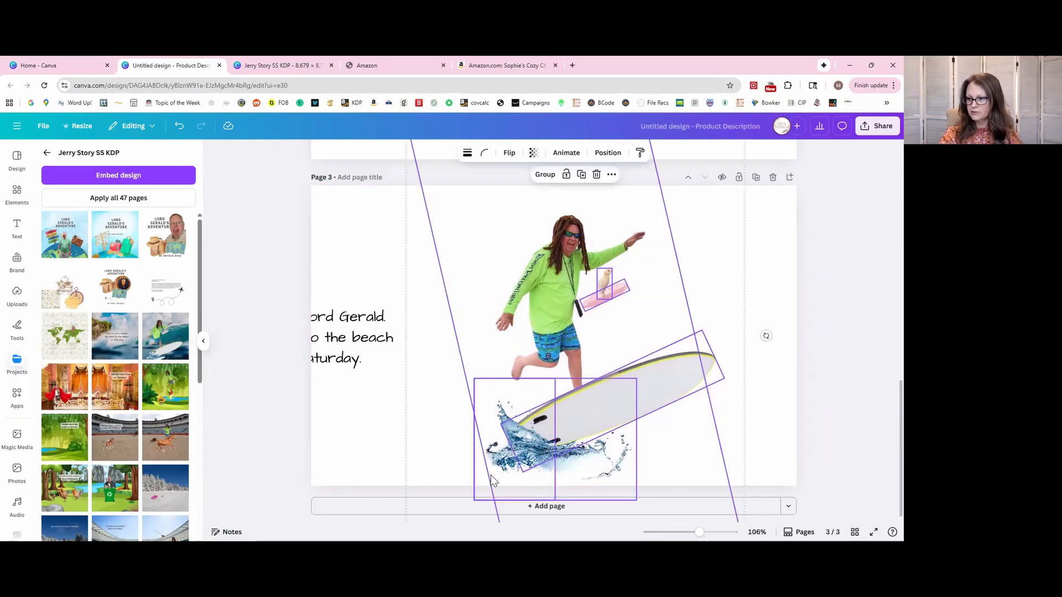
left_click(544, 174)
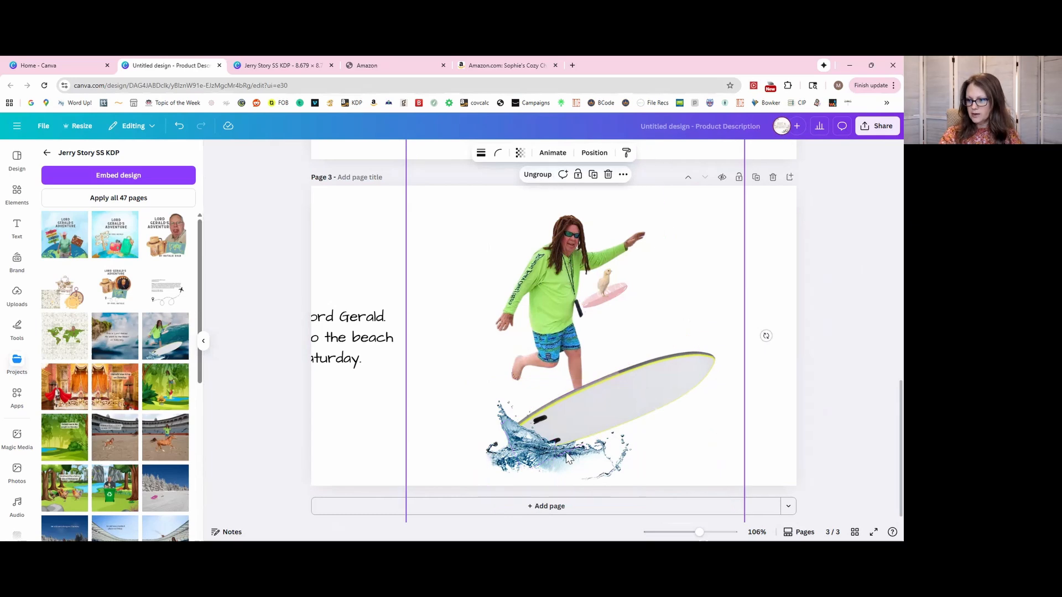
- Move the surfing group to page 2 and shrink it to fit over the blue square
scroll(570, 387, "up", 8)
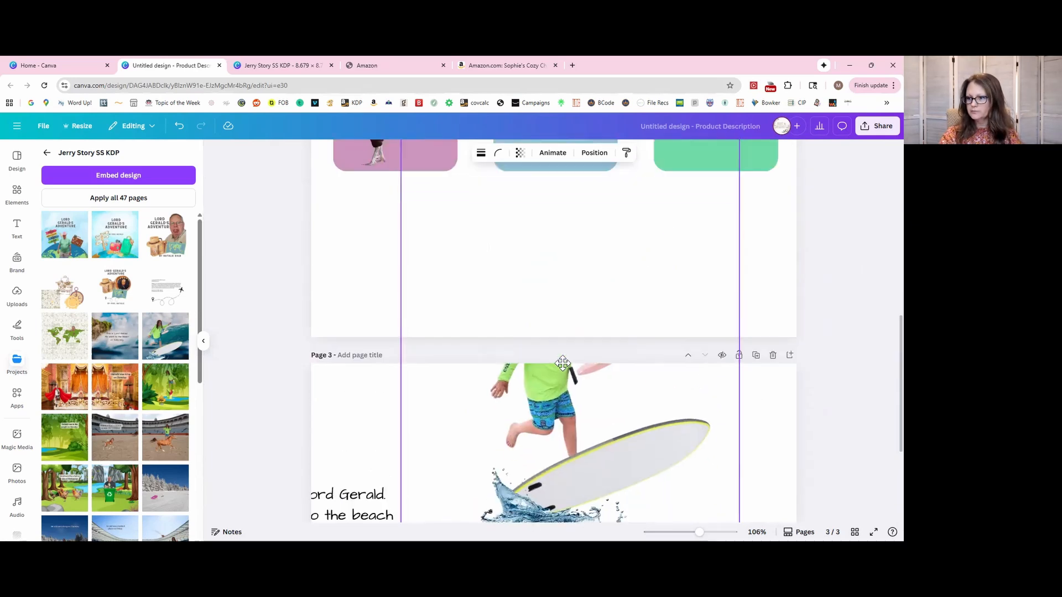
left_click_drag(563, 363, 557, 392)
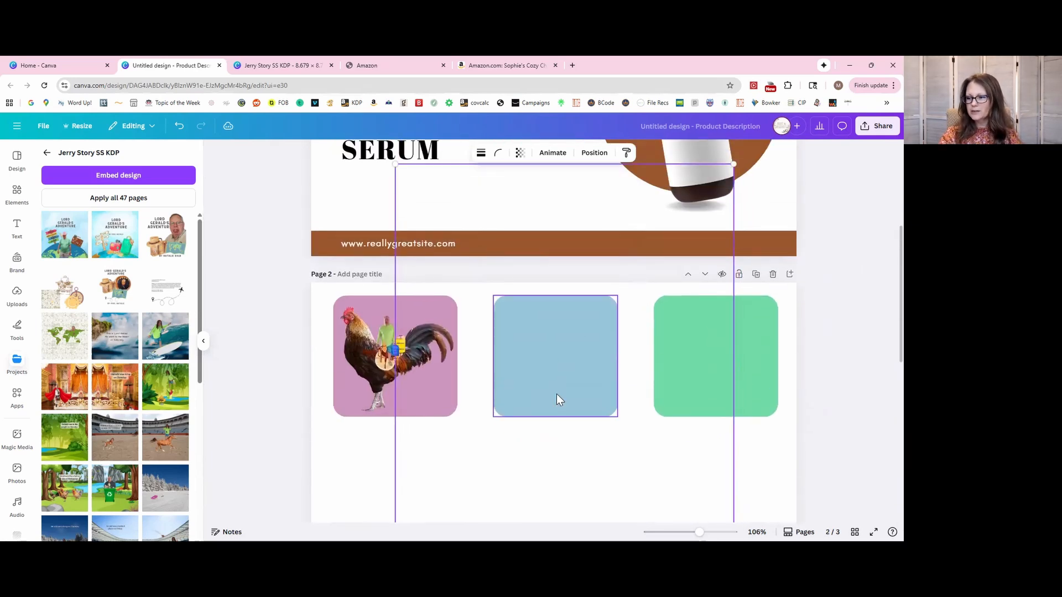
left_click_drag(395, 164, 537, 387)
scroll(629, 442, "down", 3)
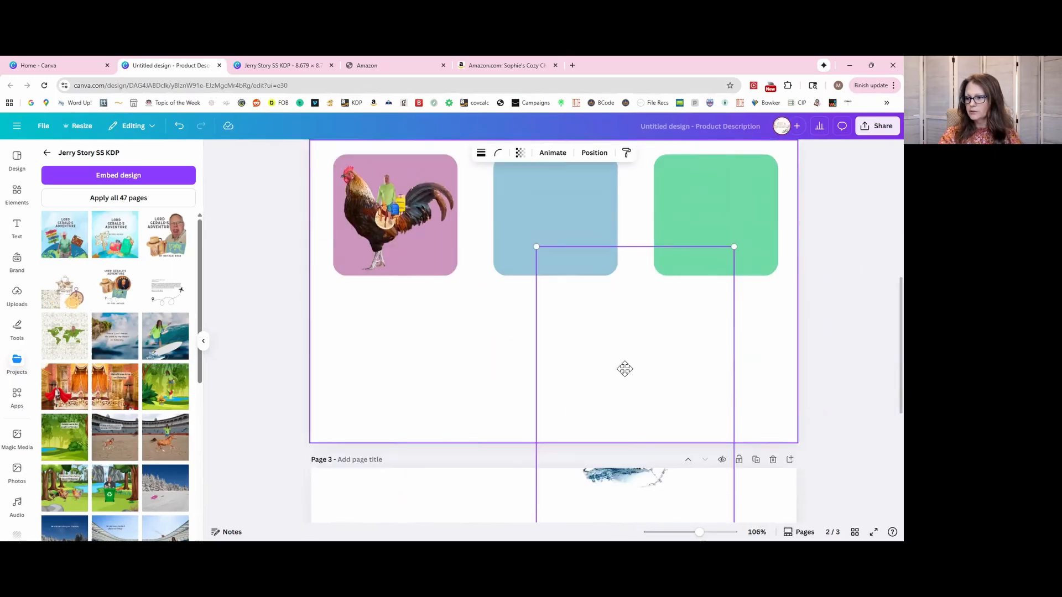
left_click_drag(623, 368, 588, 282)
left_click_drag(695, 456, 661, 404)
scroll(645, 397, "up", 2)
left_click_drag(612, 436, 592, 384)
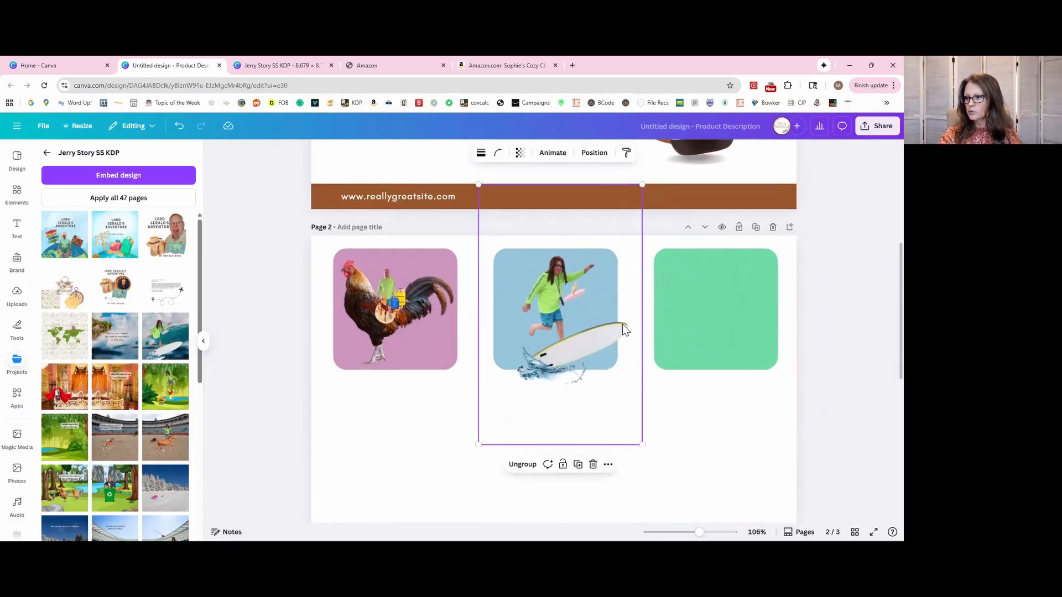
left_click(697, 445)
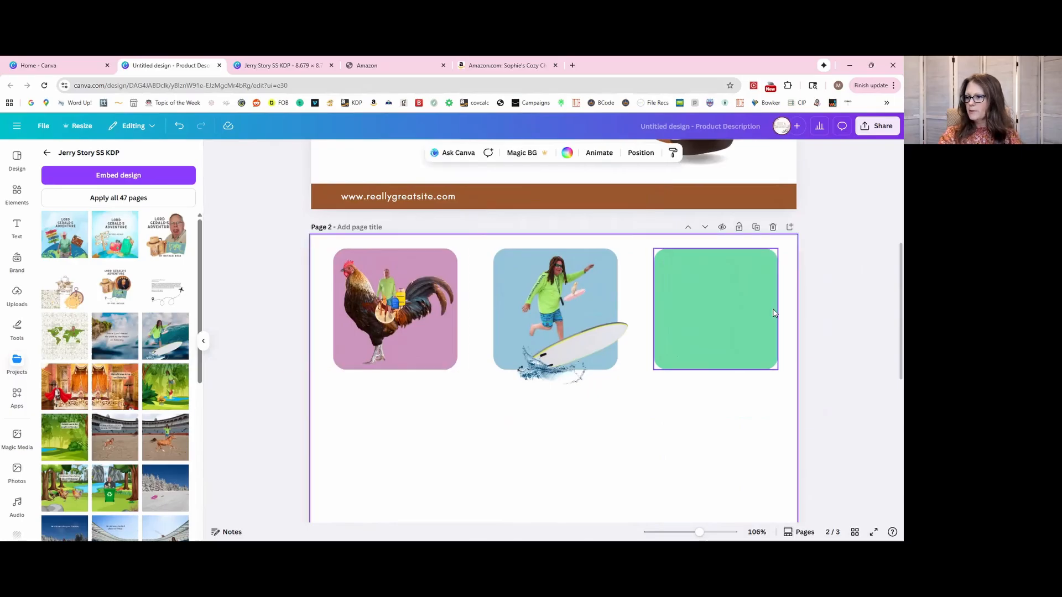
- Try applying the forest page with the man on the badger to page 2, and undo it
scroll(105, 411, "down", 5)
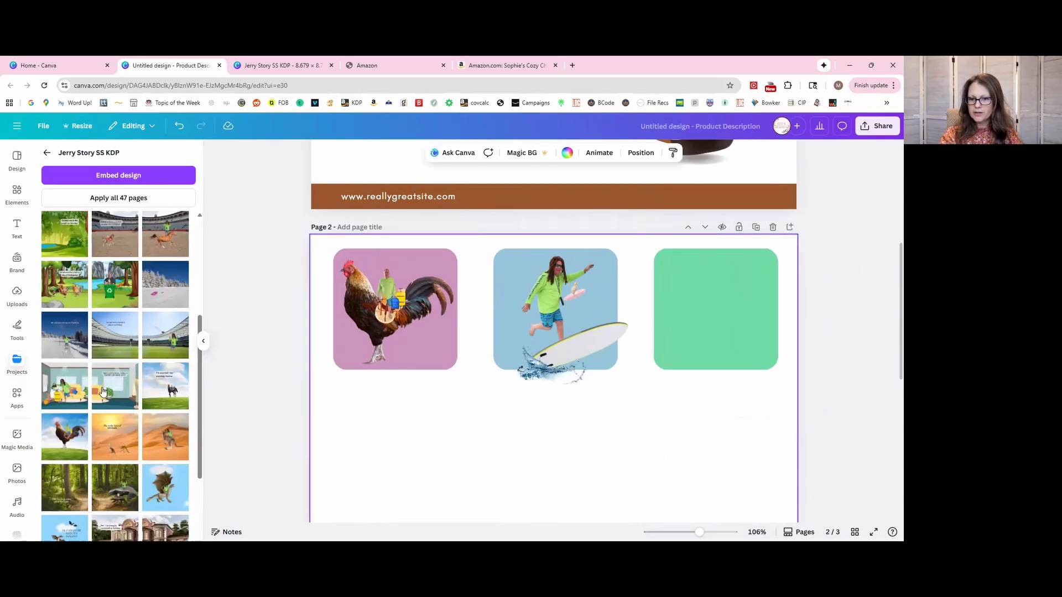
scroll(111, 387, "down", 2)
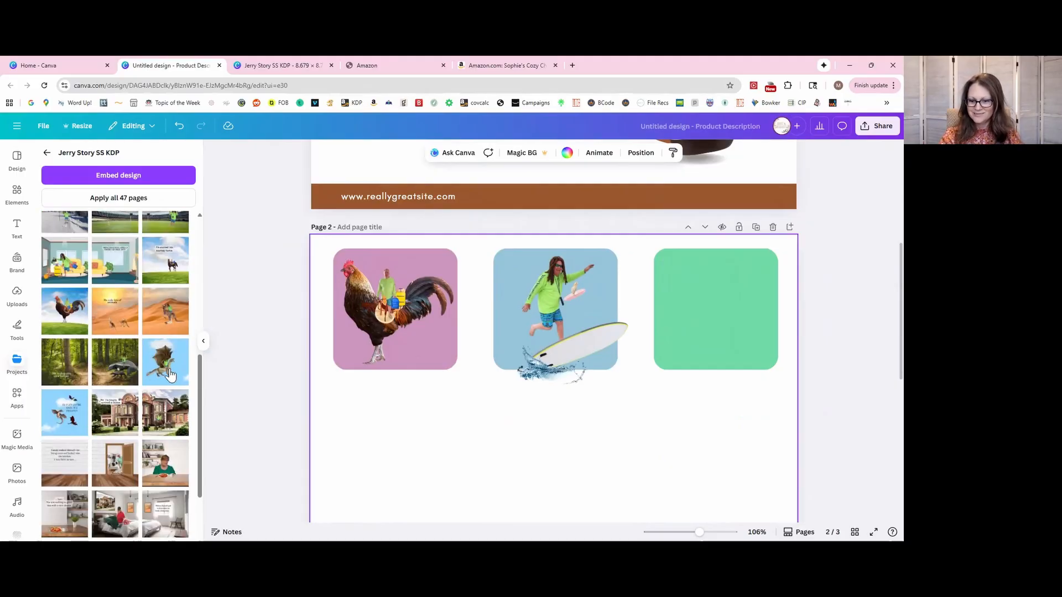
scroll(148, 409, "down", 2)
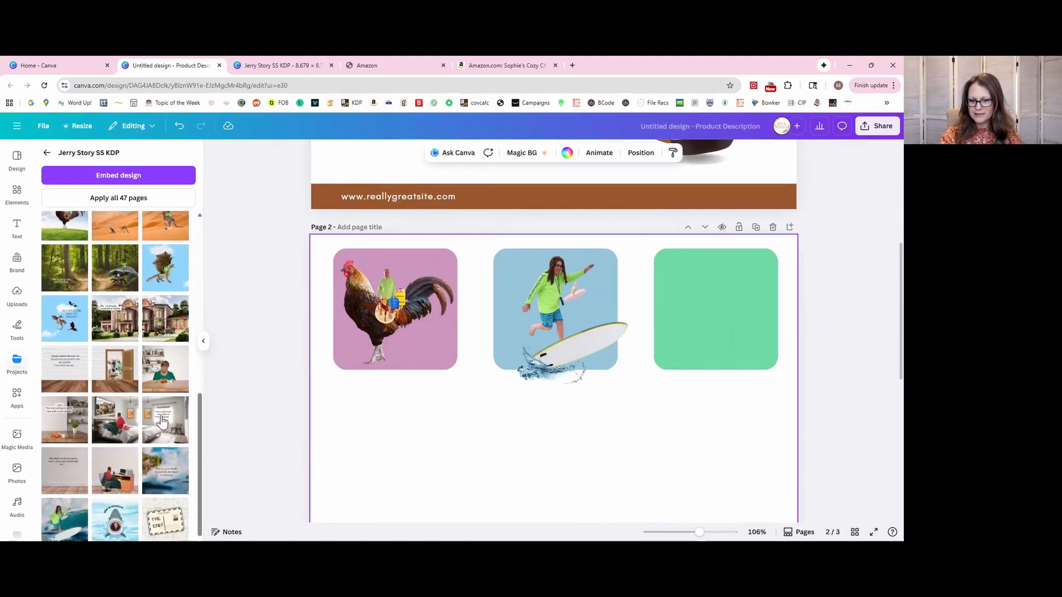
scroll(154, 395, "up", 2)
left_click(121, 378)
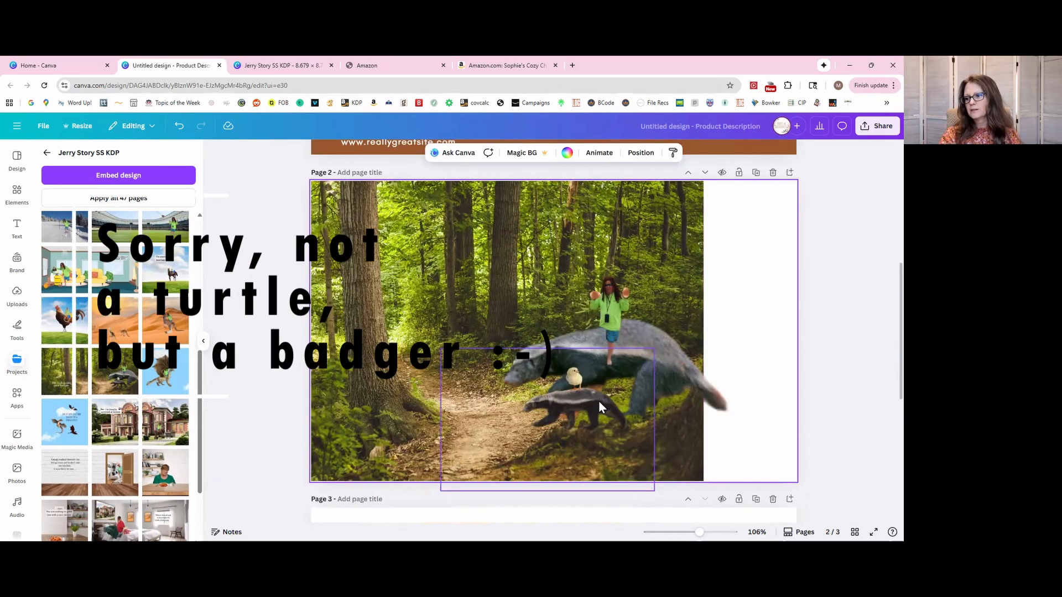
left_click(179, 126)
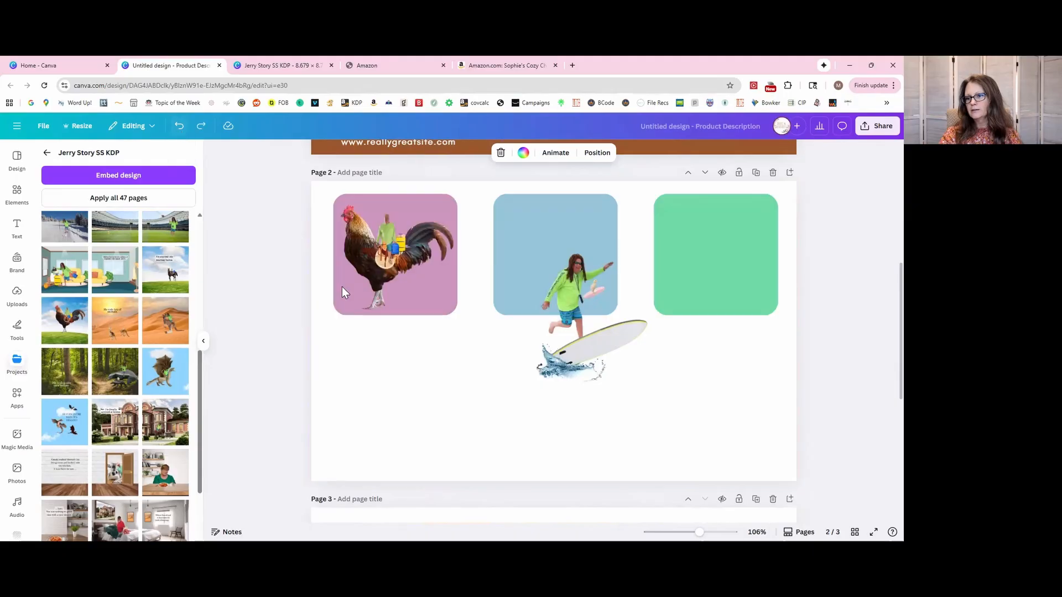
- Delete the leftover beach story text from page 3
scroll(344, 295, "down", 5)
left_click(354, 386)
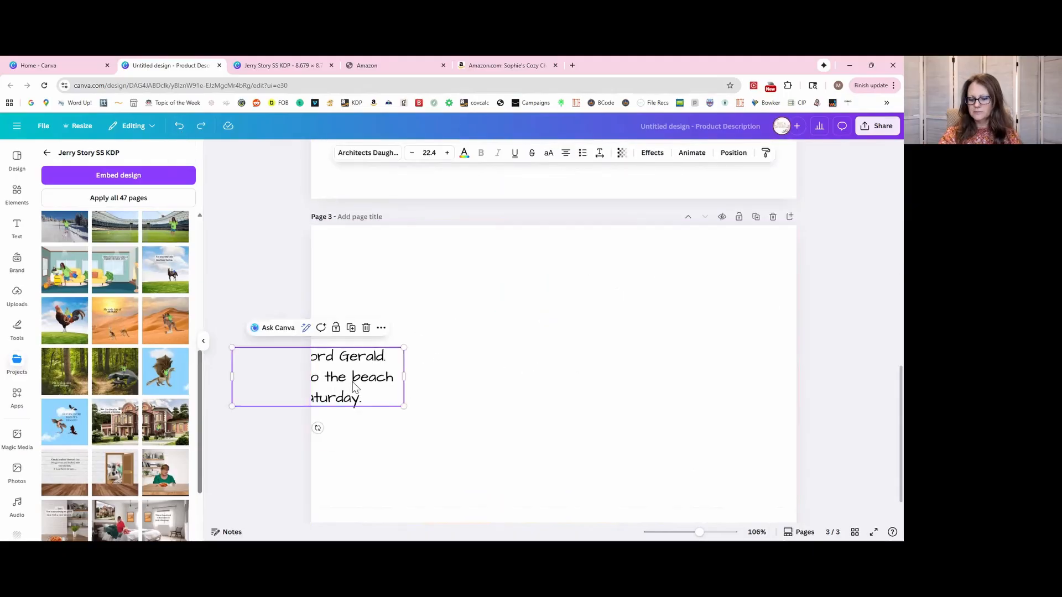
key("Delete")
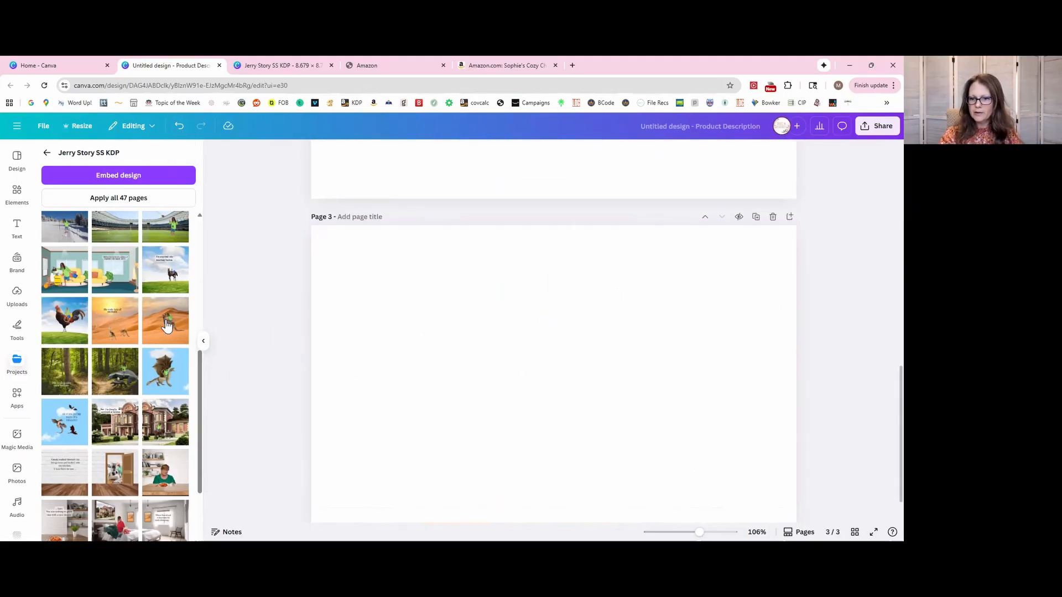
- Apply the forest page with the man on the badger to page 3 and delete its forest background
left_click(117, 380)
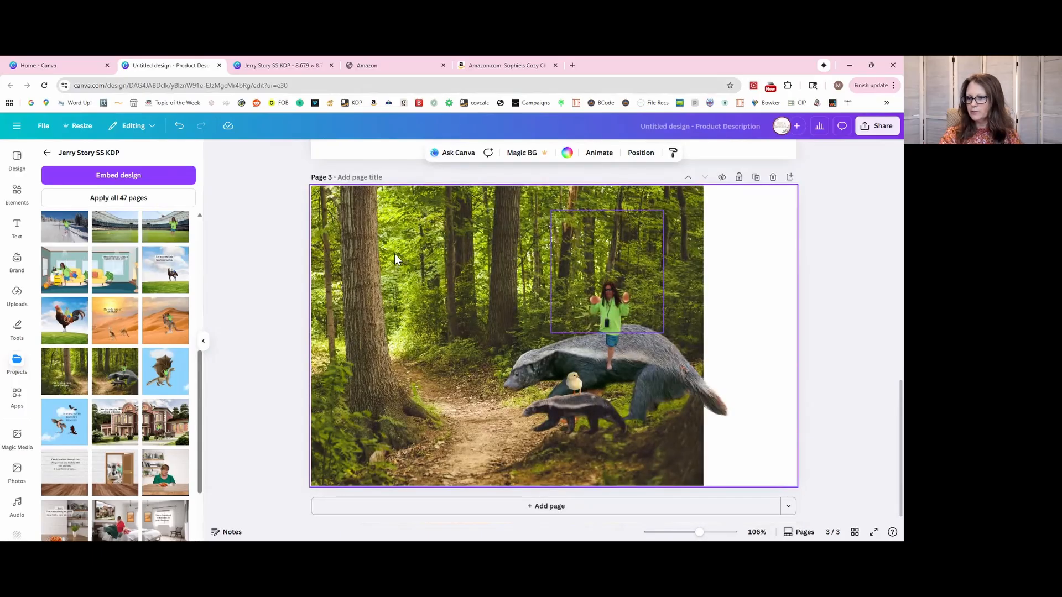
left_click(394, 253)
key("Delete")
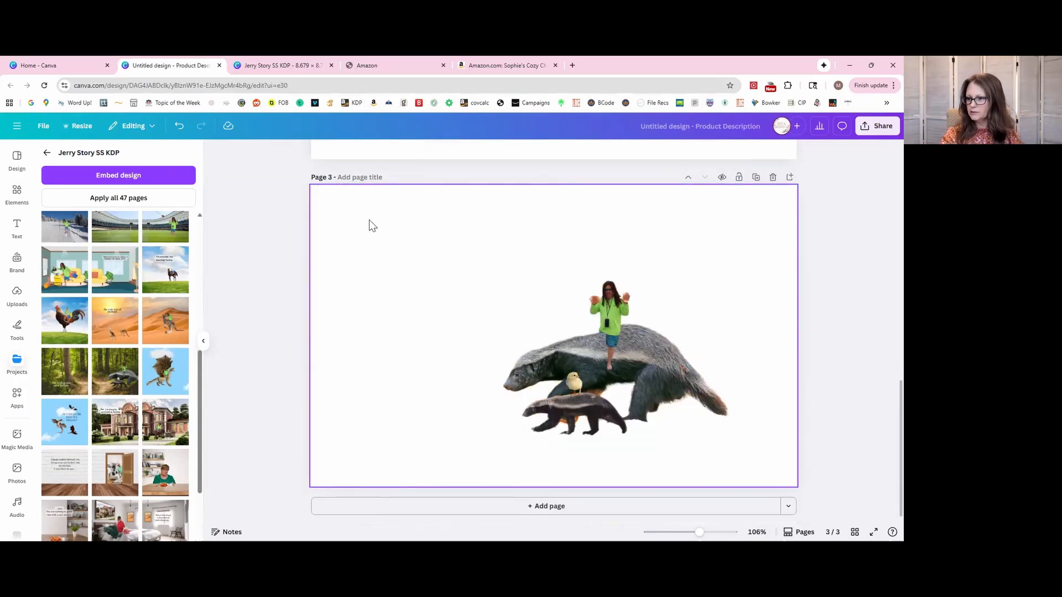
- Group the man, chick and both badgers on page 3, excluding the off-page text
left_click_drag(403, 239, 734, 451)
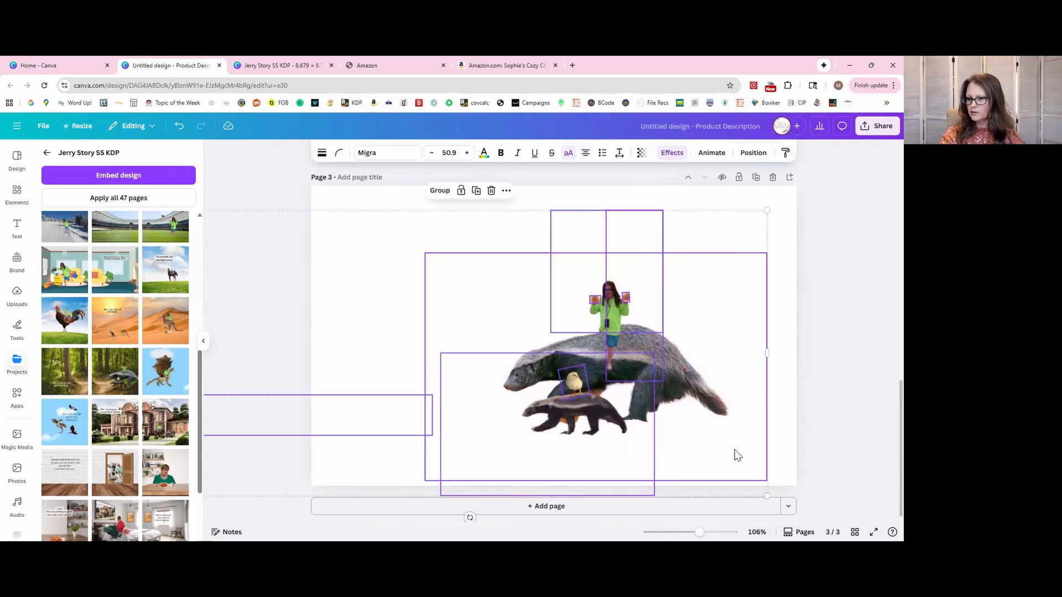
left_click(334, 428, "shift")
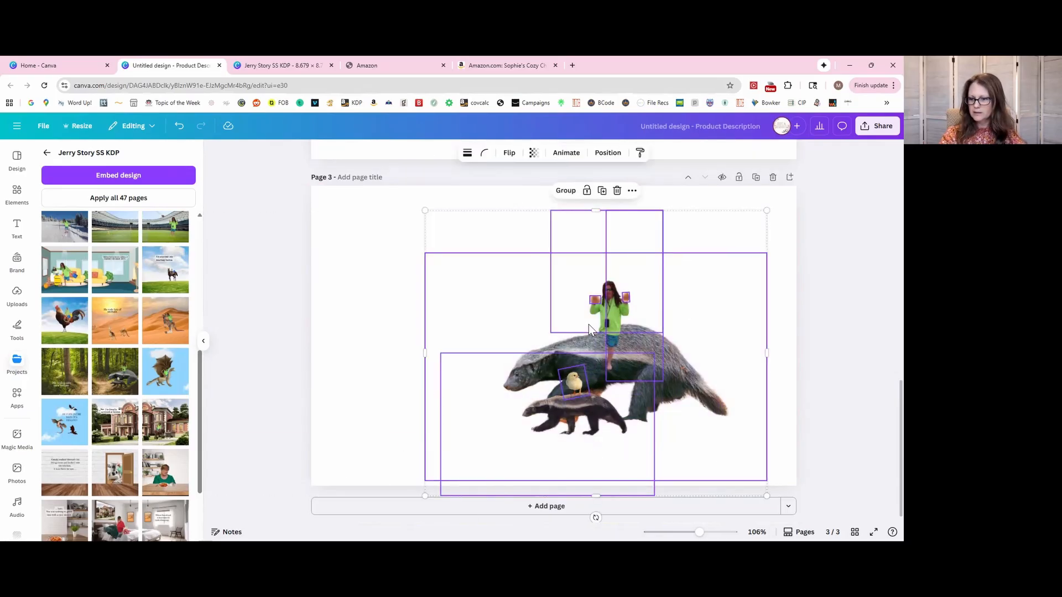
left_click(565, 191)
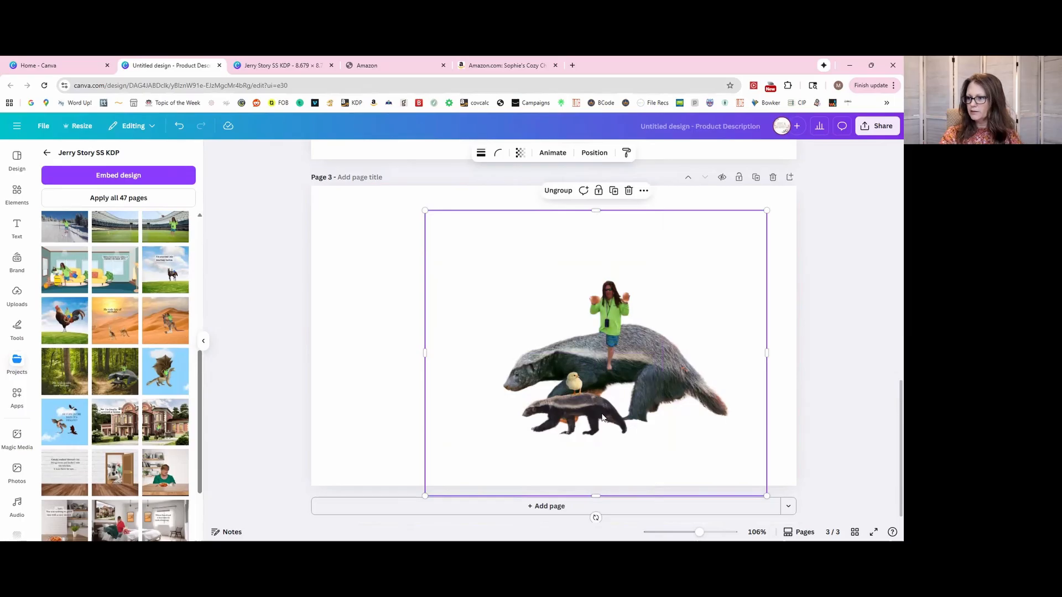
- Move the badger group to page 2 and scale it down to fit over the green square
left_click_drag(602, 409, 650, 376)
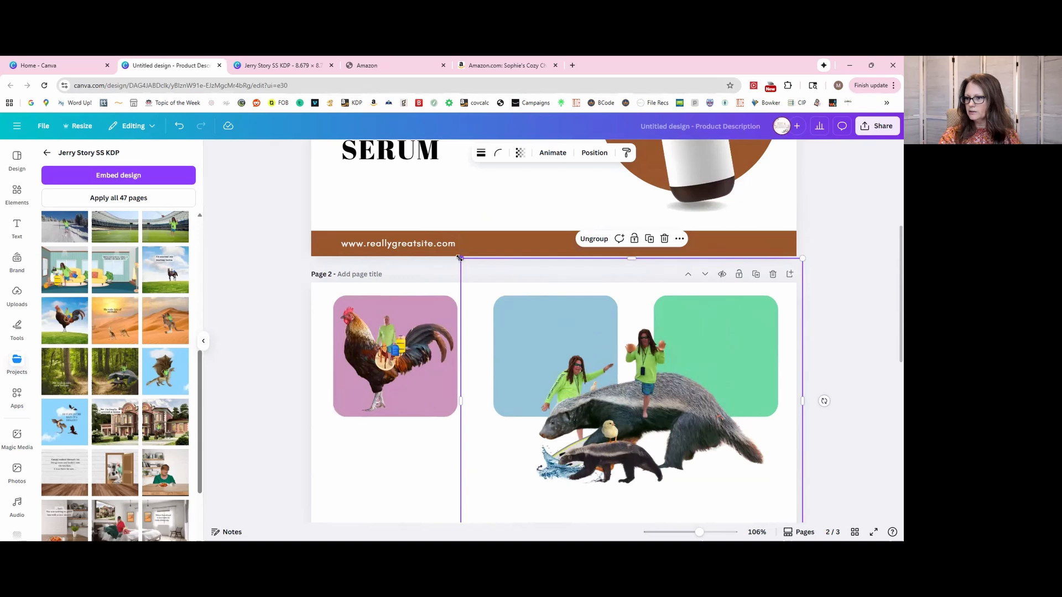
left_click_drag(459, 258, 623, 393)
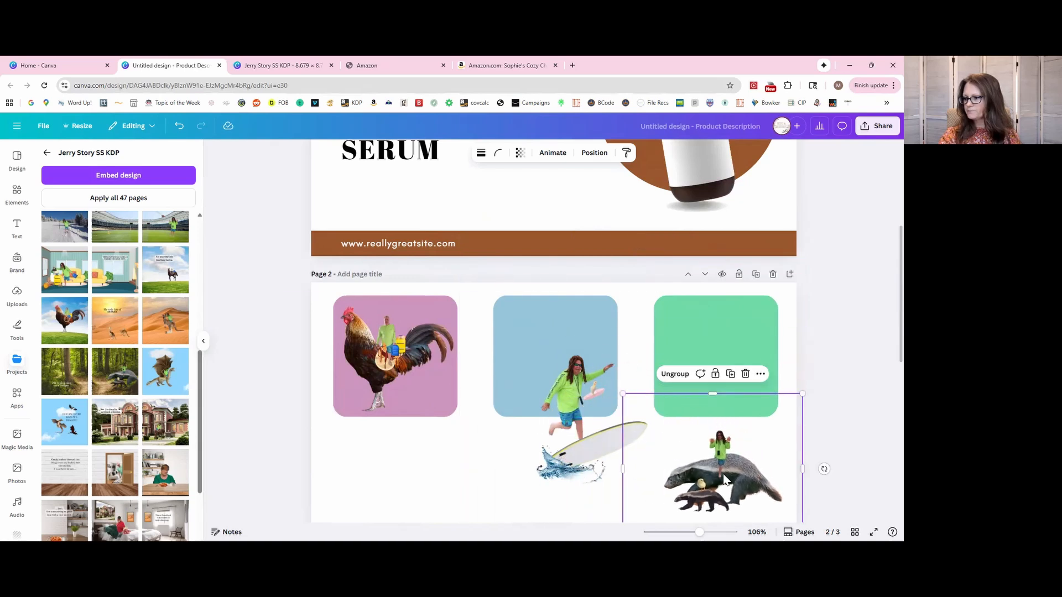
left_click_drag(724, 478, 722, 364)
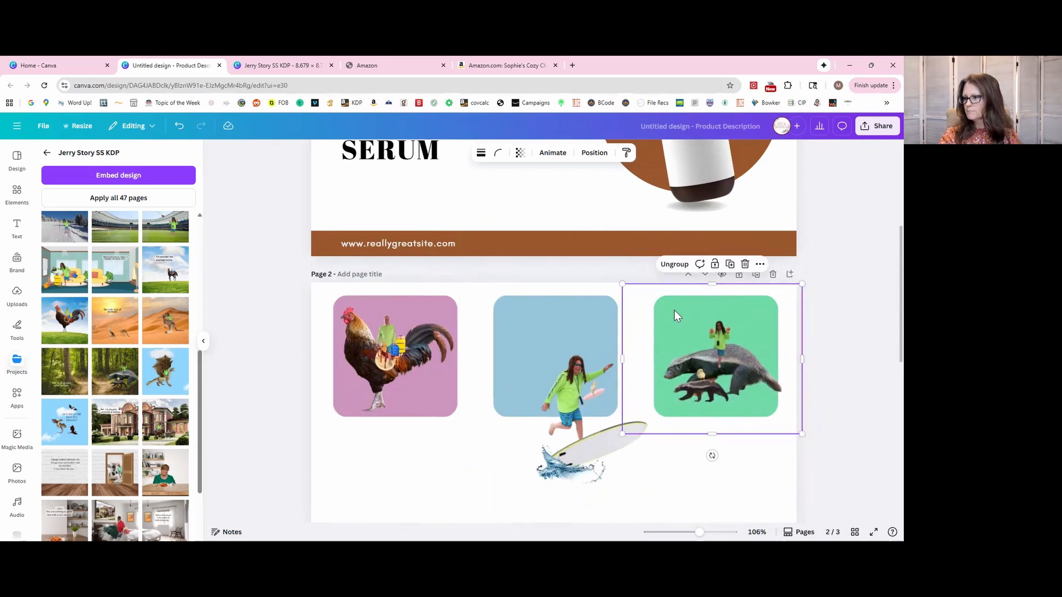
left_click_drag(623, 282, 612, 277)
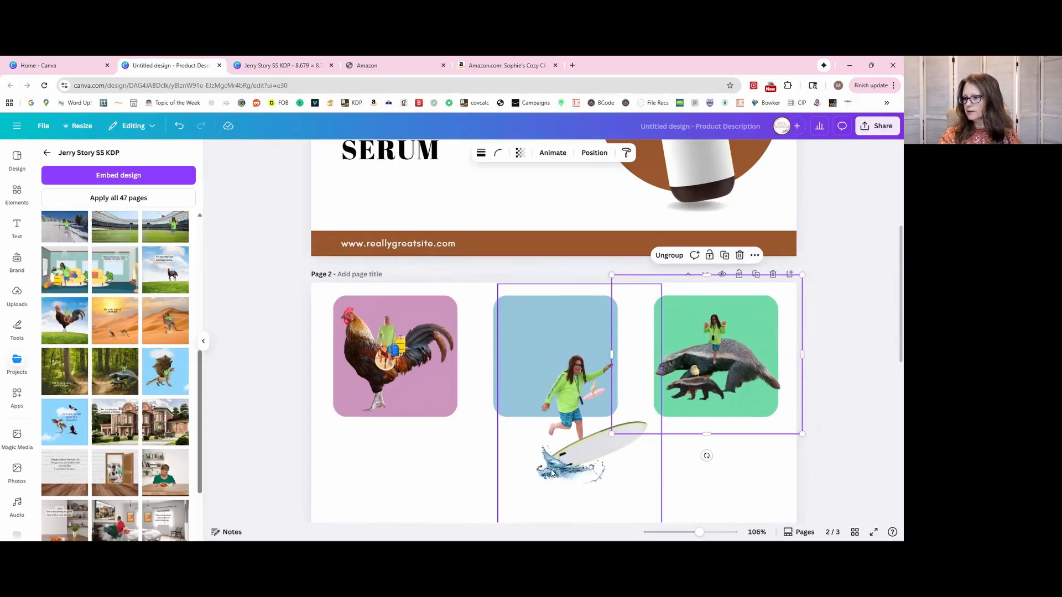
- Reposition the surfing group over the blue square and shift the badger group slightly right on the green square
left_click_drag(559, 460, 545, 401)
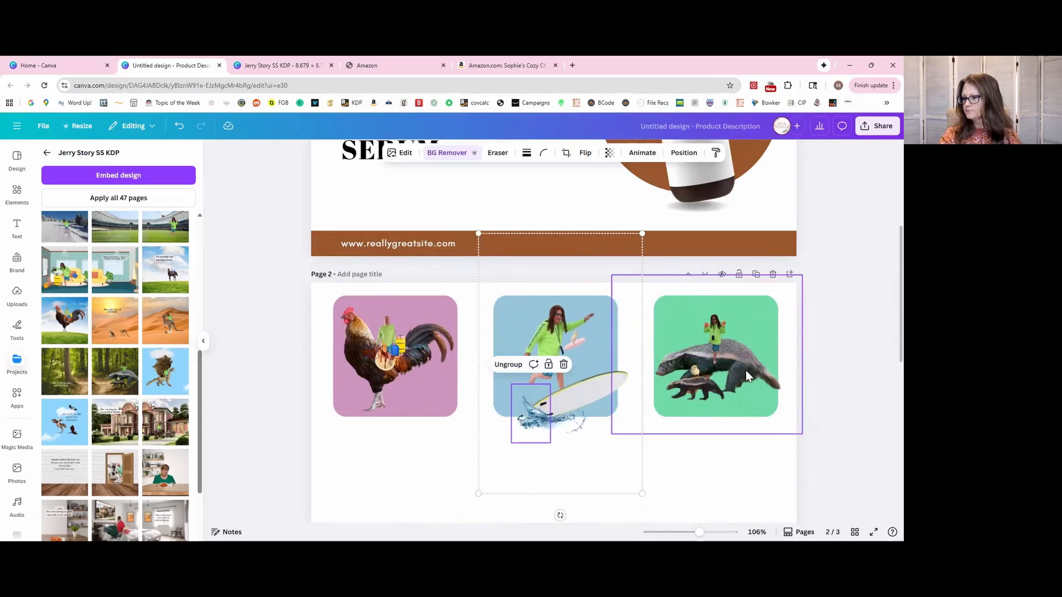
left_click_drag(746, 370, 804, 352)
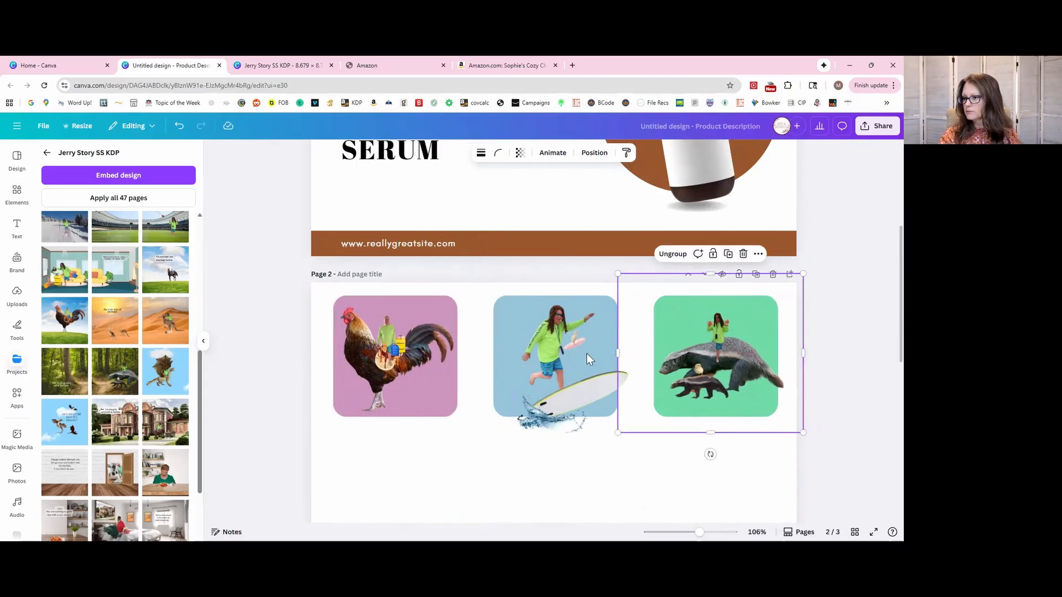
left_click(699, 493)
- Ungroup the badger picture and crop the large badger's tail end so it stays inside the green square
left_click(719, 339)
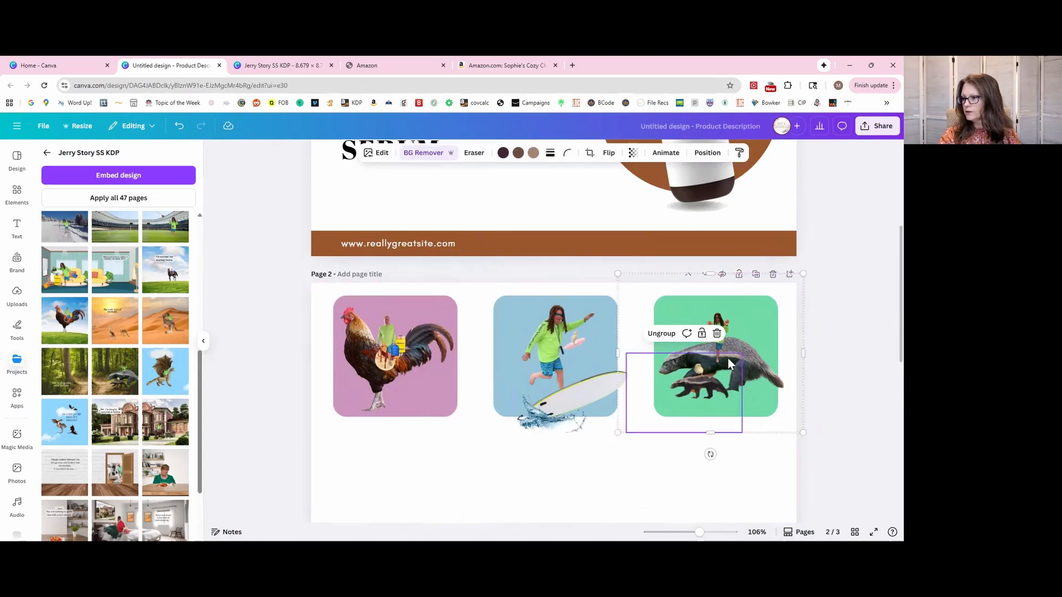
left_click(661, 331)
left_click(760, 464)
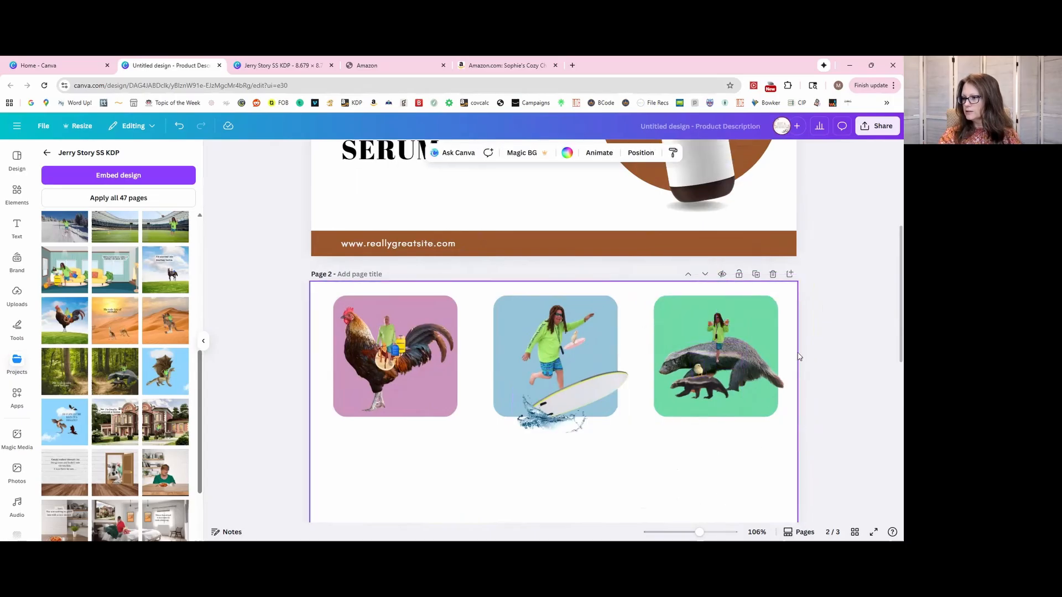
left_click(783, 356)
left_click_drag(803, 364, 747, 362)
- Regroup the man, chick and cropped badgers on page 2 without including the green square
left_click_drag(760, 471, 655, 301)
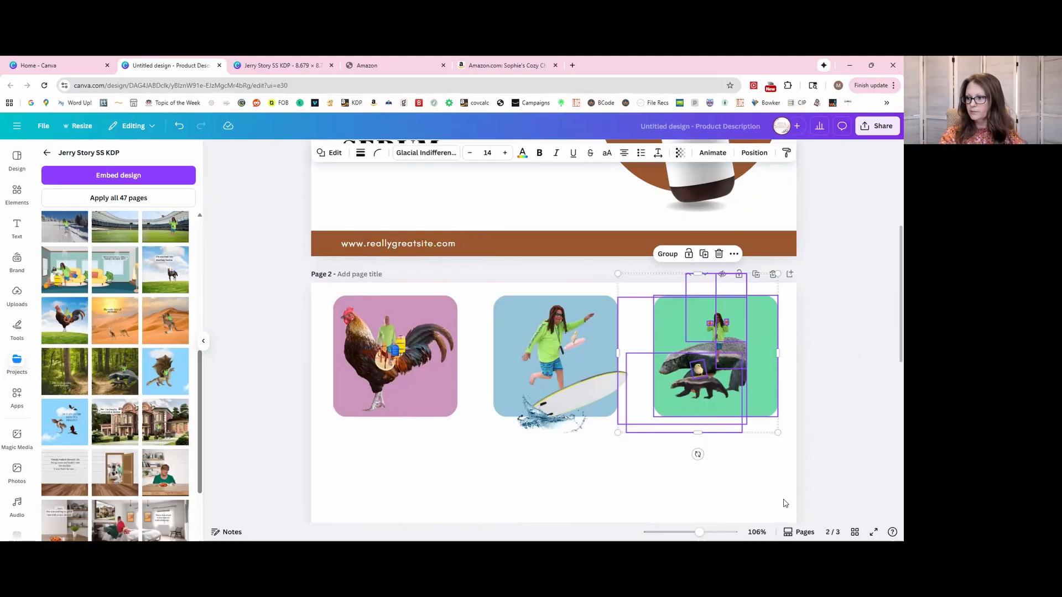
left_click(769, 399, "shift")
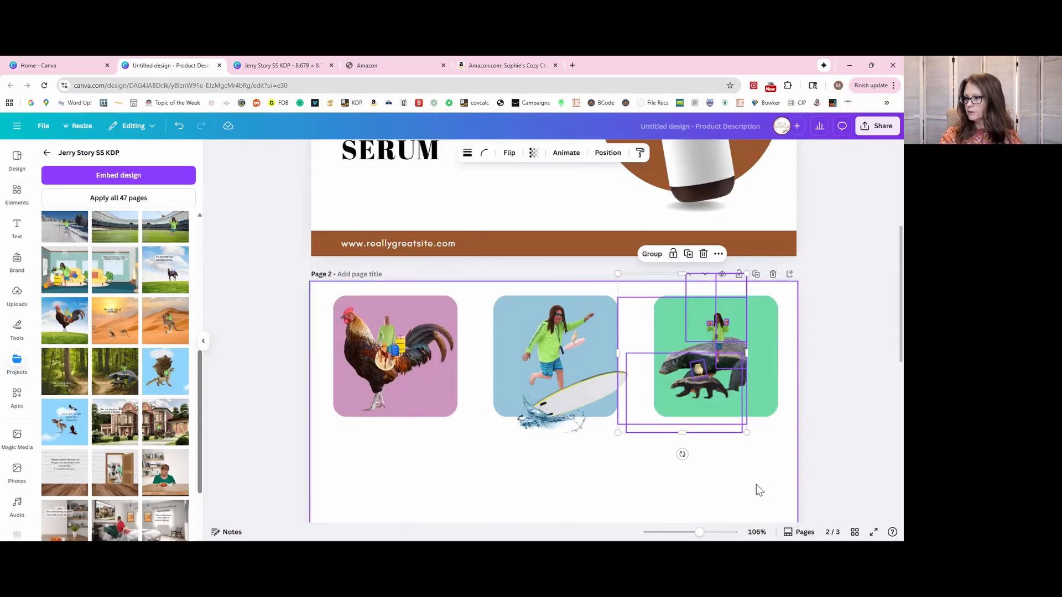
left_click(652, 255)
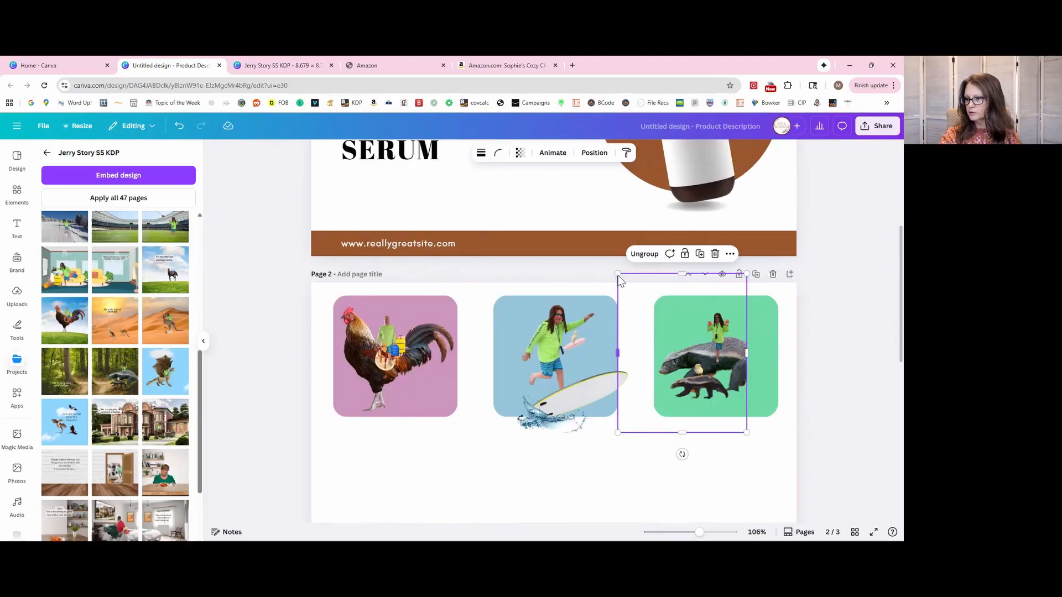
- Enlarge the badger group and align its cropped right edge with the right edge of the green square
left_click_drag(618, 274, 579, 225)
left_click_drag(676, 347, 708, 375)
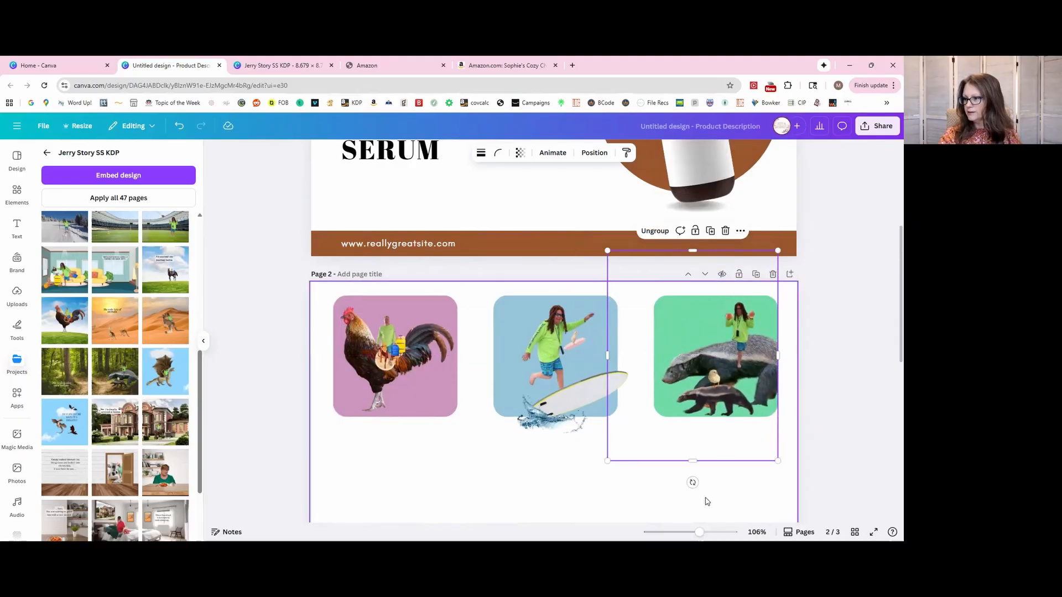
left_click(572, 499)
scroll(571, 500, "down", 3)
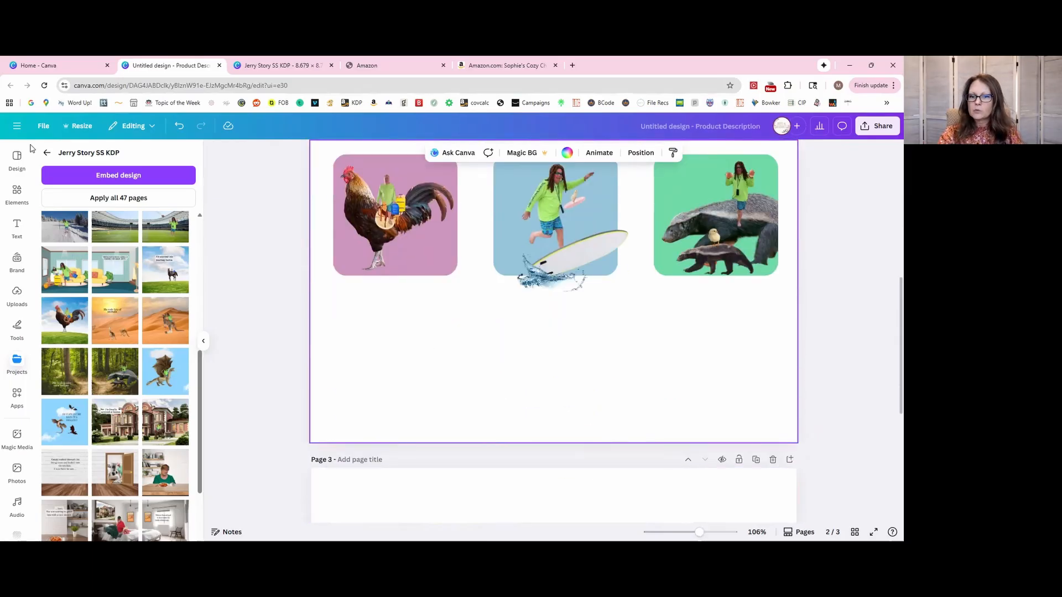
left_click(520, 347)
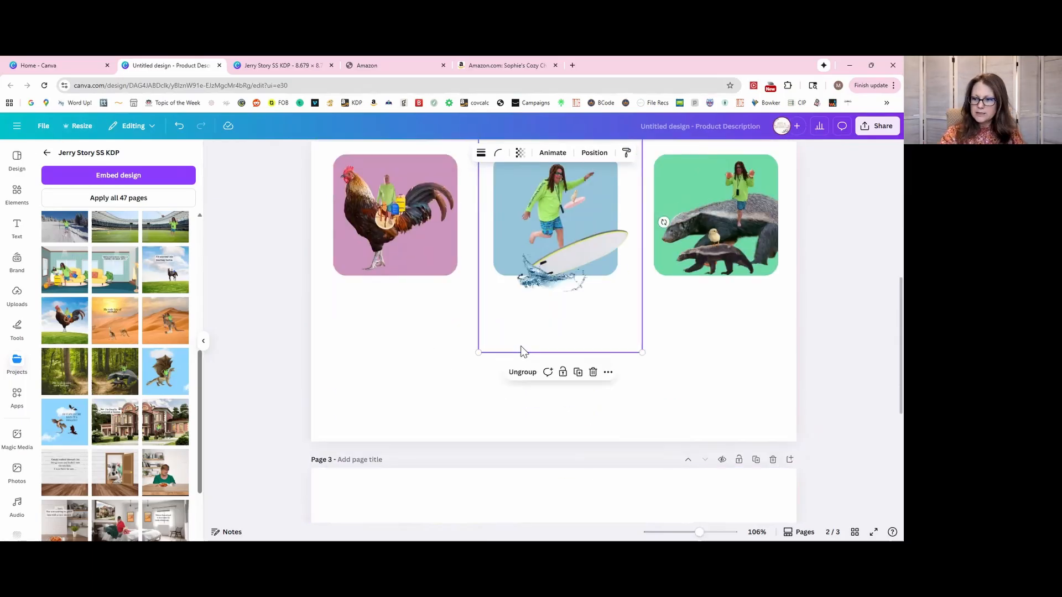
- Add a paragraph text box below the blue square on page 2 and delete the stray purple square
left_click(435, 375)
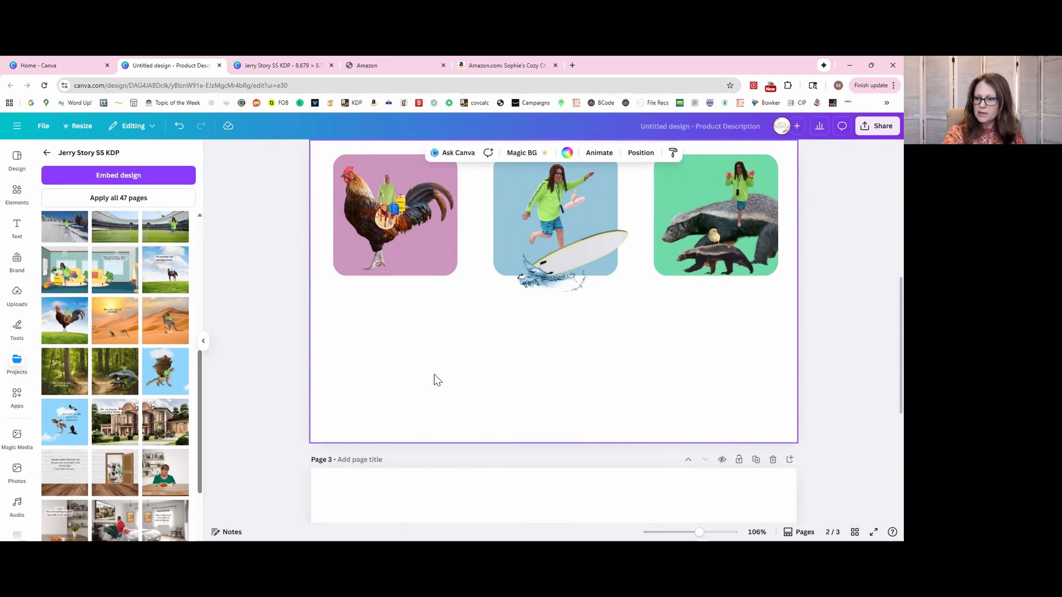
key("t")
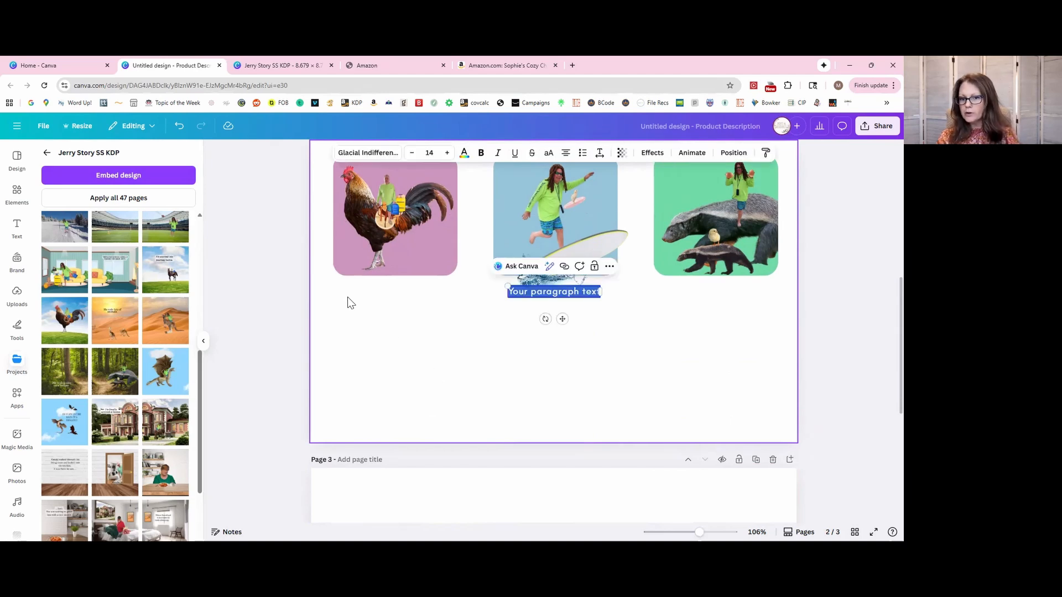
left_click(16, 228)
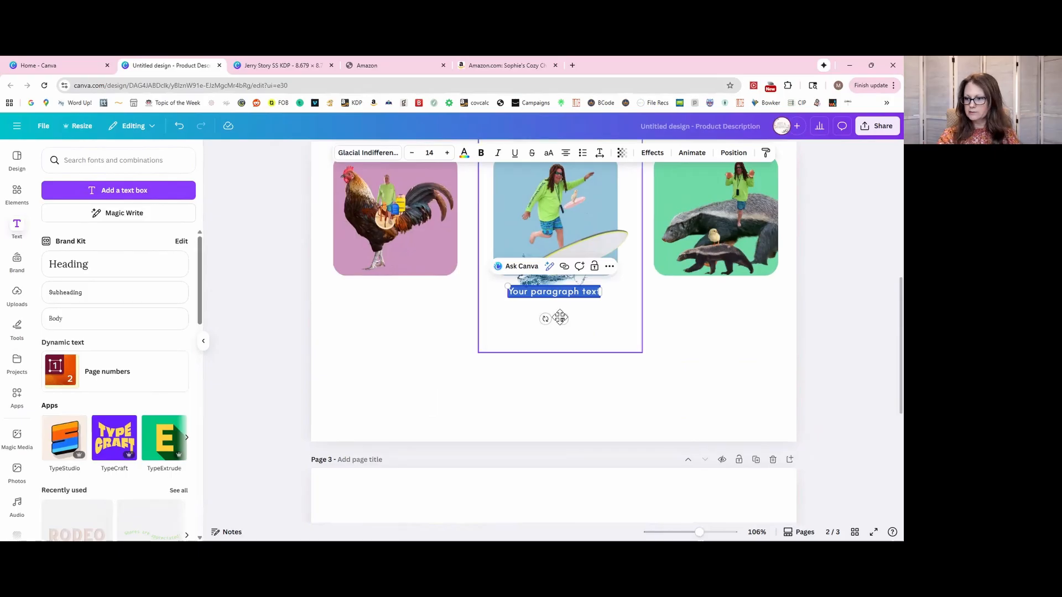
left_click_drag(562, 319, 562, 340)
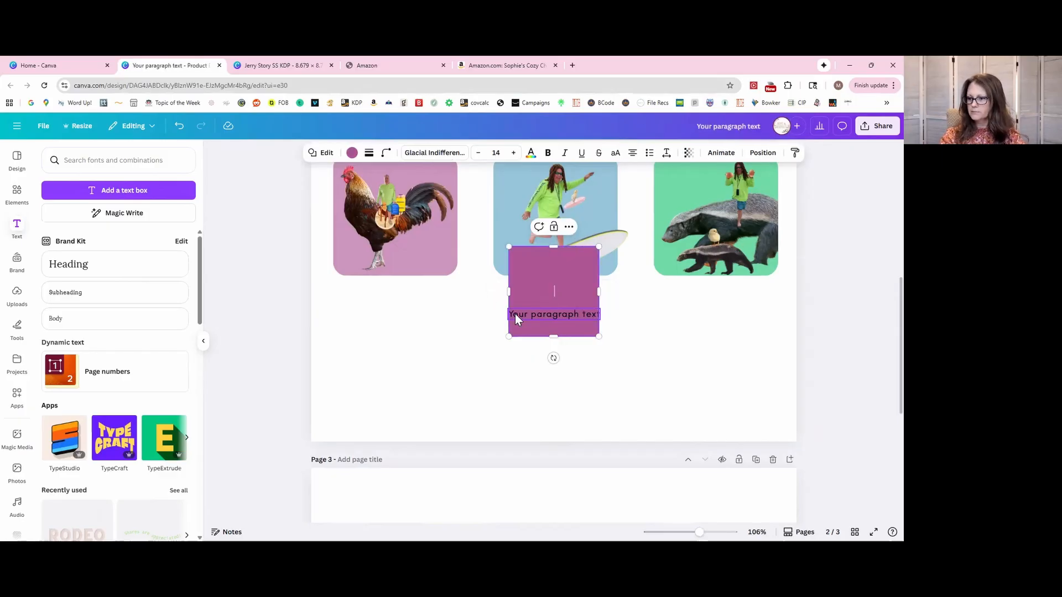
left_click(580, 278)
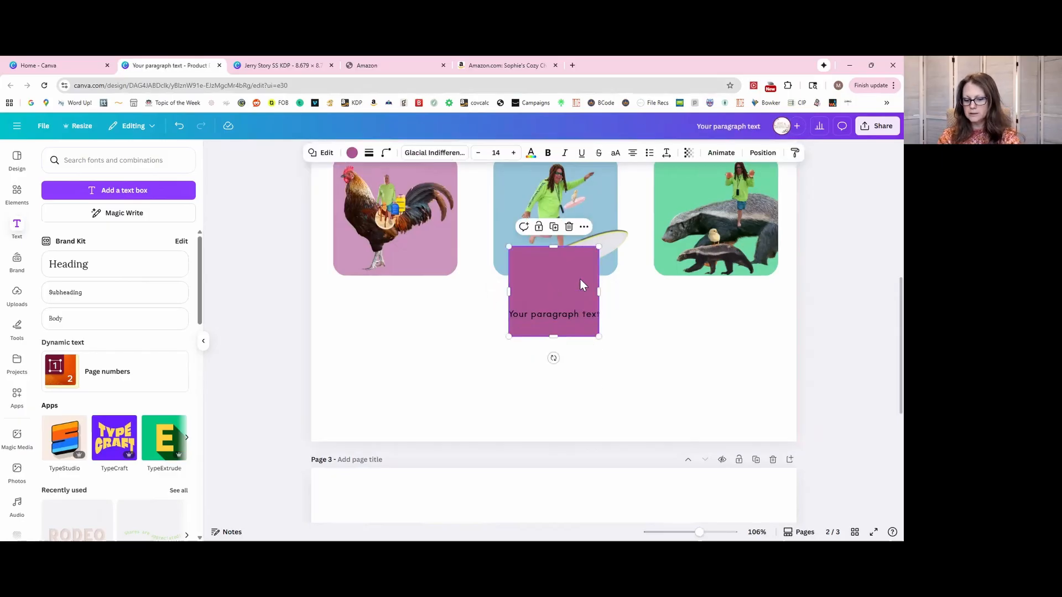
key("Delete")
- Replace the placeholder text with "Where will Jerry go today?" and enlarge it to font size 32
left_click(563, 320)
double_click(563, 319)
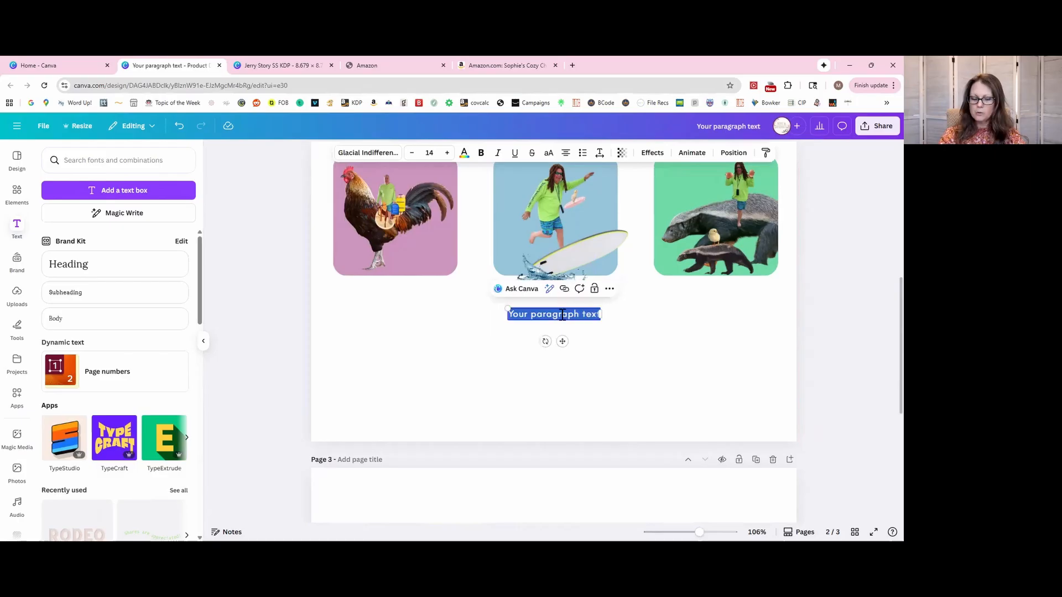
type("Where w")
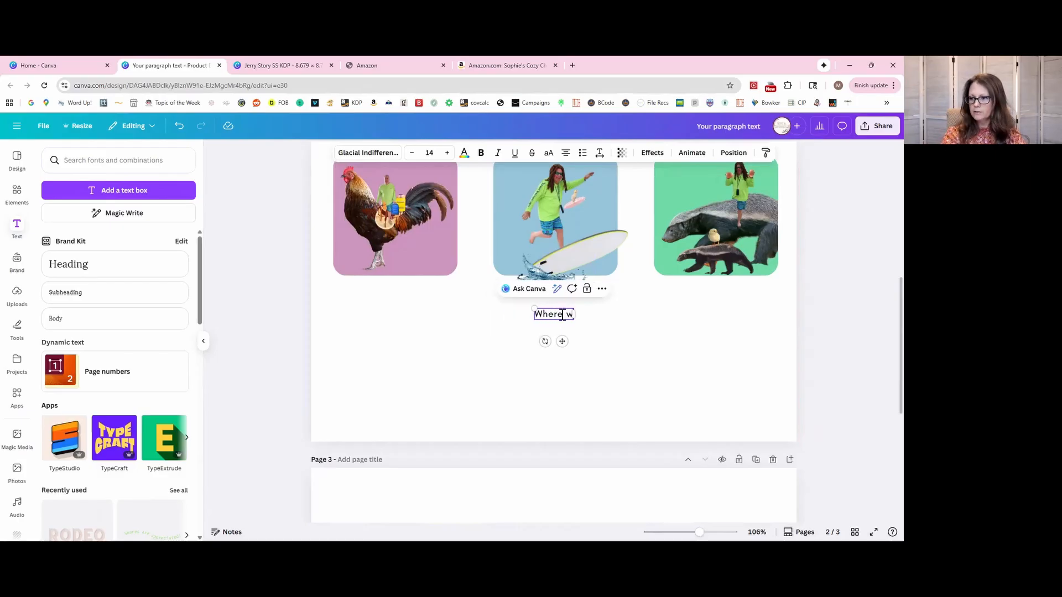
type("ill Jerry g")
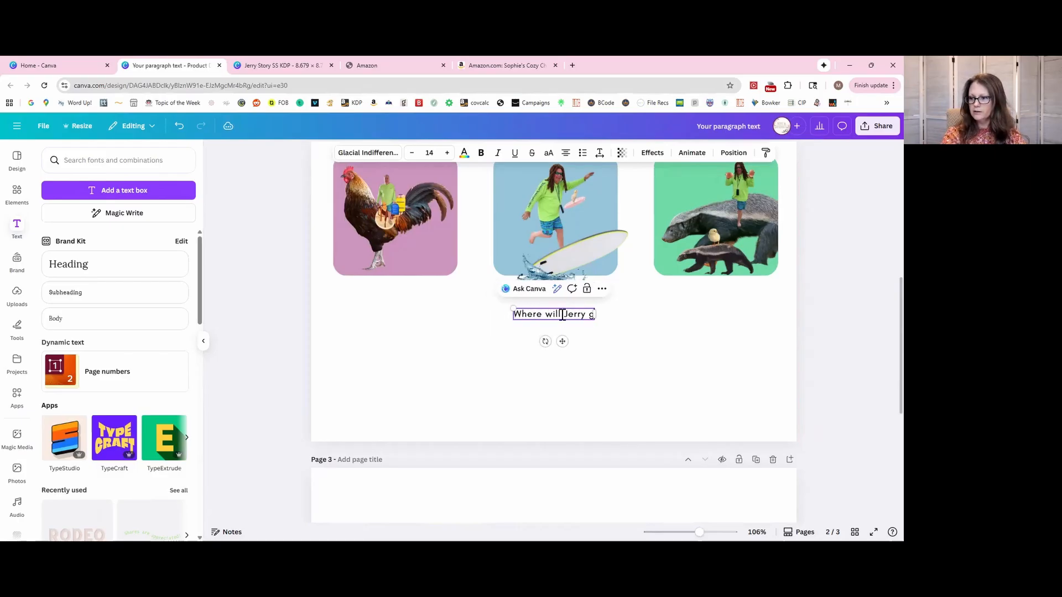
type("o today?")
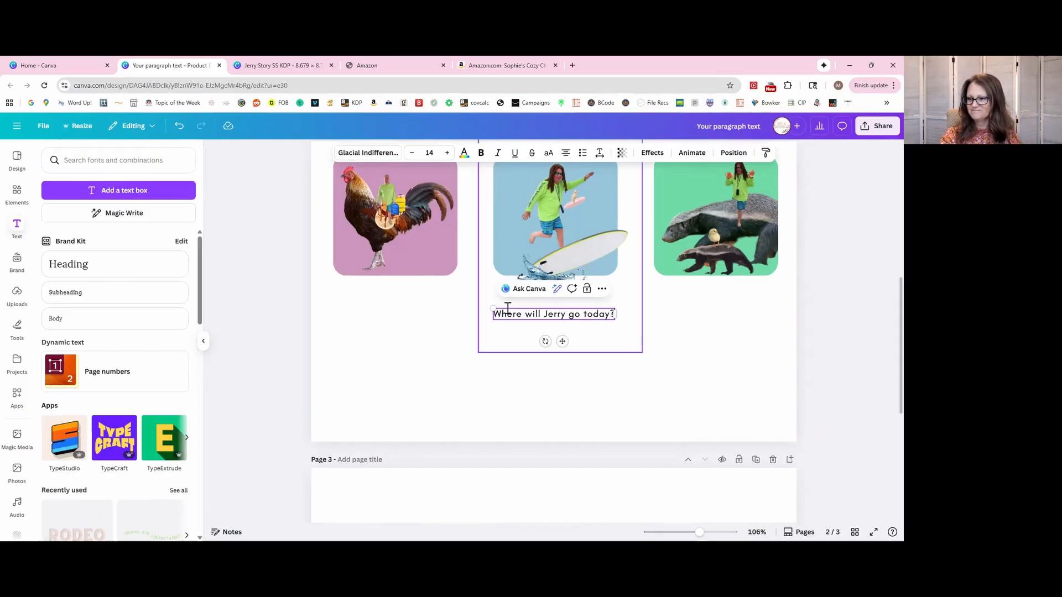
left_click_drag(493, 310, 337, 295)
scroll(530, 367, "up", 1)
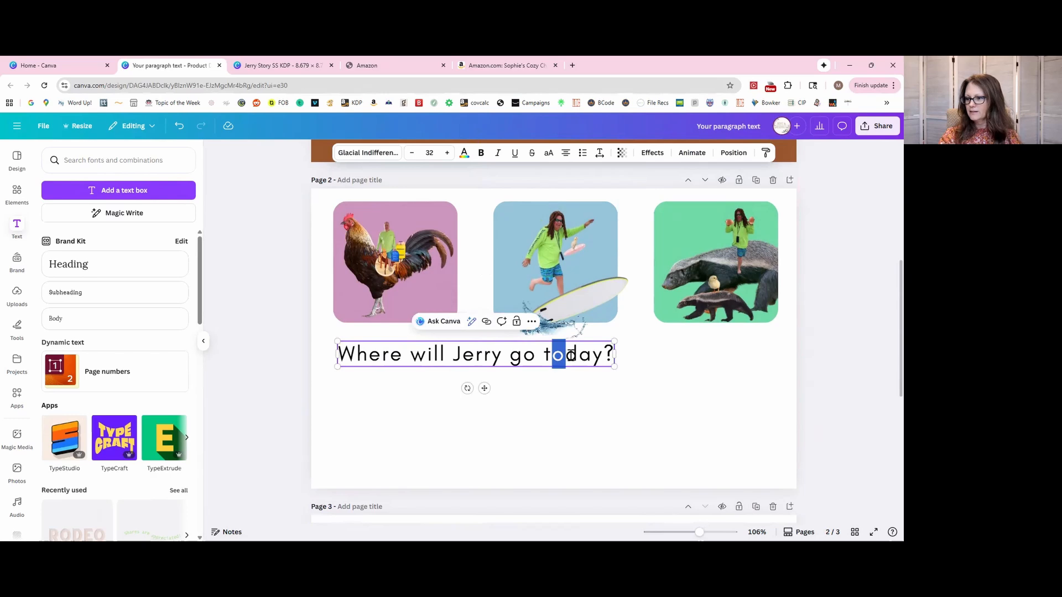
left_click(598, 369)
left_click_drag(597, 370, 647, 370)
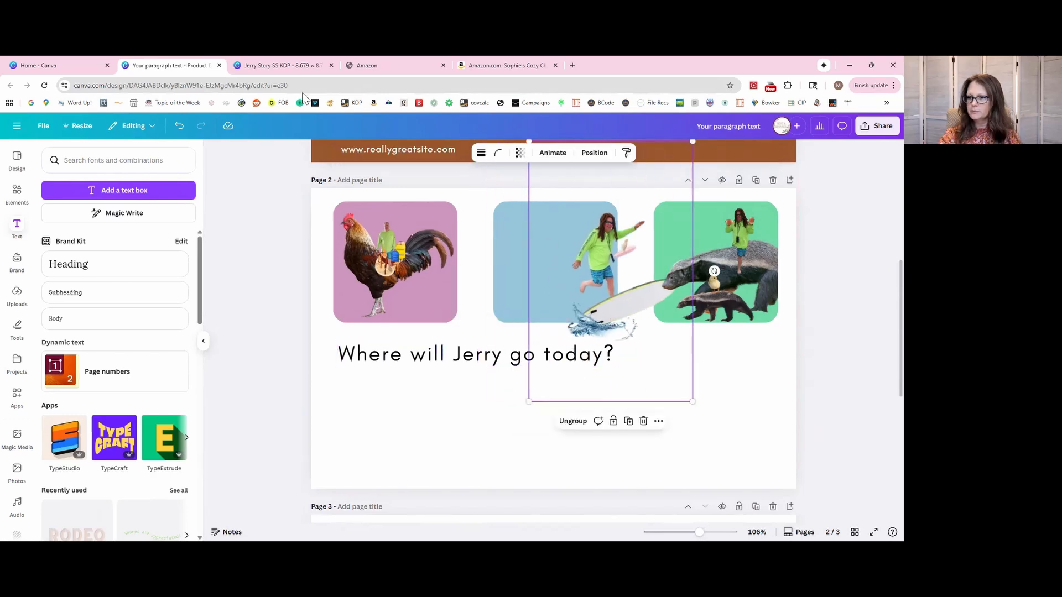
left_click(179, 126)
- Move the heading toward the page's horizontal centre below the three squares and change its font to Lilita One
left_click(430, 376)
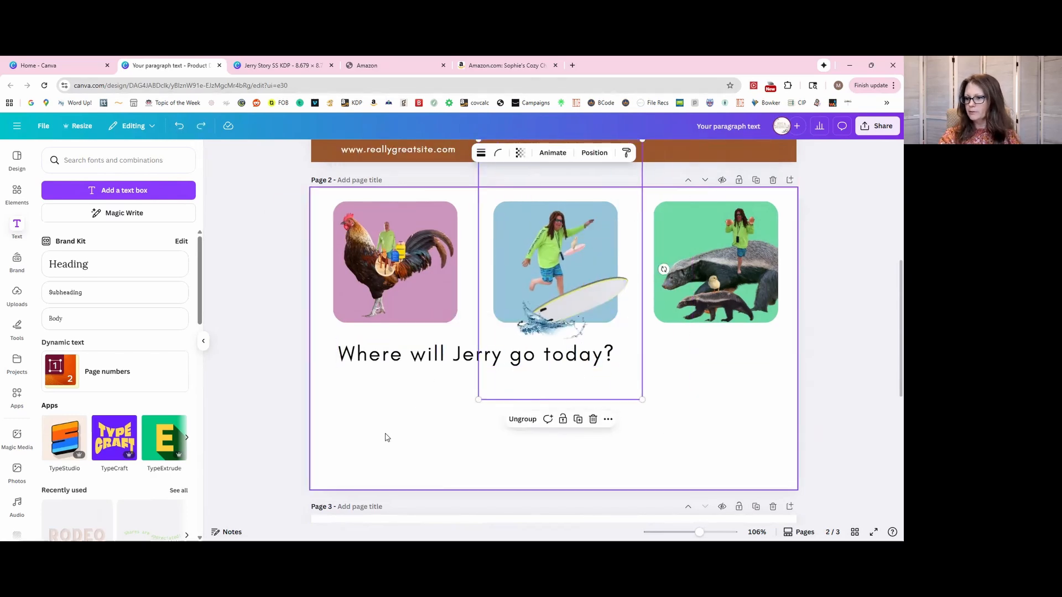
left_click_drag(434, 355, 502, 350)
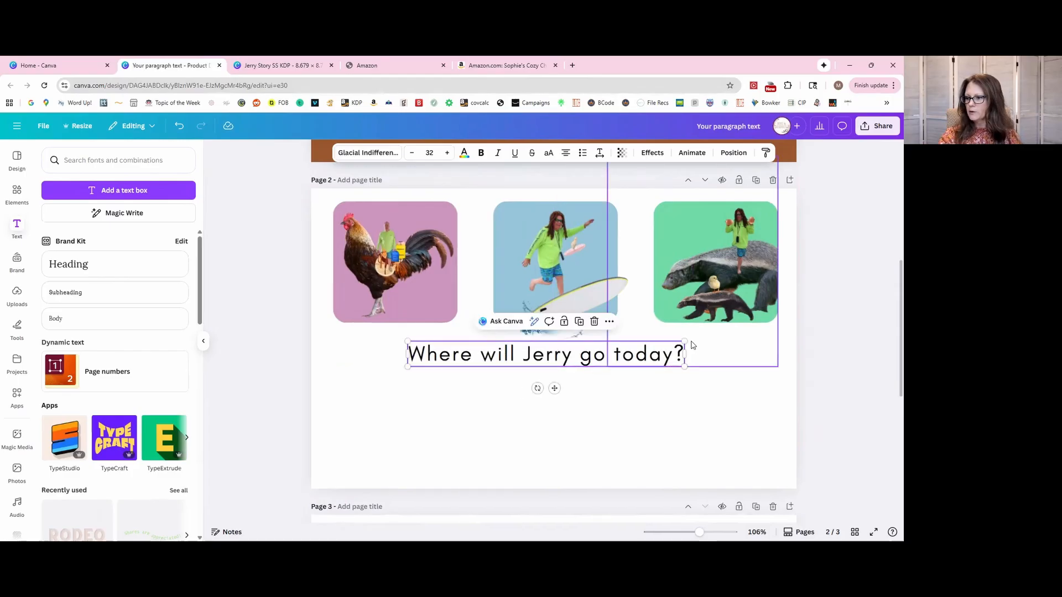
left_click(368, 153)
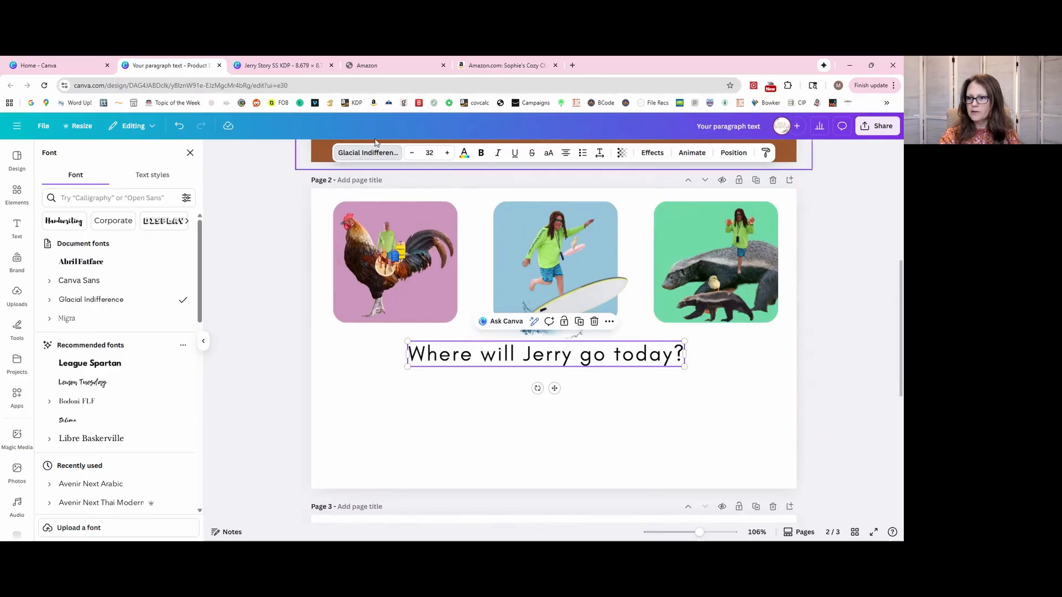
scroll(105, 334, "down", 3)
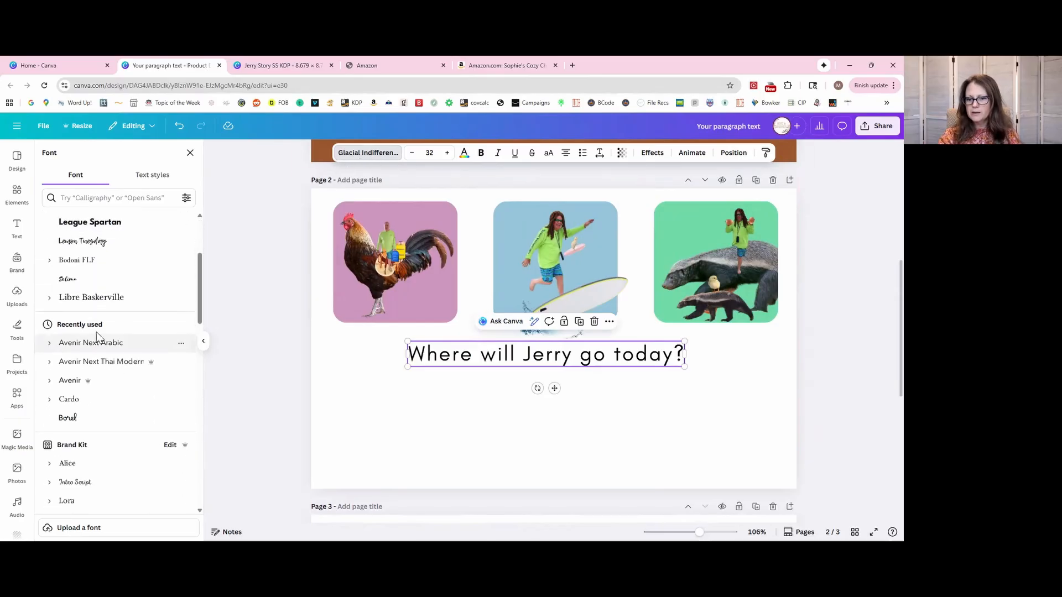
scroll(114, 354, "down", 6)
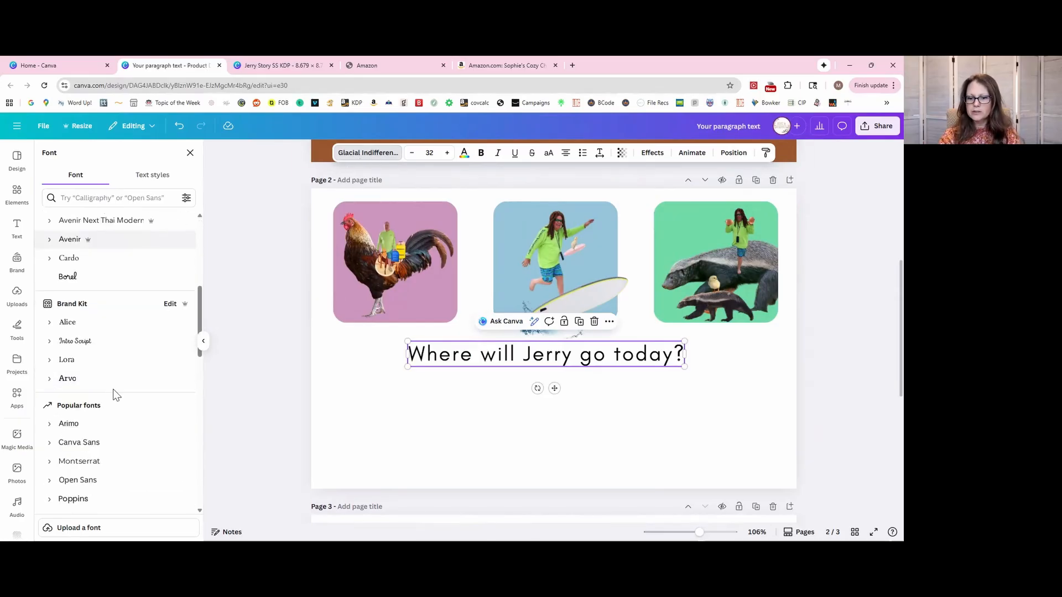
scroll(114, 393, "down", 8)
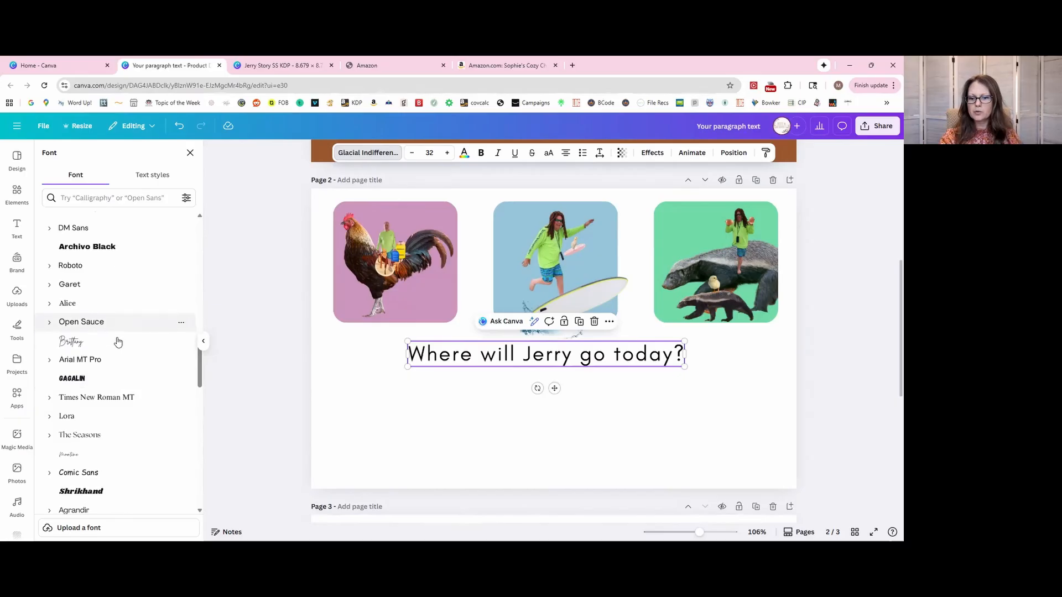
scroll(120, 343, "down", 4)
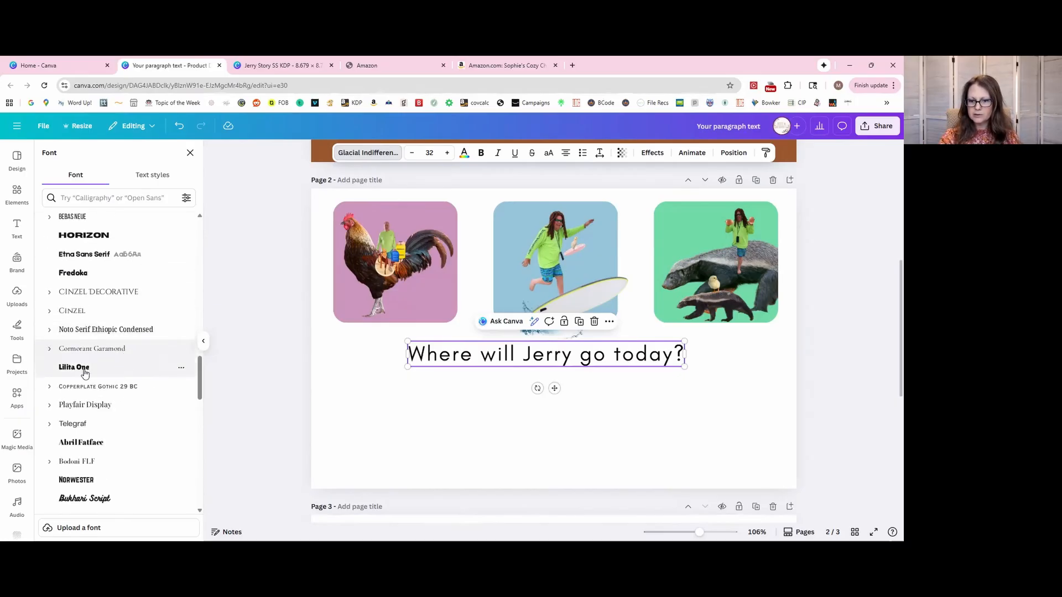
left_click(83, 371)
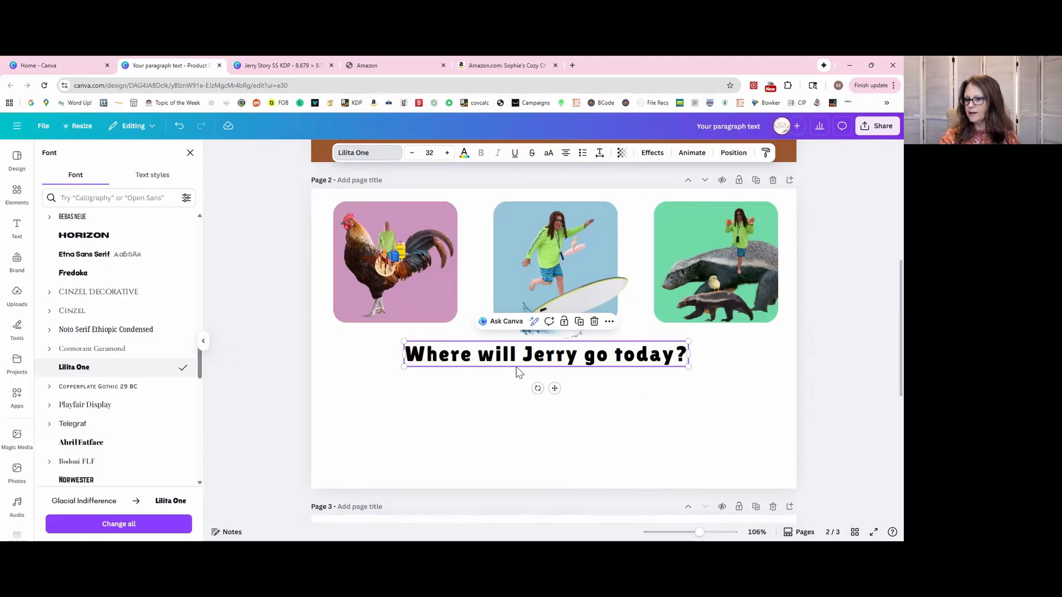
- Apply the Shadow effect to the heading and set the shadow colour to dark gray
left_click(652, 156)
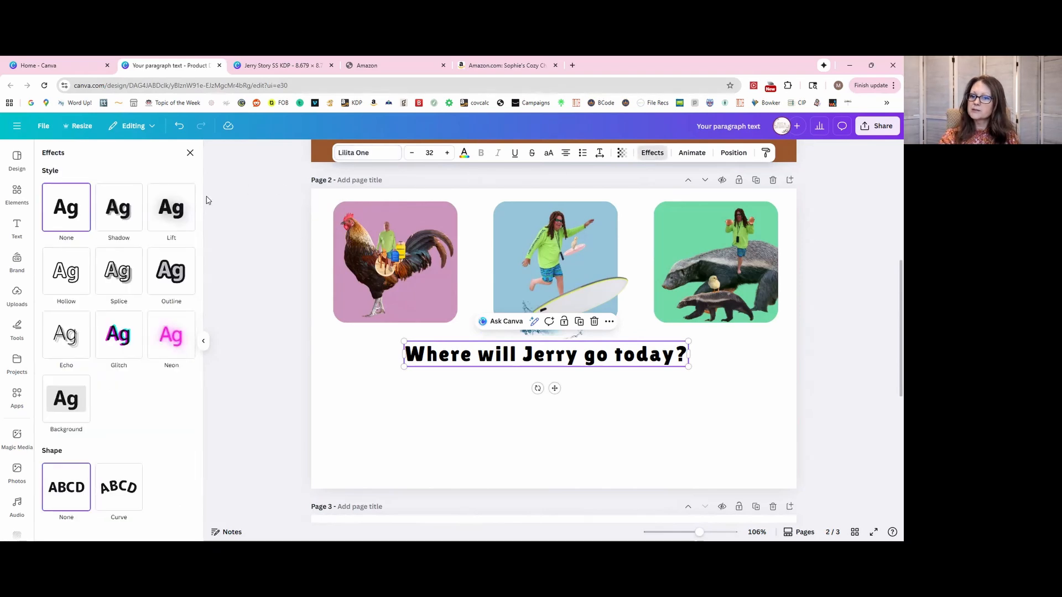
left_click(124, 216)
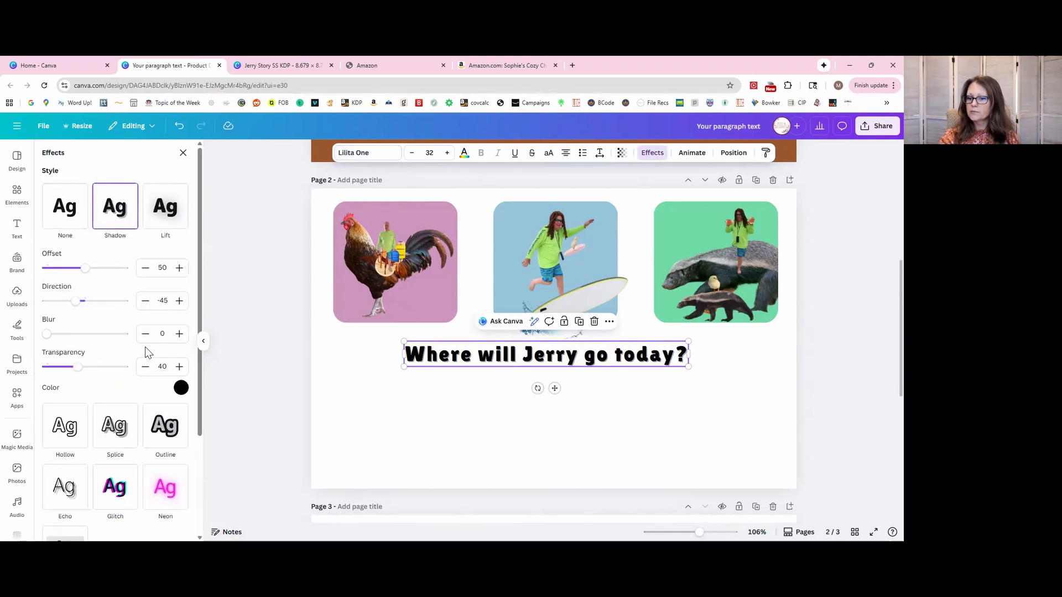
left_click(181, 388)
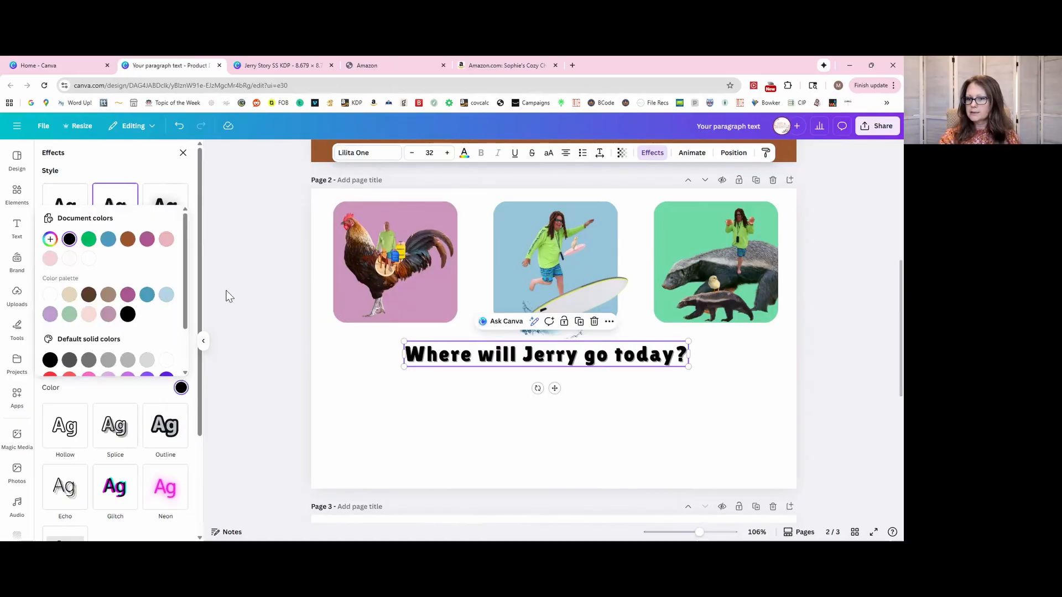
left_click(89, 239)
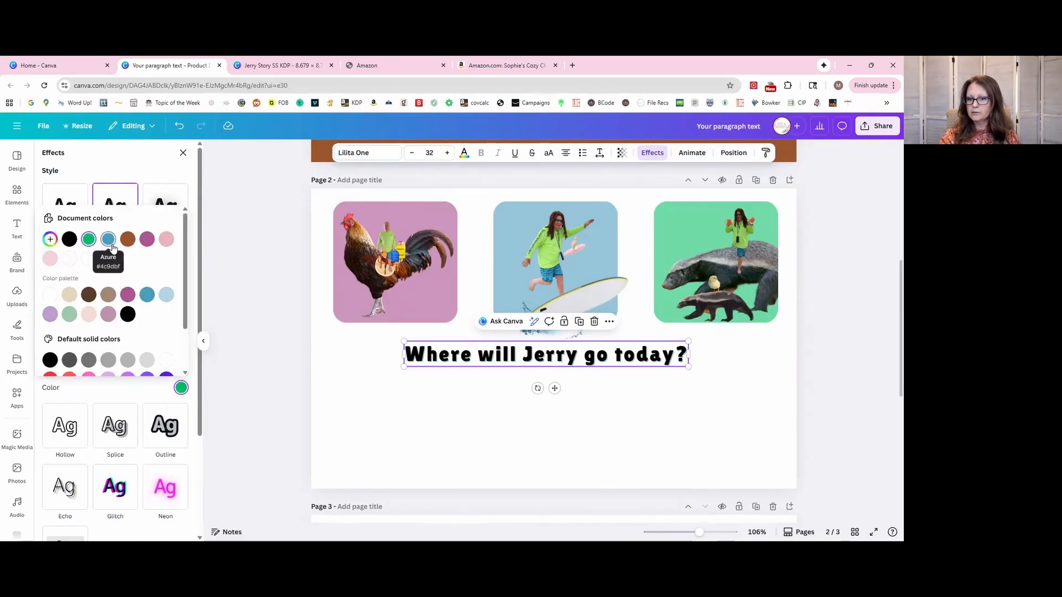
left_click(109, 244)
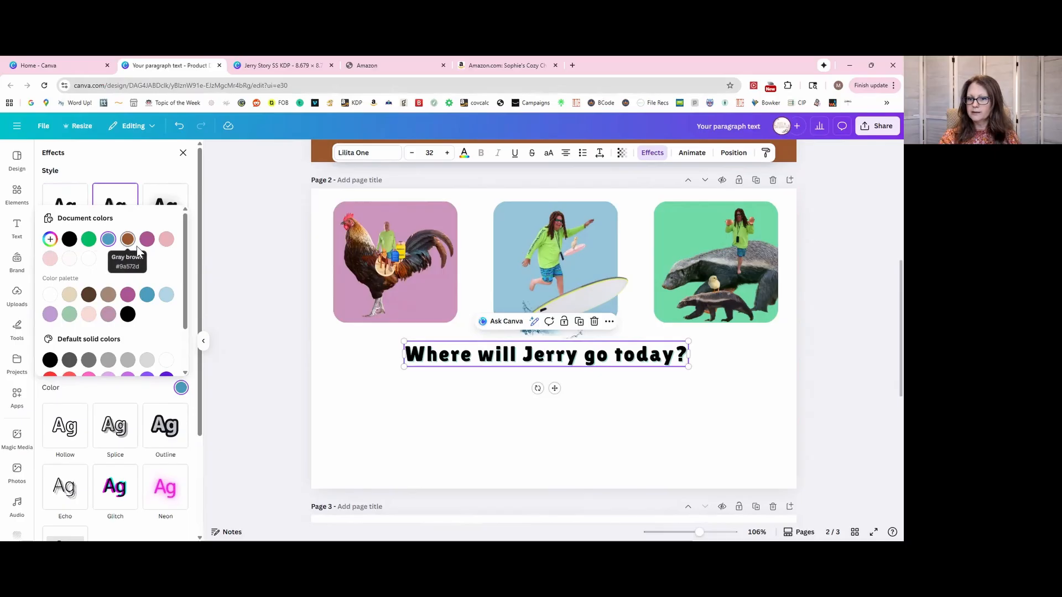
left_click(69, 363)
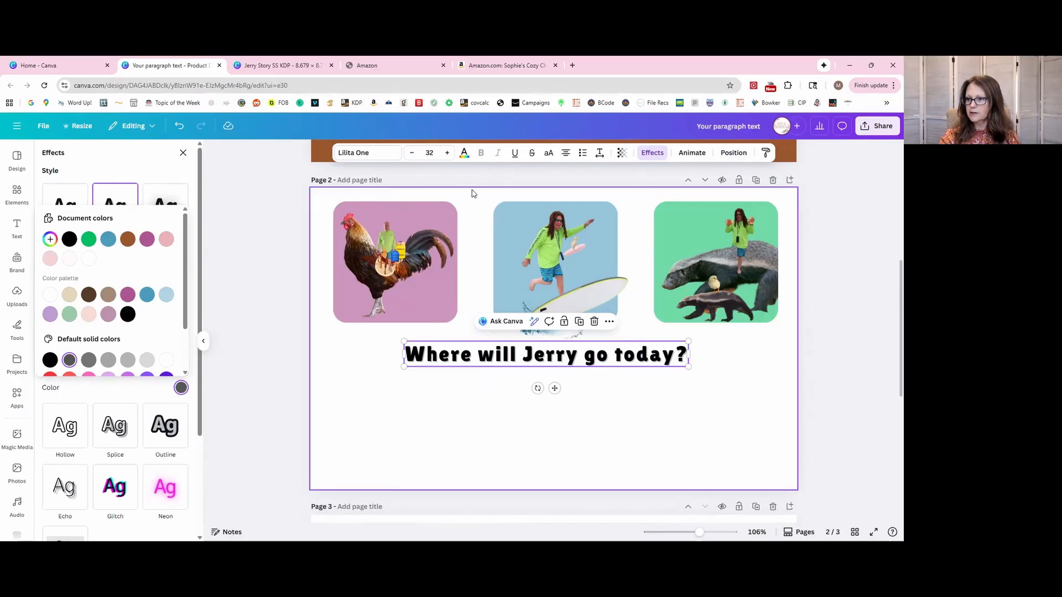
- Set the heading's text colour to gray brown from the document colours
left_click(465, 153)
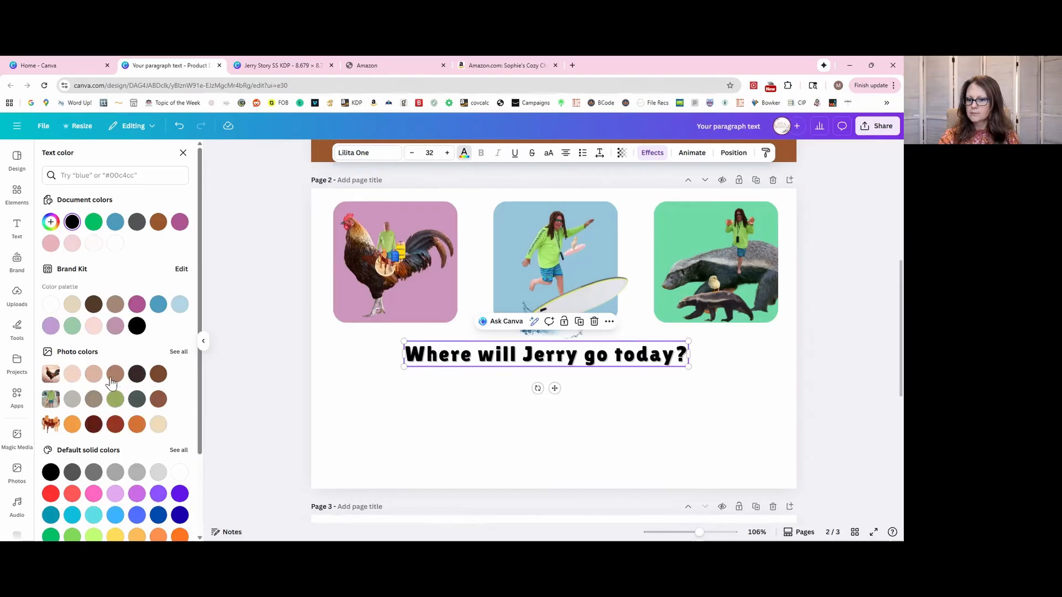
left_click(136, 225)
left_click(115, 222)
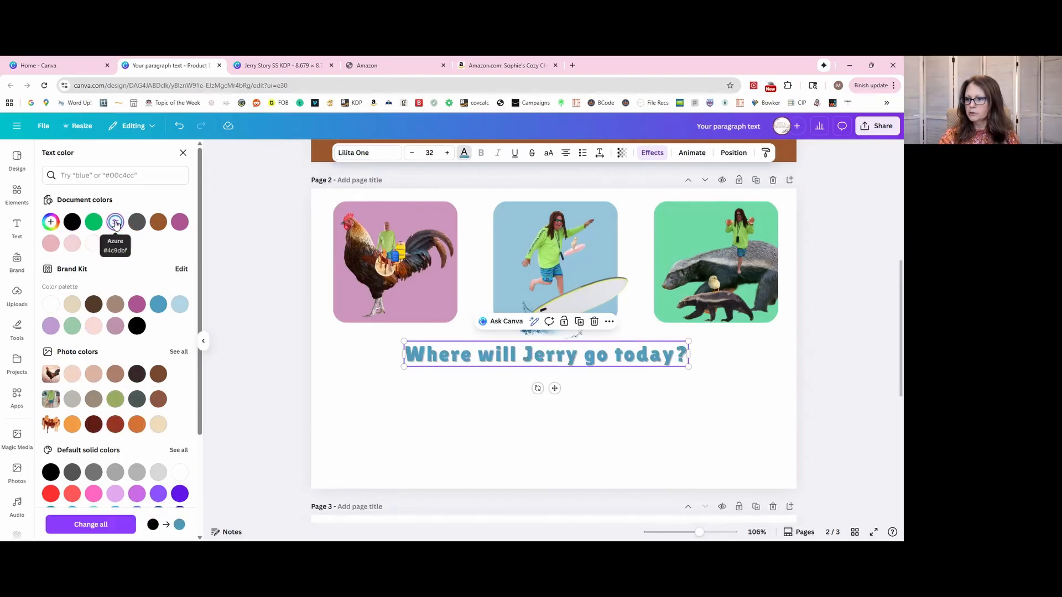
left_click(158, 221)
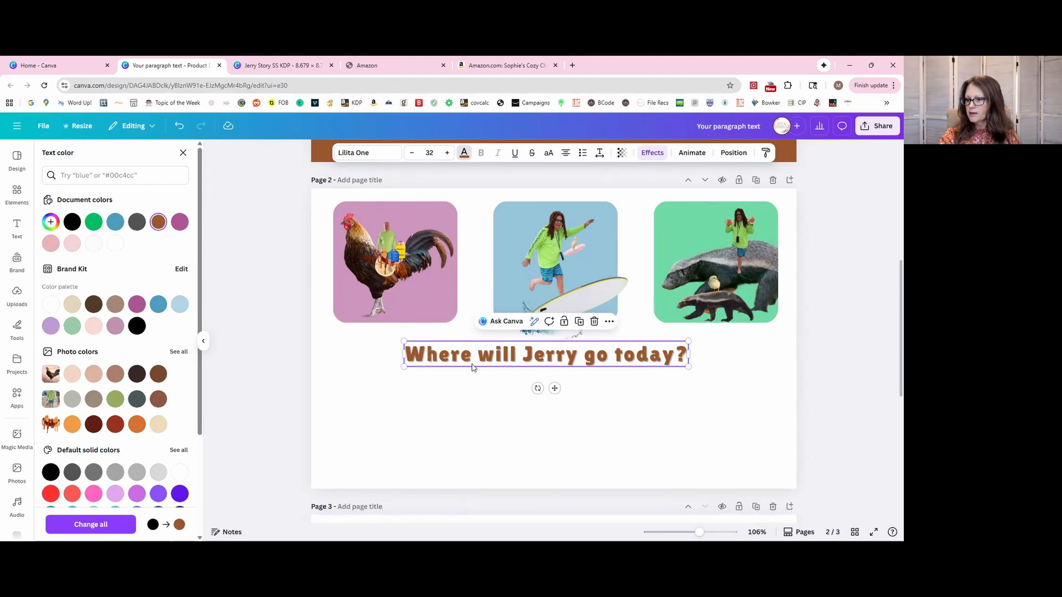
left_click(513, 440)
- Apply the Outline effect to the heading and shift it slightly right so it is centred on the page
left_click(556, 354)
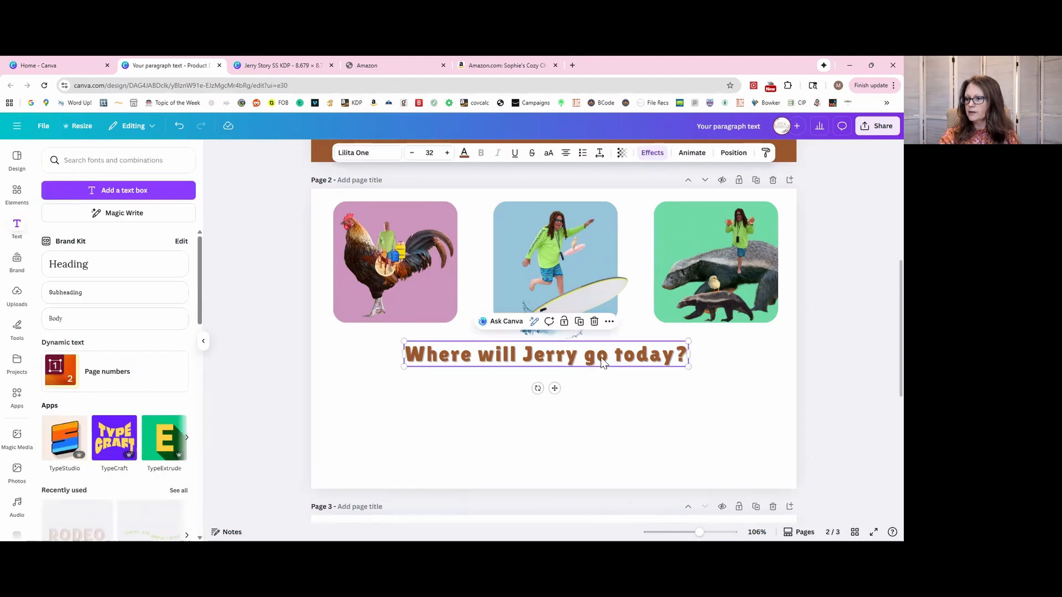
left_click(653, 158)
scroll(111, 332, "down", 3)
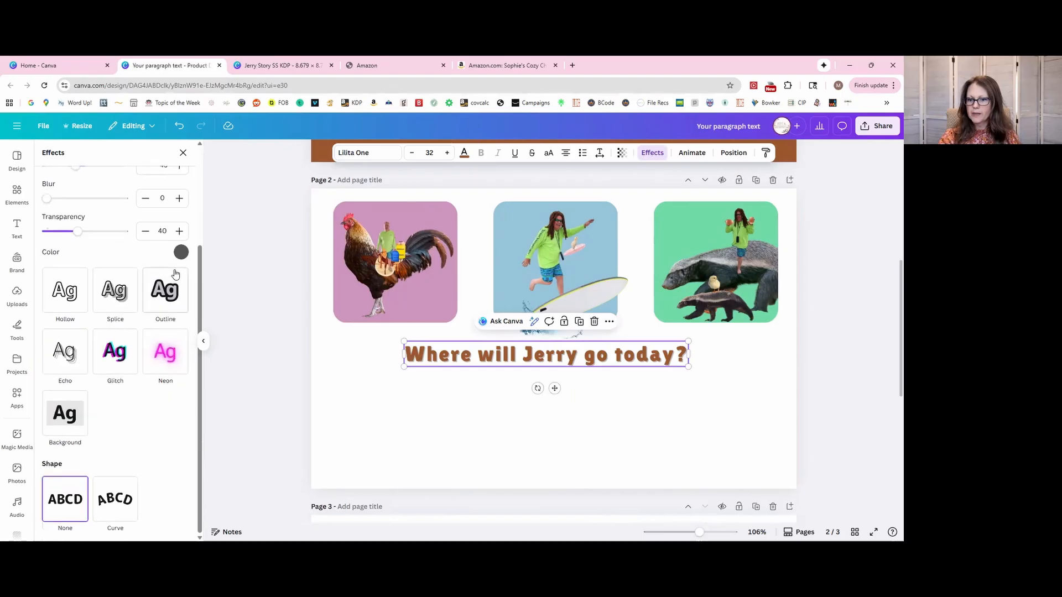
left_click(163, 292)
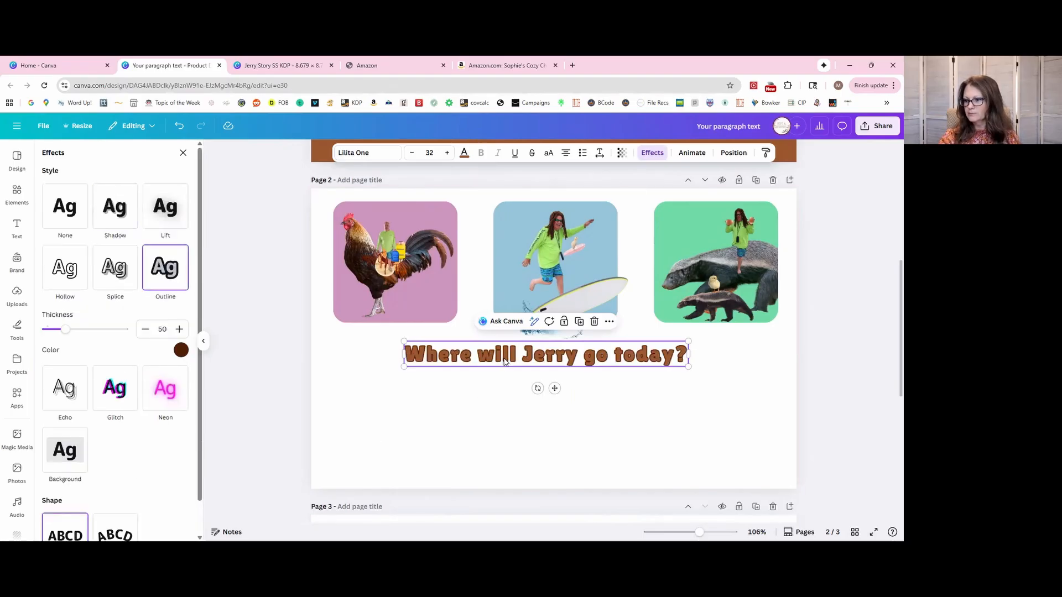
left_click_drag(505, 361, 514, 359)
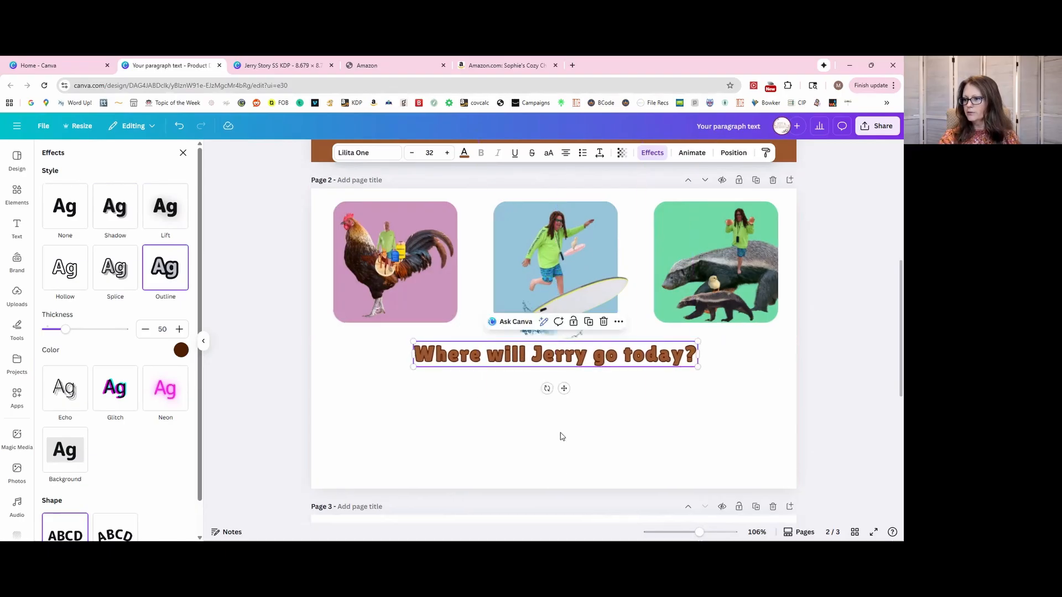
left_click(564, 454)
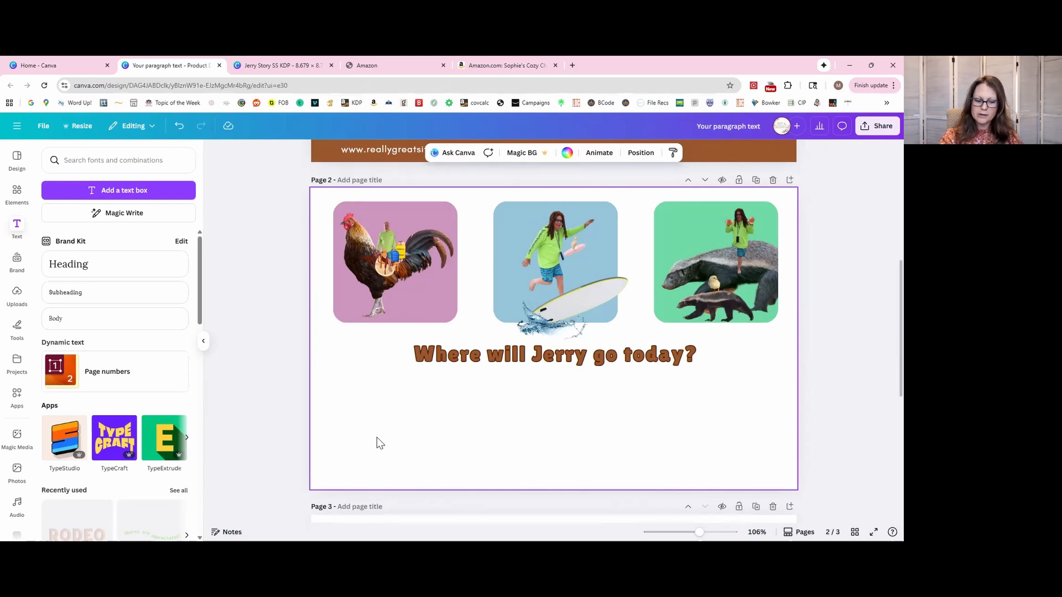
- Add a light green square to page 2 and place it in the page's lower left corner
key("r")
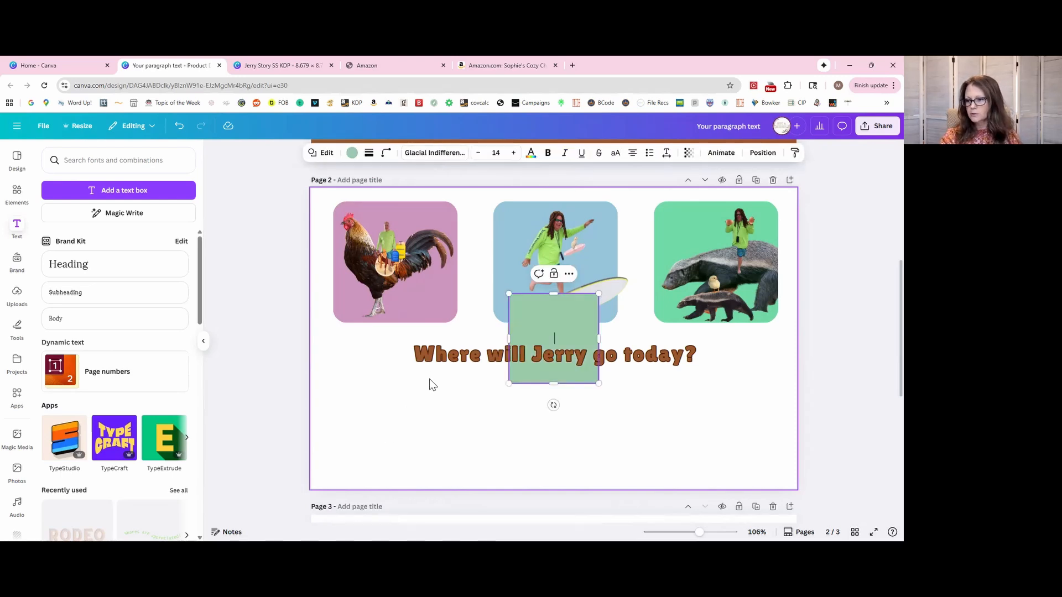
double_click(545, 303)
left_click_drag(536, 321, 338, 427)
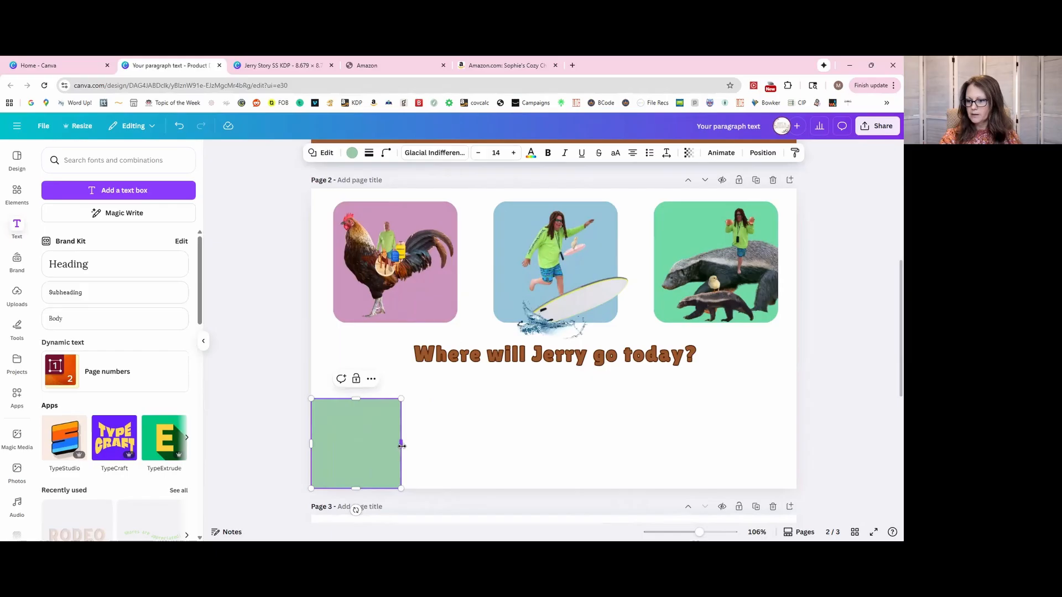
- Stretch the light green square into a band slightly beyond both page edges and raise its top edge to just below the heading
left_click_drag(401, 444, 802, 445)
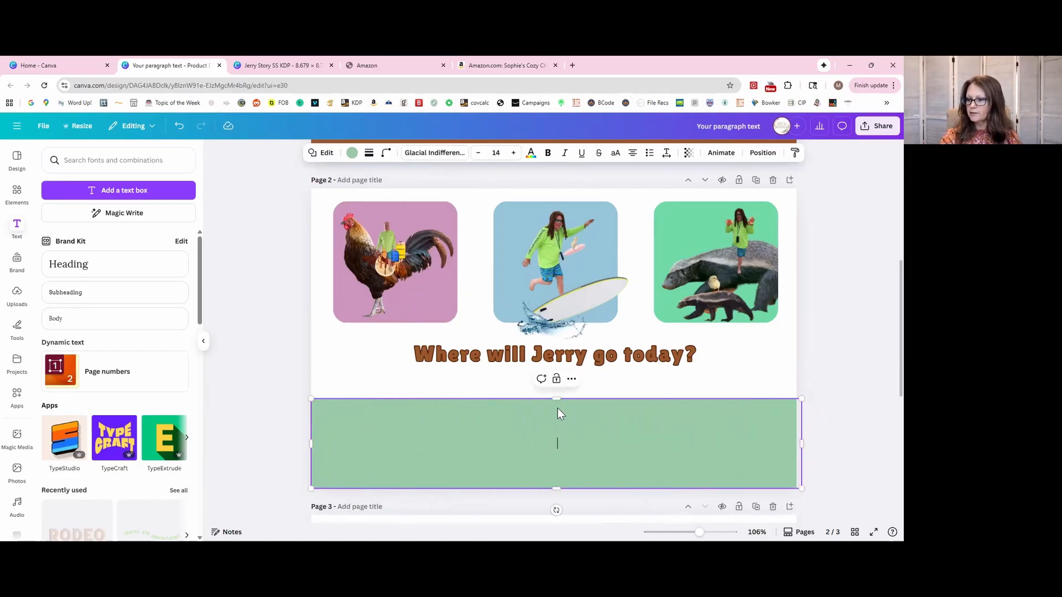
left_click_drag(557, 399, 558, 379)
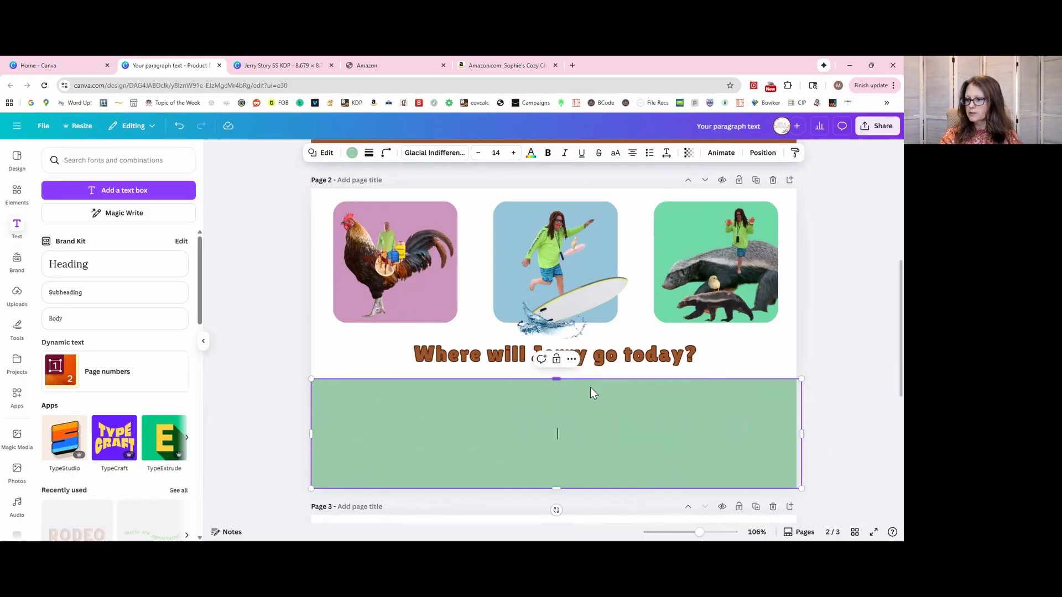
left_click(831, 306)
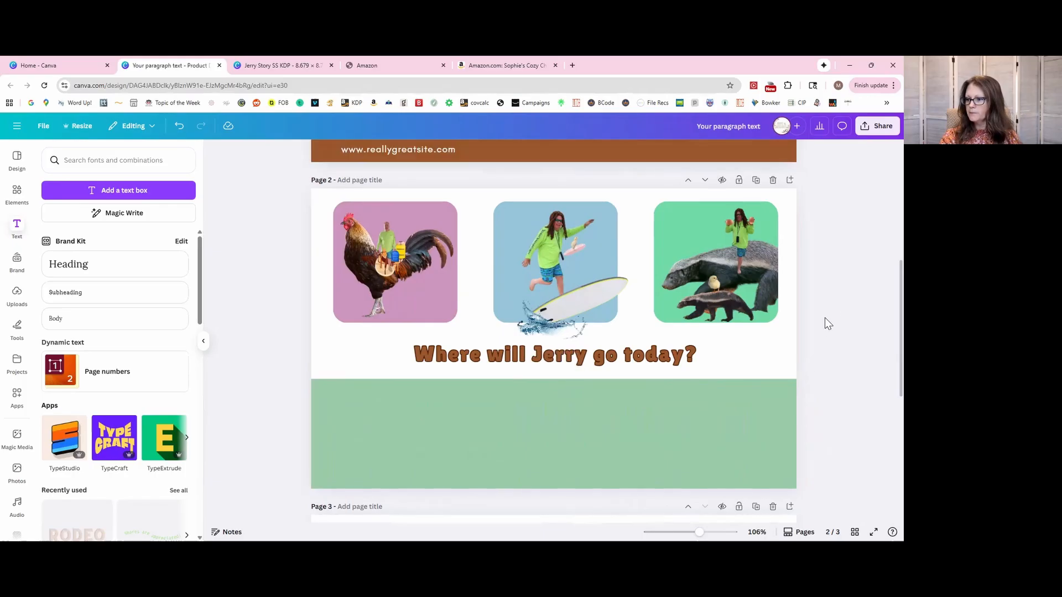
left_click(326, 402)
left_click_drag(307, 433, 304, 430)
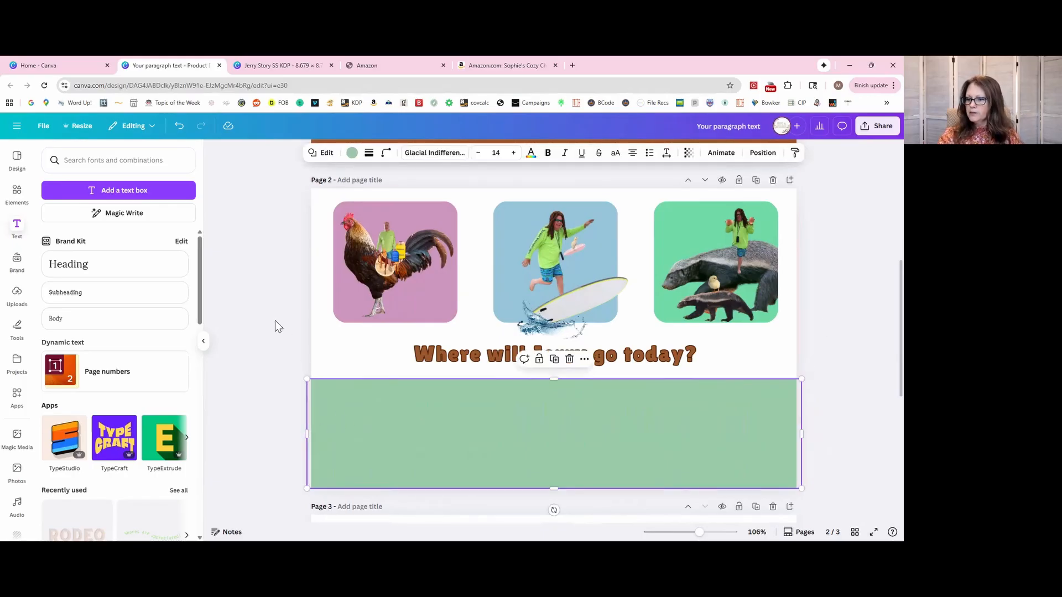
left_click(275, 321)
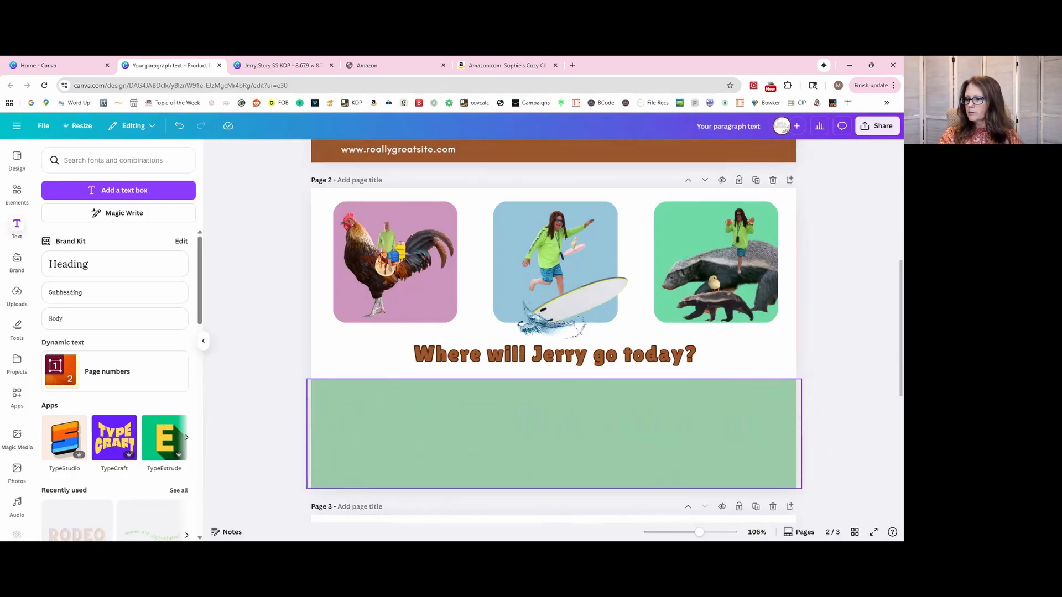
- Recolour the band on page 2 with the light orange from the photo colours
left_click(701, 435)
left_click(353, 154)
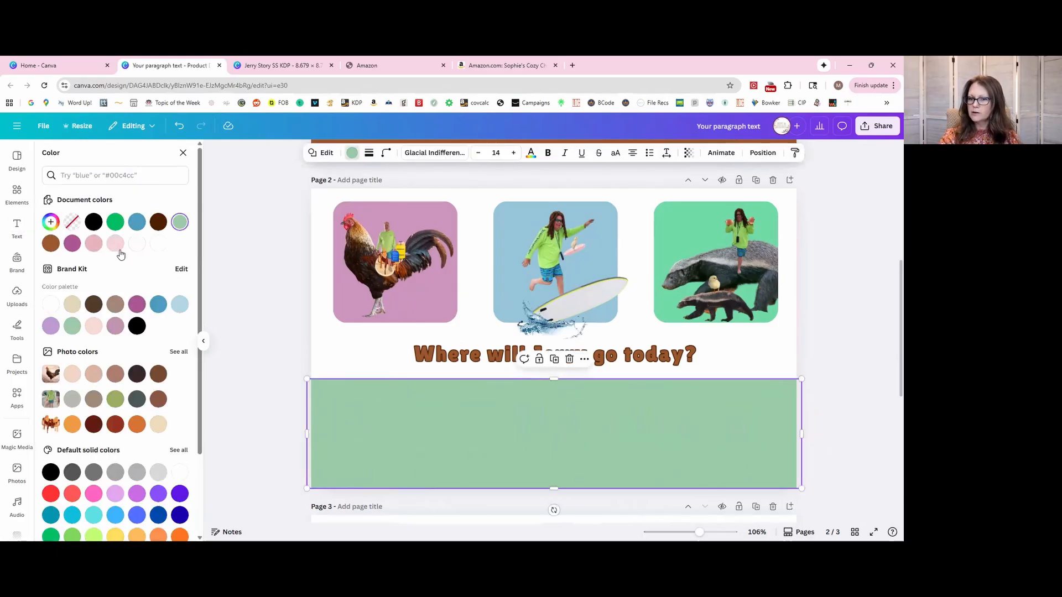
left_click(71, 427)
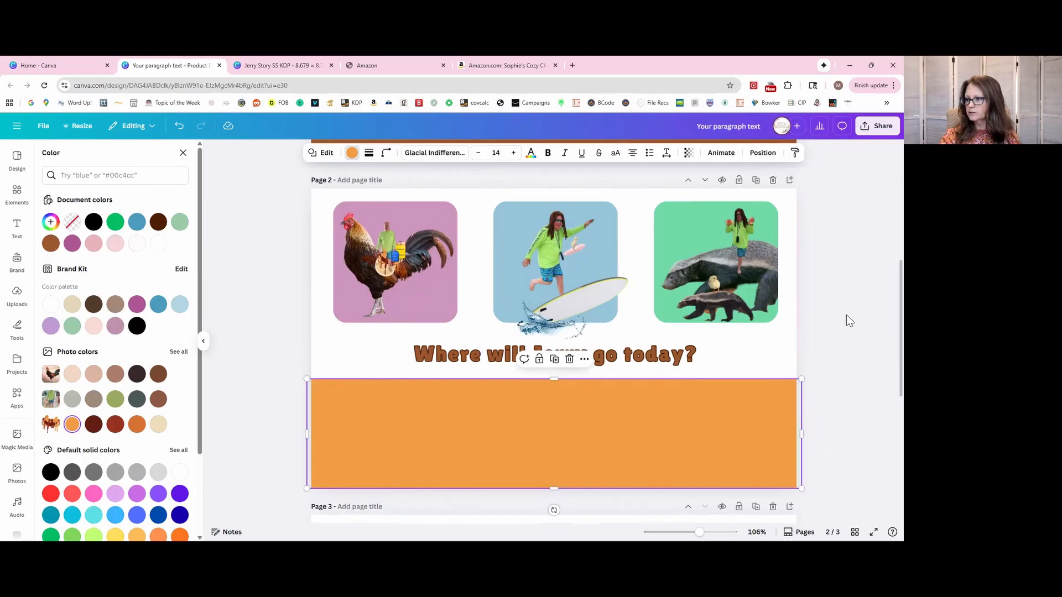
key("Escape")
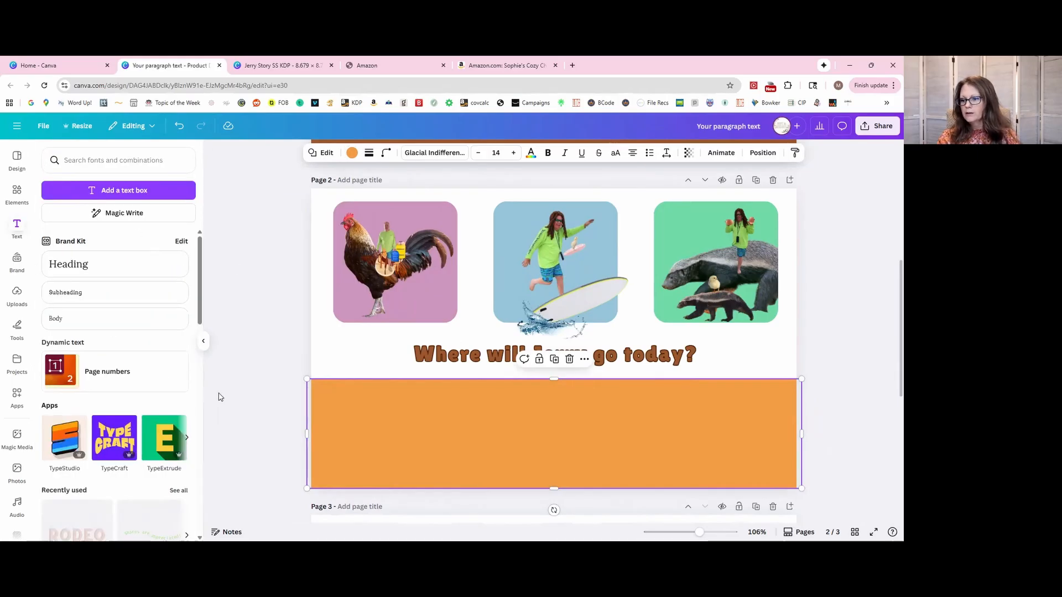
- Insert the world map page from the Jerry Story SS KDP project as a new page
left_click(17, 362)
scroll(148, 355, "down", 1)
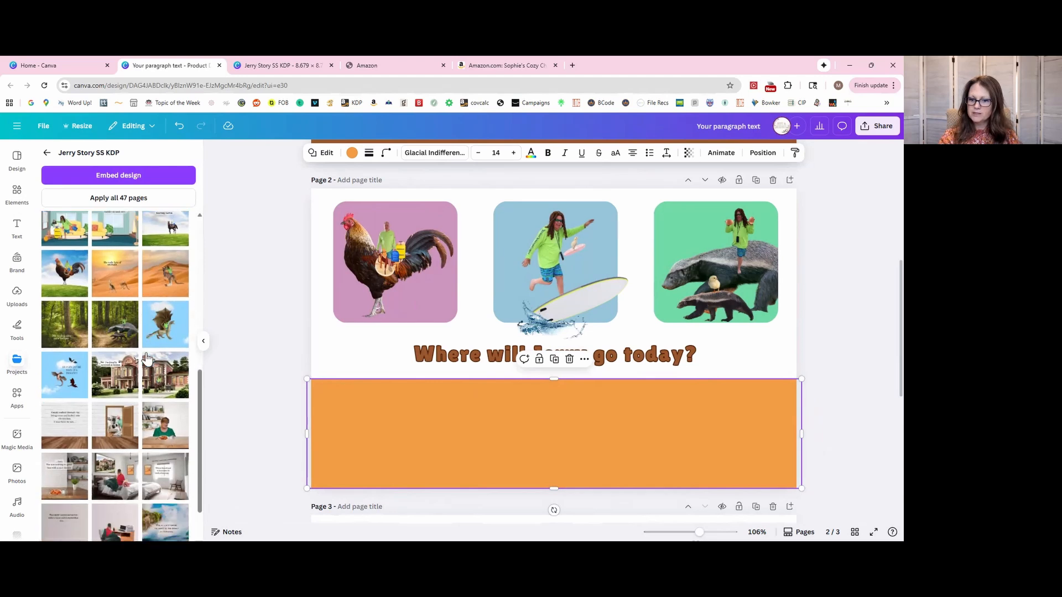
scroll(147, 418, "down", 2)
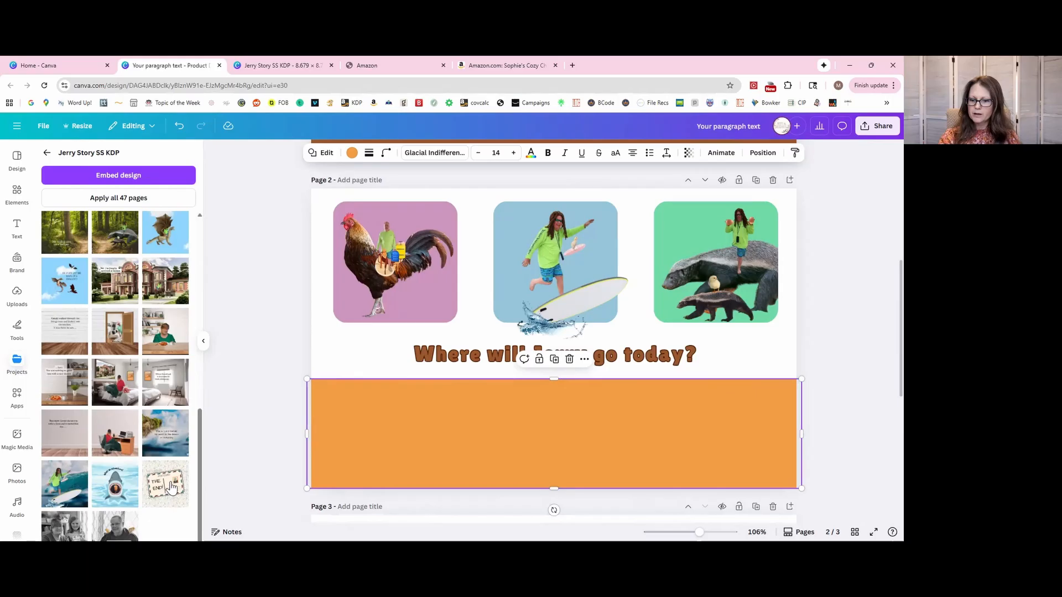
left_click_drag(153, 488, 541, 285)
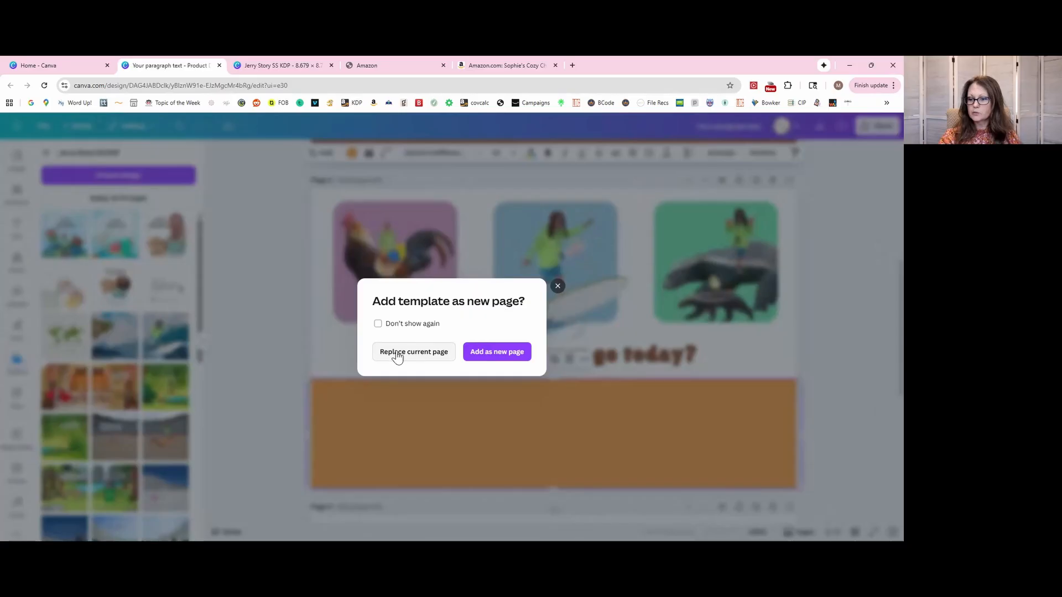
left_click(507, 358)
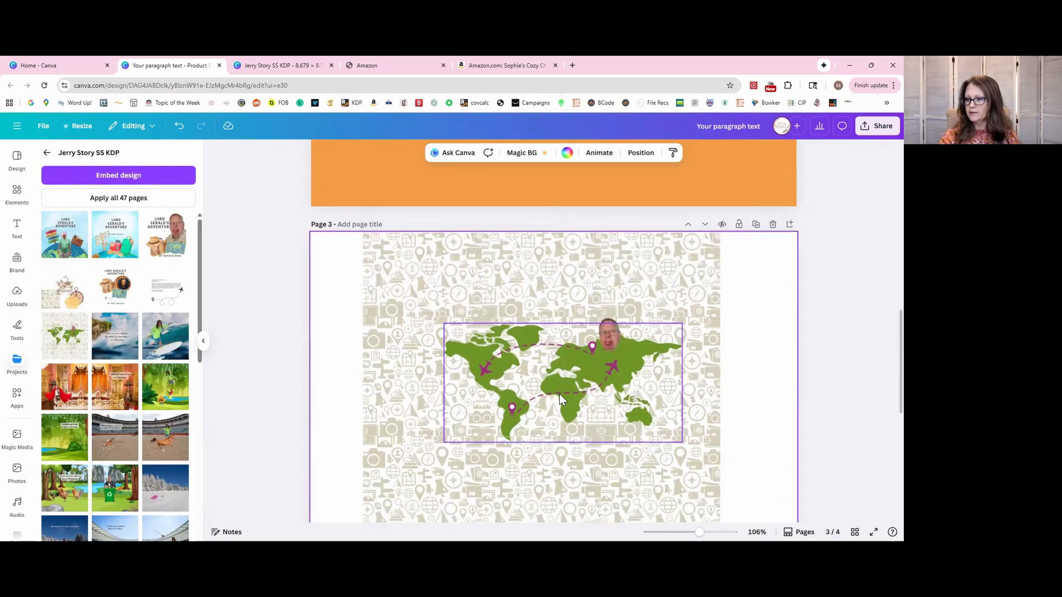
- Group the green world map on page 3 with the face cut-out above it
scroll(541, 421, "up", 1)
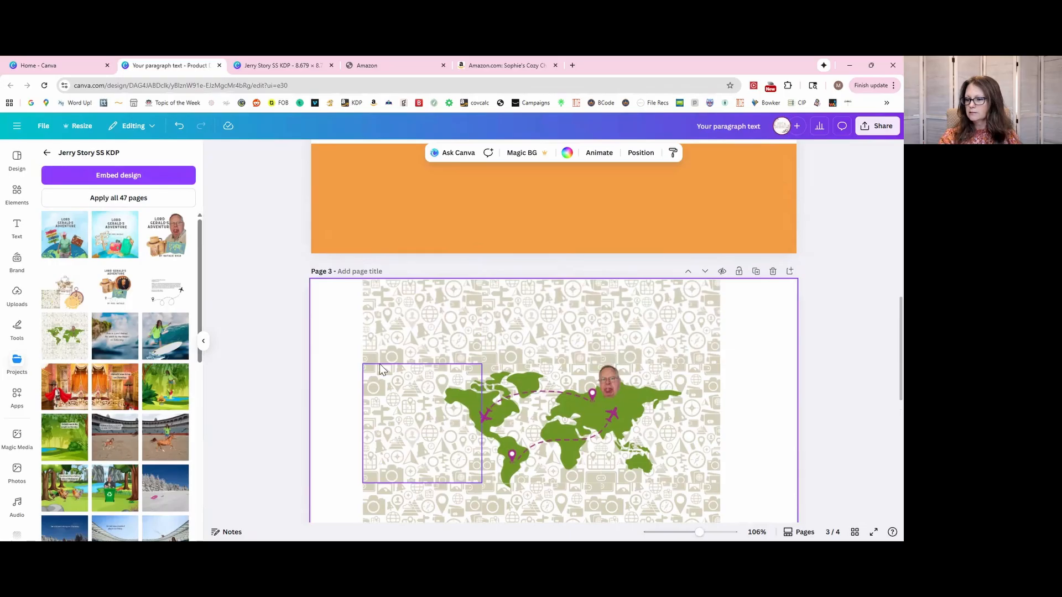
left_click(460, 392)
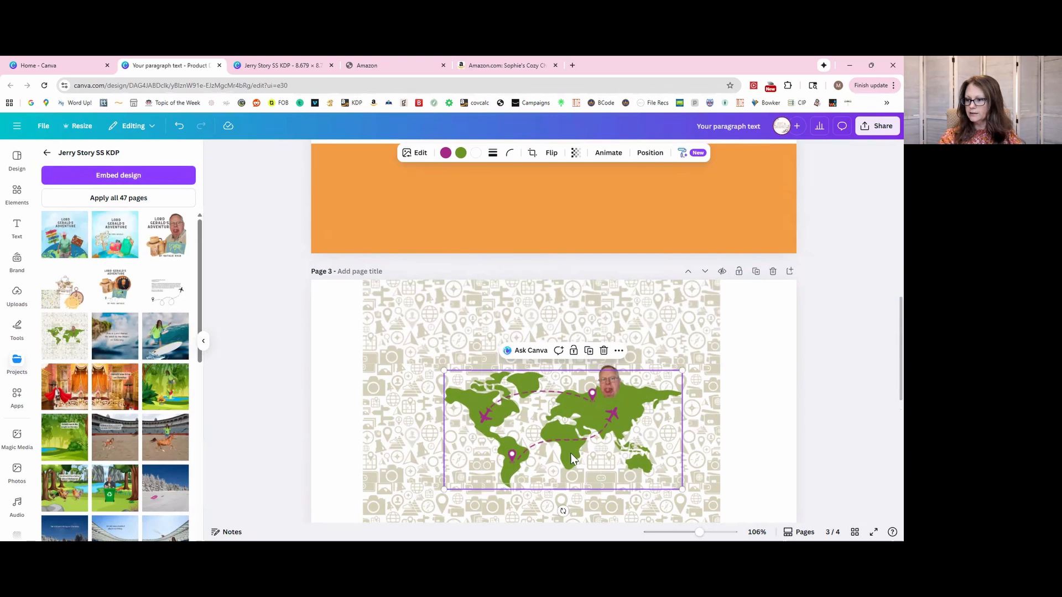
left_click(609, 380, "shift")
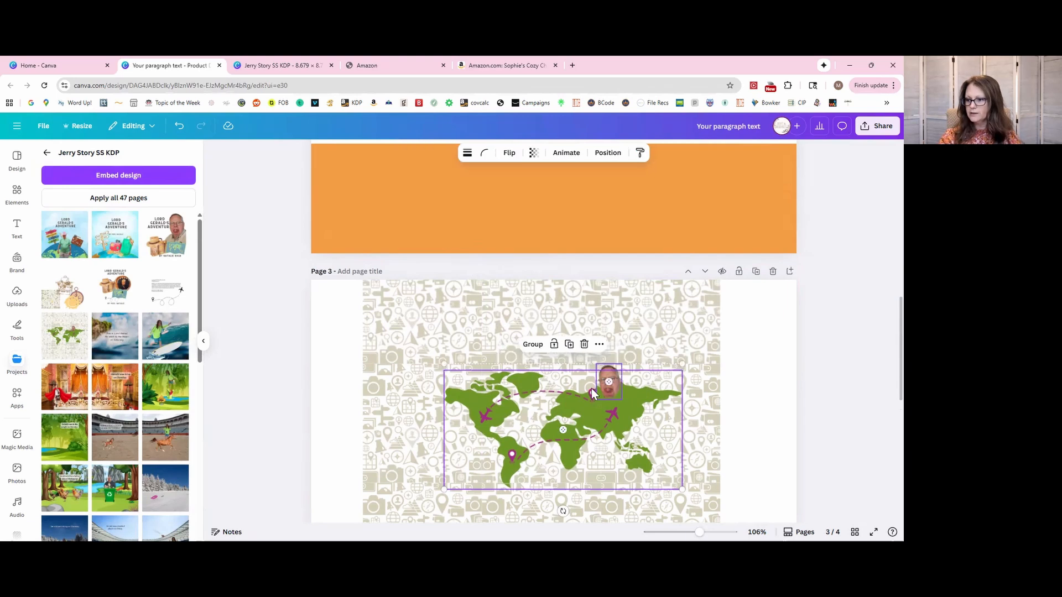
left_click(534, 344)
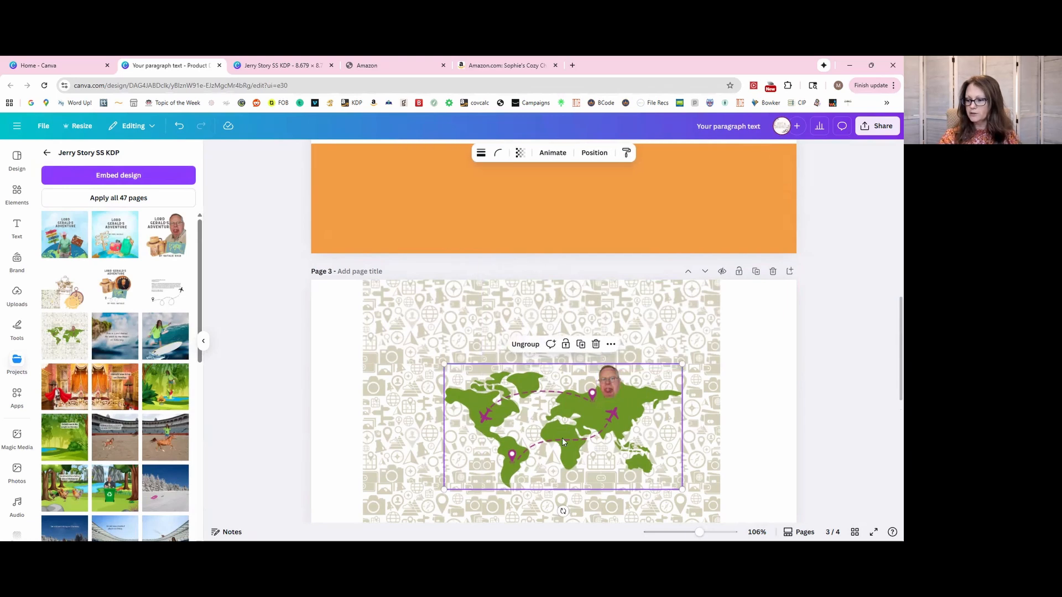
- Move the grouped map onto the left part of page 2's orange band and shrink it slightly to suit the band's height
left_click_drag(608, 441, 441, 395)
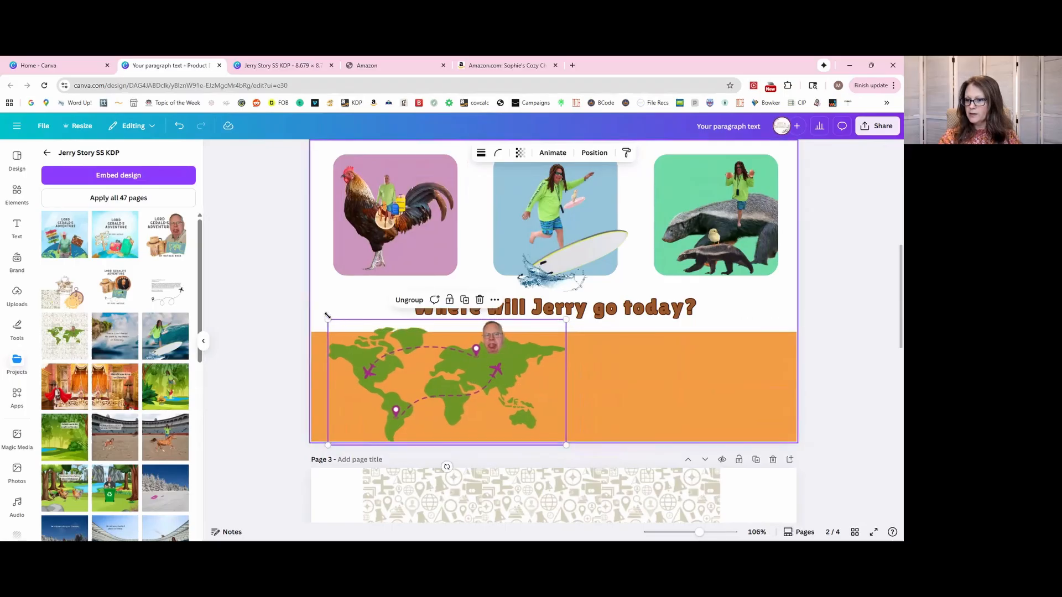
left_click_drag(327, 316, 335, 326)
left_click(742, 347)
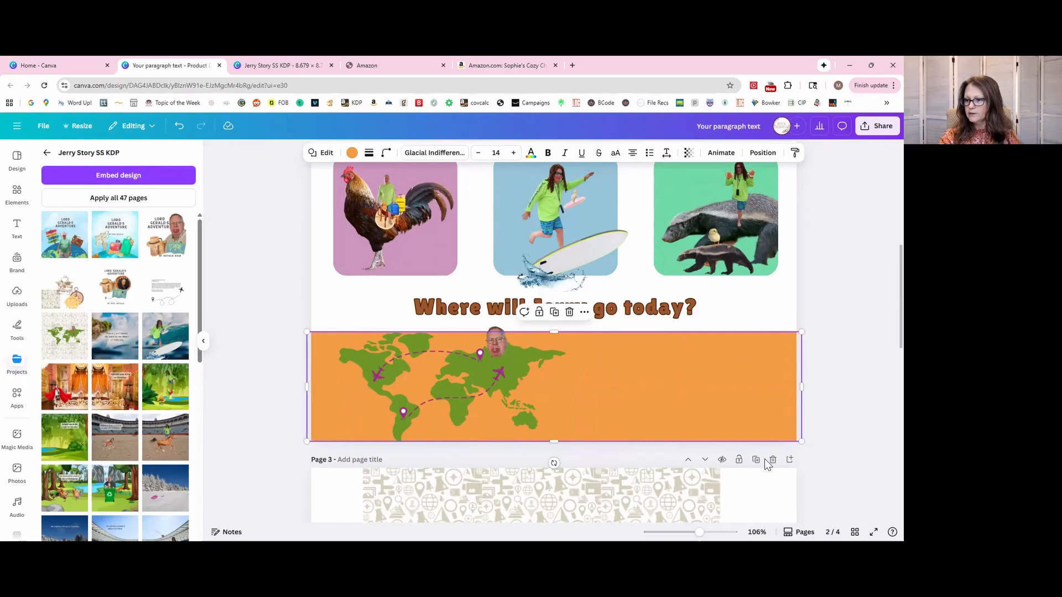
left_click(865, 280)
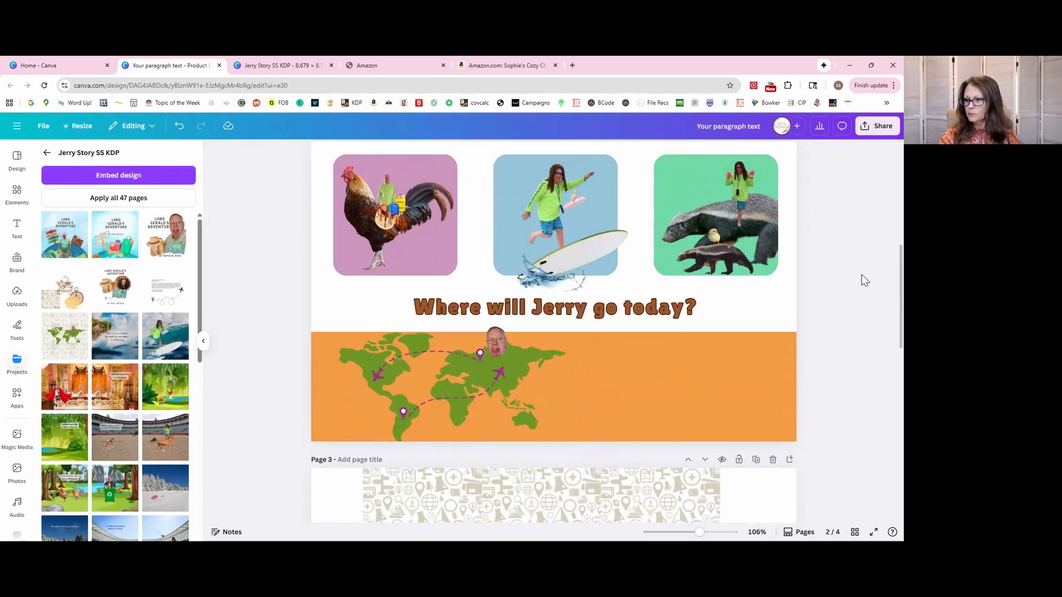
- Set the orange band's transparency to 57
scroll(719, 354, "down", 2)
left_click(696, 308)
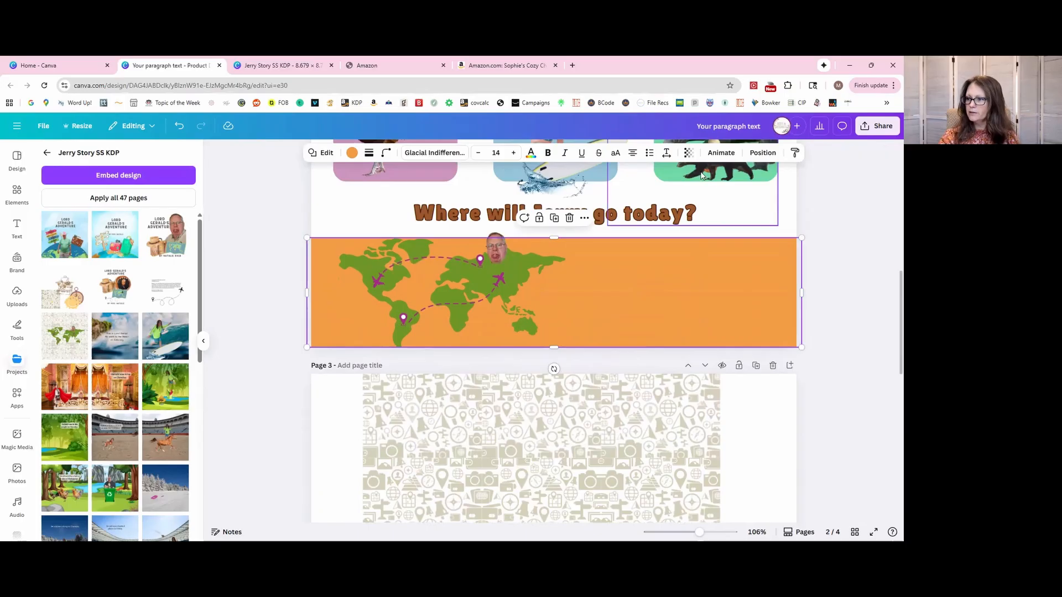
left_click(688, 154)
left_click(679, 192)
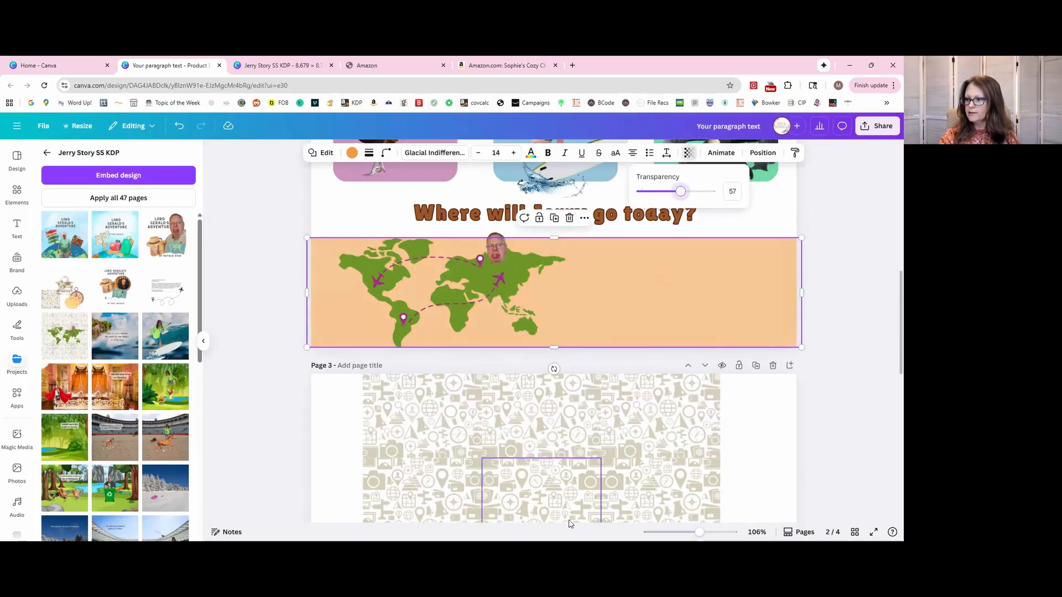
- Move the upper right travel-icon pattern tile from page 3 onto page 2's band, aligned with the page's right edge
left_click(661, 431)
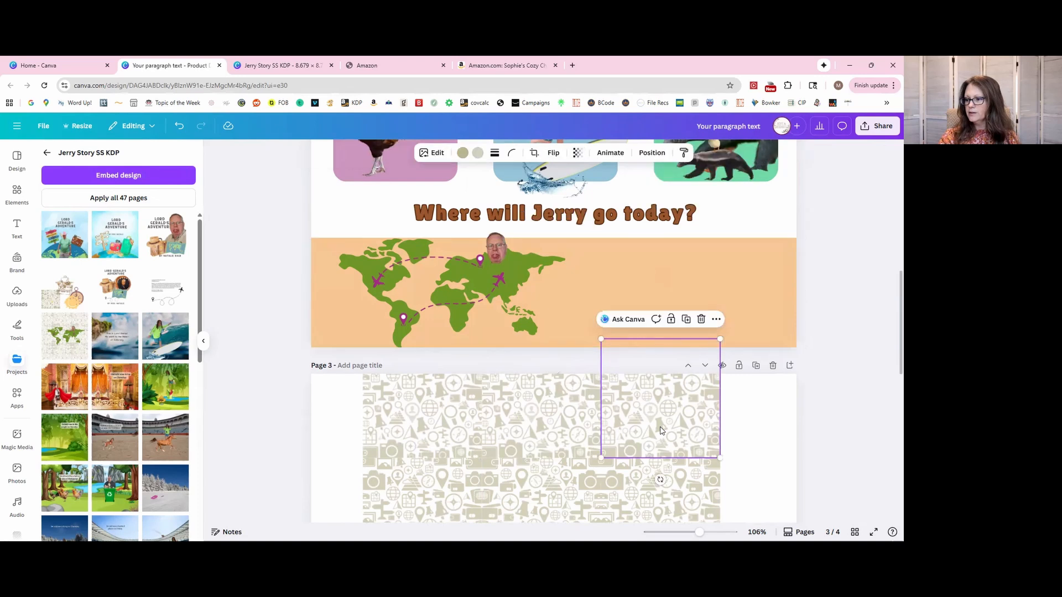
left_click_drag(665, 418, 724, 326)
left_click(733, 316)
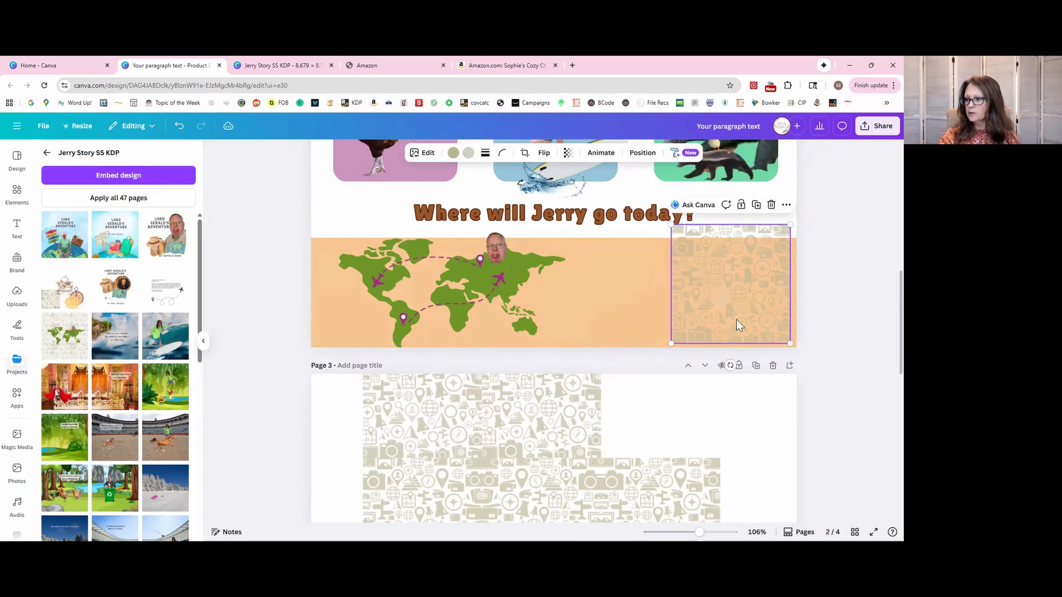
key("shift+Right")
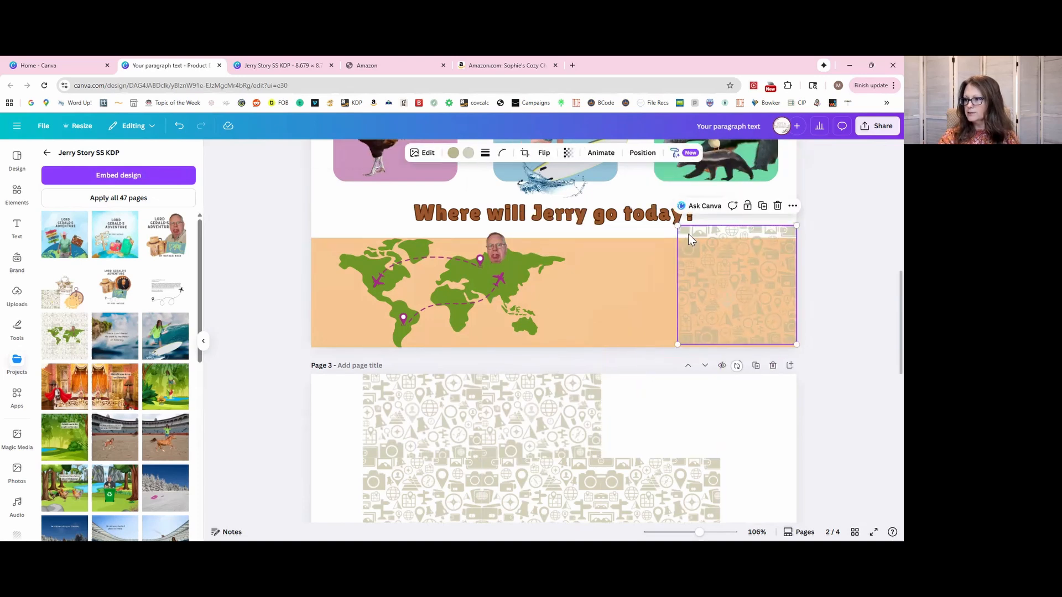
- Resize the pattern tile to match the band's full height and set its transparency to 100
left_click_drag(678, 225, 690, 238)
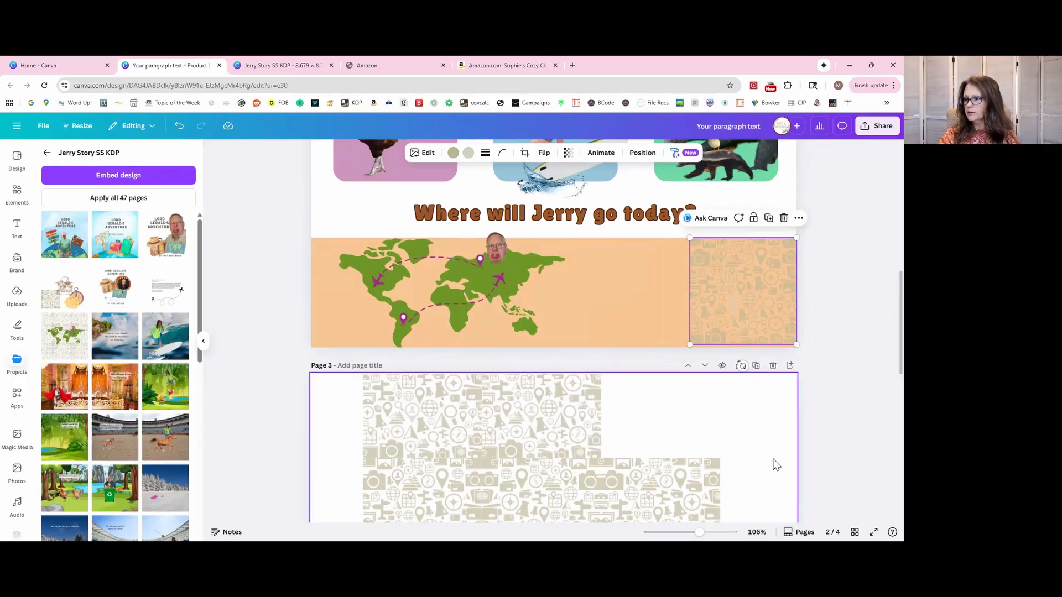
left_click(641, 307)
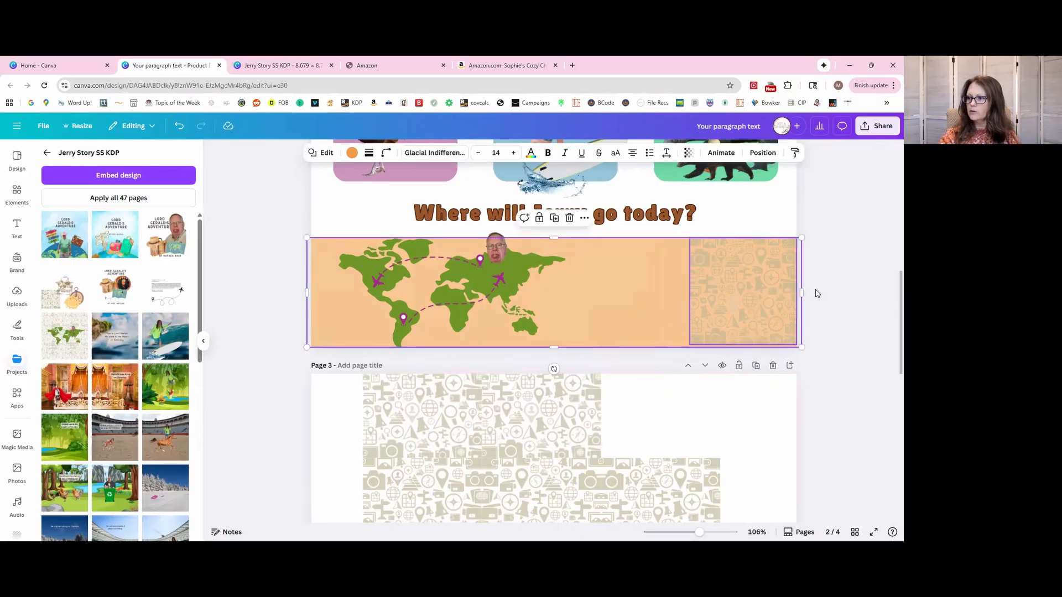
left_click(769, 296)
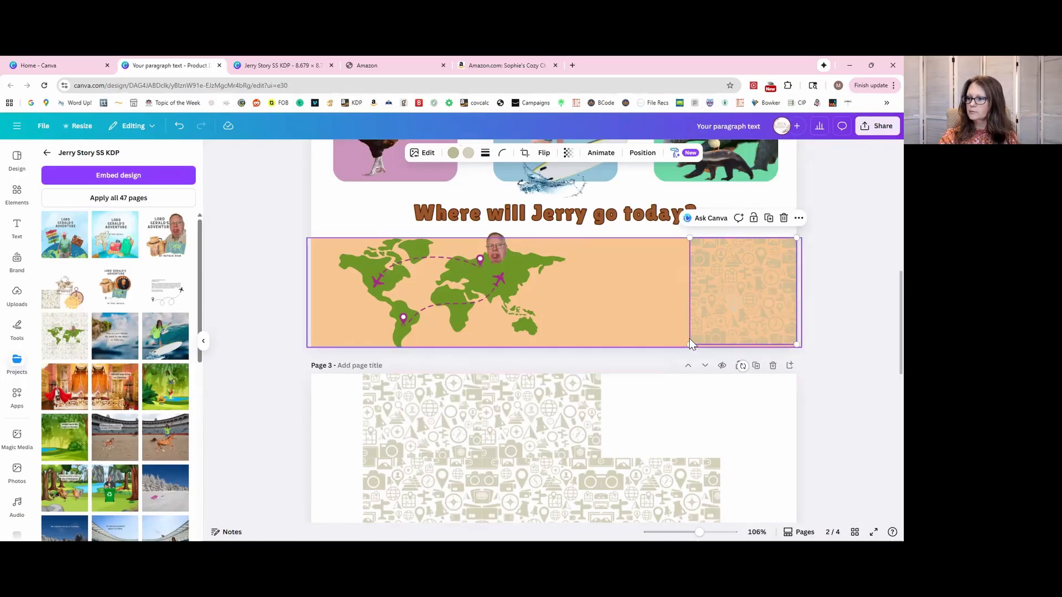
left_click_drag(689, 345, 686, 347)
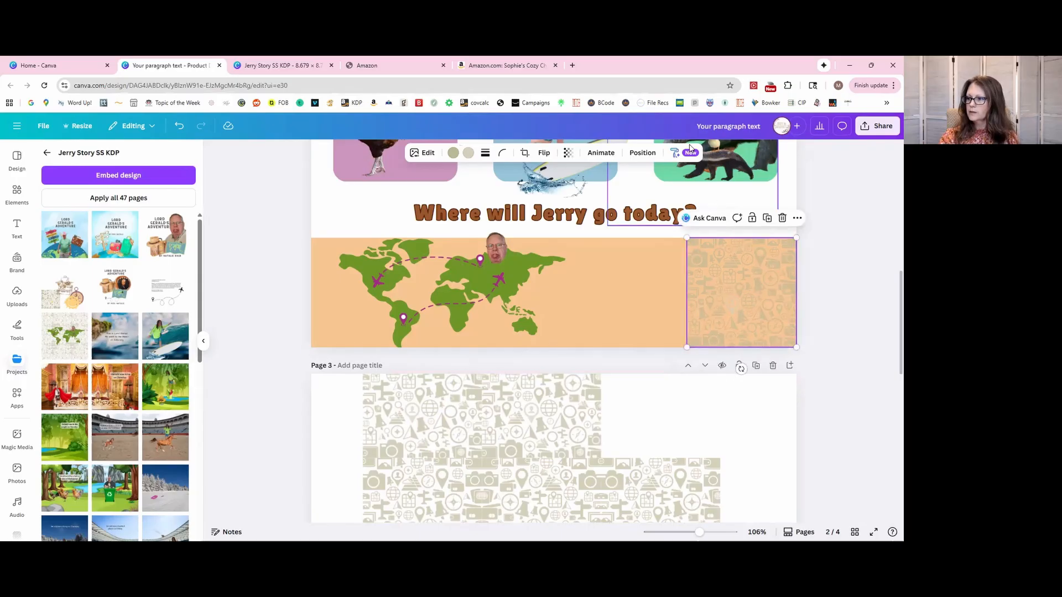
left_click(570, 155)
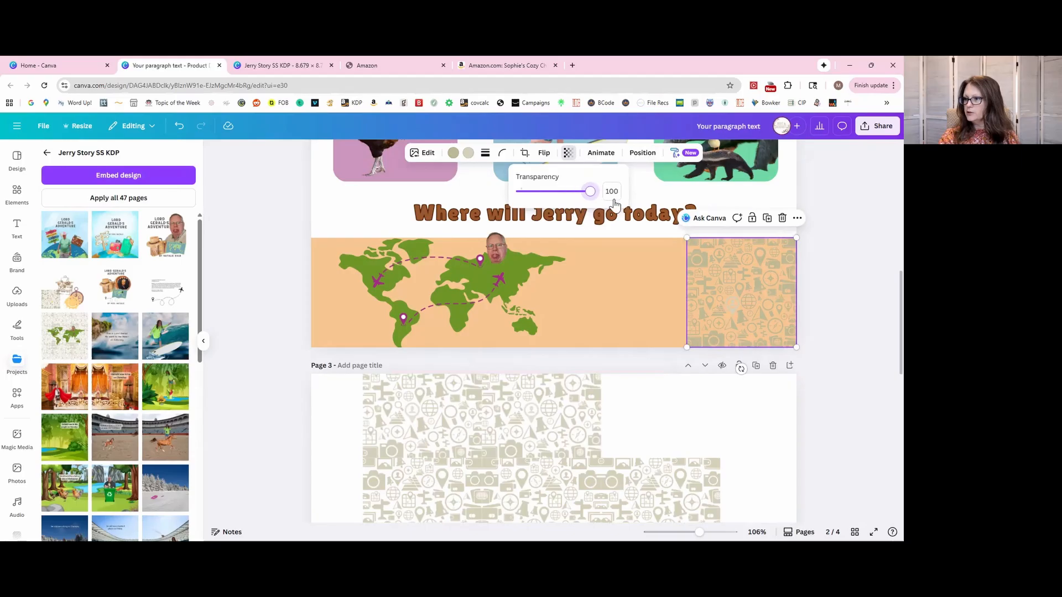
left_click(727, 301)
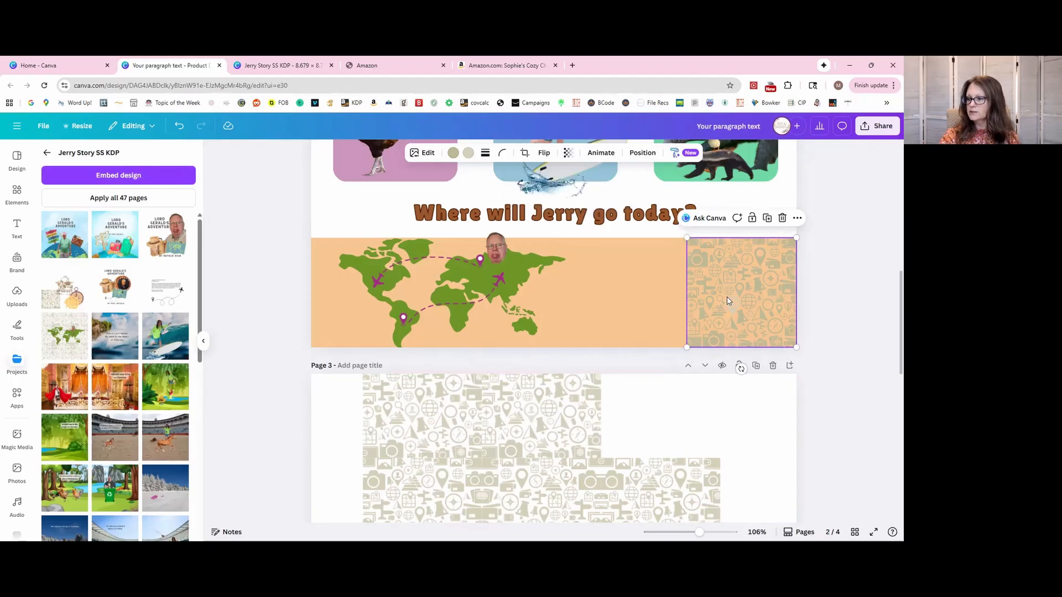
- Recolour the pattern tile's travel icons dark brown (#4d1e00) and its pin accent green from the document colours
left_click(453, 152)
left_click(137, 224)
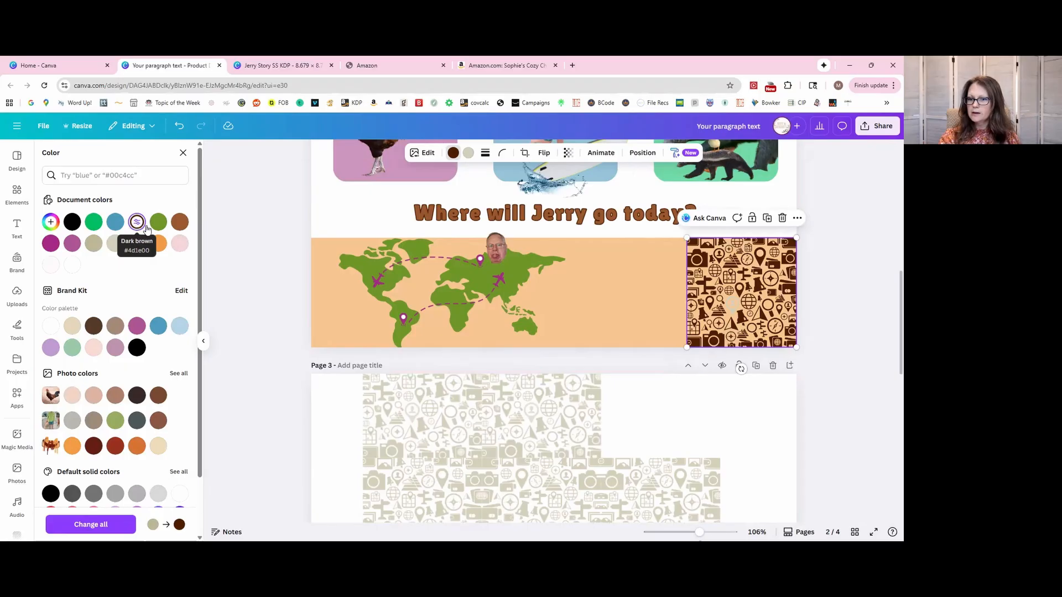
left_click(469, 154)
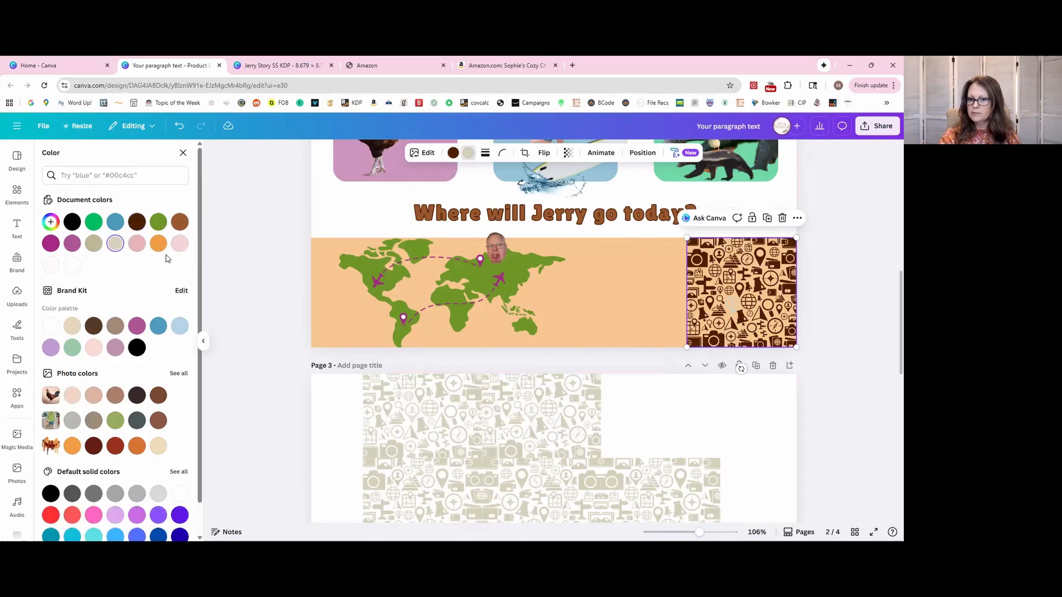
left_click(92, 223)
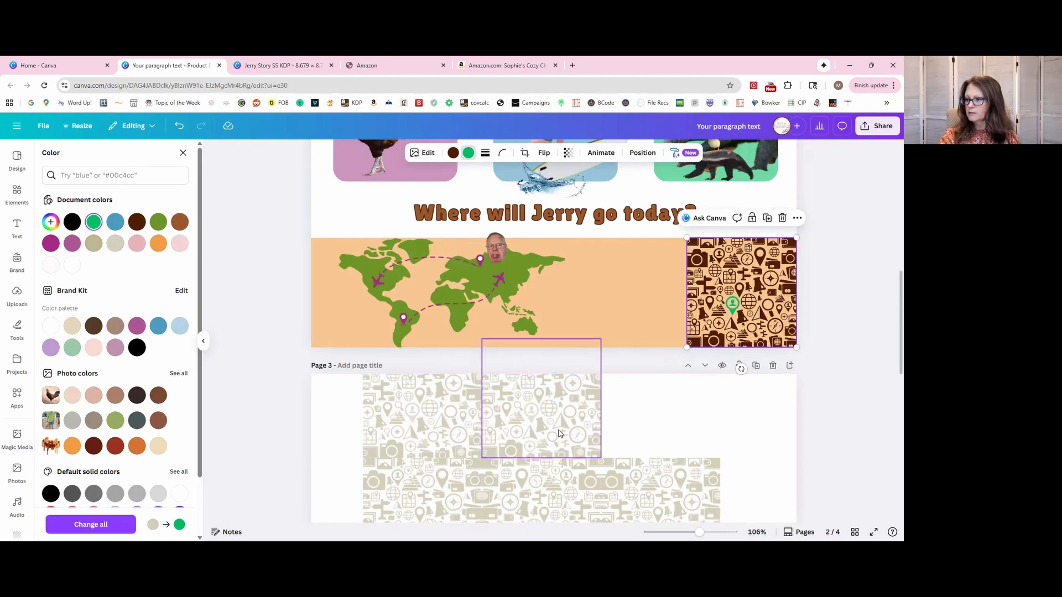
- Duplicate the dark brown pattern tile, place the copy flush against the original on the map side, and set the copy's transparency to 30
left_click(767, 222)
left_click_drag(736, 266, 632, 261)
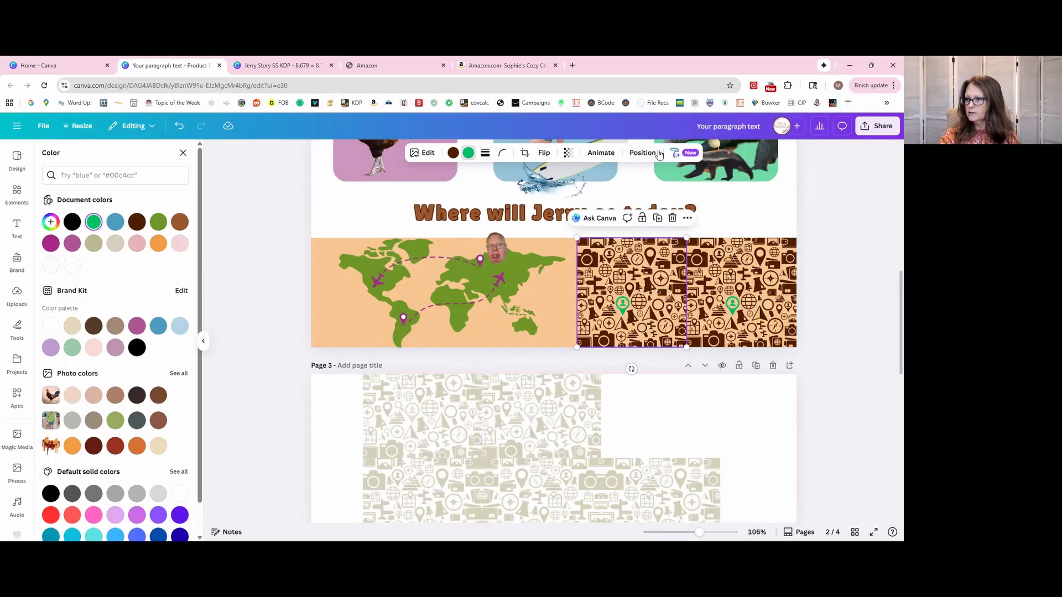
left_click(569, 157)
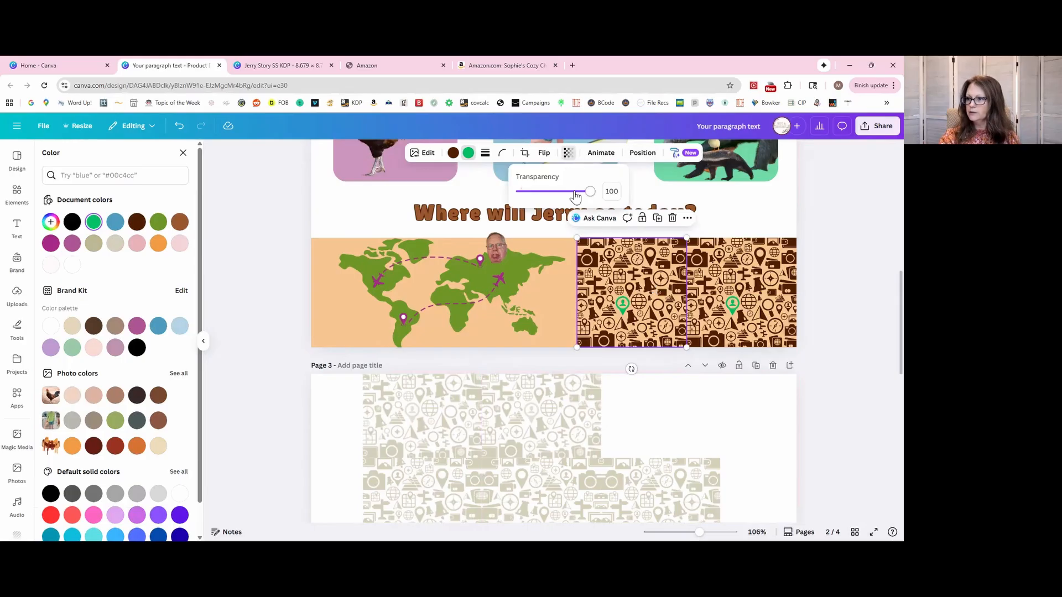
left_click_drag(575, 196, 550, 200)
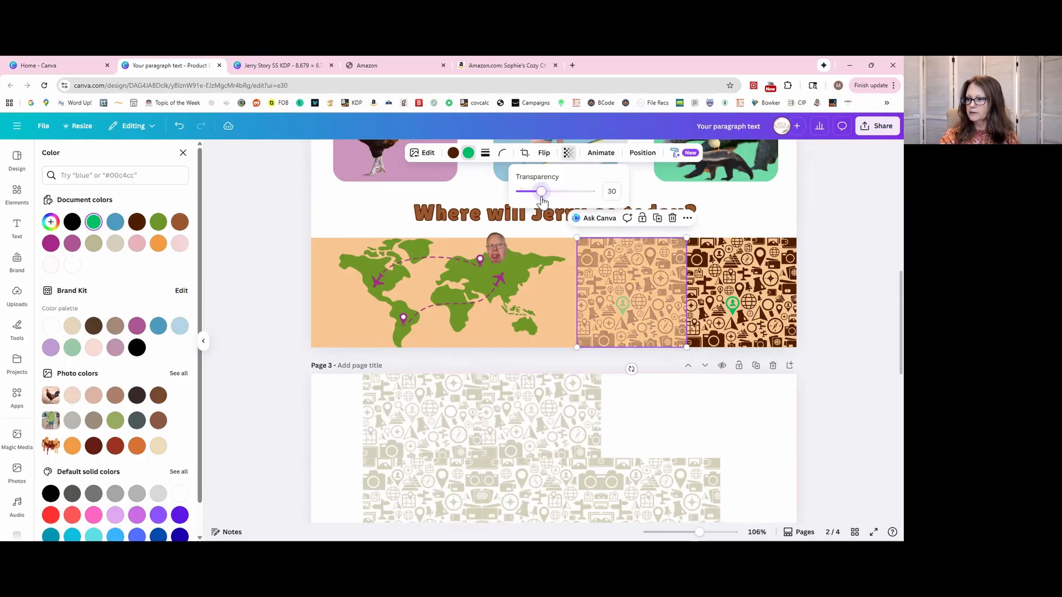
- Replace the fully opaque tile at the page's right edge with a duplicate of the faded pattern tile
left_click(725, 281)
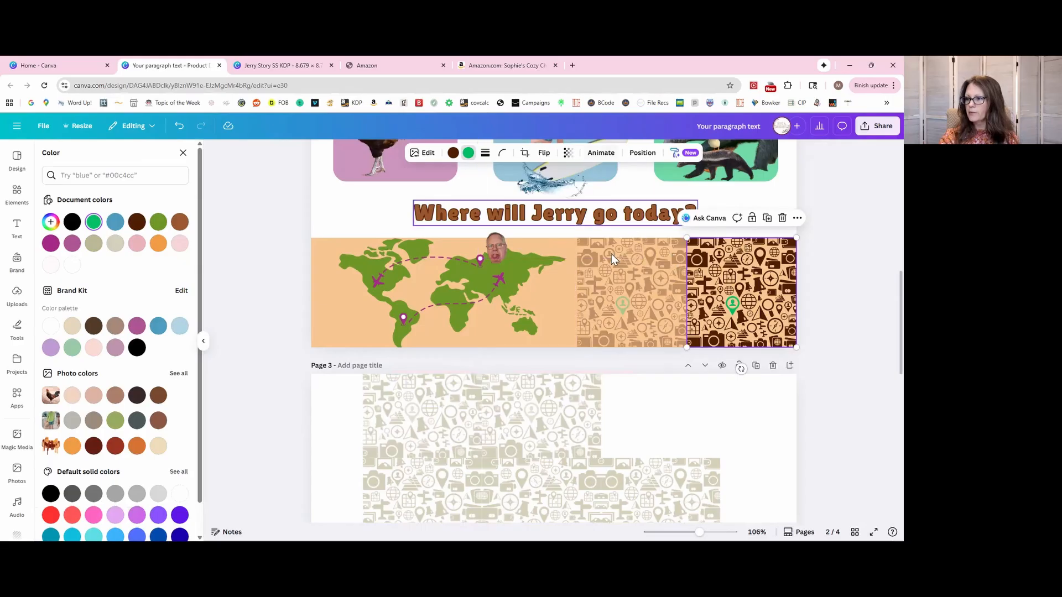
left_click(637, 296)
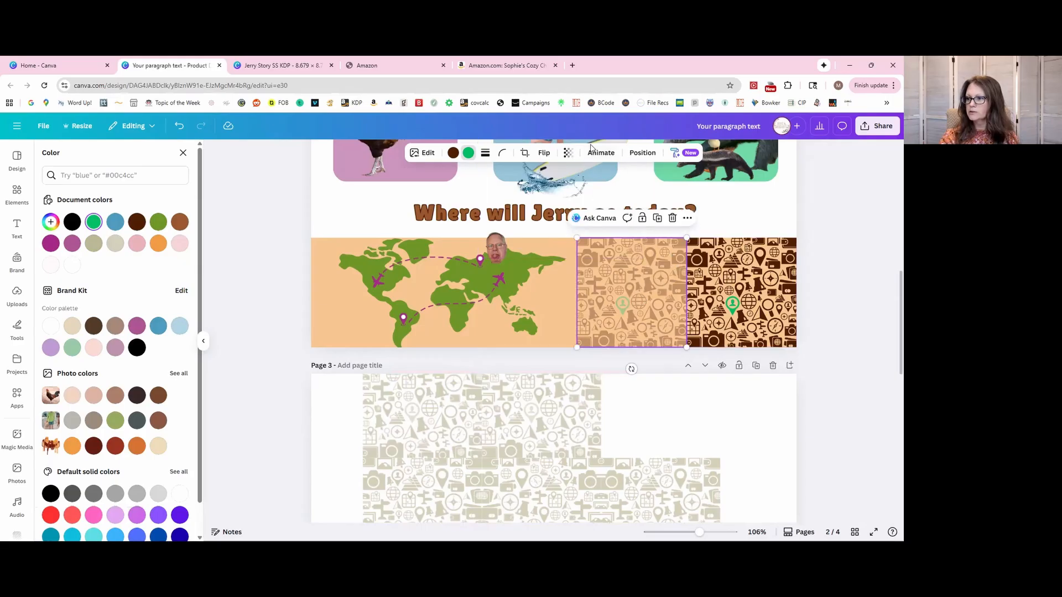
left_click(731, 269)
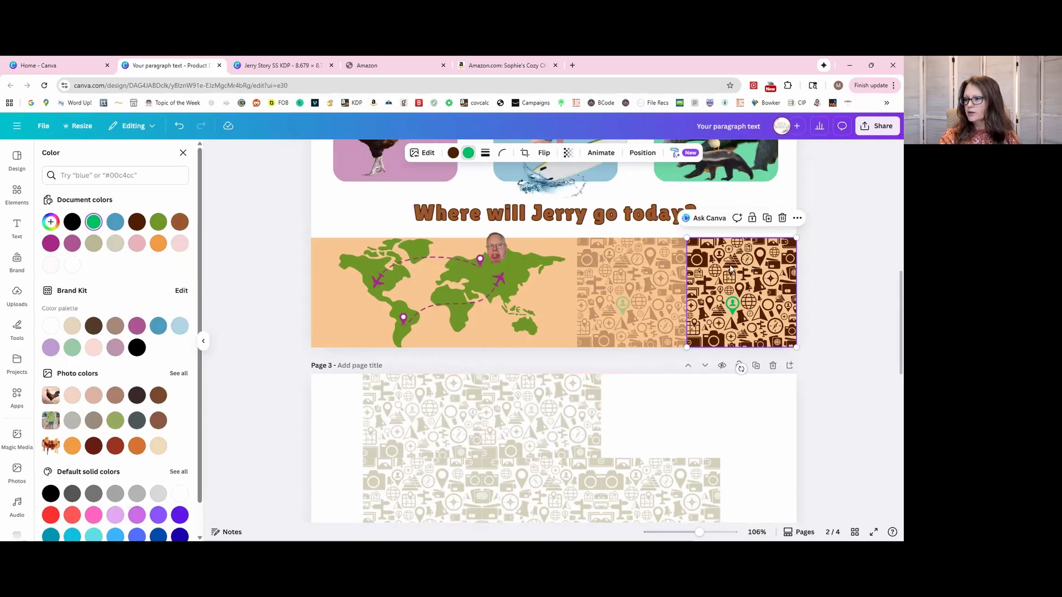
left_click(629, 269)
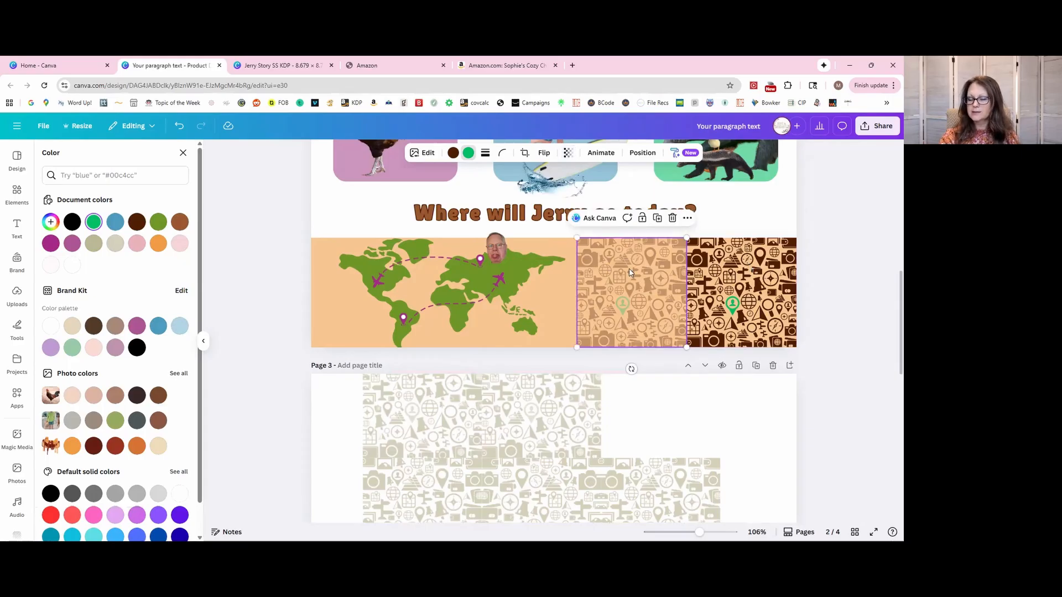
left_click(657, 218)
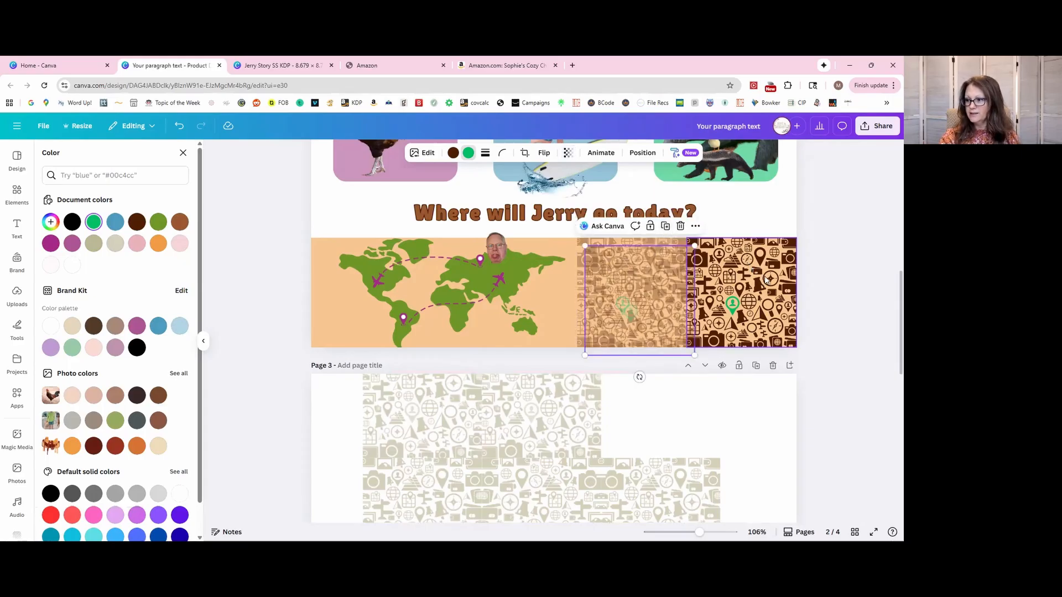
left_click(766, 280)
key("Delete")
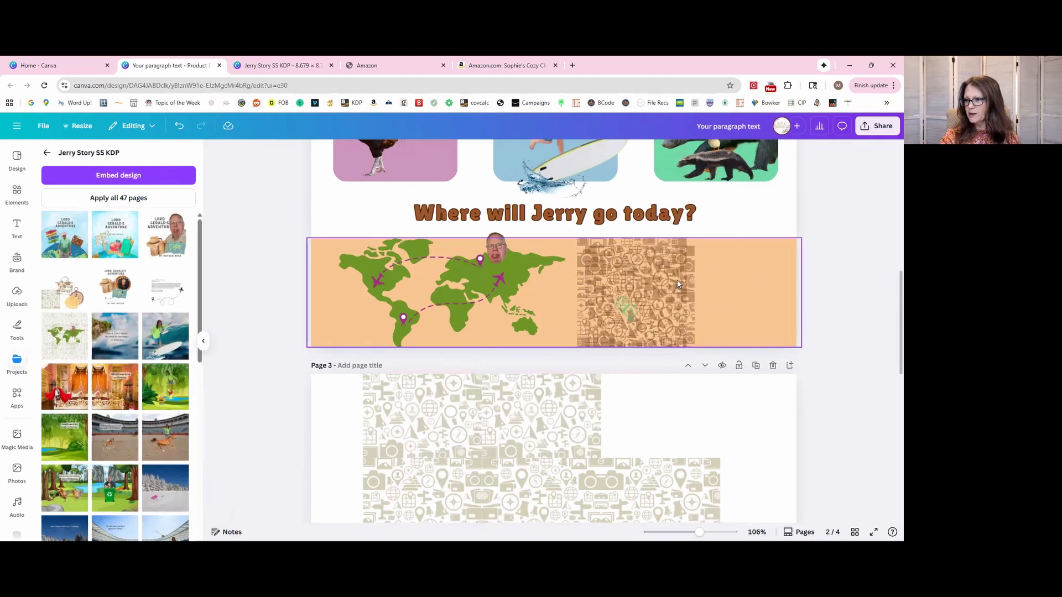
left_click_drag(678, 283, 772, 272)
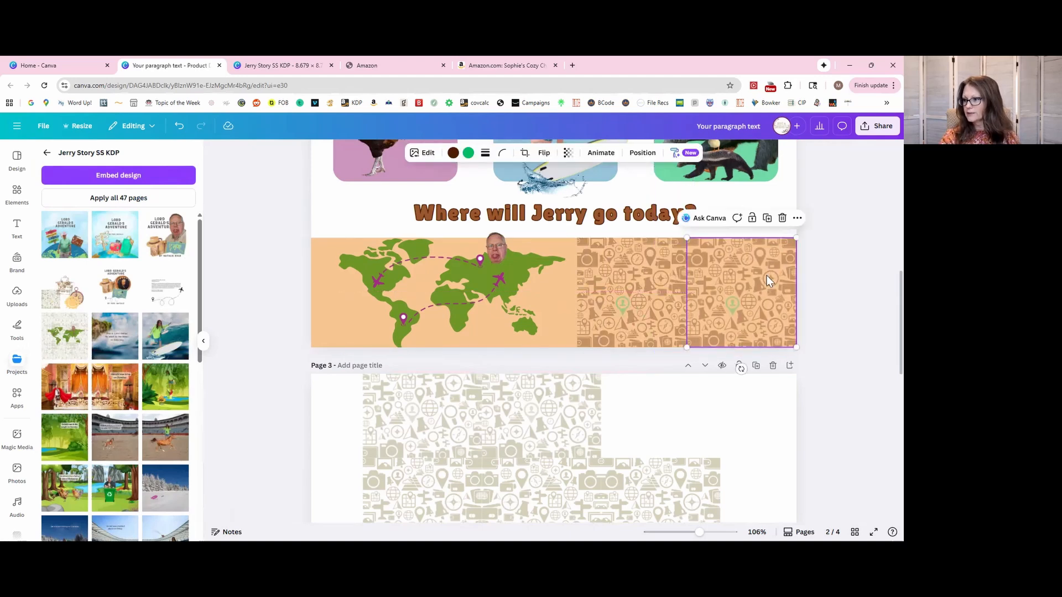
- Place another copy of the faded tile over the map's eastern half, flush with its neighbour, and send it backward behind the map
left_click(555, 294)
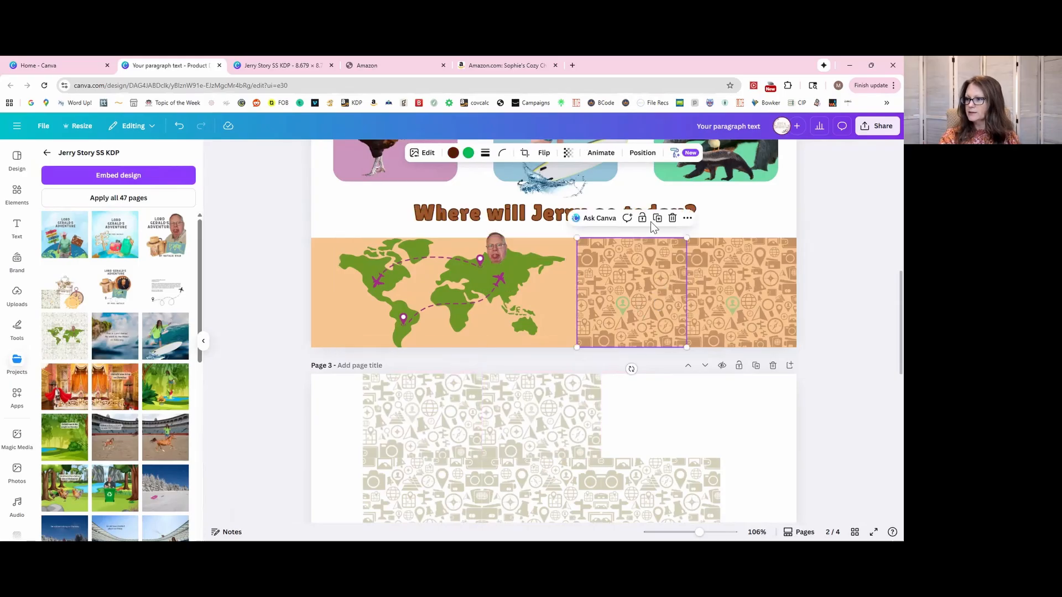
left_click(622, 265)
left_click_drag(622, 265, 512, 265)
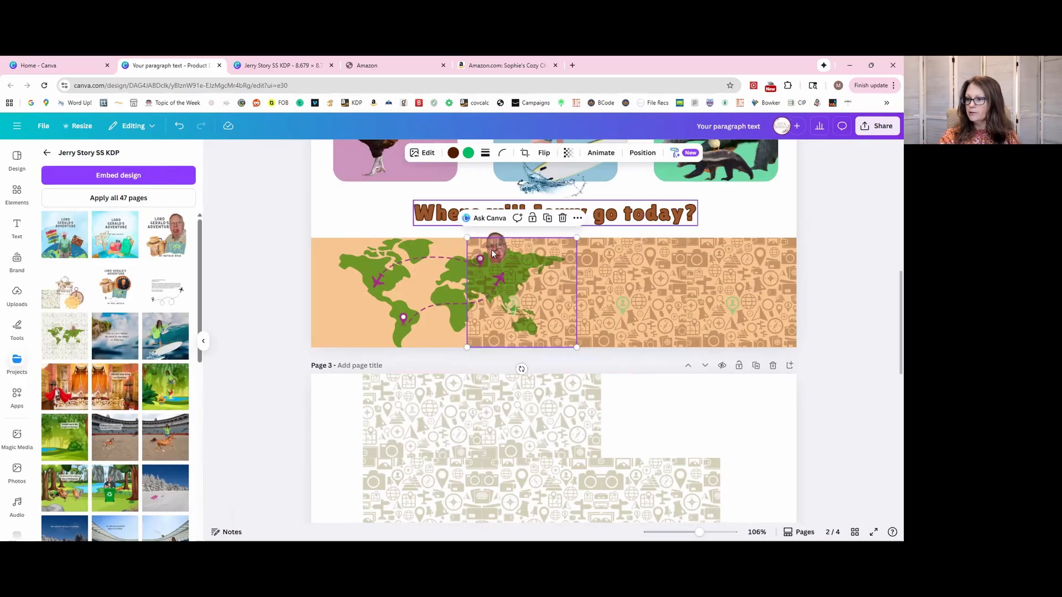
left_click(642, 153)
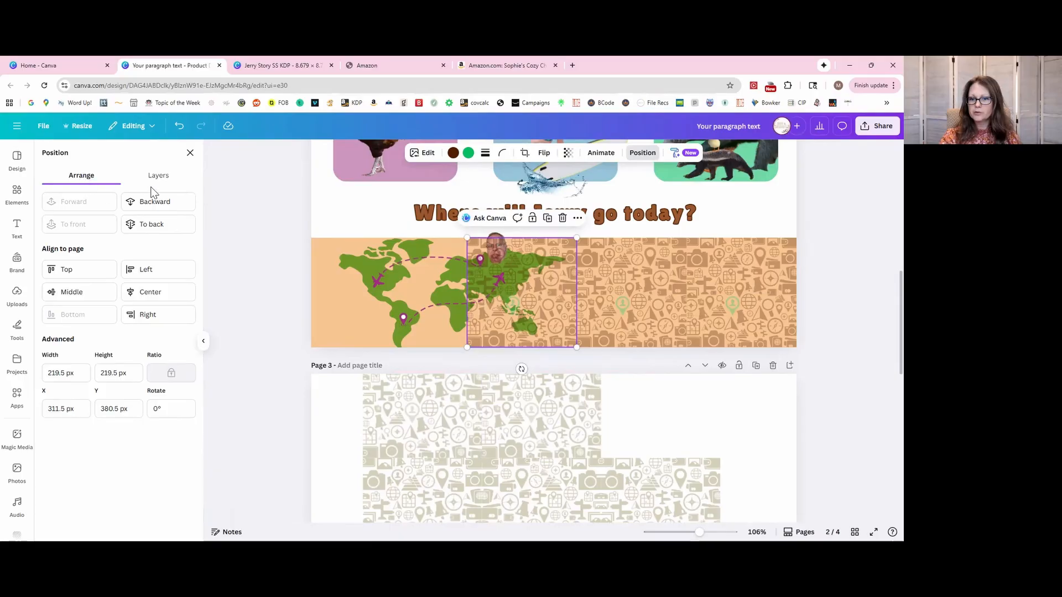
left_click(159, 202)
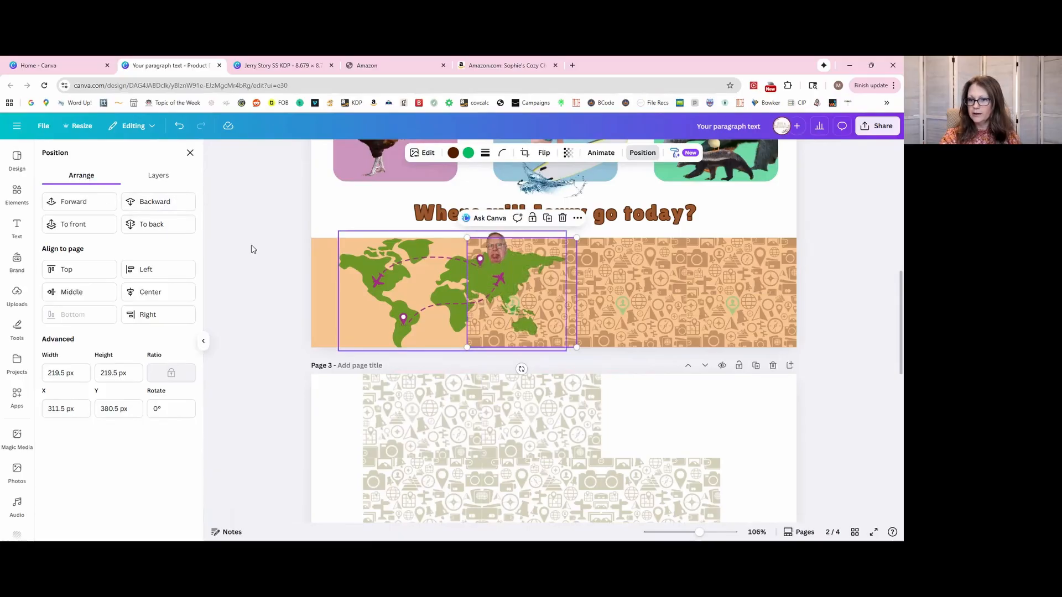
- Move the tile's layer above the world map layer, and return it directly beneath the map layer
left_click(154, 176)
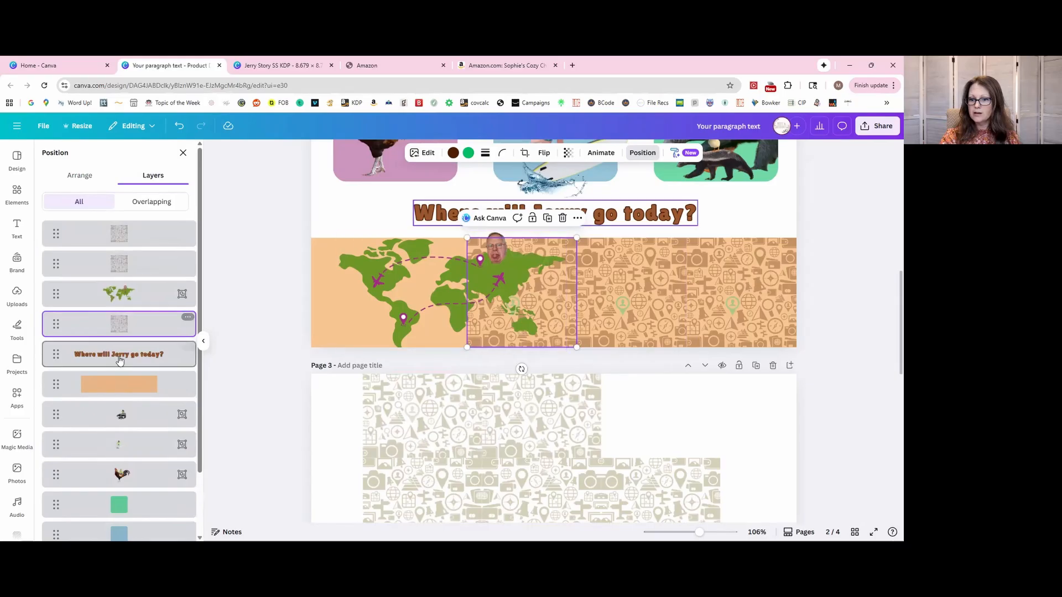
scroll(105, 515, "down", 1)
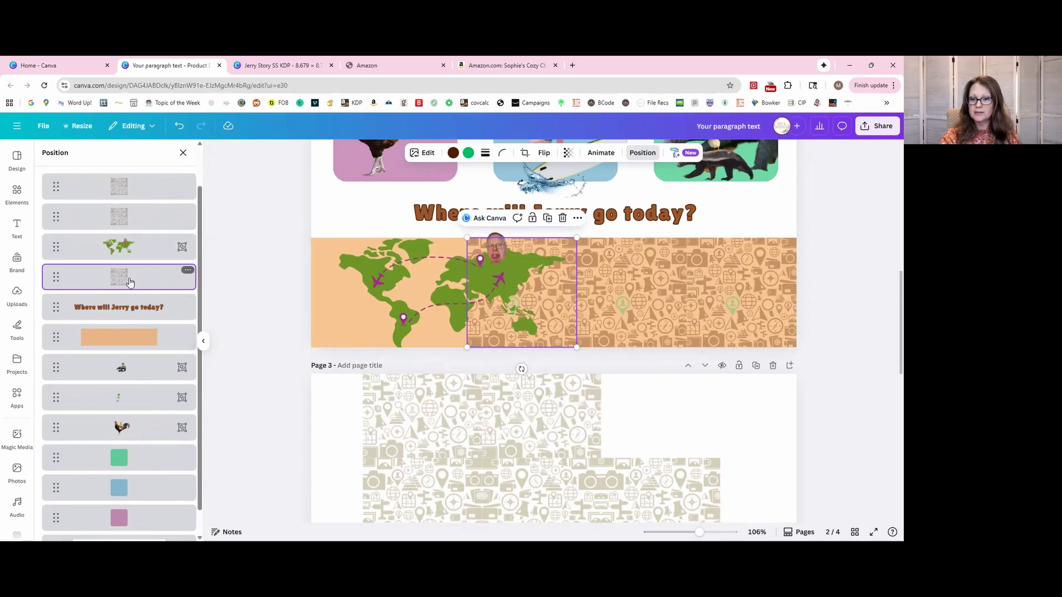
left_click_drag(130, 283, 136, 240)
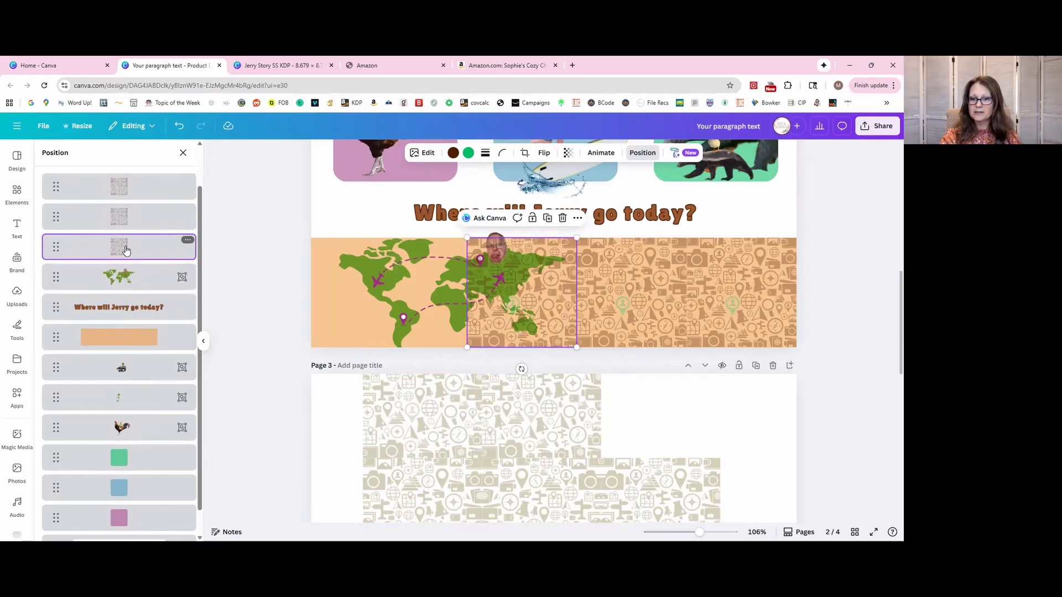
left_click_drag(124, 246, 125, 293)
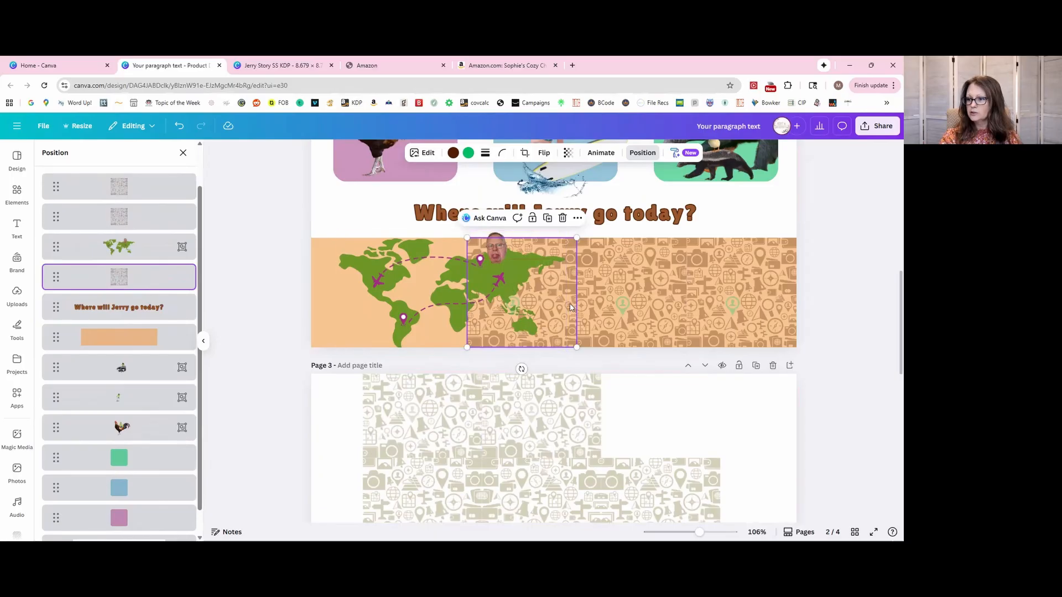
- Add two more faded tile copies to fill the band to the page's left edge, layering both directly behind the world map
left_click(546, 219)
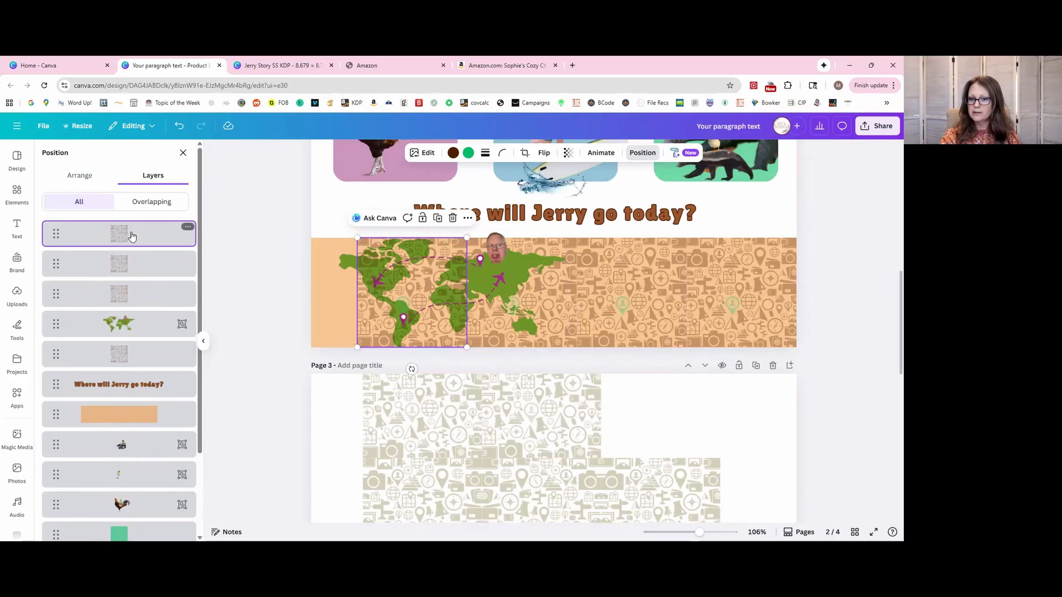
left_click_drag(134, 264, 128, 342)
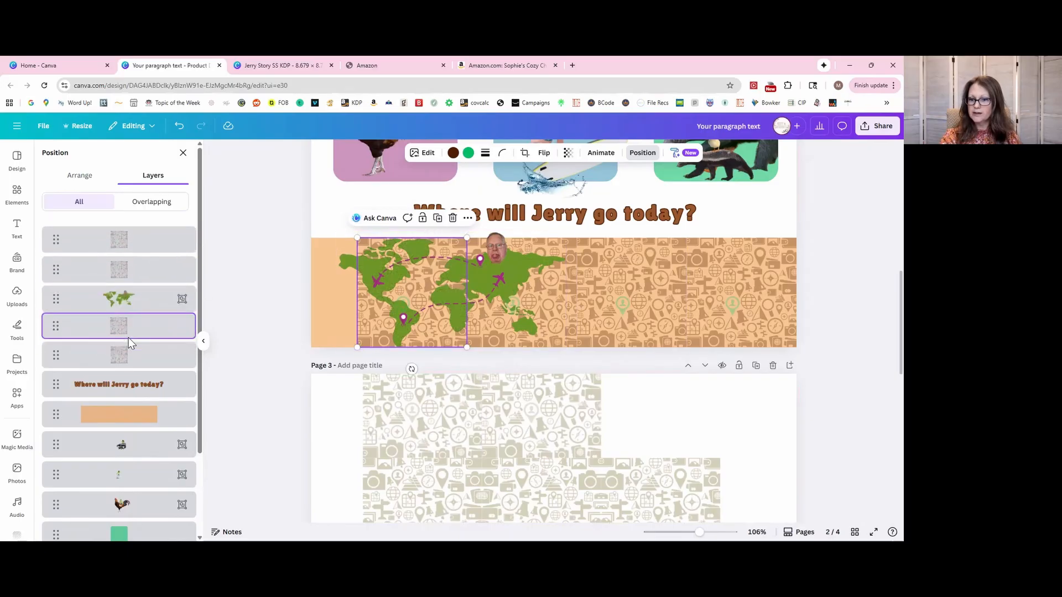
left_click(438, 218)
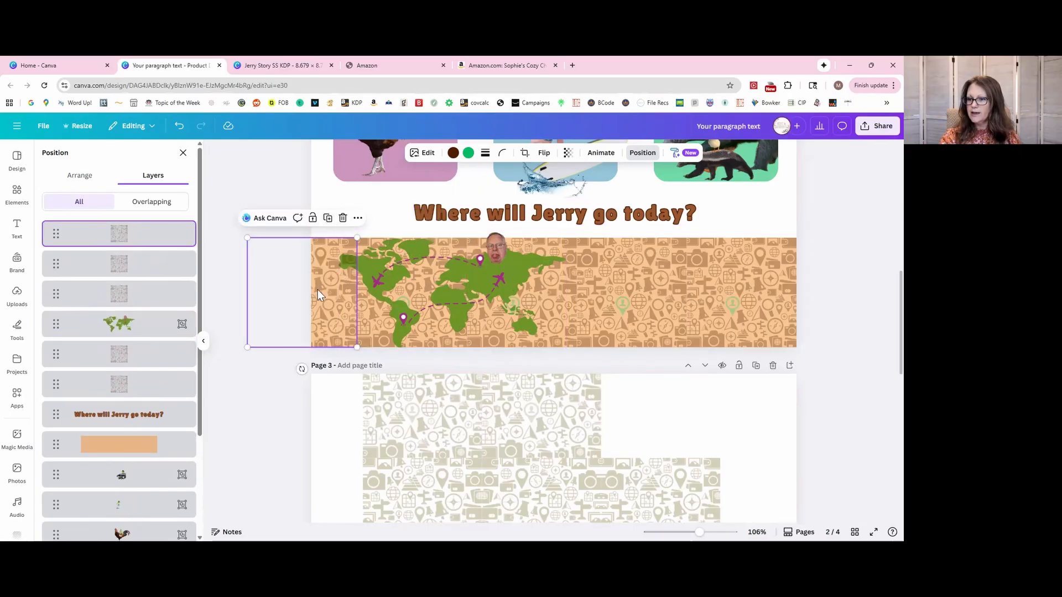
mouse_move(317, 290)
left_mouse_down()
mouse_move(297, 290)
mouse_move(317, 290)
left_mouse_up()
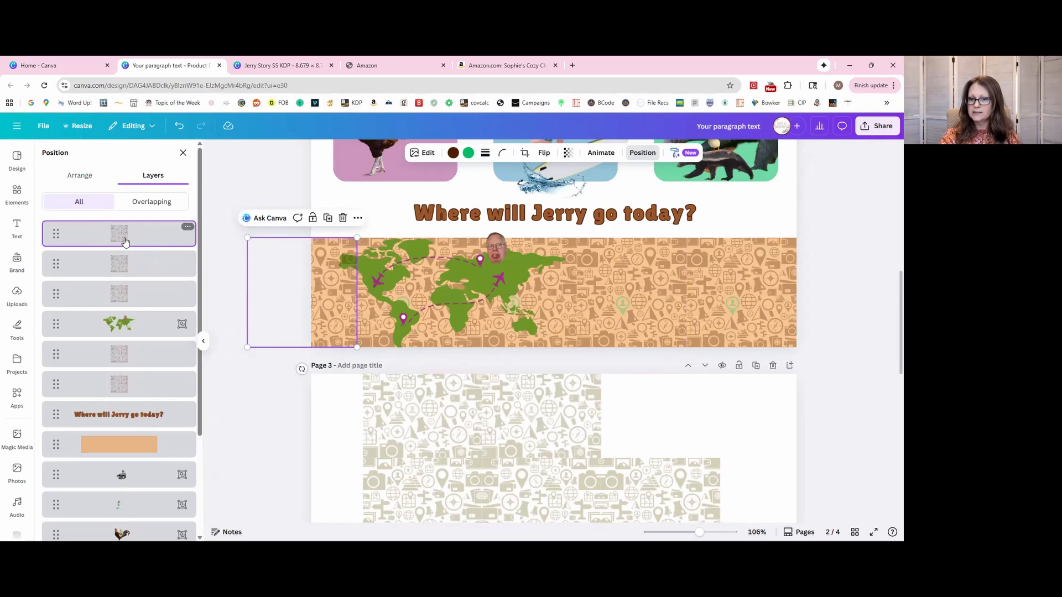
left_click_drag(126, 242, 149, 350)
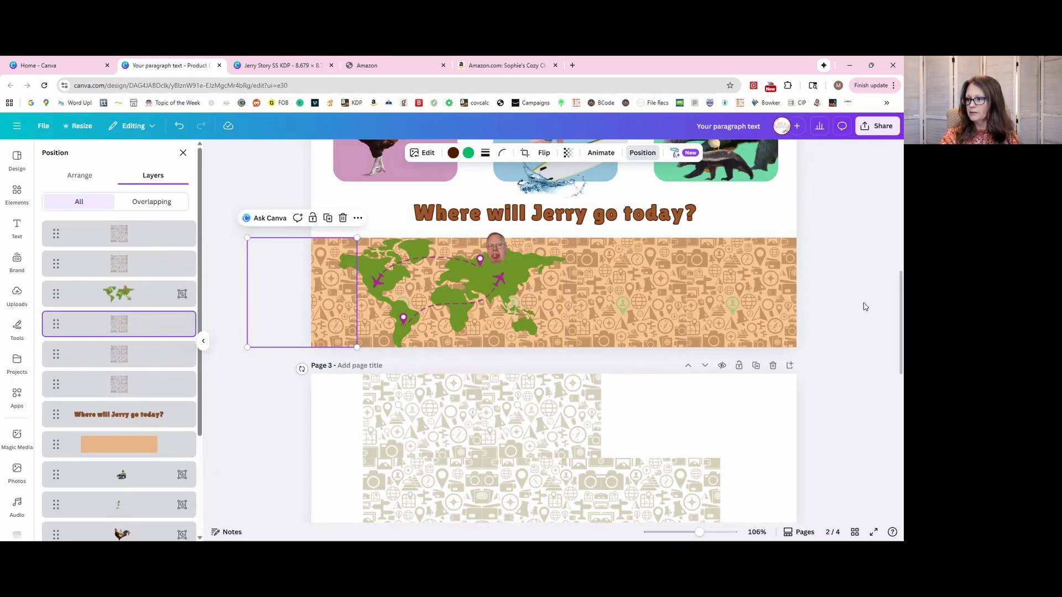
scroll(850, 387, "up", 3)
left_click(845, 334)
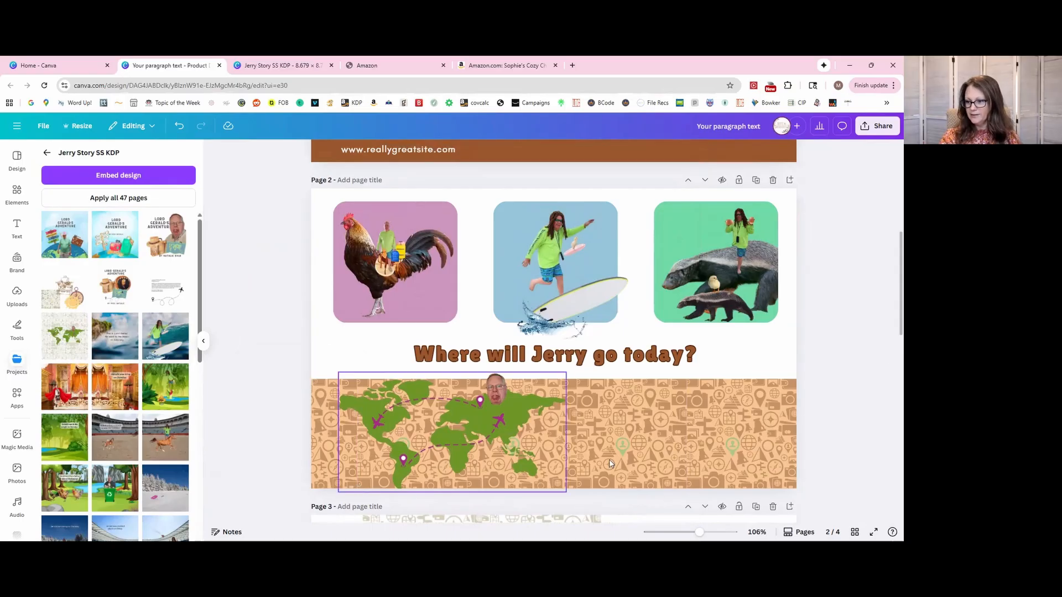
- Replace page 3's pattern tiles with the luggage, compass and sun page from the Jerry Story SS KDP design
scroll(687, 419, "down", 2)
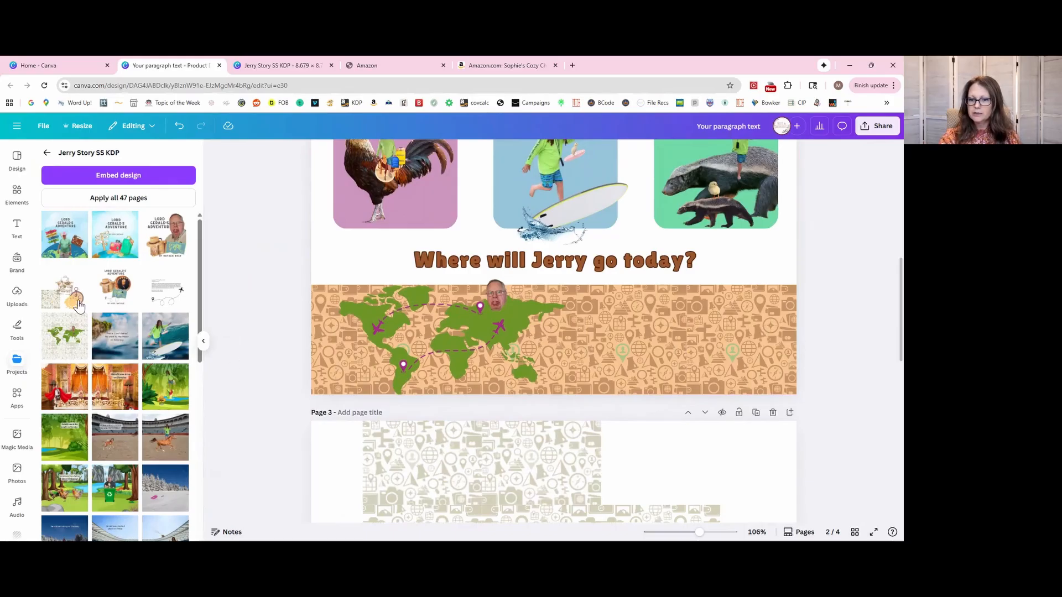
scroll(620, 305, "down", 10)
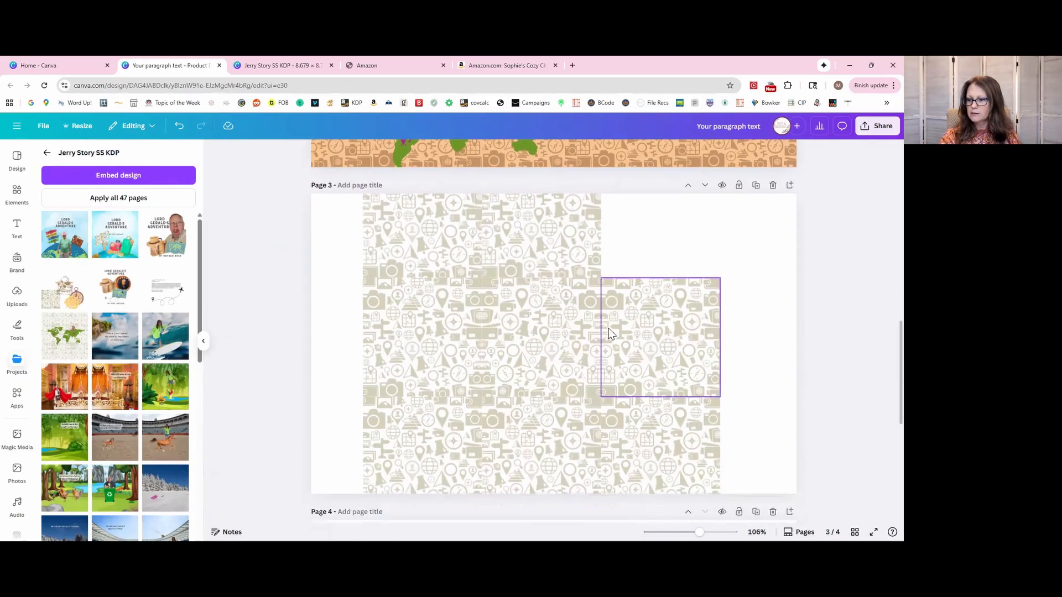
left_click(672, 188)
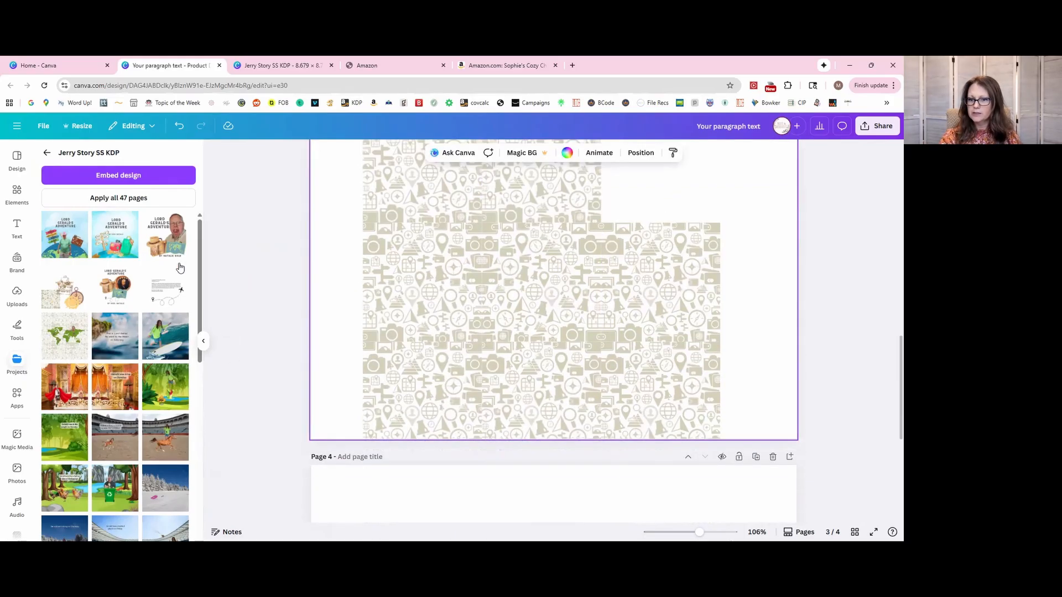
left_click(75, 294)
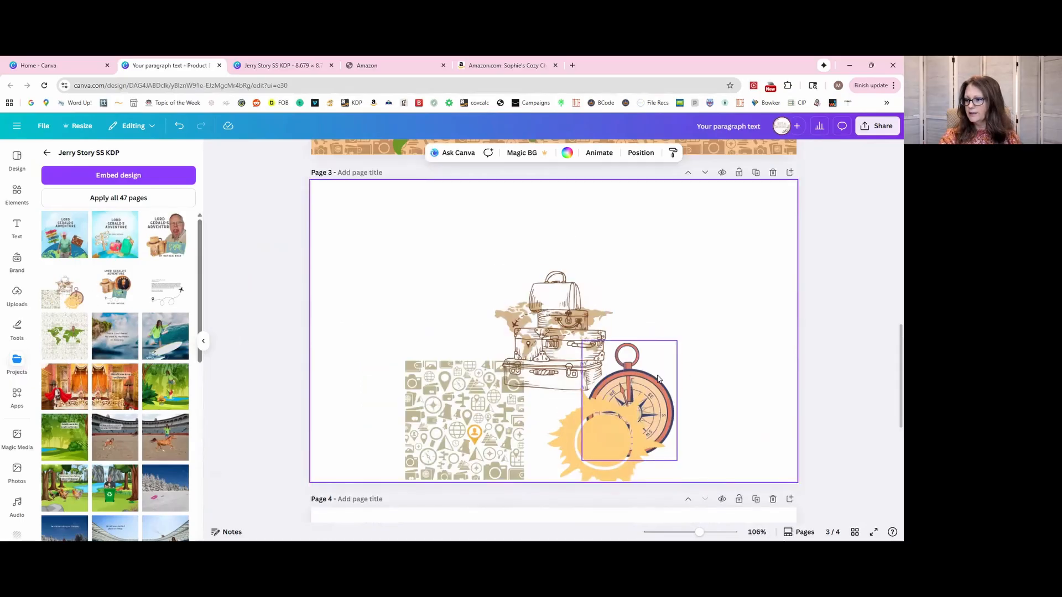
- Move the compass from page 3 onto the right part of page 2's patterned band
left_click(656, 379)
left_click_drag(657, 380, 757, 235)
scroll(720, 343, "up", 3)
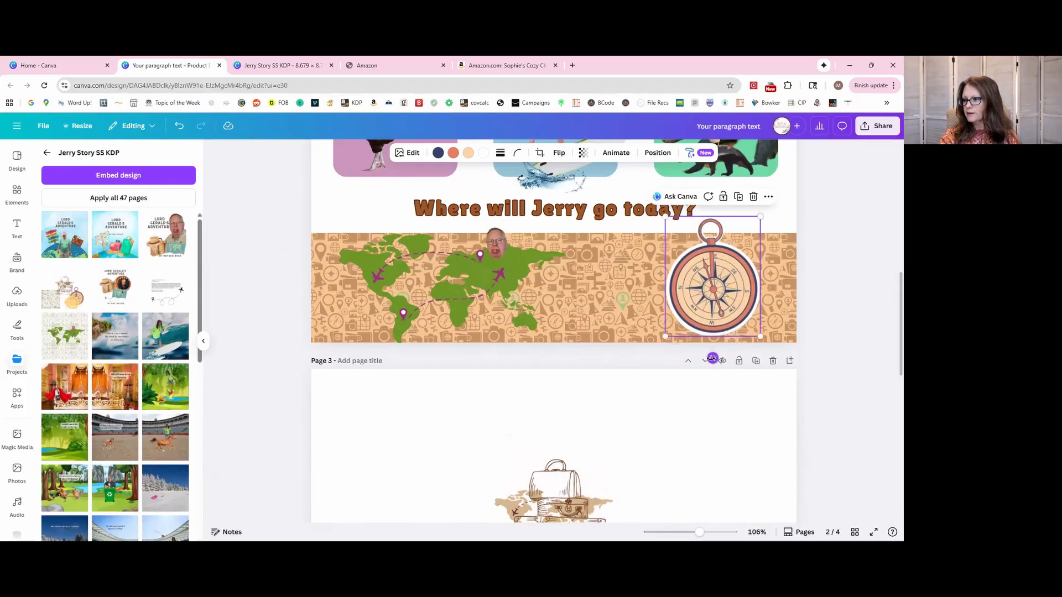
- Tilt the compass slightly clockwise and shrink it to about 154 × 194 px so that it fits within the band
left_click_drag(713, 359, 687, 357)
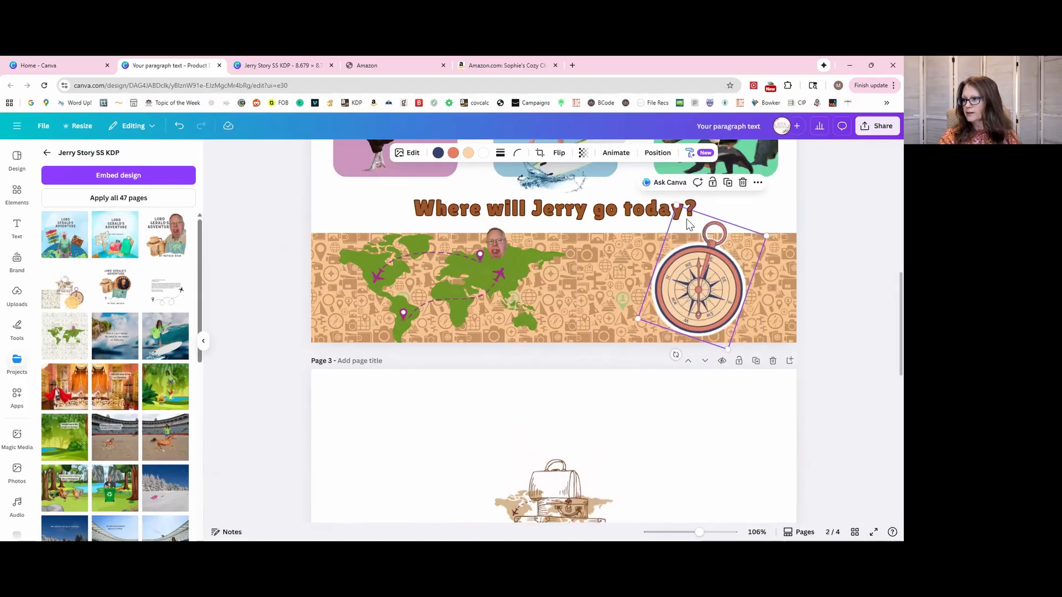
left_click_drag(692, 207, 686, 226)
left_click_drag(706, 316, 703, 316)
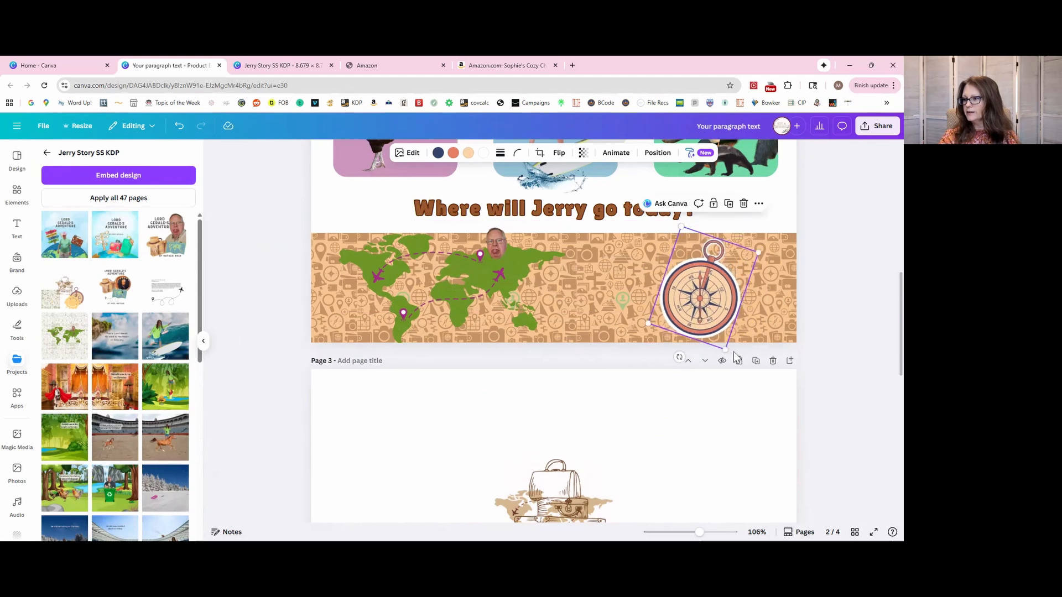
left_click_drag(726, 349, 728, 352)
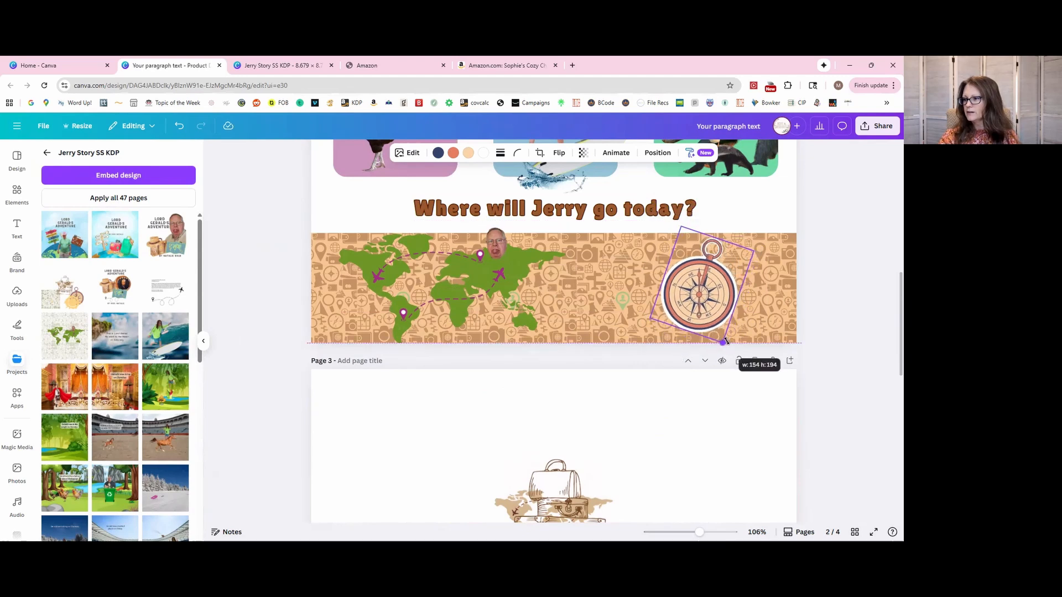
left_click(848, 263)
- Set up the design's download as a JPG at size 2 (1,940 × 1,200 px) with quality 100
scroll(849, 264, "up", 3)
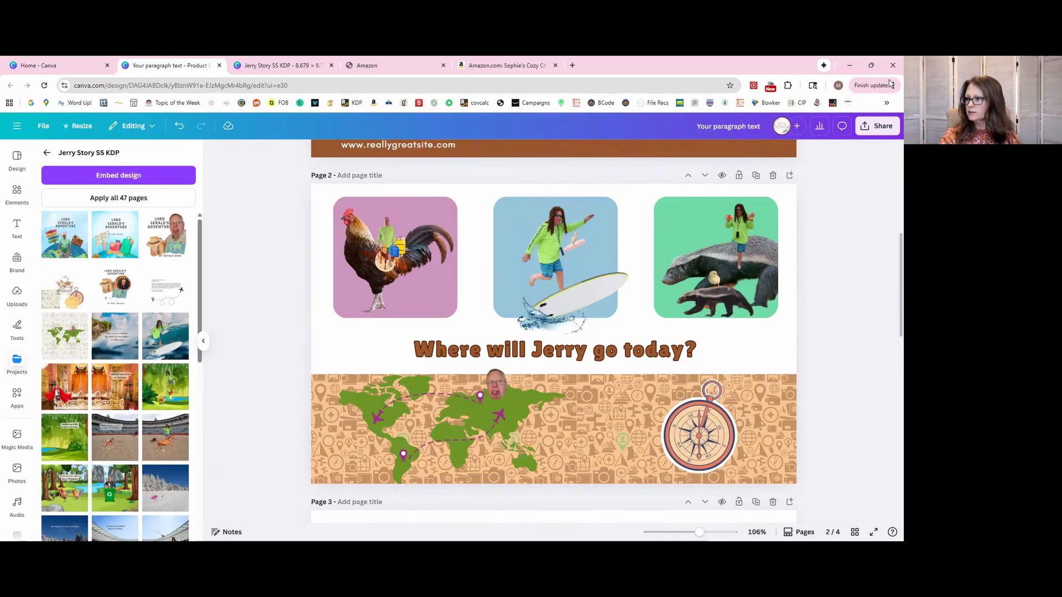
left_click(879, 128)
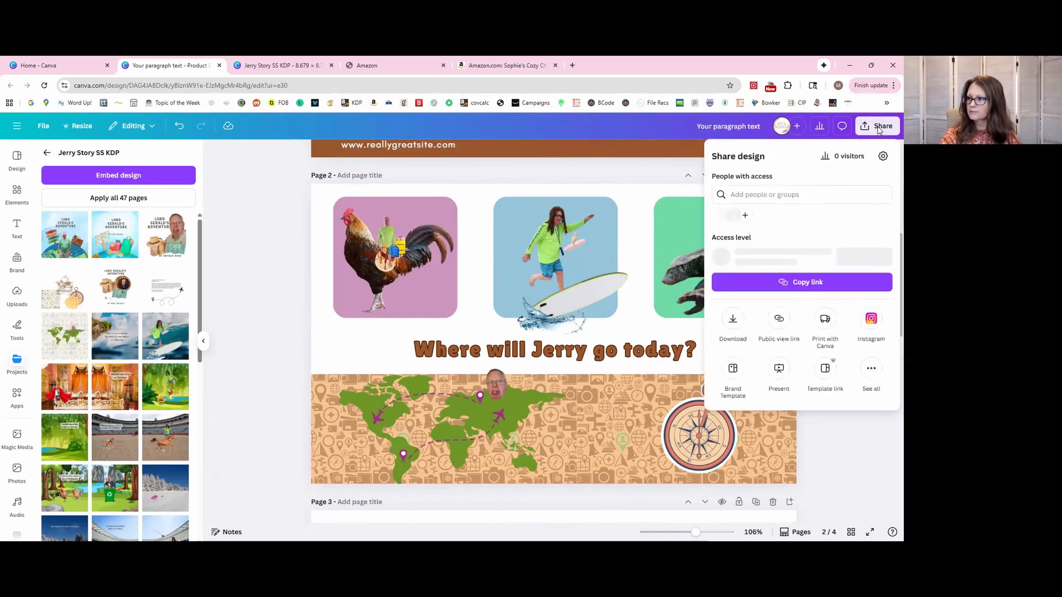
left_click(741, 323)
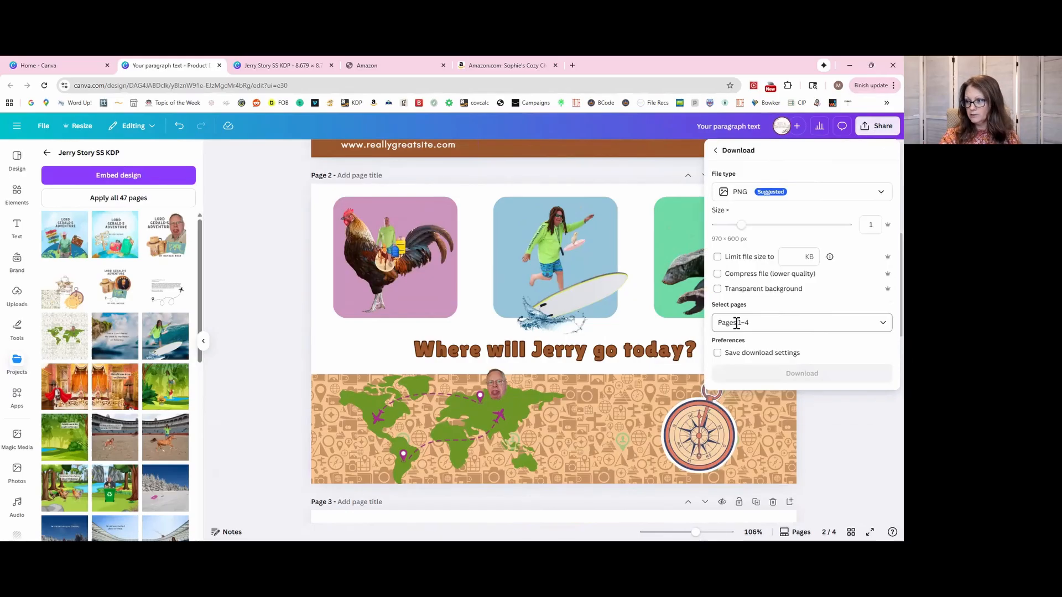
left_click(734, 195)
left_click(749, 219)
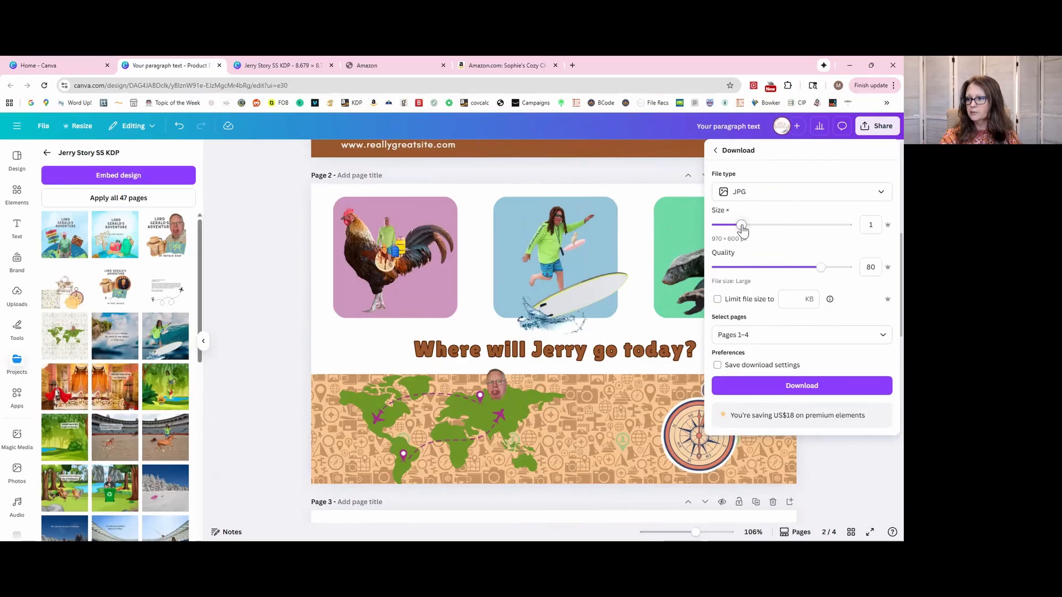
left_click_drag(741, 229, 790, 230)
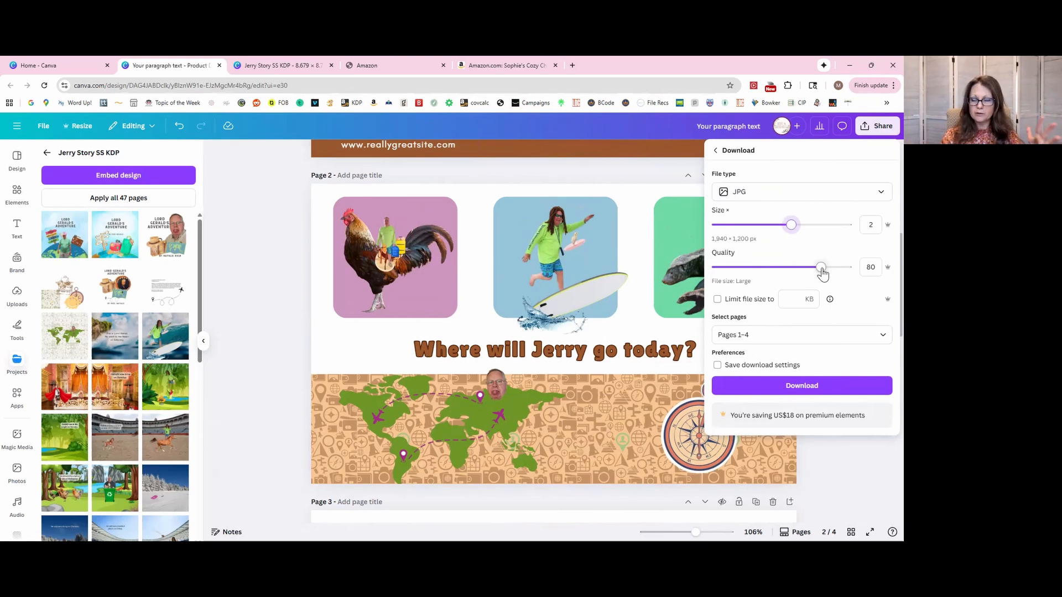
left_click_drag(822, 271, 850, 269)
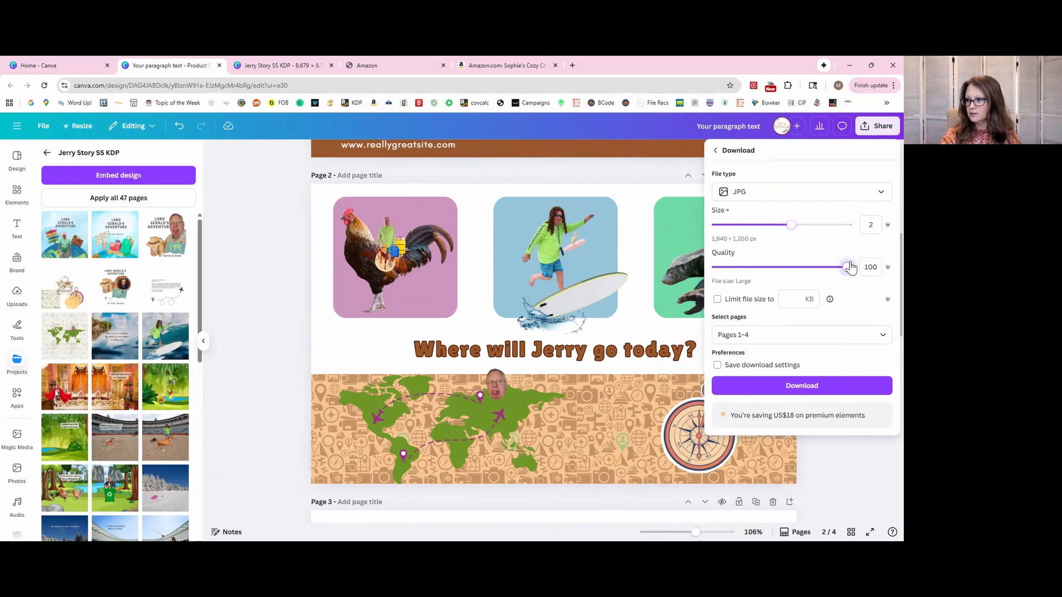
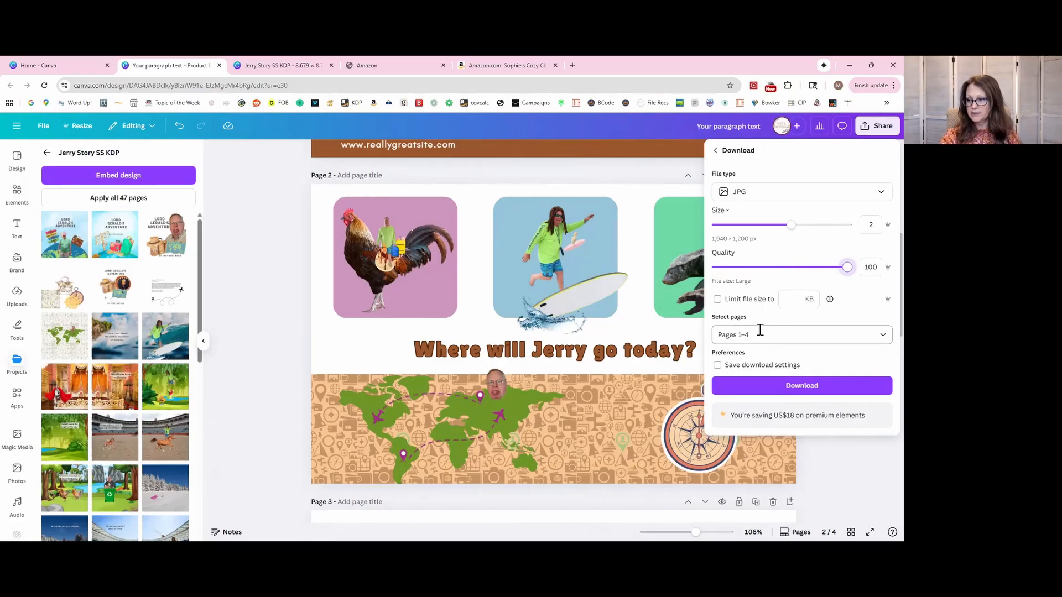
- Limit the download to the current page, page 2, and download it
left_click(760, 332)
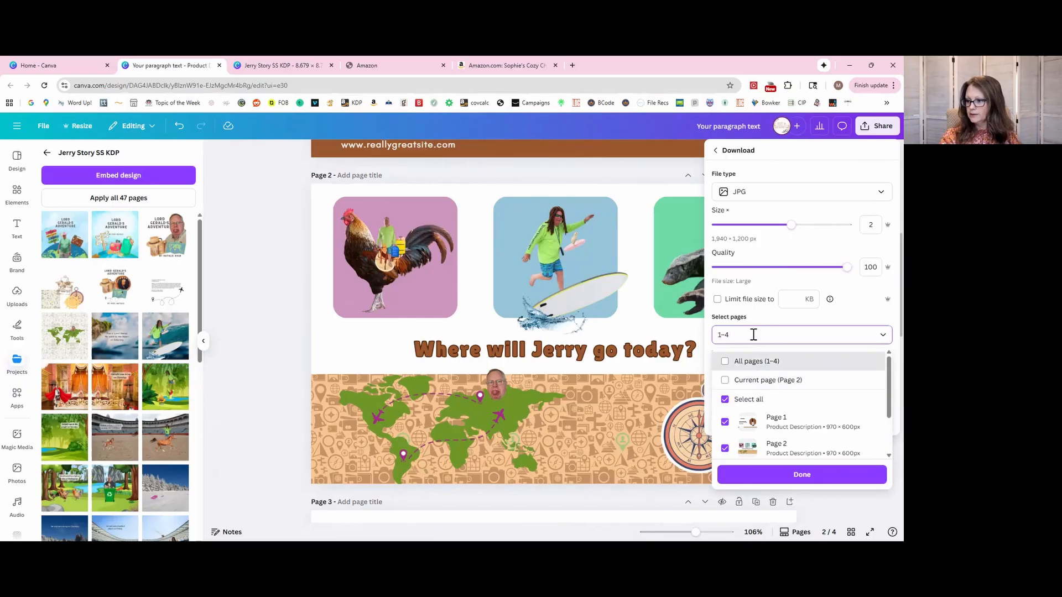
left_click(744, 383)
scroll(808, 437, "down", 1)
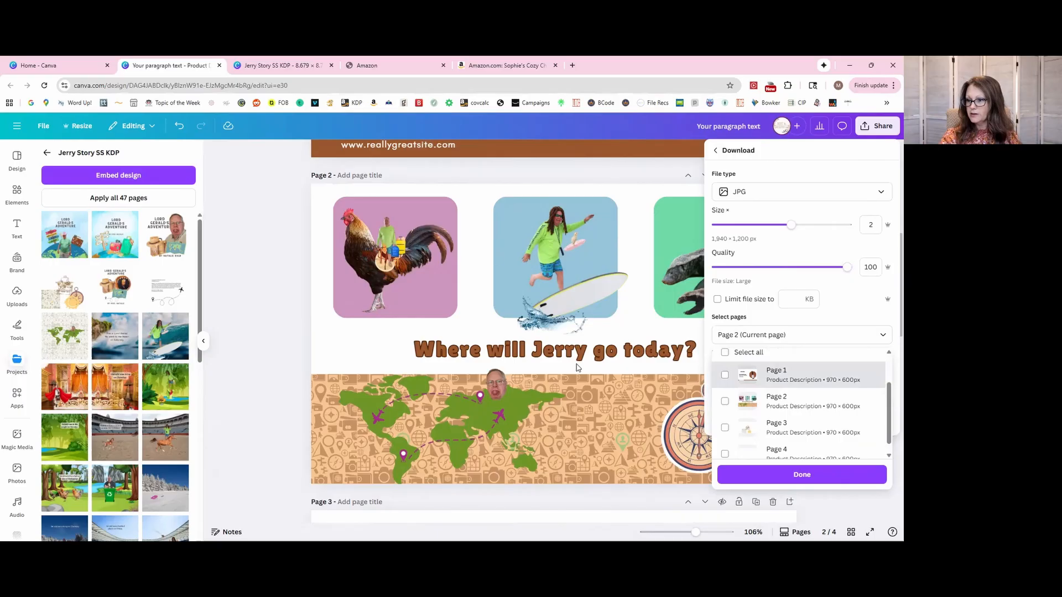
scroll(775, 378, "up", 1)
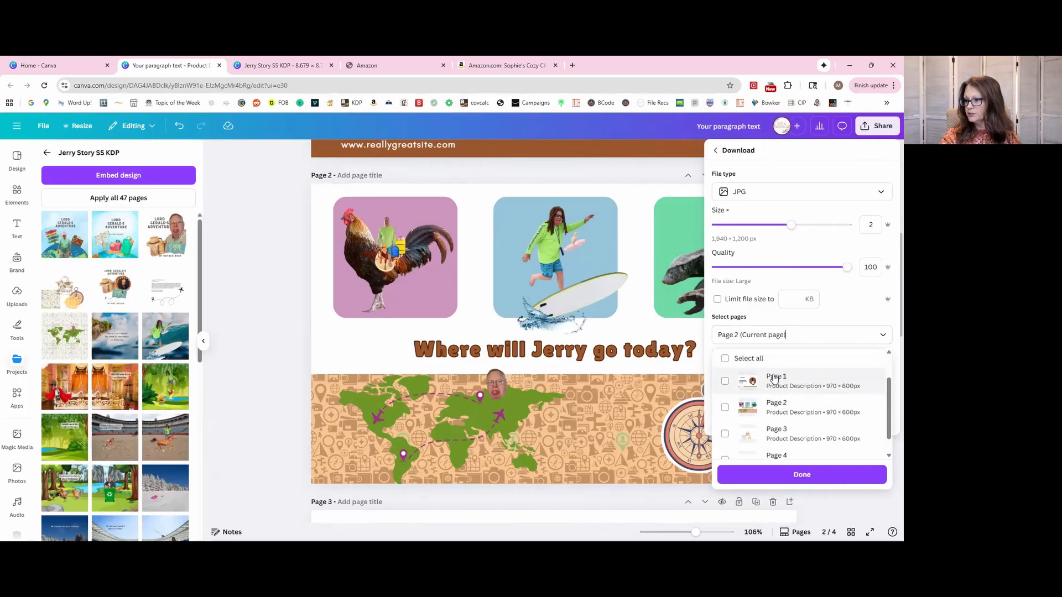
scroll(774, 378, "up", 2)
left_click(790, 474)
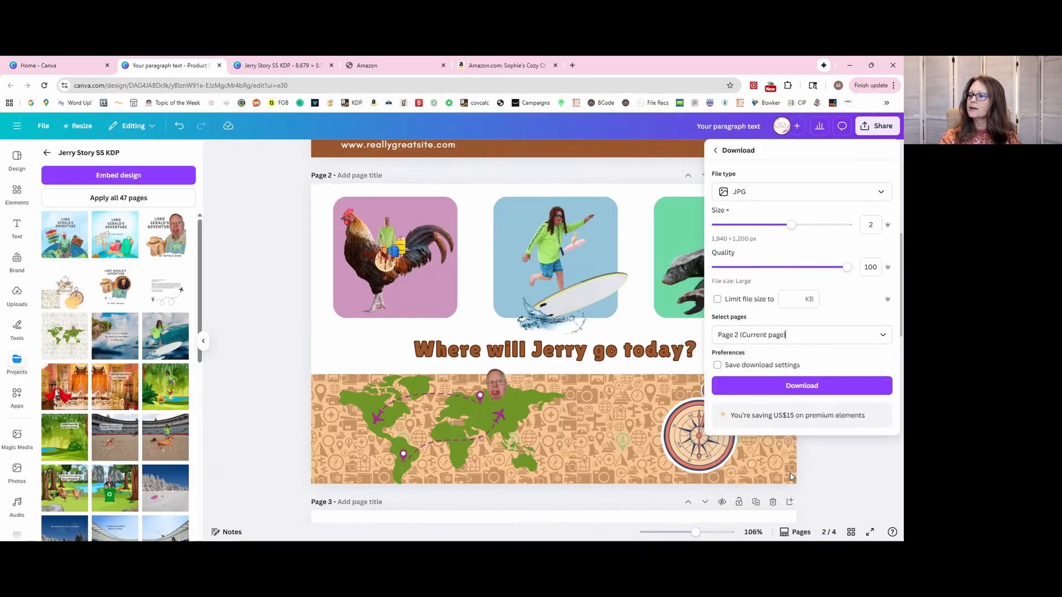
left_click(796, 389)
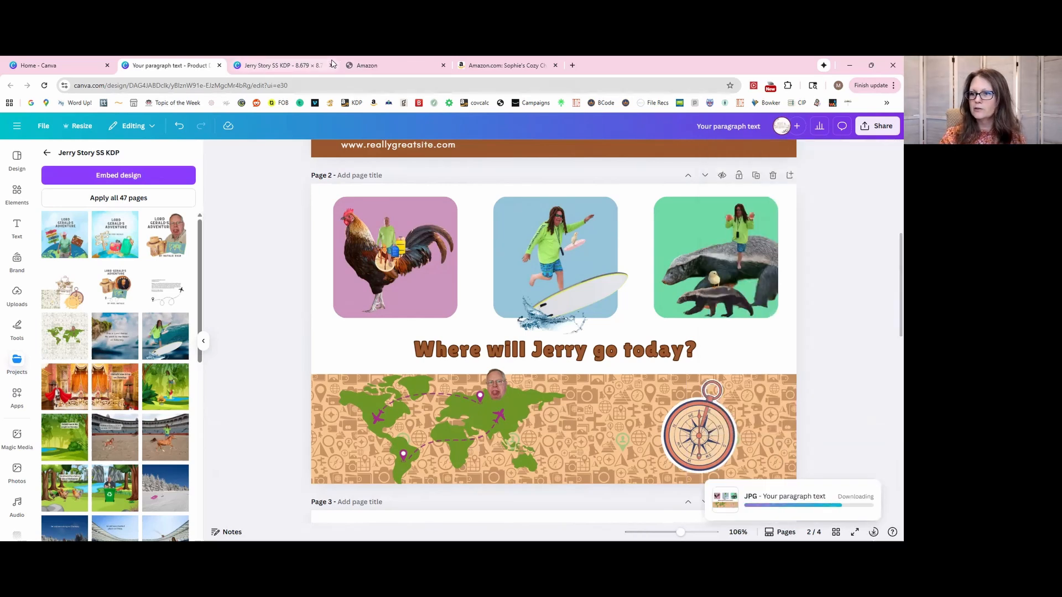
- Switch to the Amazon A+ content page and upload Your paragraph text.jpg for the Standard Image Header With Text module's image
left_click(357, 66)
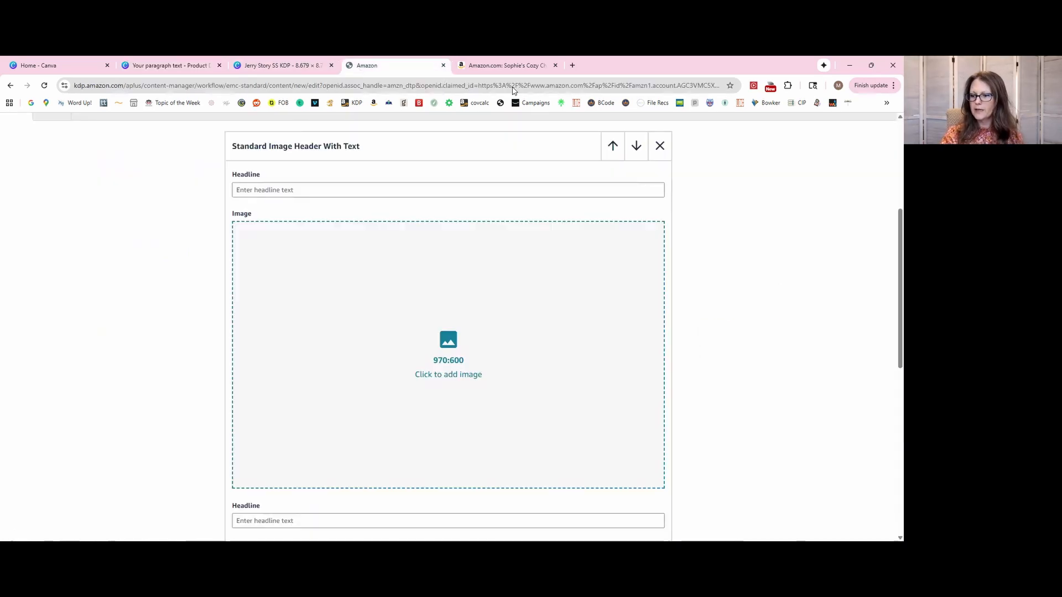
left_click(449, 342)
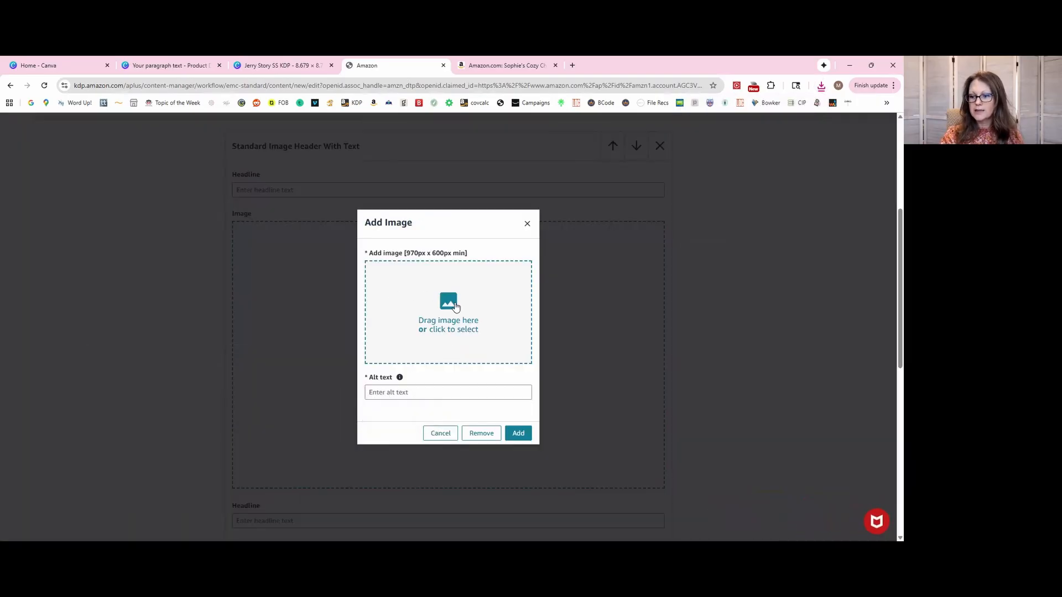
left_click(446, 304)
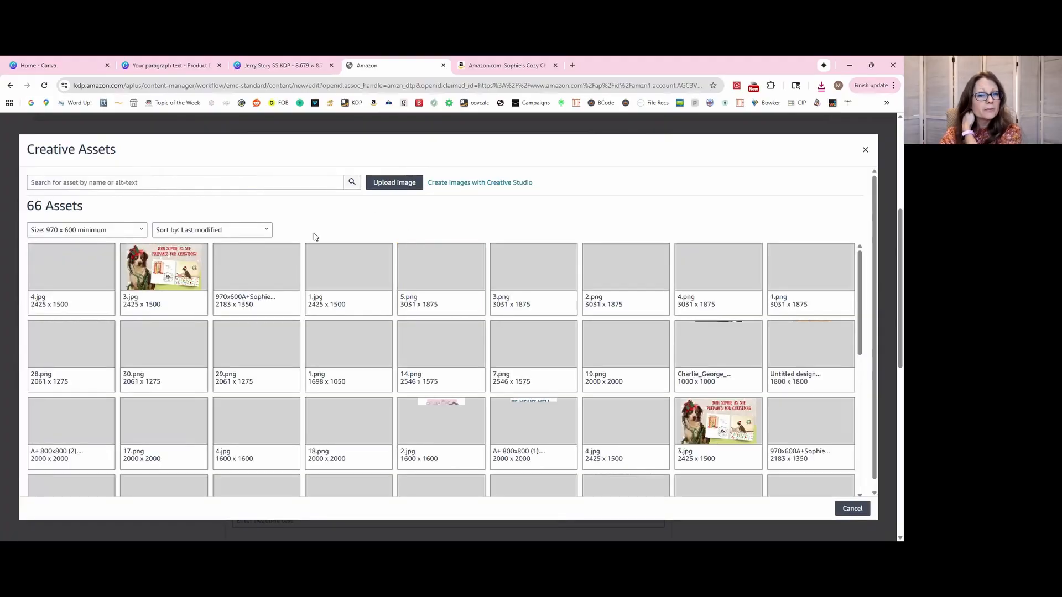
left_click(394, 185)
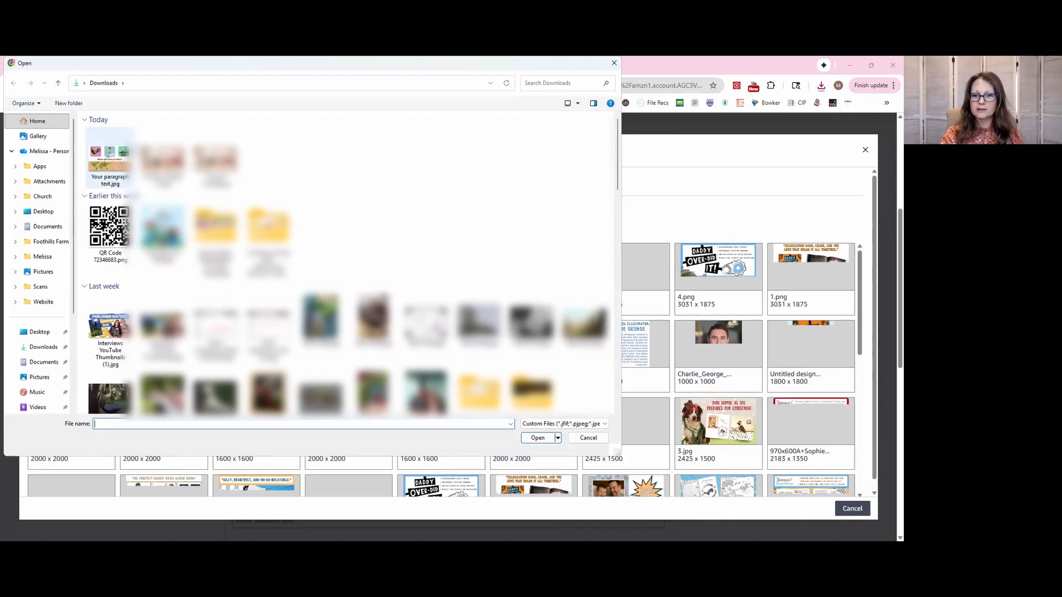
left_click(108, 163)
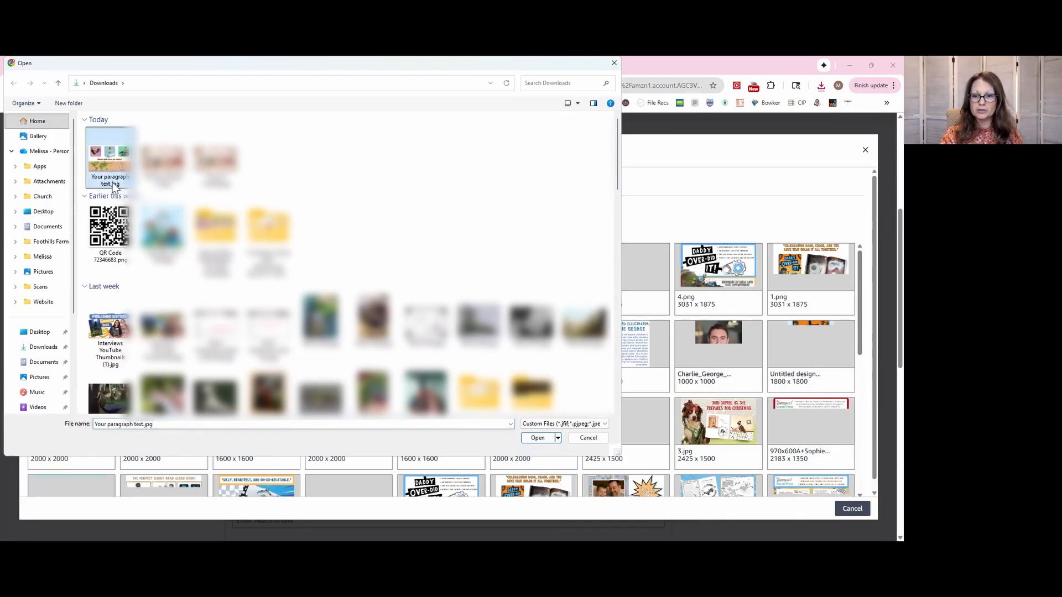
left_click(546, 437)
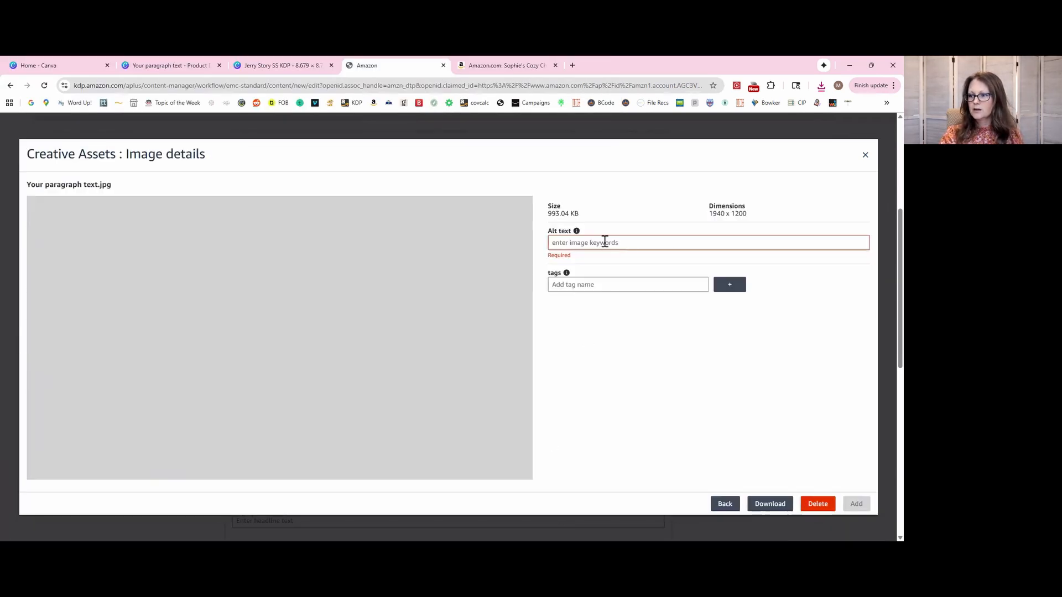
- Enter the alt text "Old man traveling on animals around the world" and add the tag "Lord Gerald's Amazing Week"
left_click(585, 244)
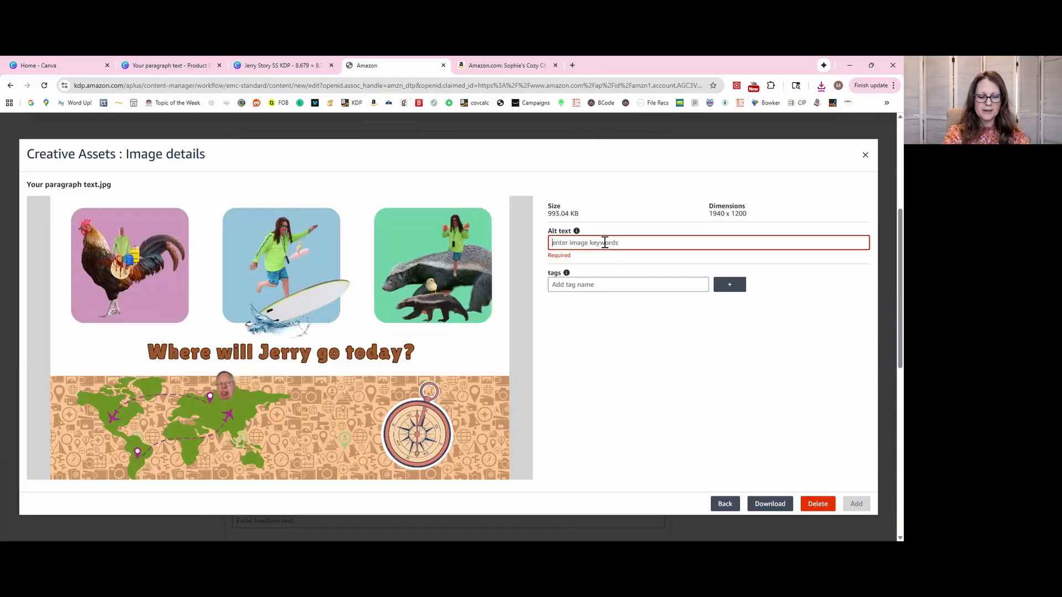
type("O")
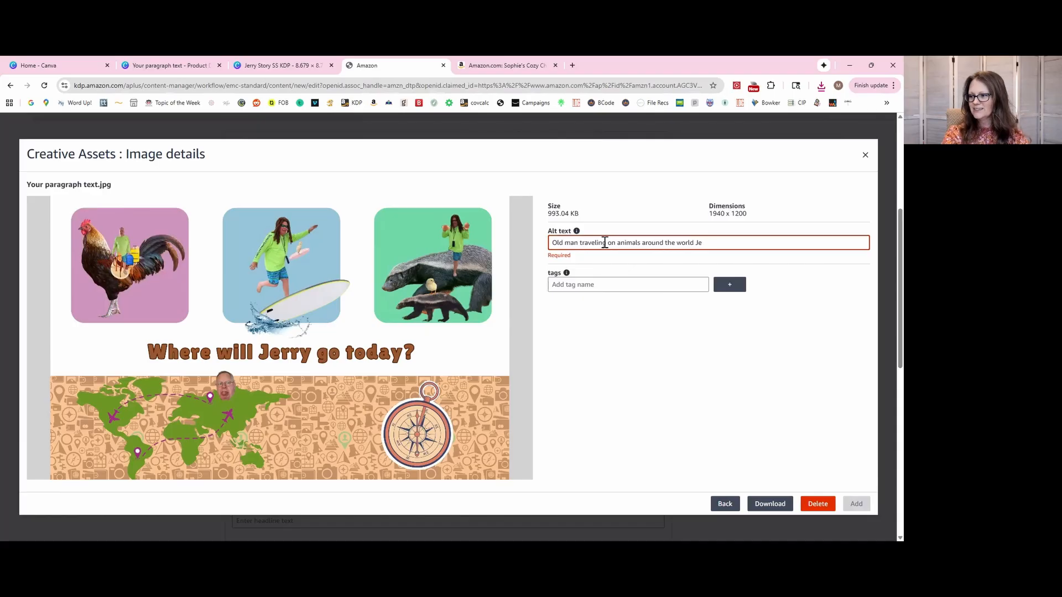
left_click(568, 282)
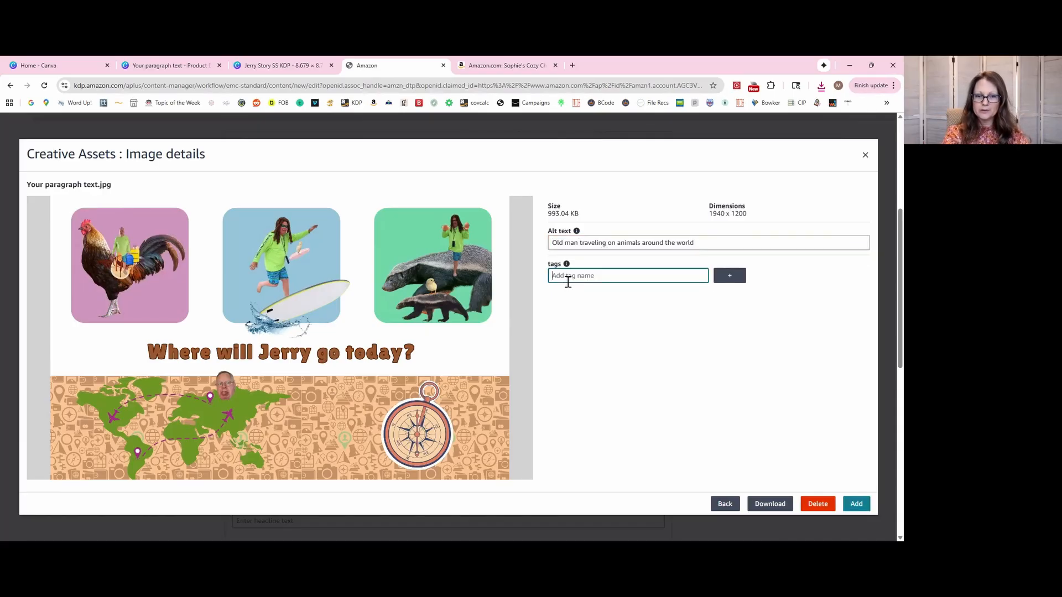
type("Lord Gerald's Week")
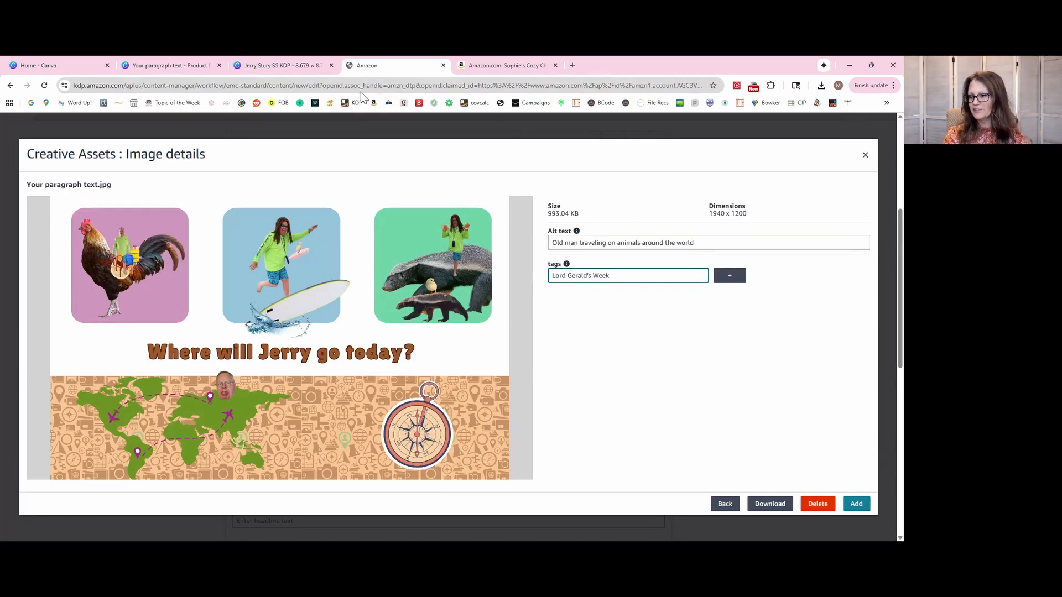
left_click(593, 276)
type("Amazing")
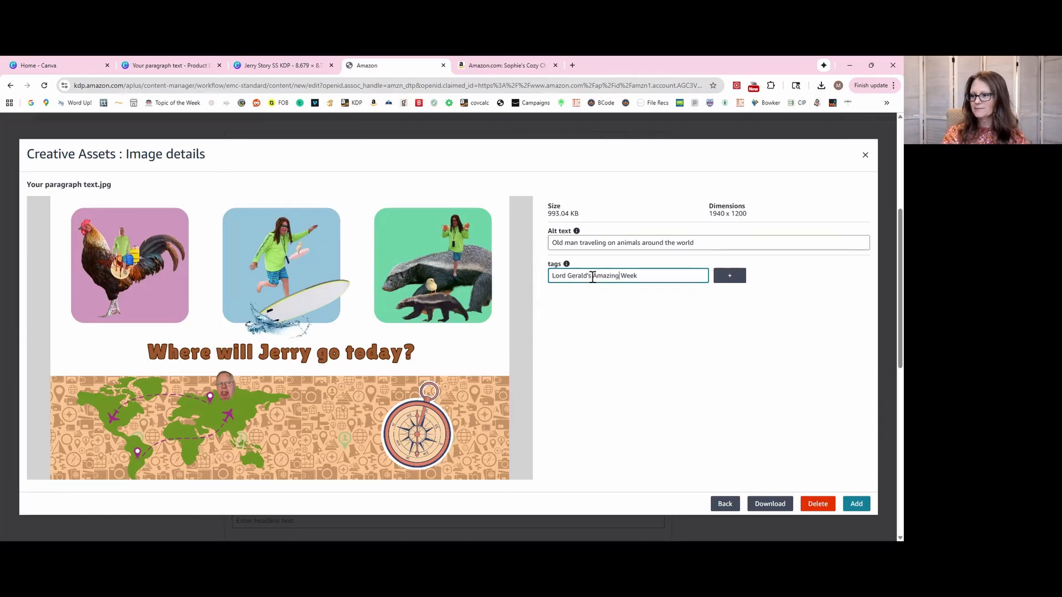
left_click(722, 275)
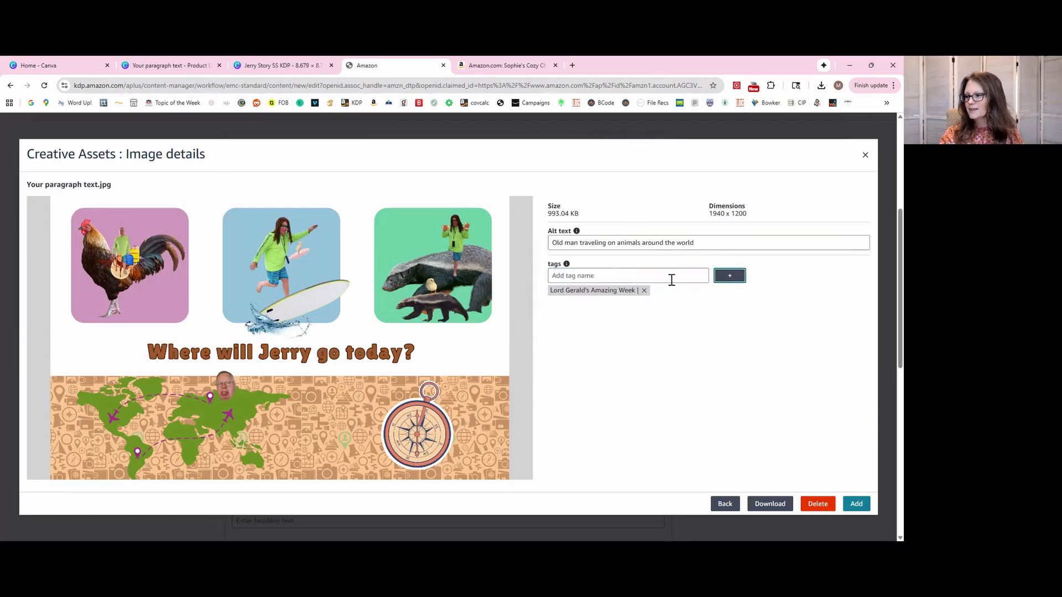
- Add a second tag with the person's name and insert the uploaded image into the header module
left_click(636, 276)
type("Miss. Natalie")
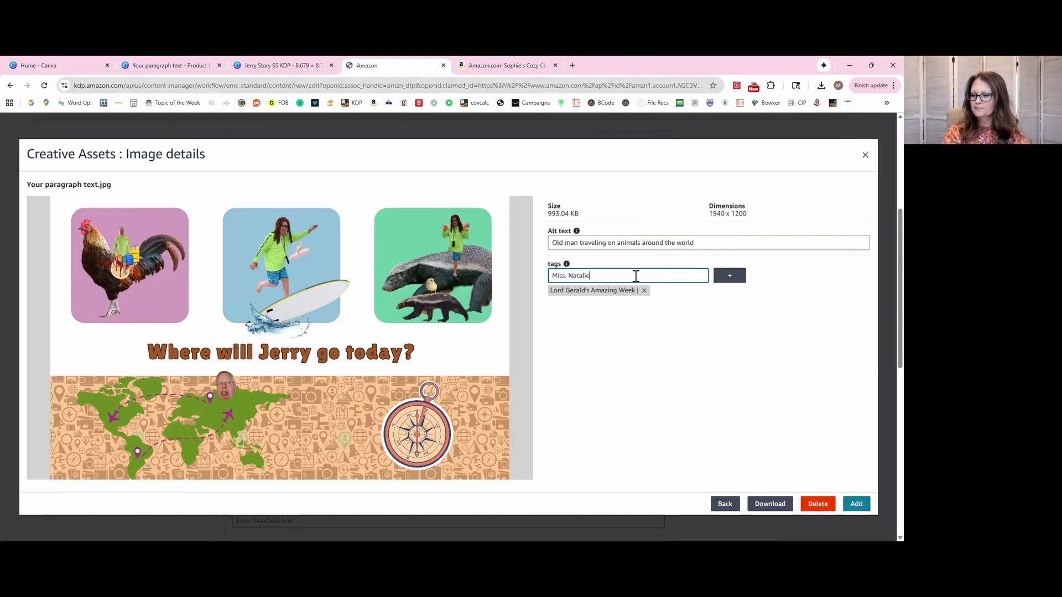
left_click(715, 280)
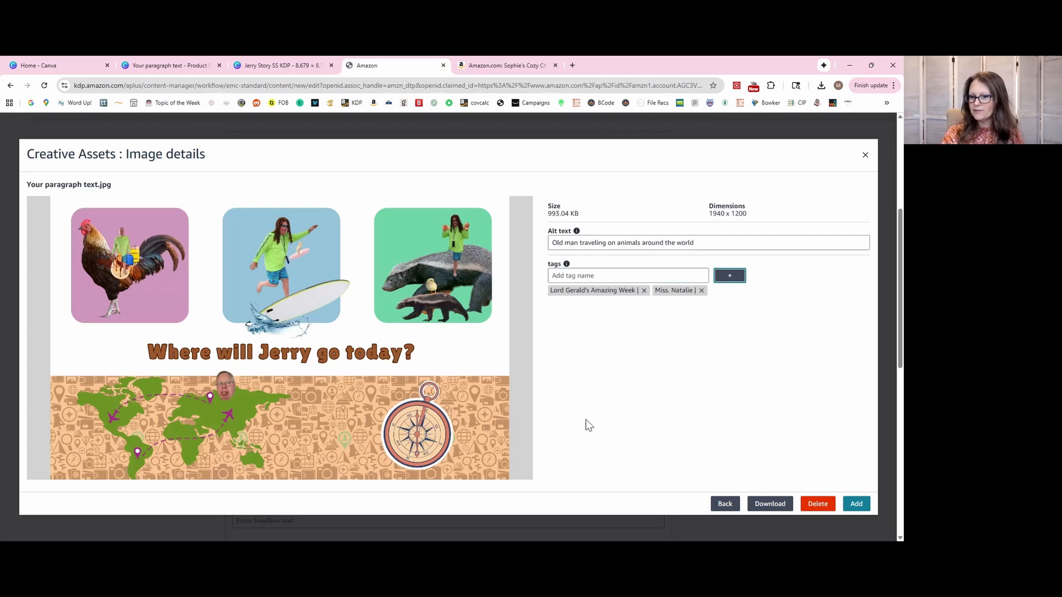
left_click(857, 504)
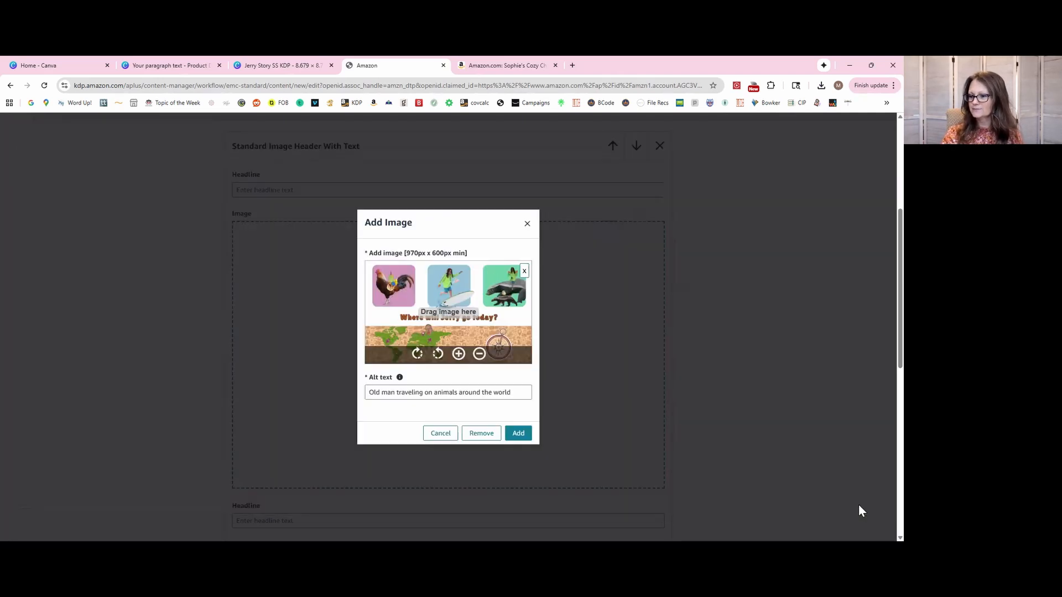
left_click(518, 434)
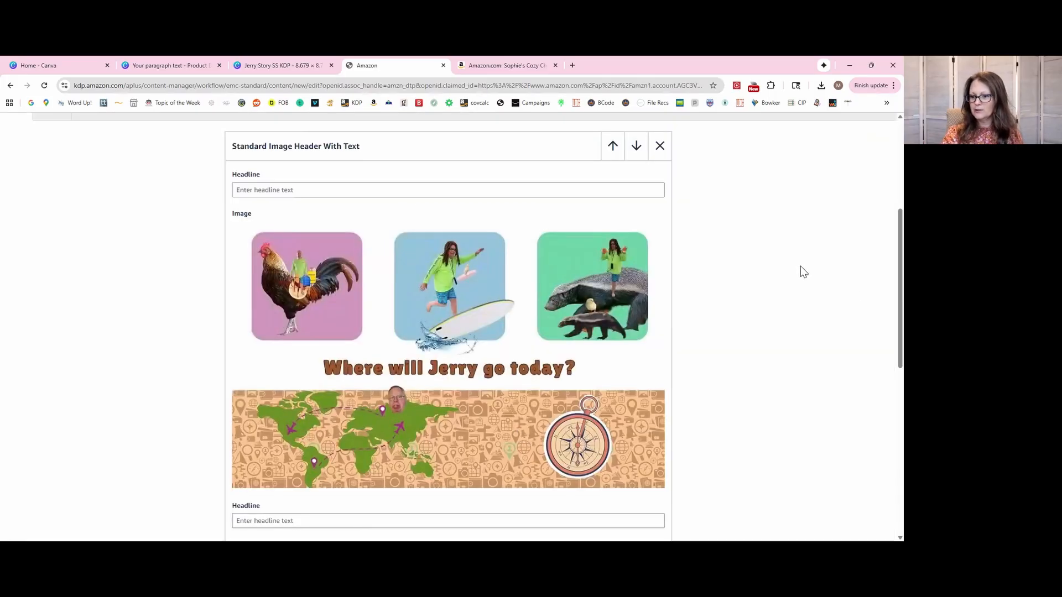
- Check the header module and advance the Jerry Book content to the Apply ASINs stage
scroll(818, 226, "down", 2)
scroll(763, 277, "up", 3)
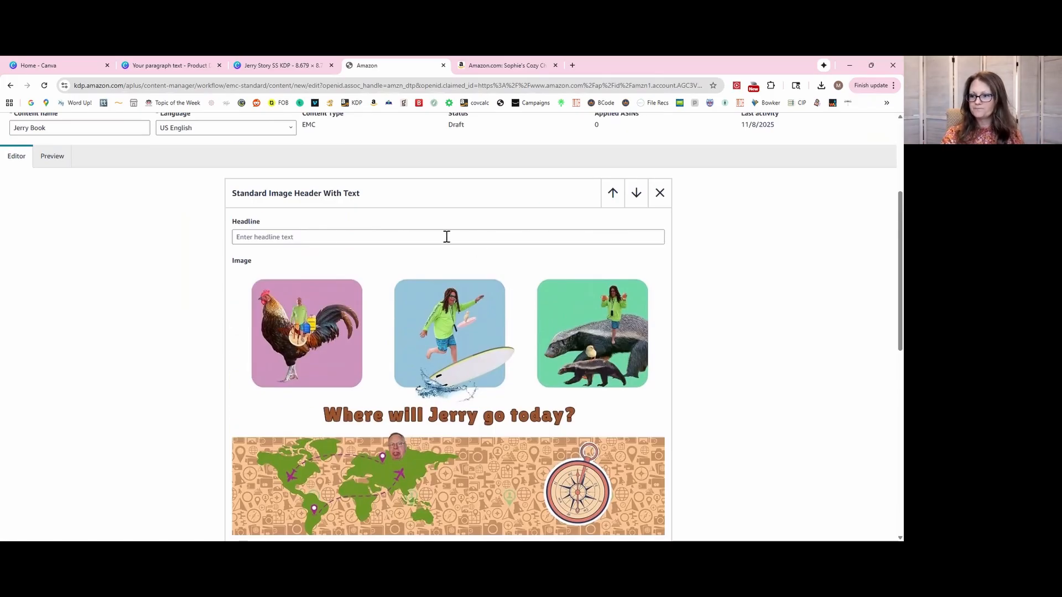
scroll(730, 363, "down", 2)
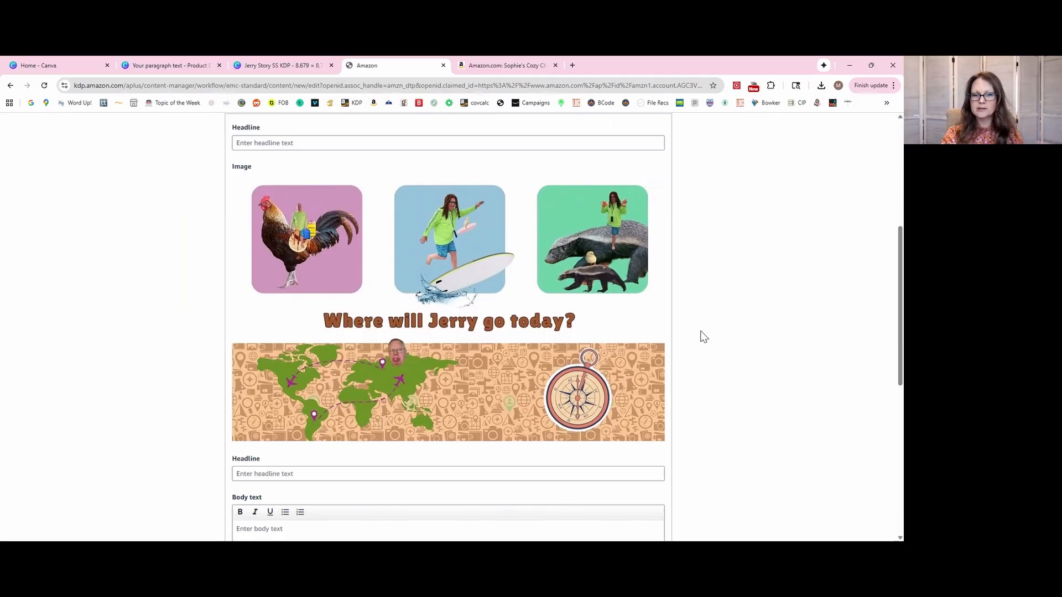
scroll(763, 336, "up", 3)
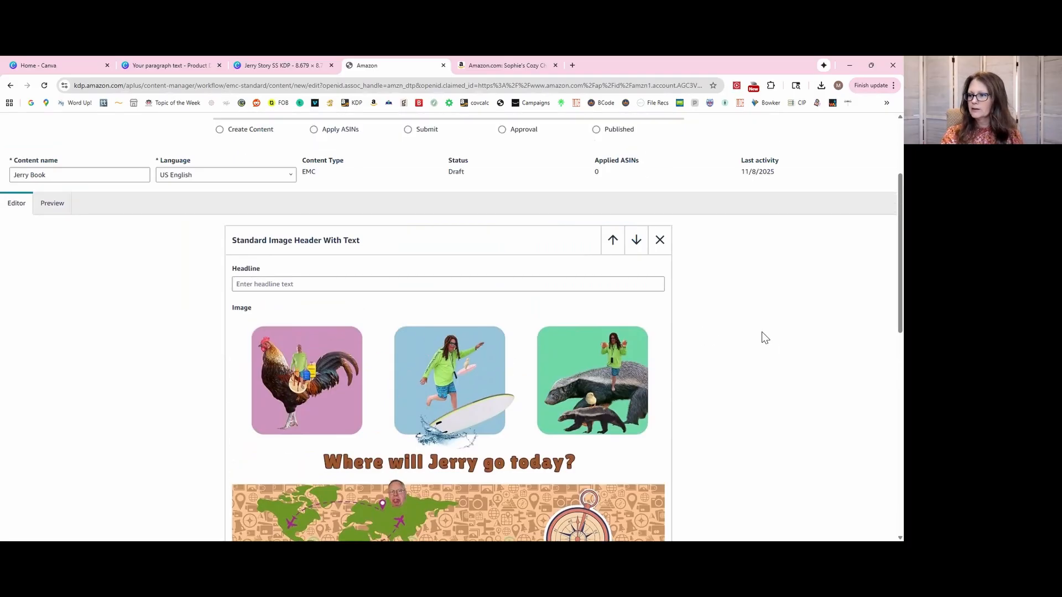
scroll(608, 293, "down", 10)
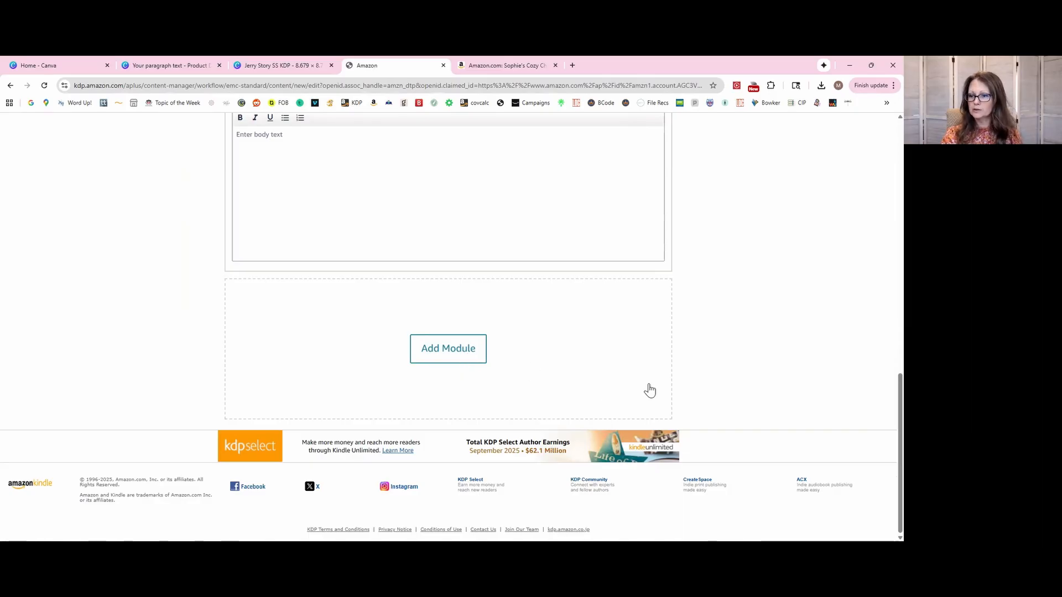
scroll(647, 384, "up", 6)
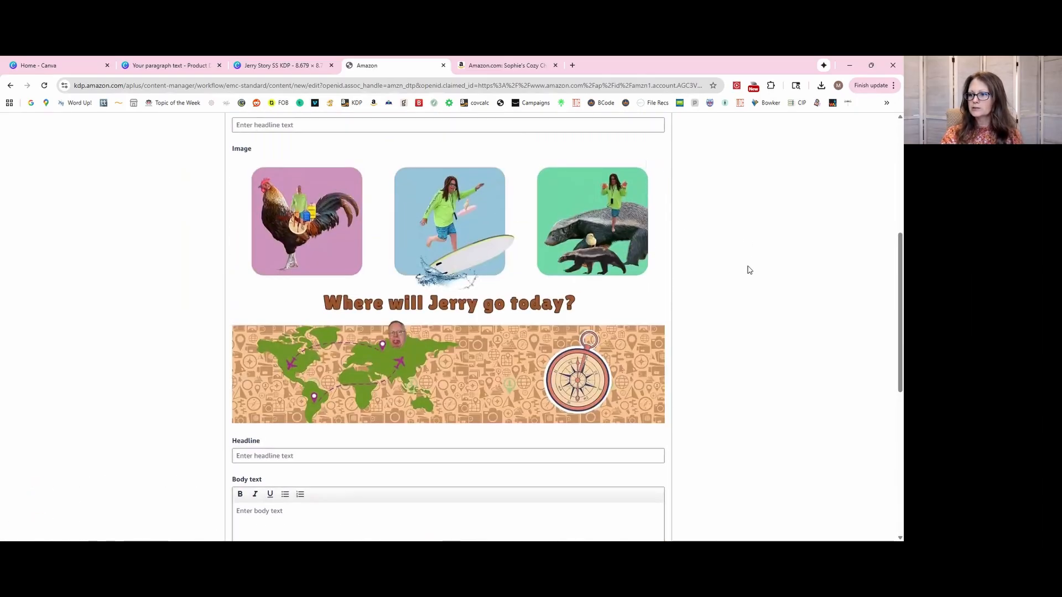
scroll(751, 270, "up", 5)
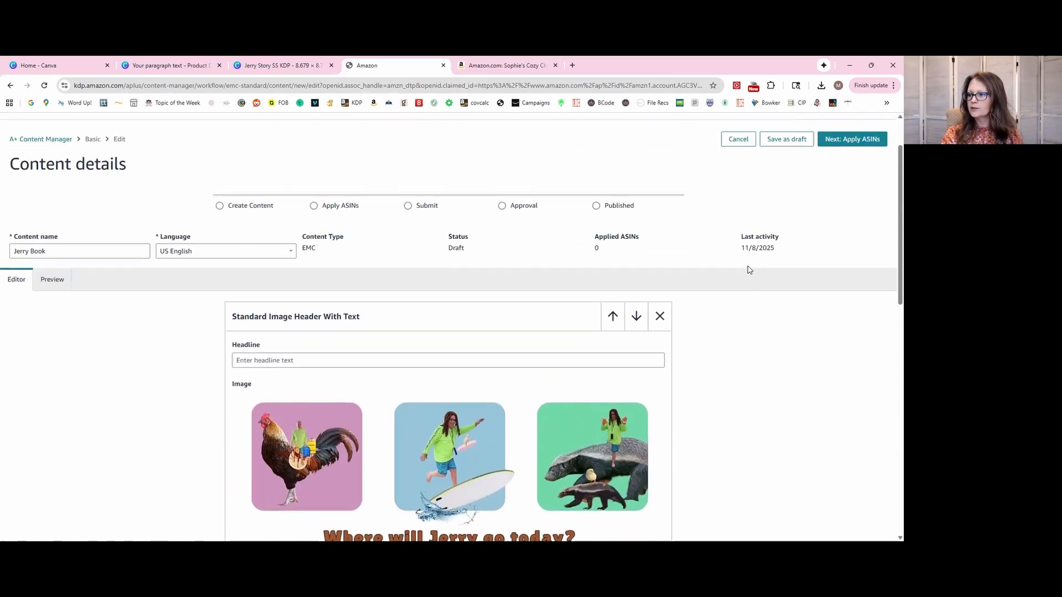
left_click(856, 143)
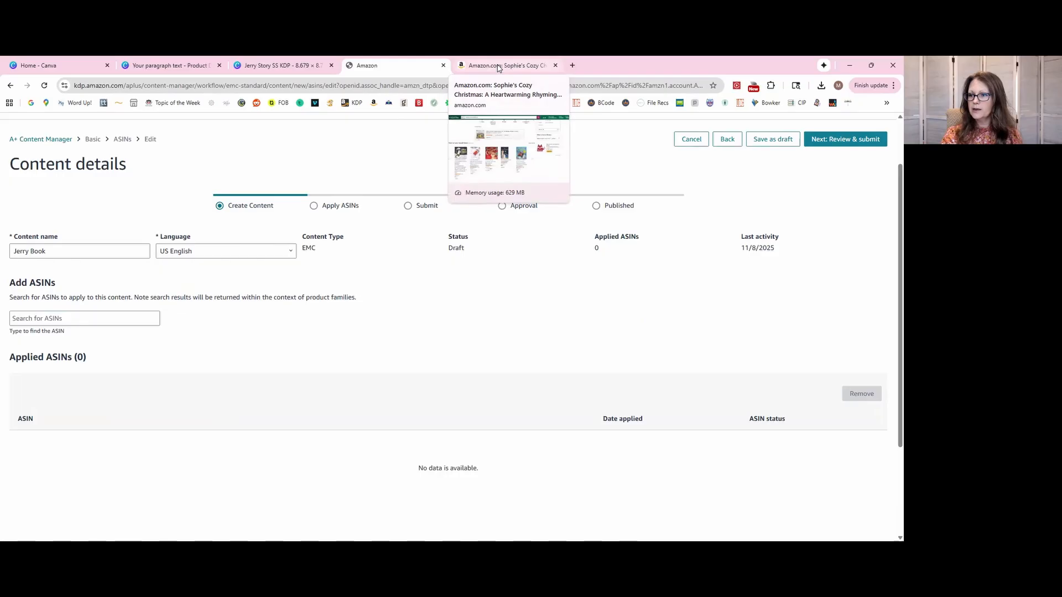
- Open the KDP Bookshelf in a new tab and copy the paperback ASIN of Lord Gerald's Adventure
left_click(572, 66)
left_click(356, 107)
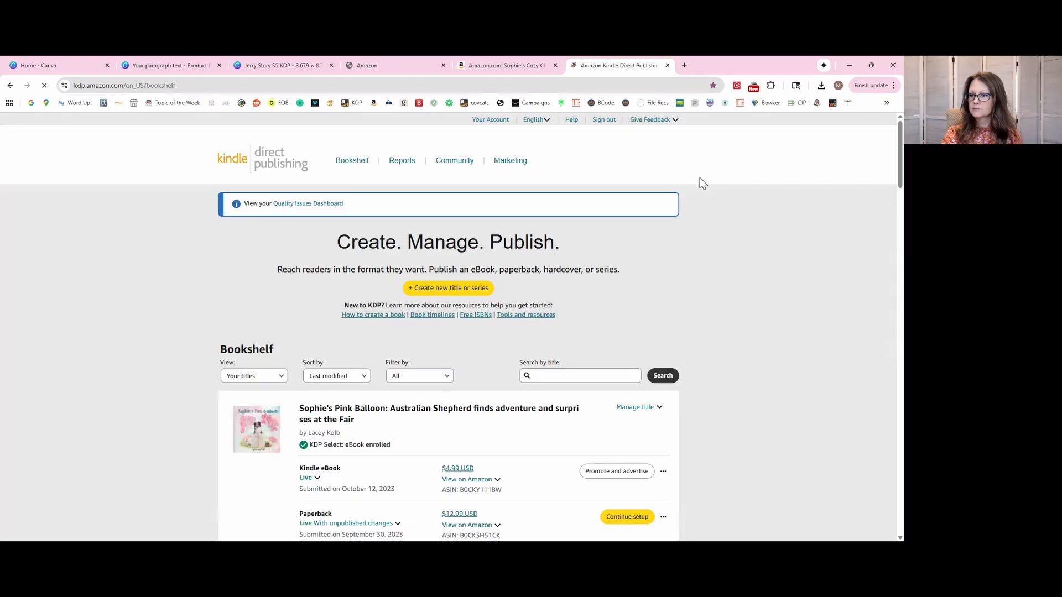
scroll(430, 280, "down", 18)
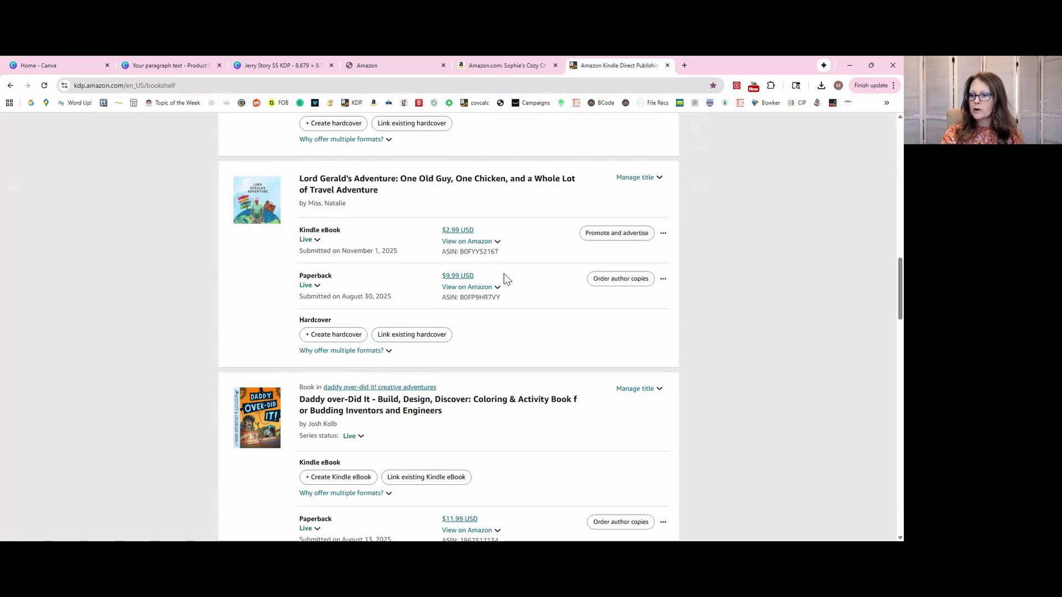
left_click(456, 283)
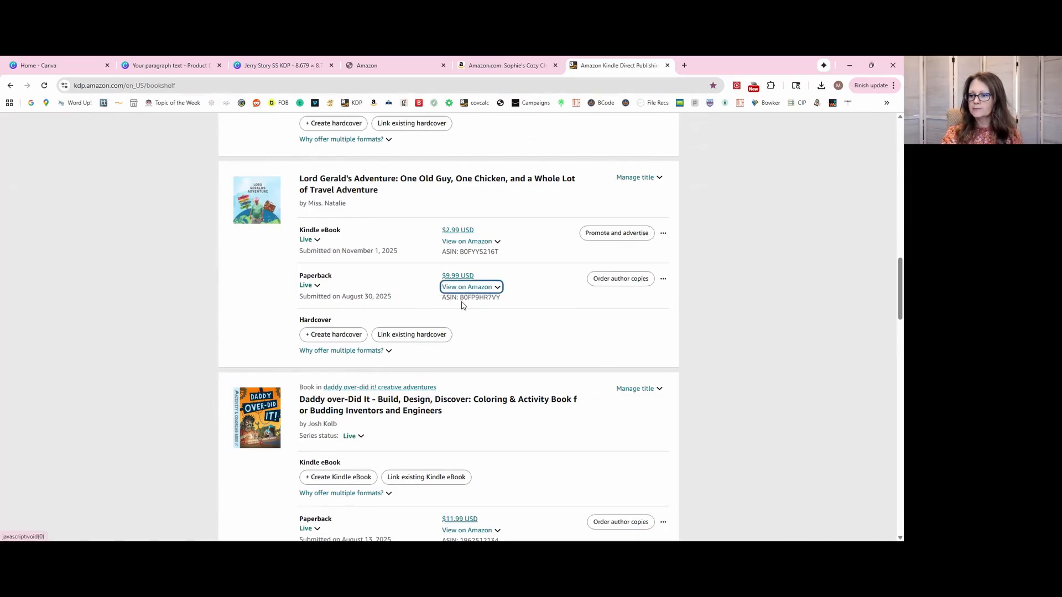
left_click(506, 299)
left_click_drag(506, 298, 462, 299)
key("ctrl+c")
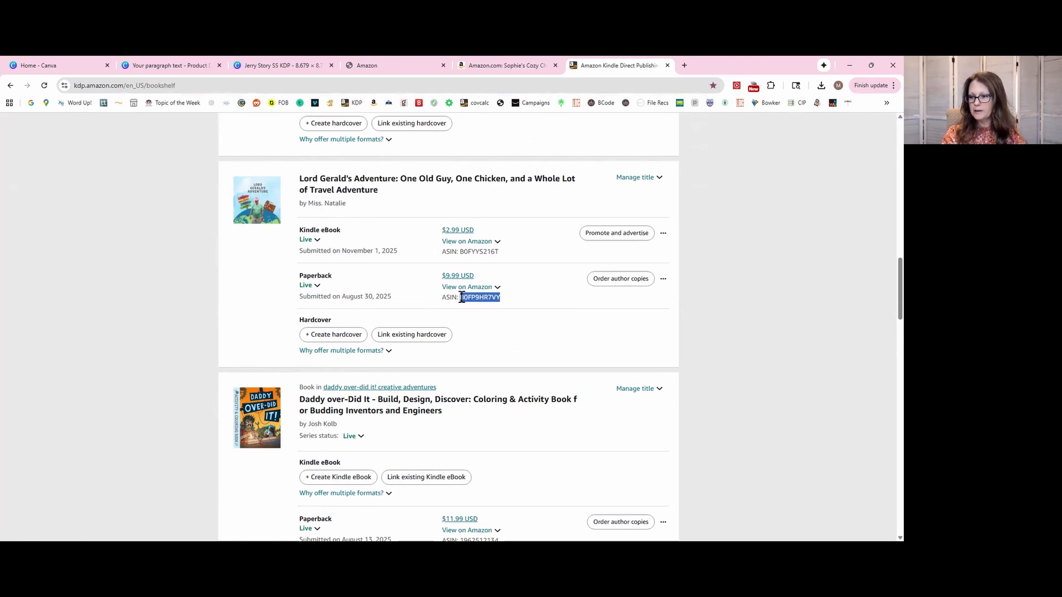
- Return to the A+ content page, search the ASINs for B0FP9HR7VY and choose the matching Lord Gerald's Adventure entry
left_click(396, 67)
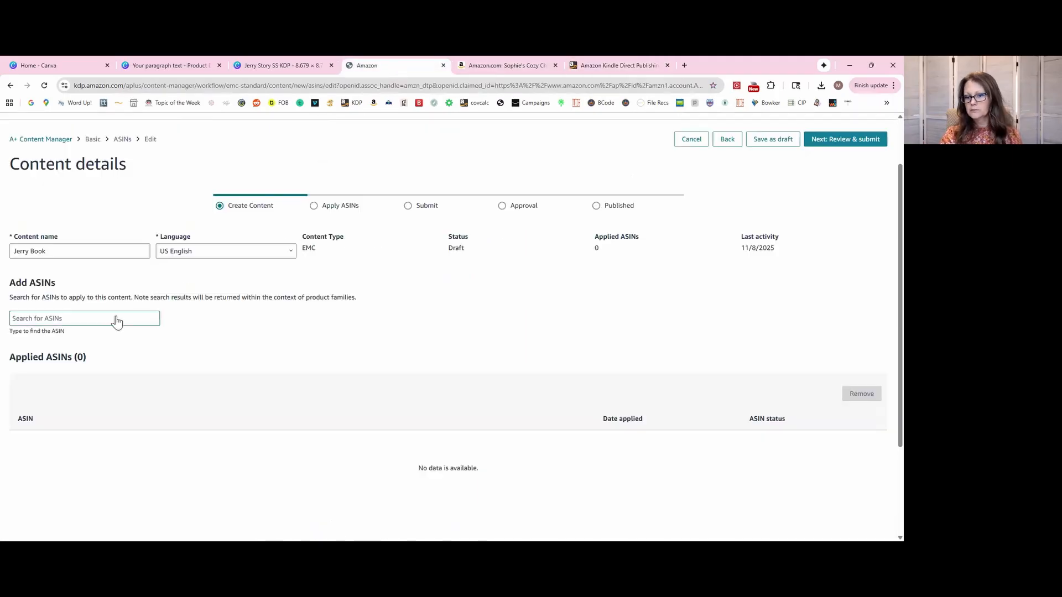
left_click(74, 319)
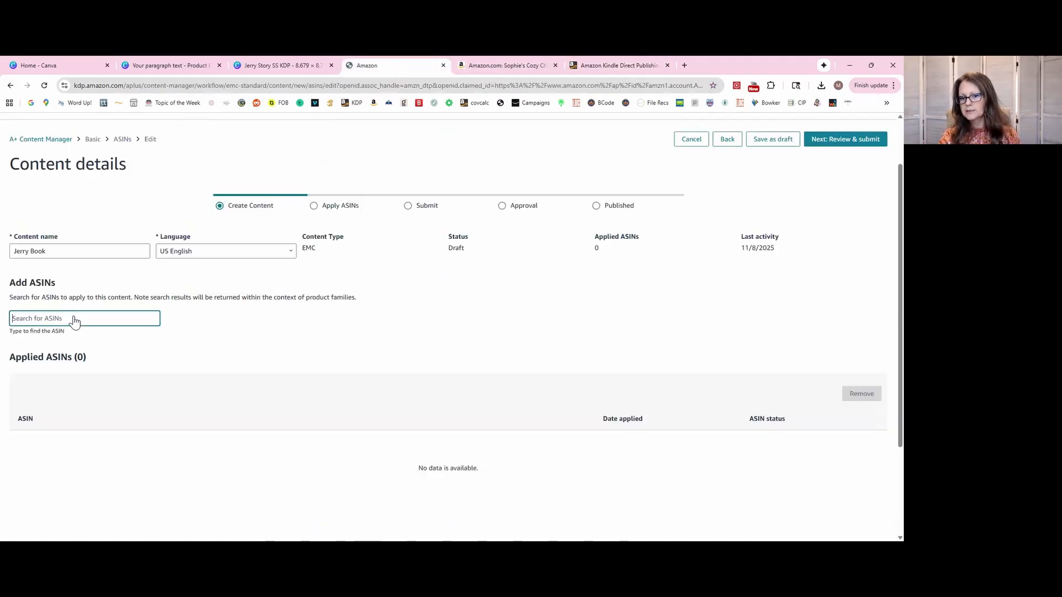
key("ctrl+v")
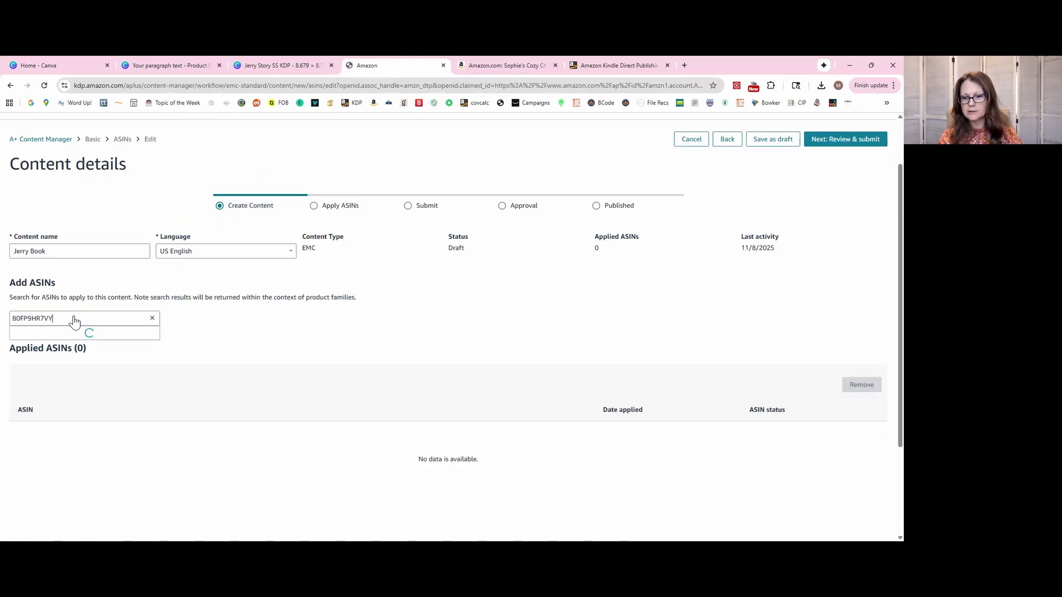
left_click(69, 346)
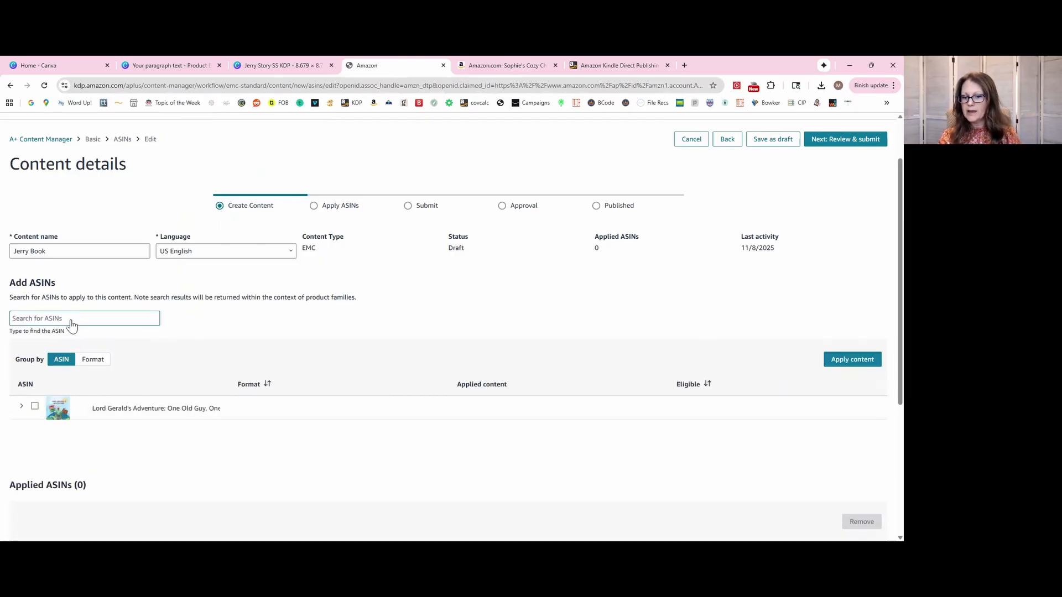
- Copy the Kindle eBook ASIN B0FYYS216T from the Bookshelf and look it up in the A+ content ASIN search
left_click(607, 63)
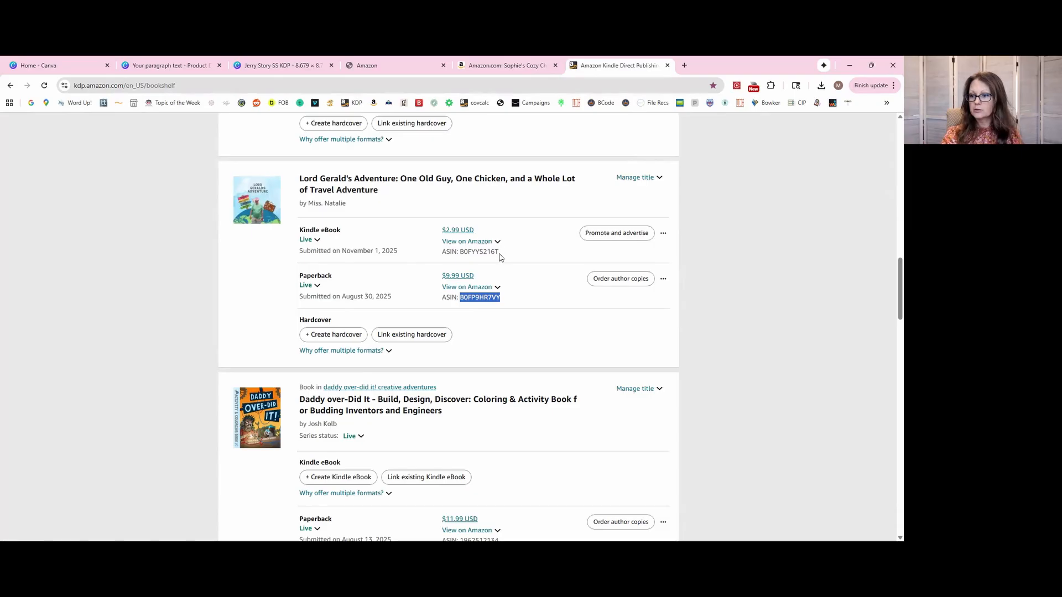
left_click_drag(500, 253, 459, 258)
key("ctrl+c")
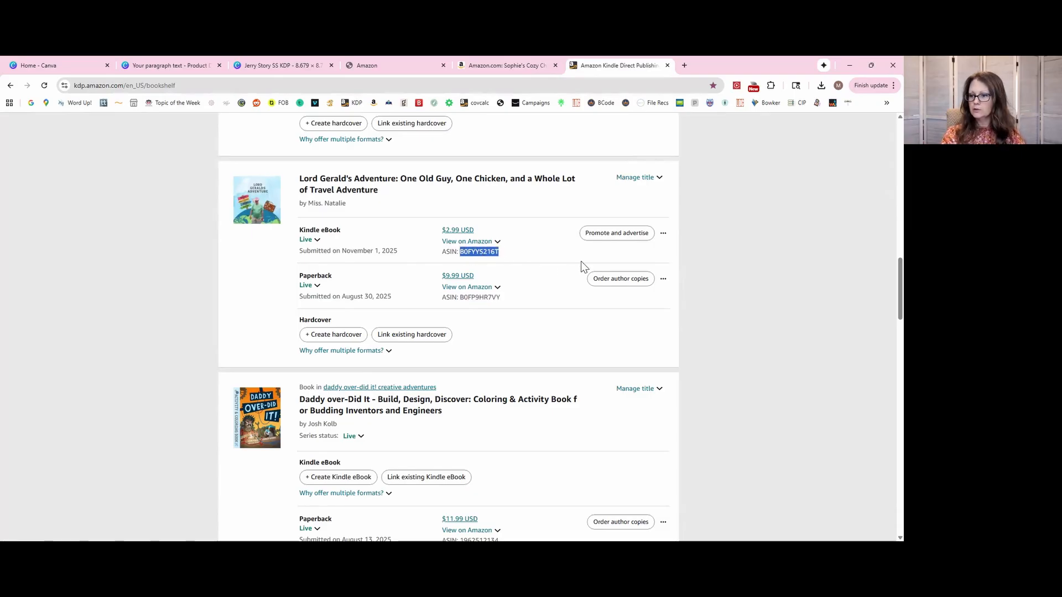
left_click(403, 65)
left_click(94, 323)
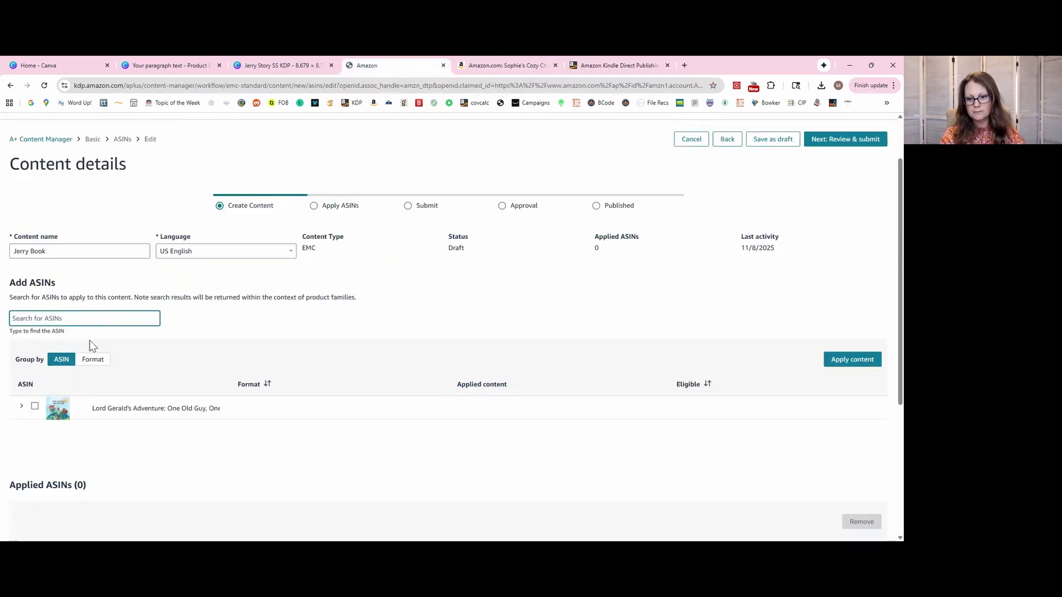
key("ctrl+v")
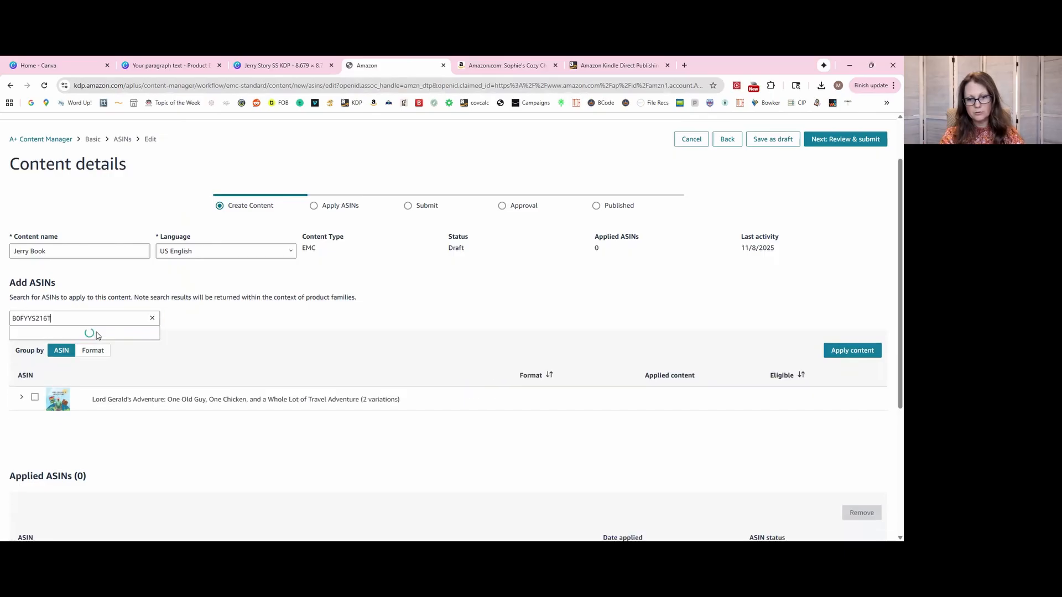
left_click(114, 340)
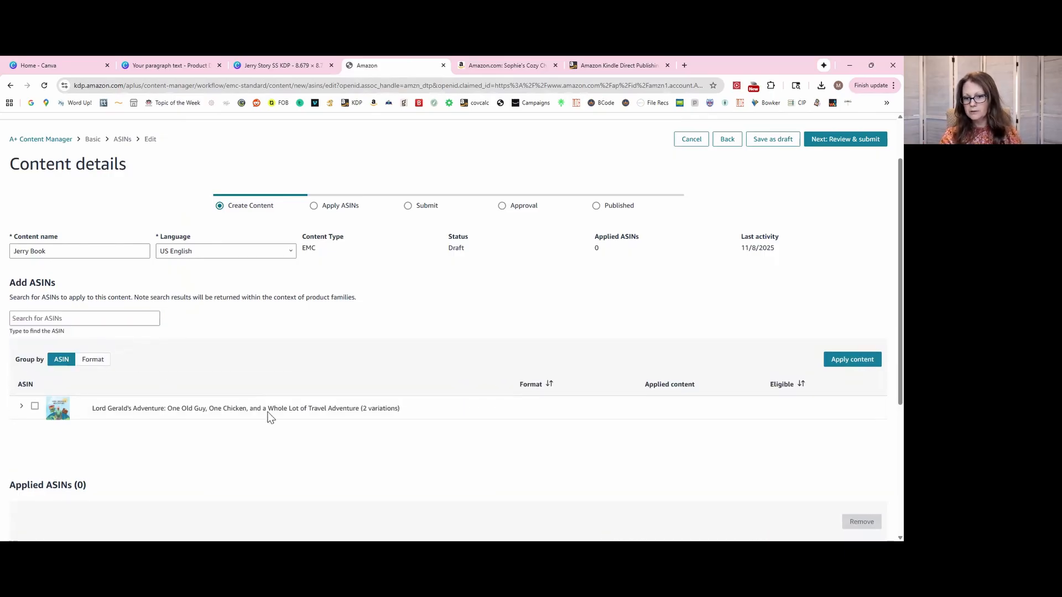
- Select Lord Gerald's Adventure with its variations and apply the A+ content to it
scroll(267, 415, "down", 3)
scroll(225, 277, "down", 1)
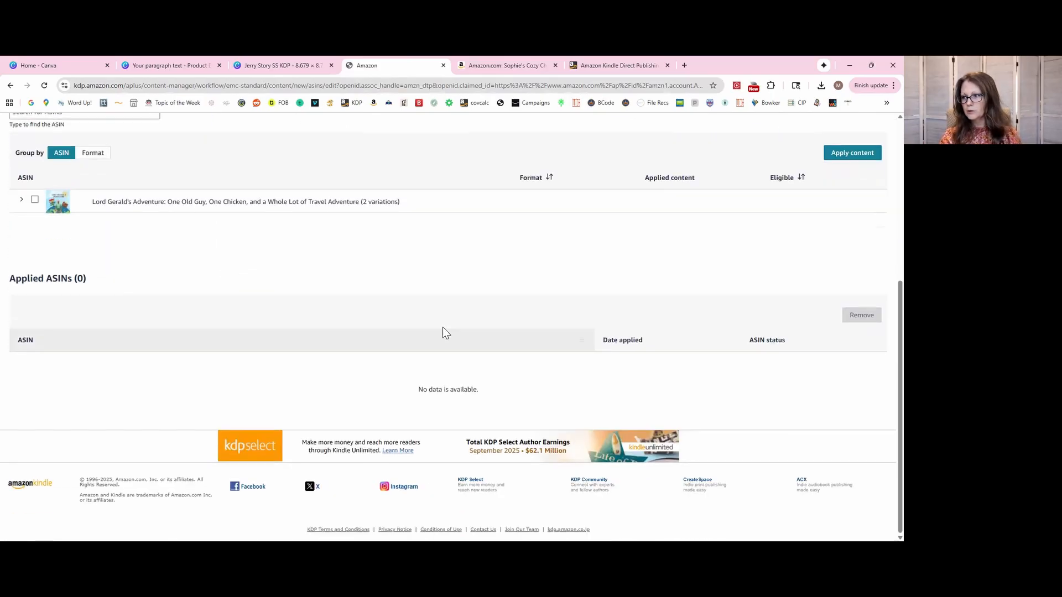
scroll(451, 310, "up", 3)
left_click(34, 342)
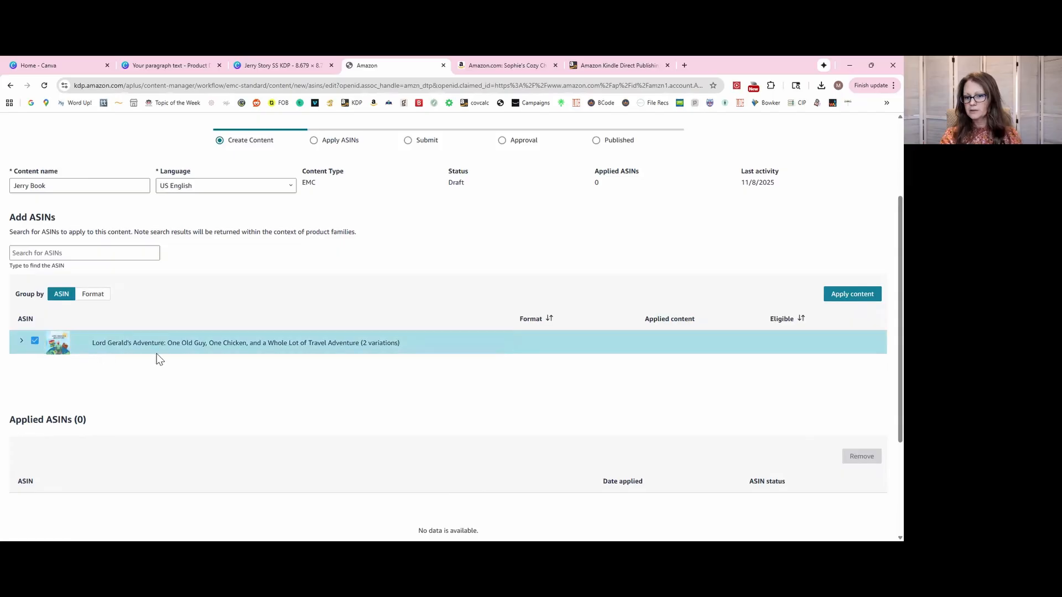
left_click(841, 295)
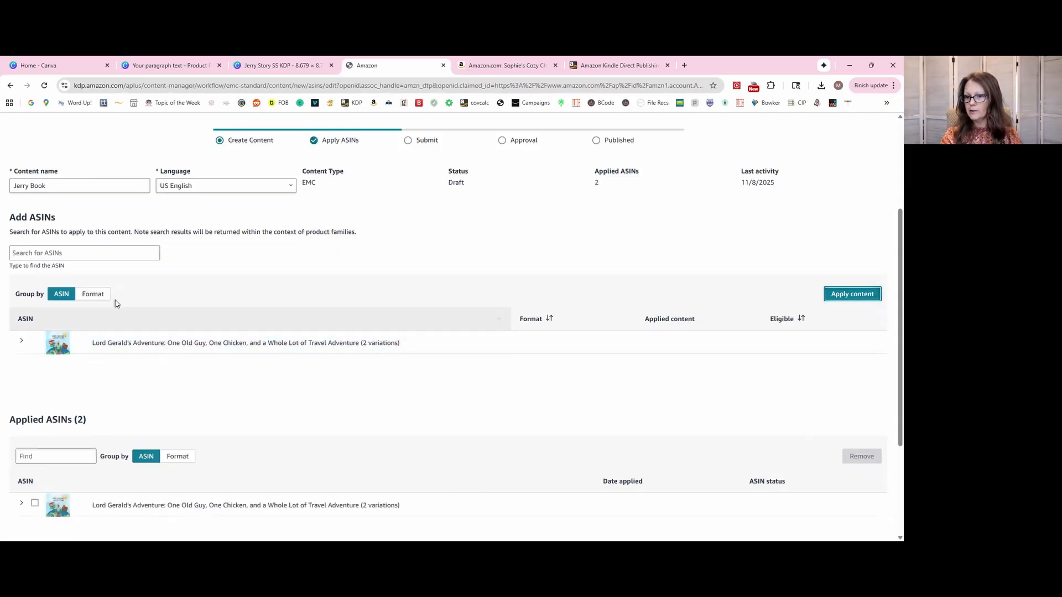
- Copy the paperback ASIN B0FP9HR7VY from the Bookshelf again and try to apply the A+ content to it separately
left_click(612, 65)
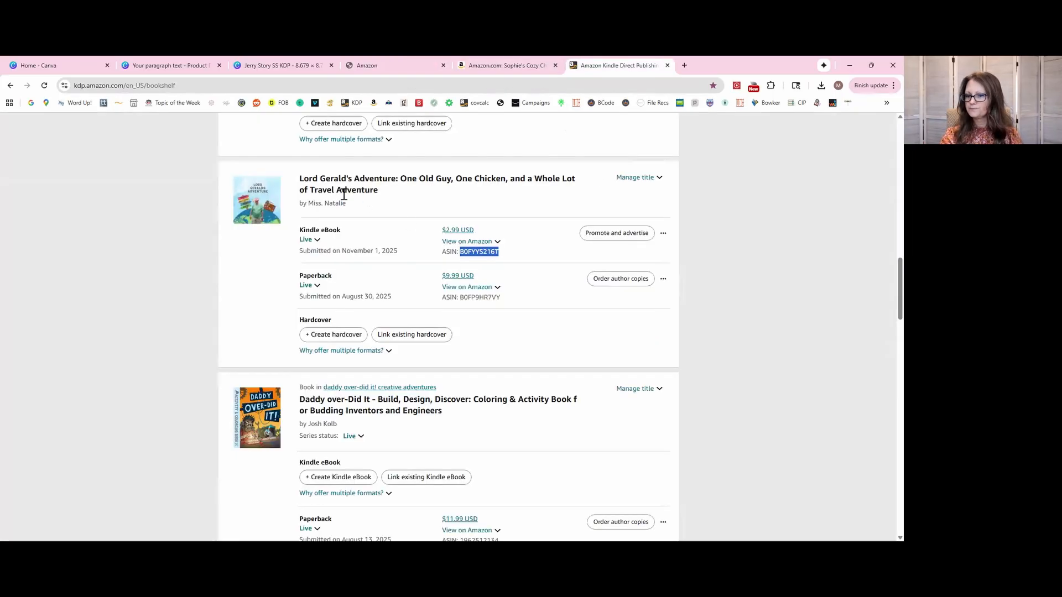
left_click_drag(501, 298, 461, 302)
key("ctrl+c")
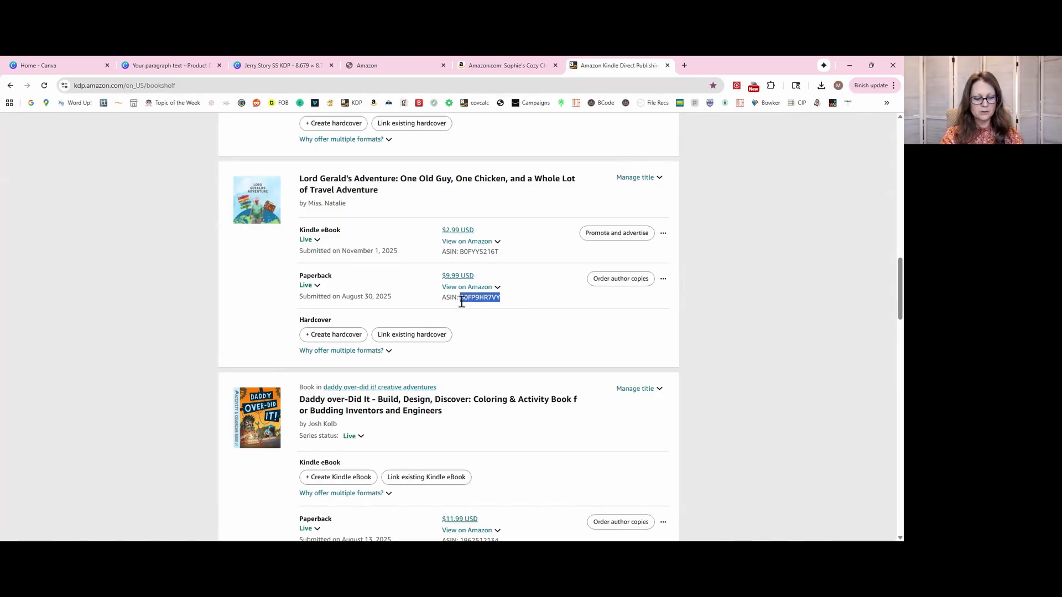
left_click(390, 68)
left_click(98, 256)
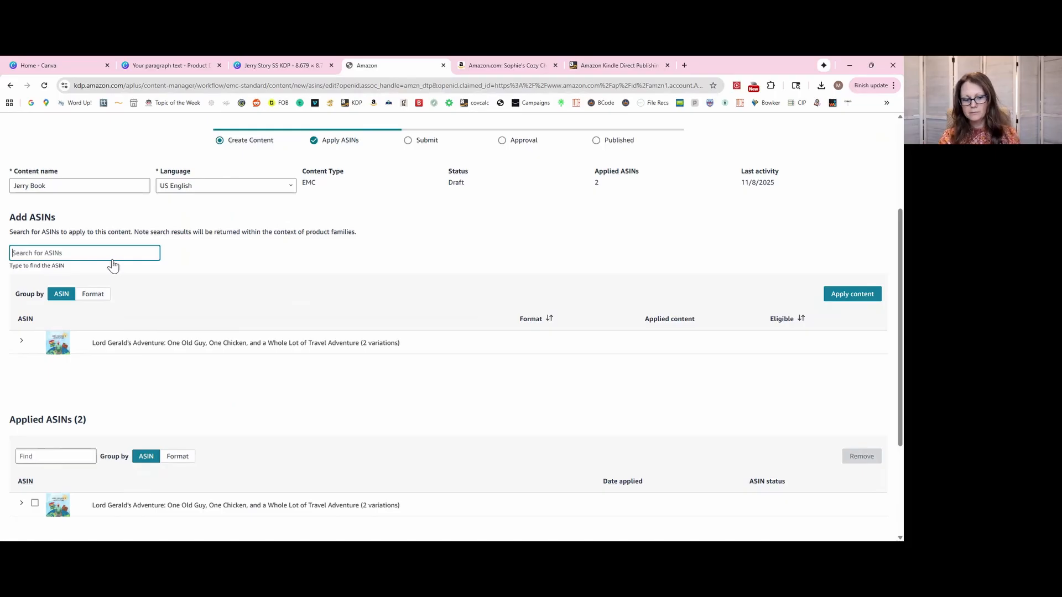
key("ctrl+v")
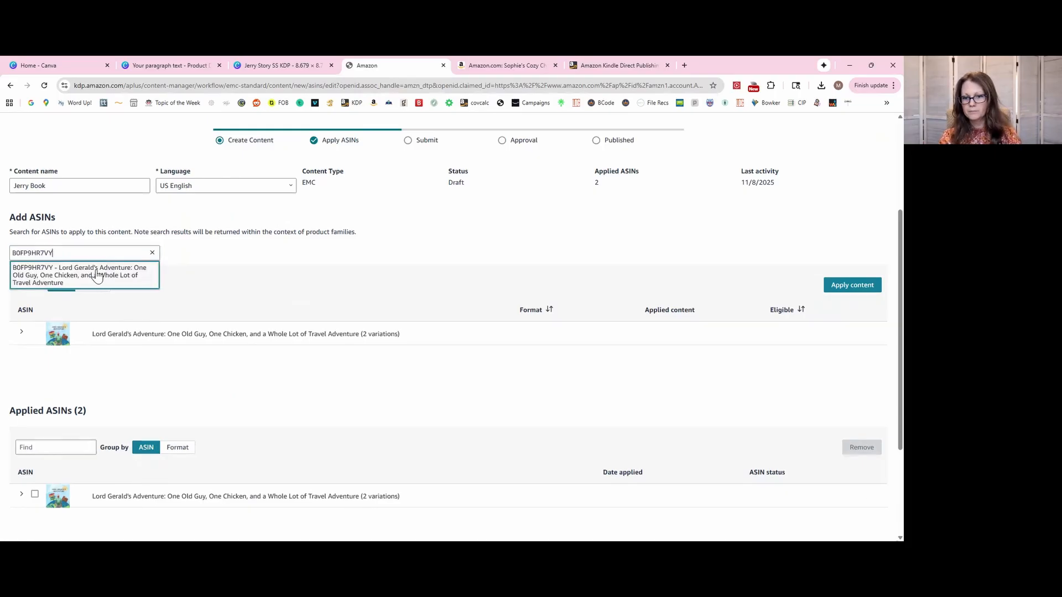
left_click(97, 275)
scroll(264, 311, "down", 1)
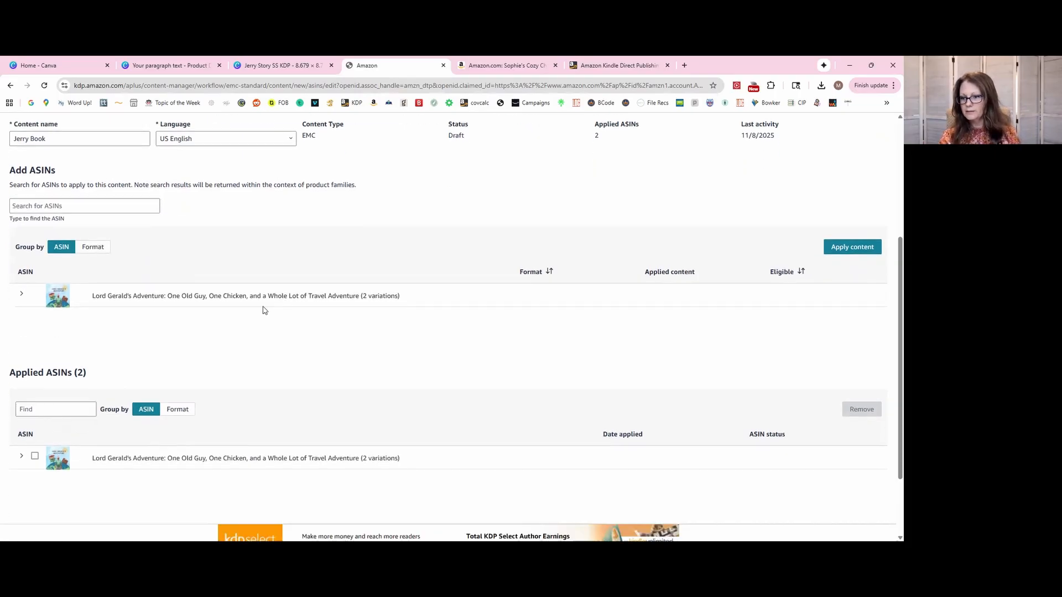
left_click(851, 247)
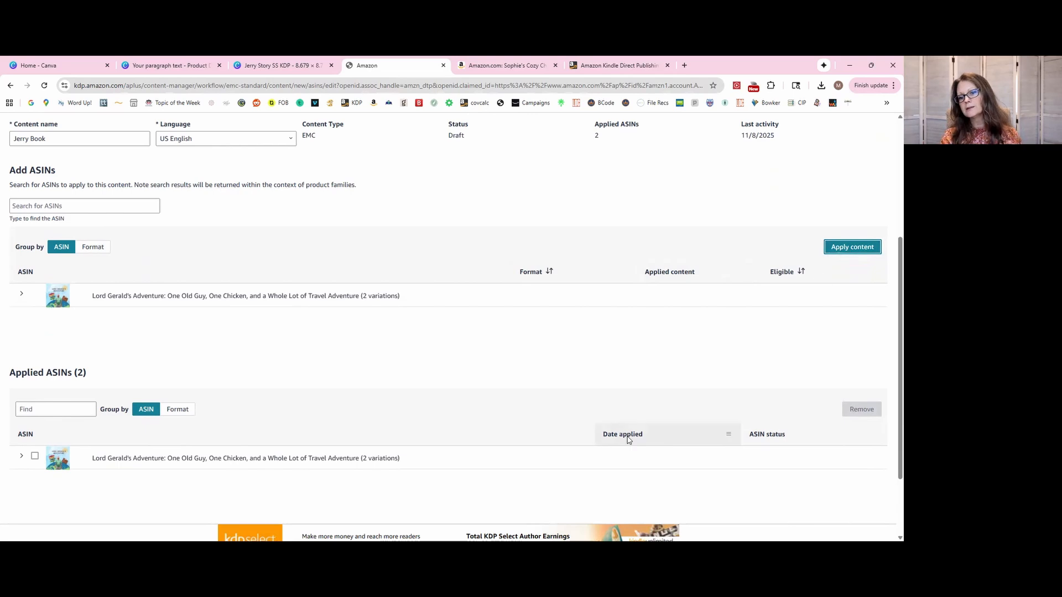
- Expand the applied Lord Gerald's Adventure entry, select both of its ASINs, and advance to the review and submit stage
scroll(277, 388, "down", 2)
left_click(54, 396)
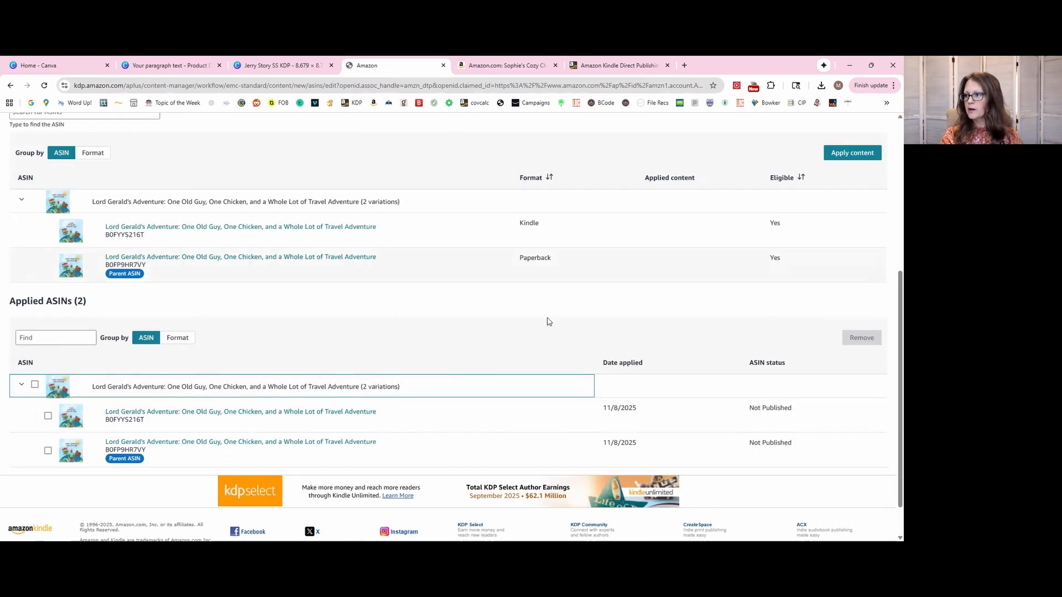
left_click(35, 385)
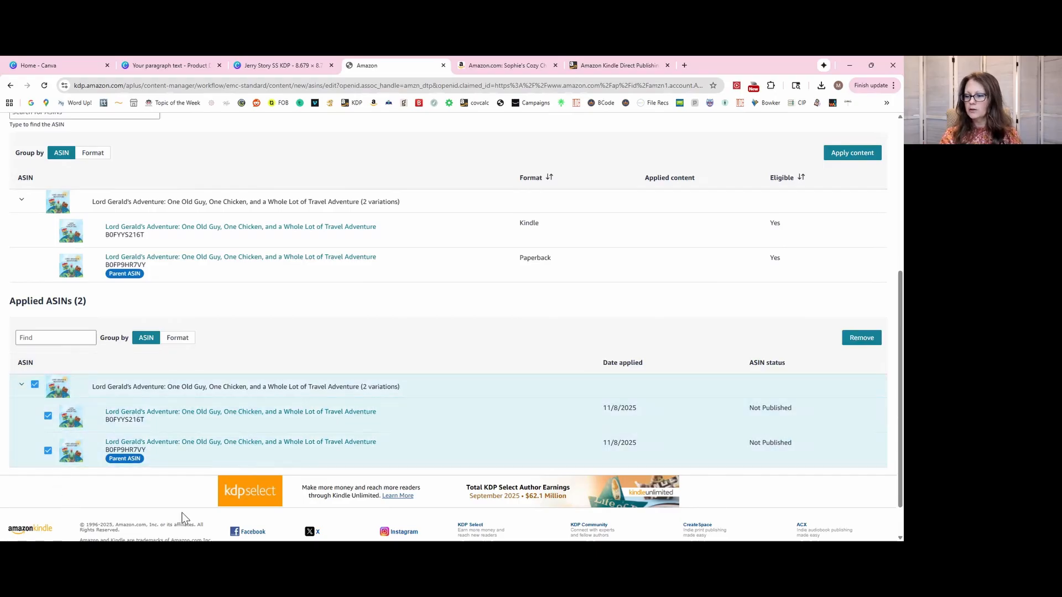
scroll(874, 360, "up", 5)
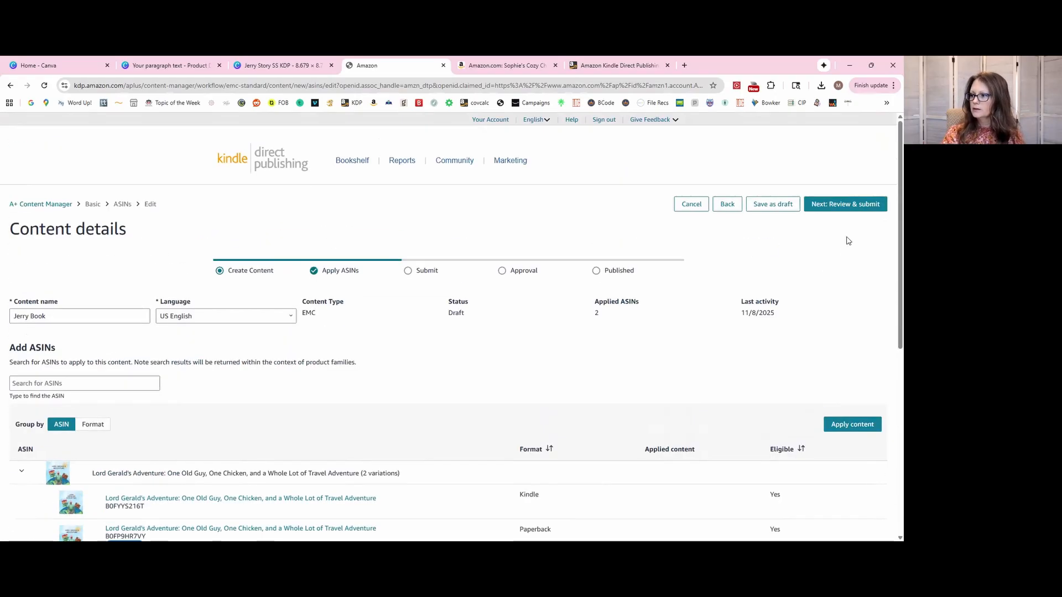
scroll(835, 222, "down", 5)
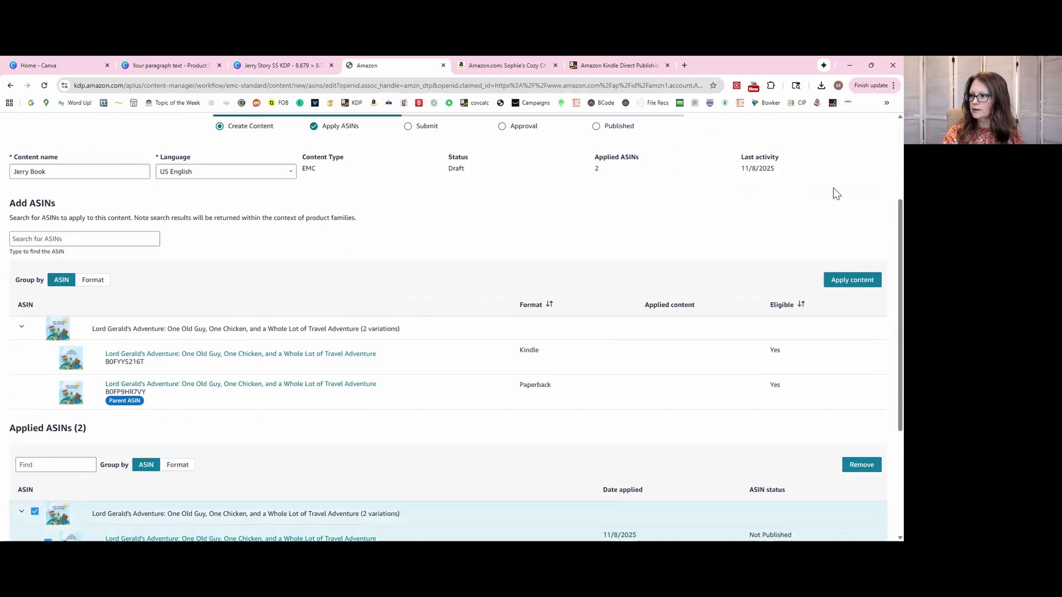
scroll(835, 191, "up", 5)
left_click(839, 204)
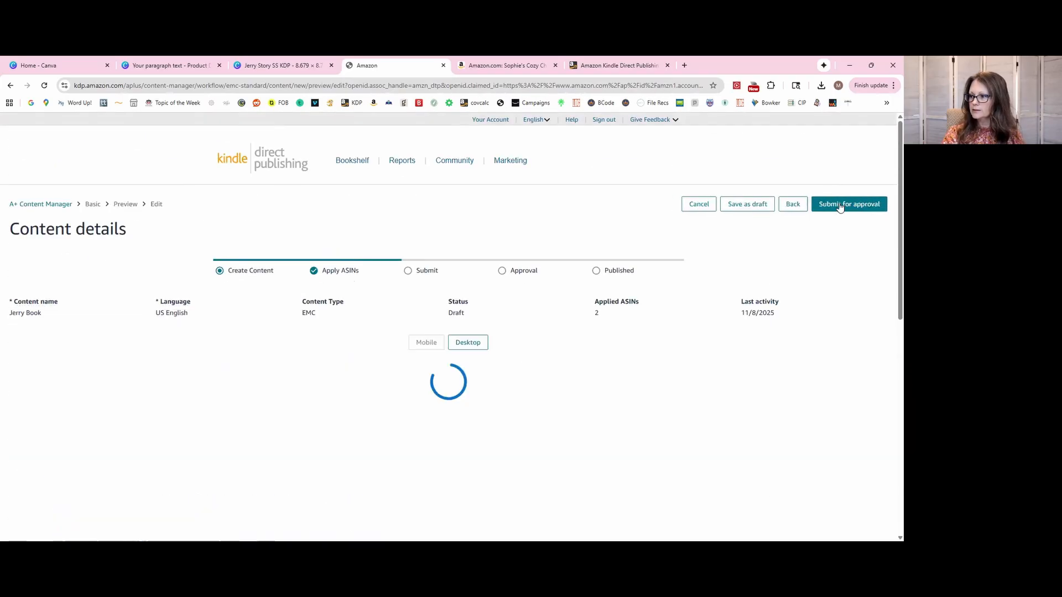
- Check the Jerry Book content preview in both the desktop and mobile layouts
scroll(608, 345, "down", 2)
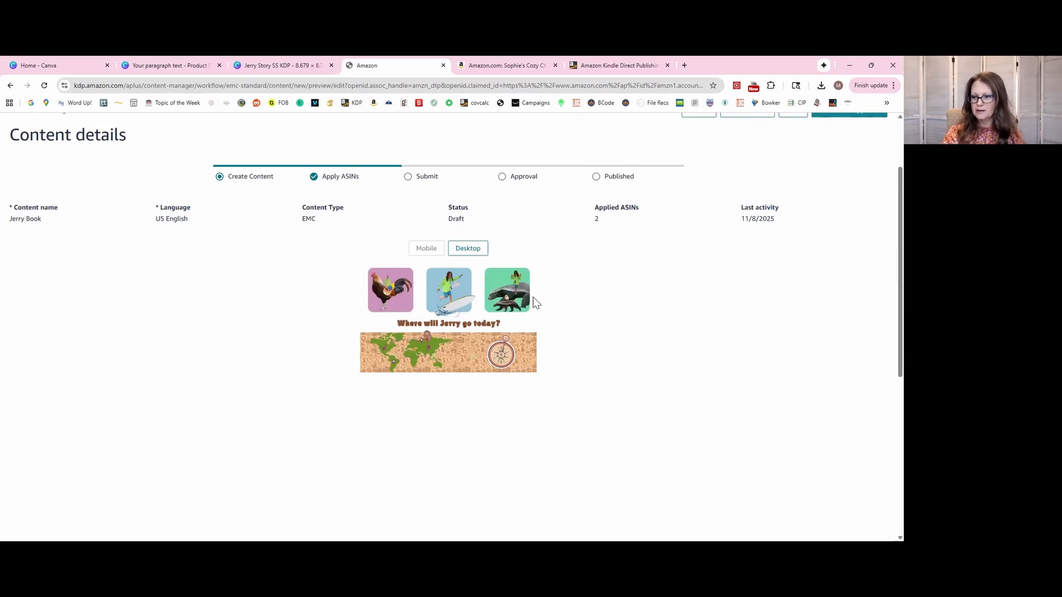
left_click(468, 247)
scroll(712, 313, "down", 3)
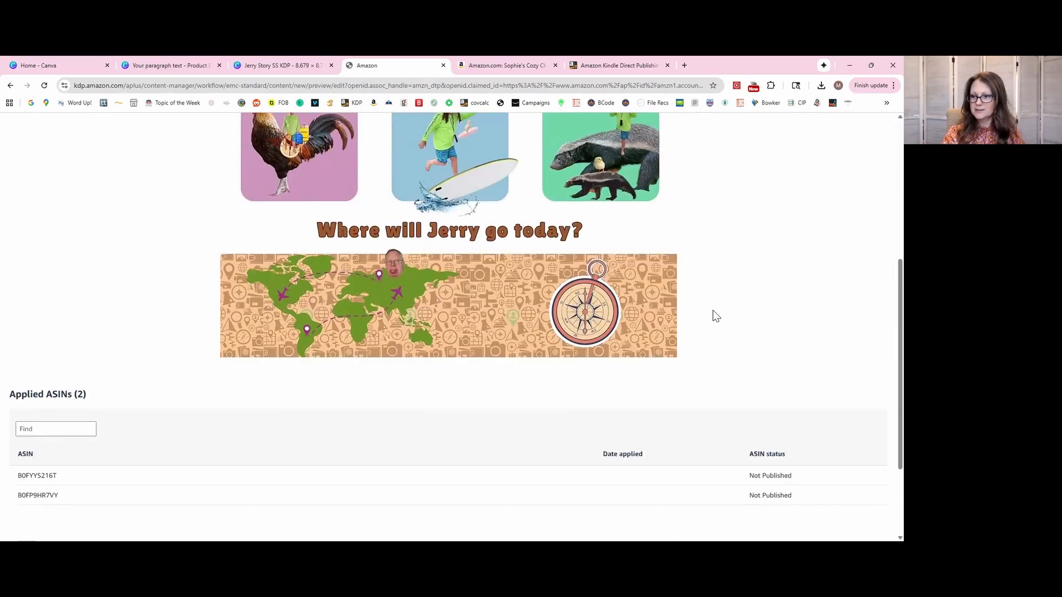
scroll(714, 314, "up", 2)
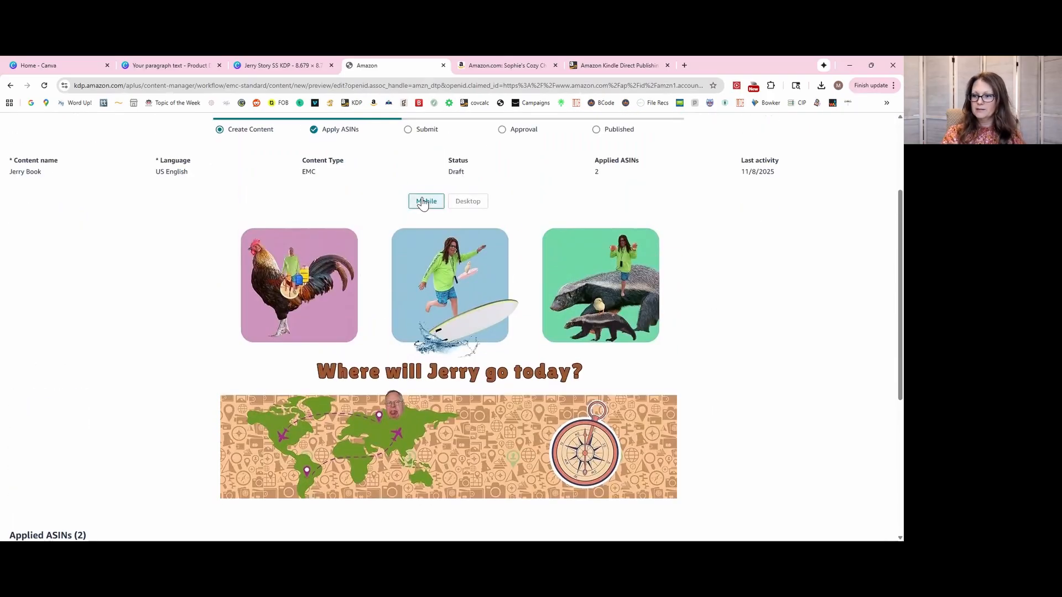
left_click(423, 200)
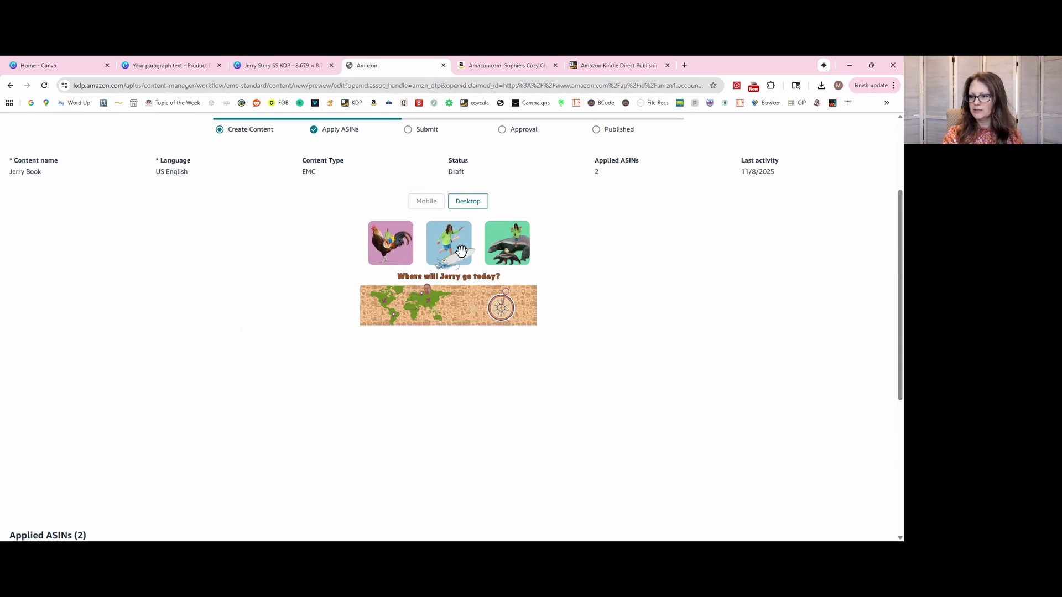
scroll(639, 374, "up", 3)
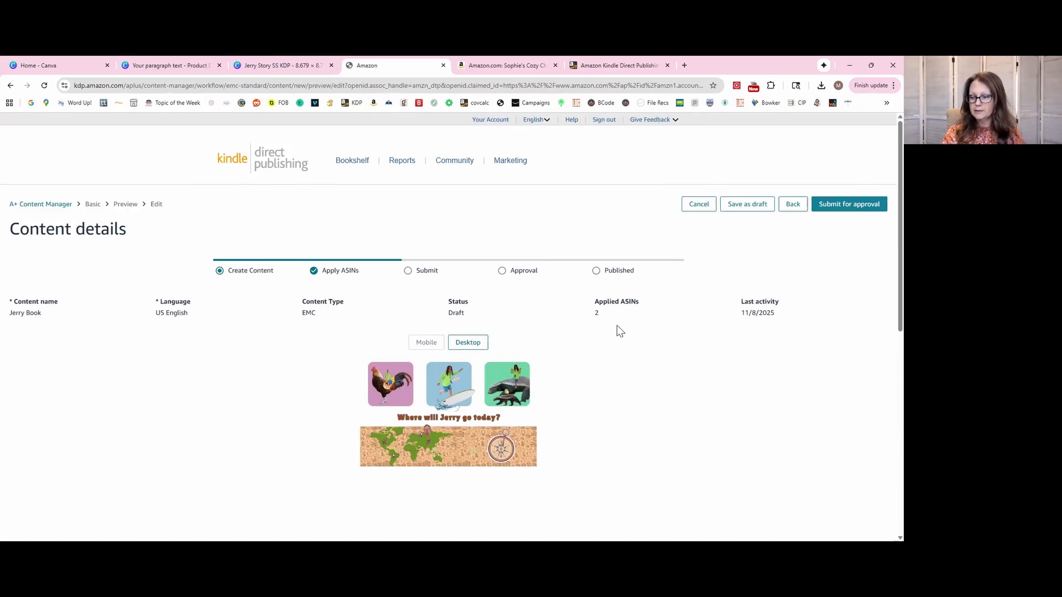
- Submit the Jerry Book A+ content for approval, confirm the submission, and check its content details
left_click(831, 203)
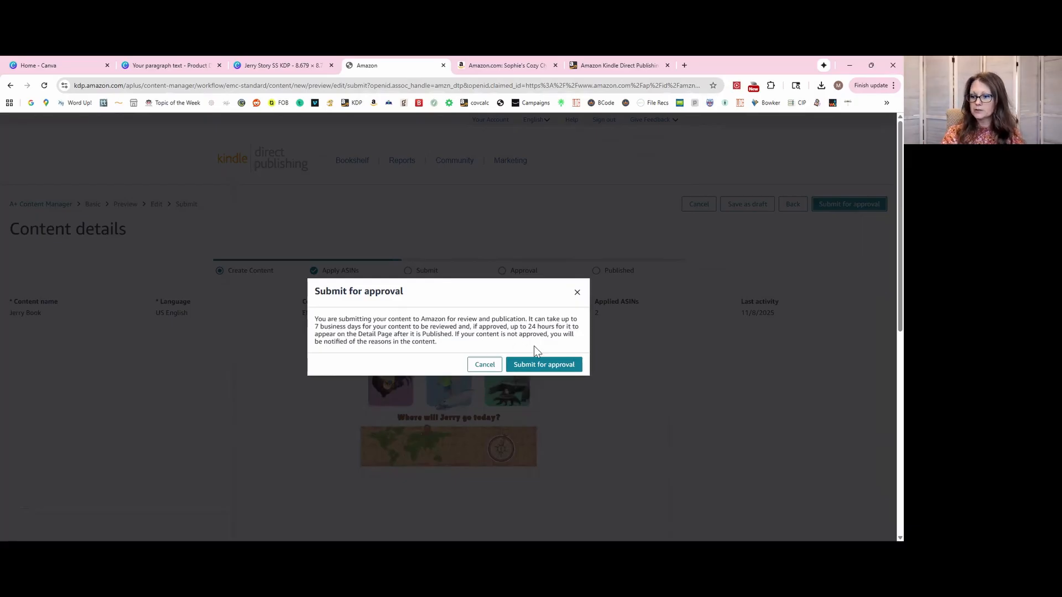
left_click(540, 366)
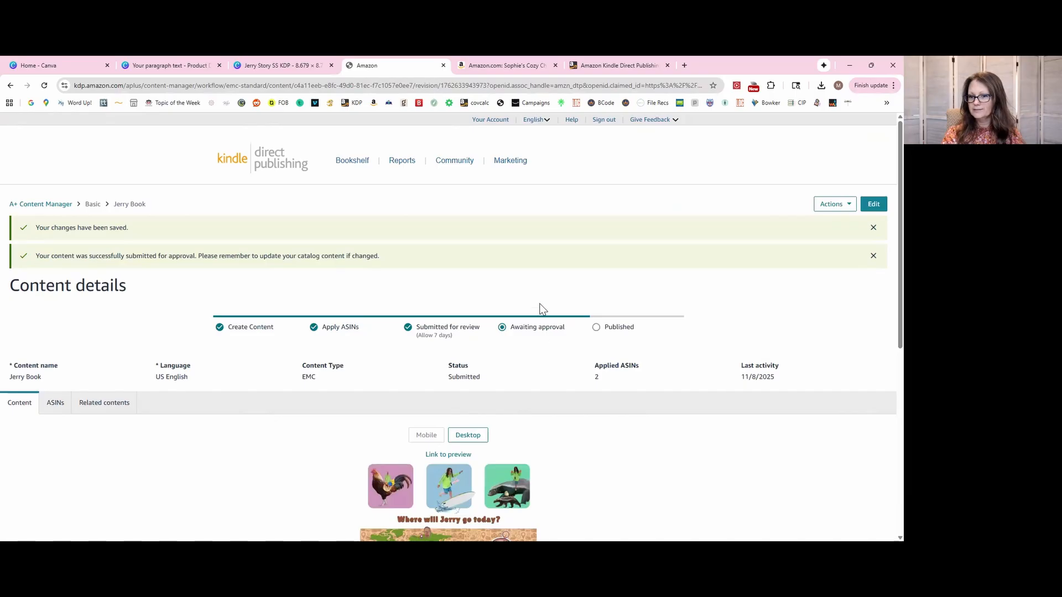
scroll(541, 309, "down", 3)
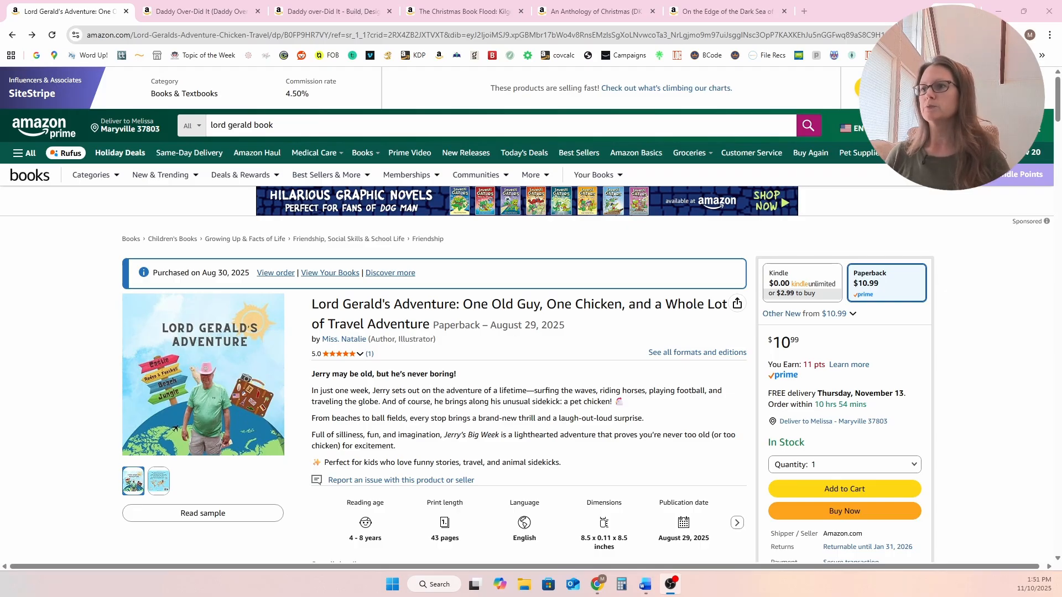
- Examine the From the Publisher A+ content on the Lord Gerald's Adventure Amazon product page
scroll(547, 276, "down", 3)
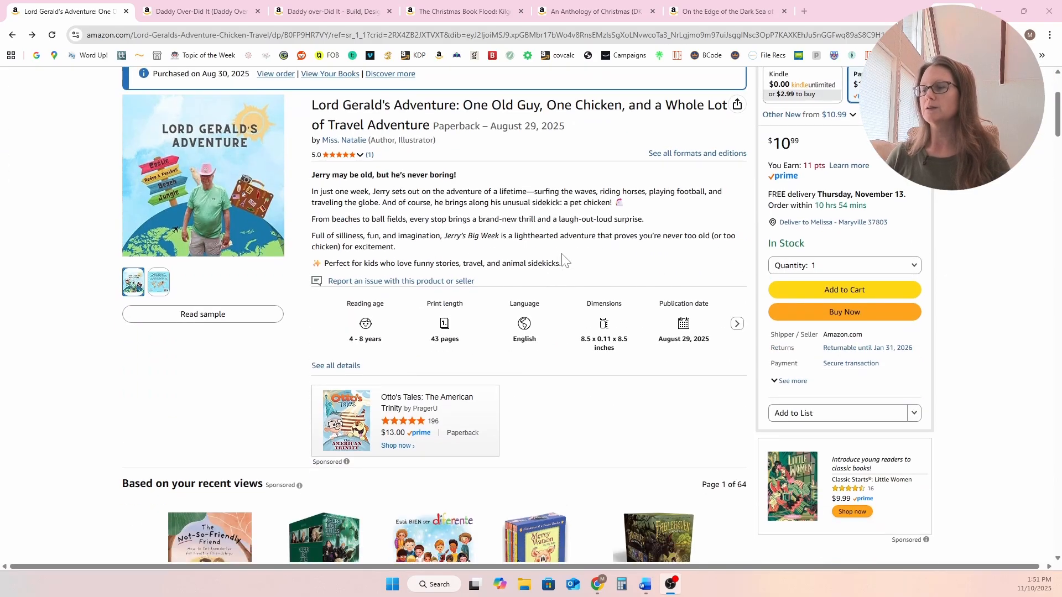
scroll(563, 260, "down", 6)
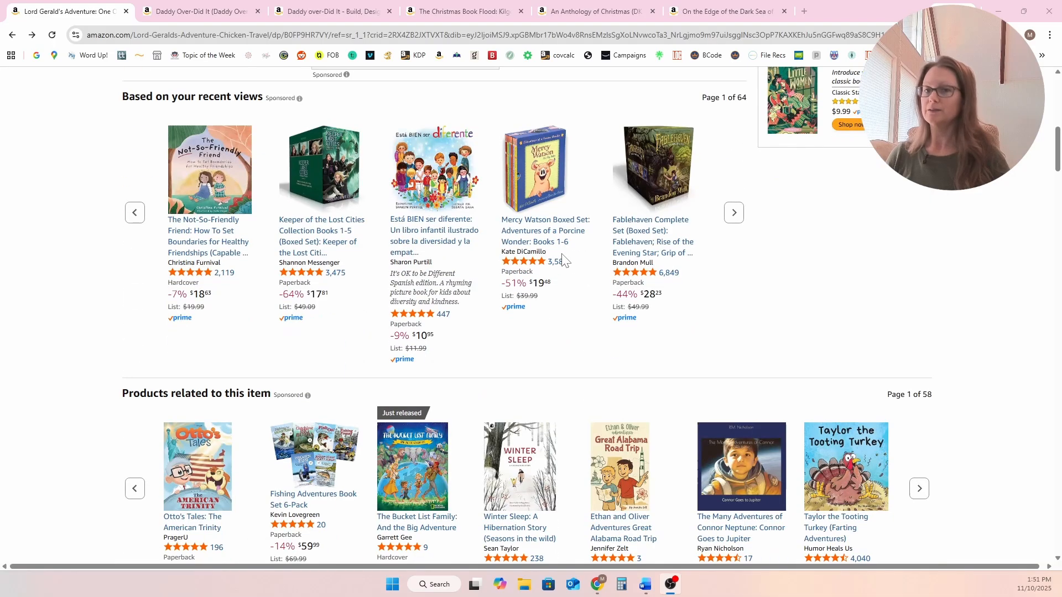
scroll(563, 255, "down", 8)
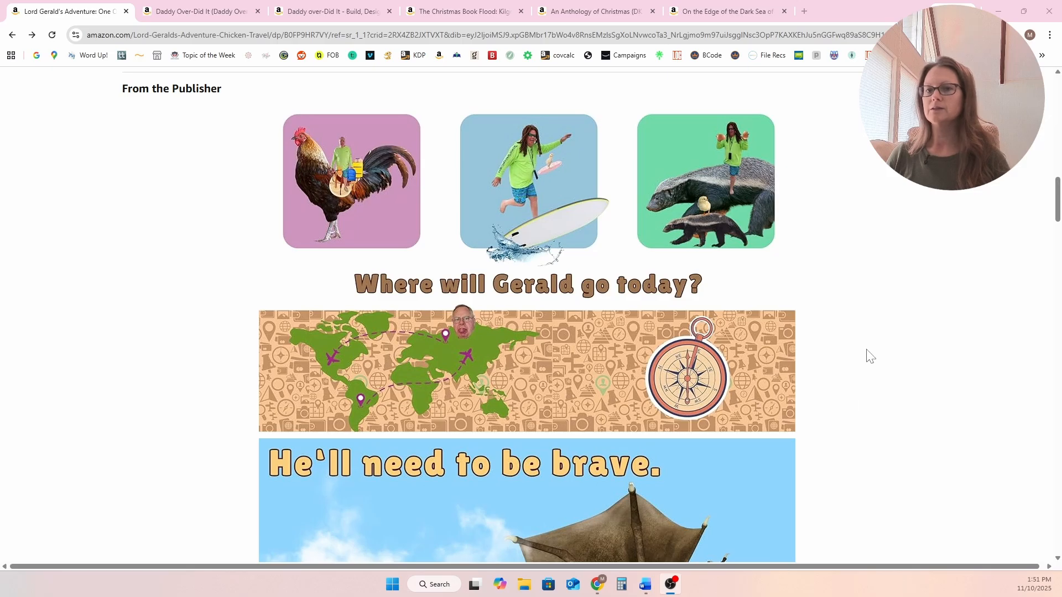
scroll(856, 349, "down", 4)
scroll(857, 354, "down", 3)
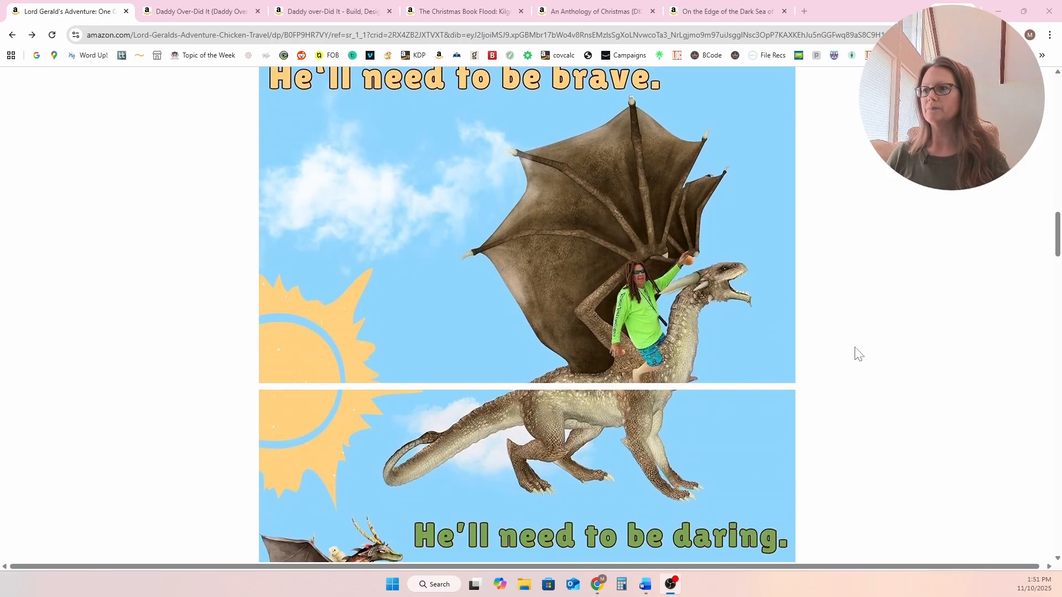
scroll(857, 354, "down", 9)
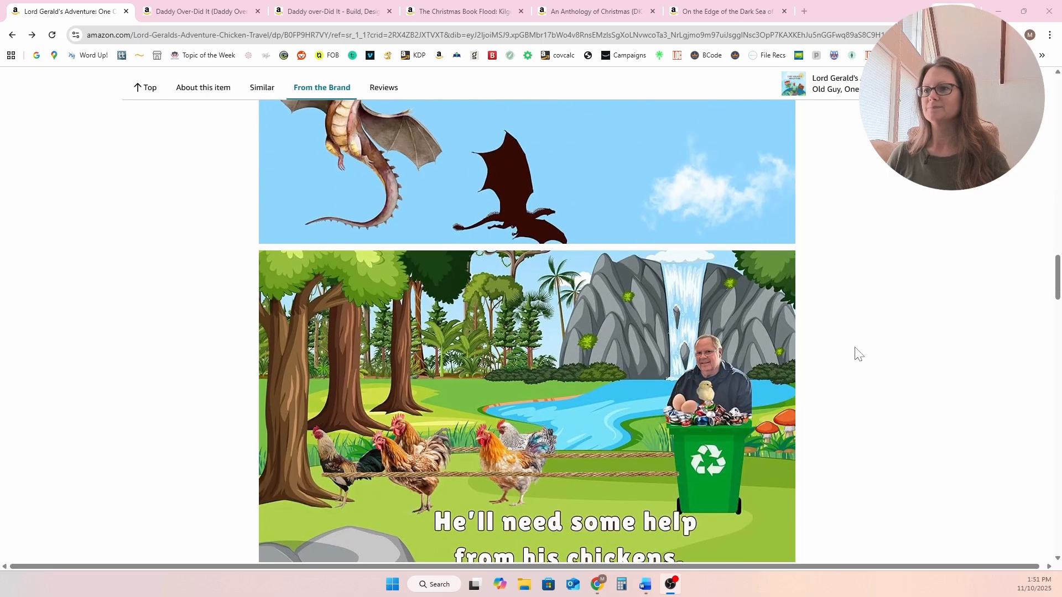
scroll(857, 354, "down", 2)
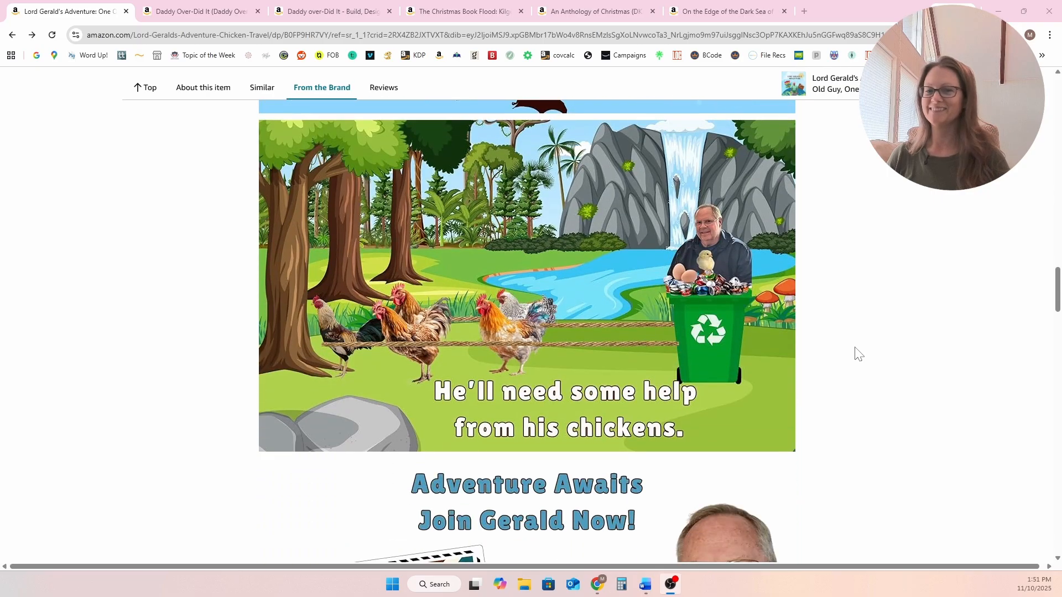
scroll(857, 354, "down", 6)
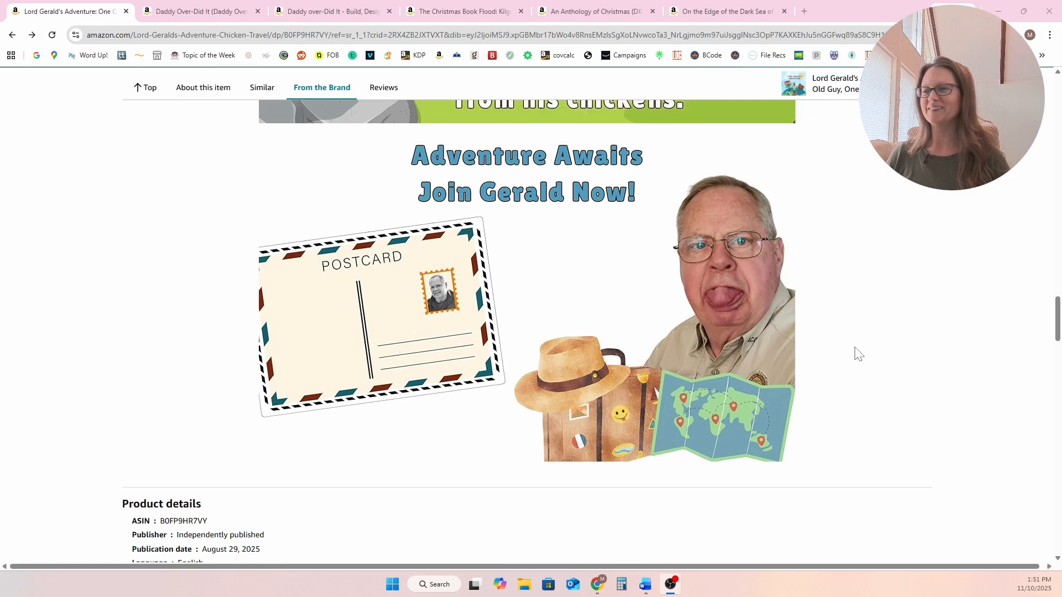
scroll(857, 354, "up", 13)
scroll(857, 354, "up", 8)
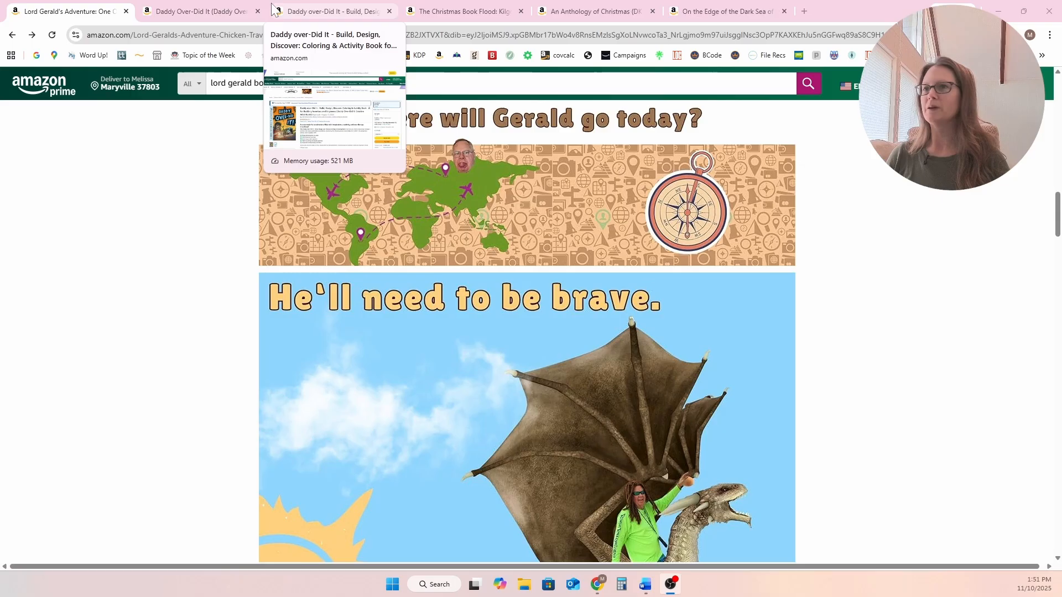
- Open the Daddy Over-Did It product page and examine the A+ content in its From the Publisher section
left_click(211, 9)
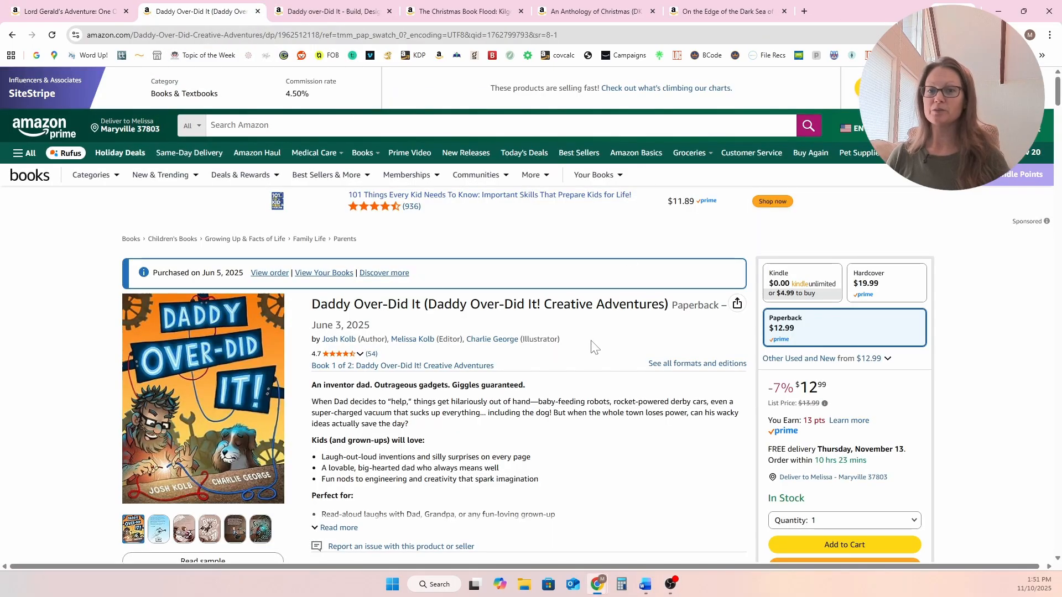
scroll(593, 348, "down", 20)
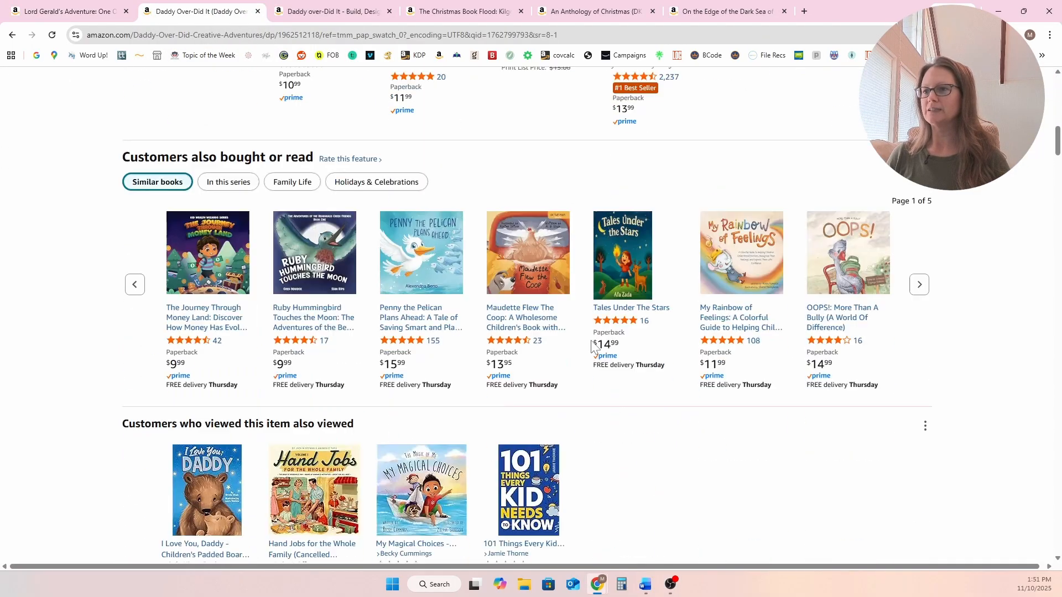
scroll(593, 348, "down", 3)
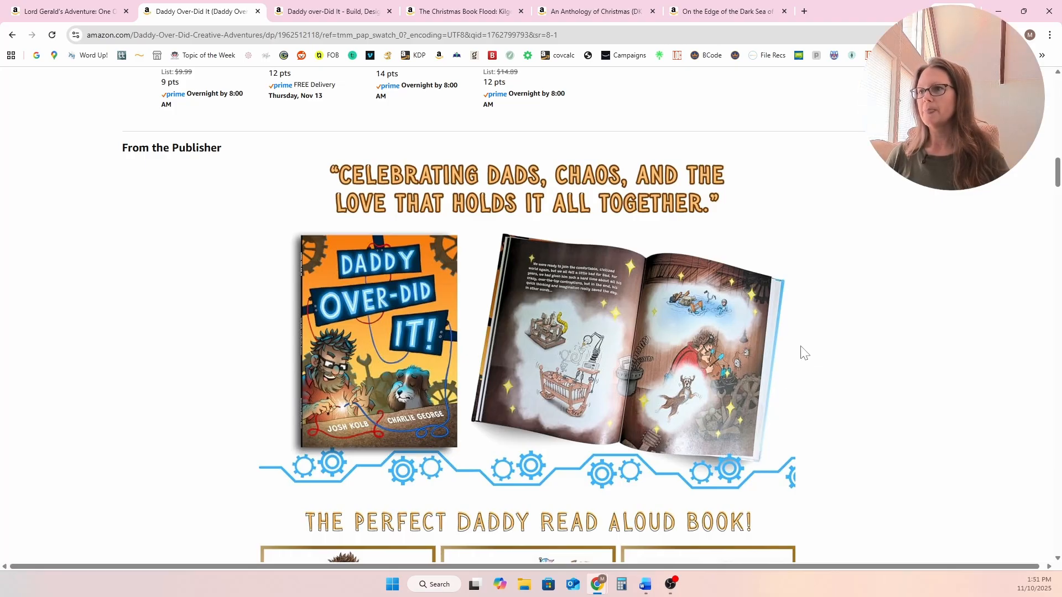
scroll(797, 309, "down", 8)
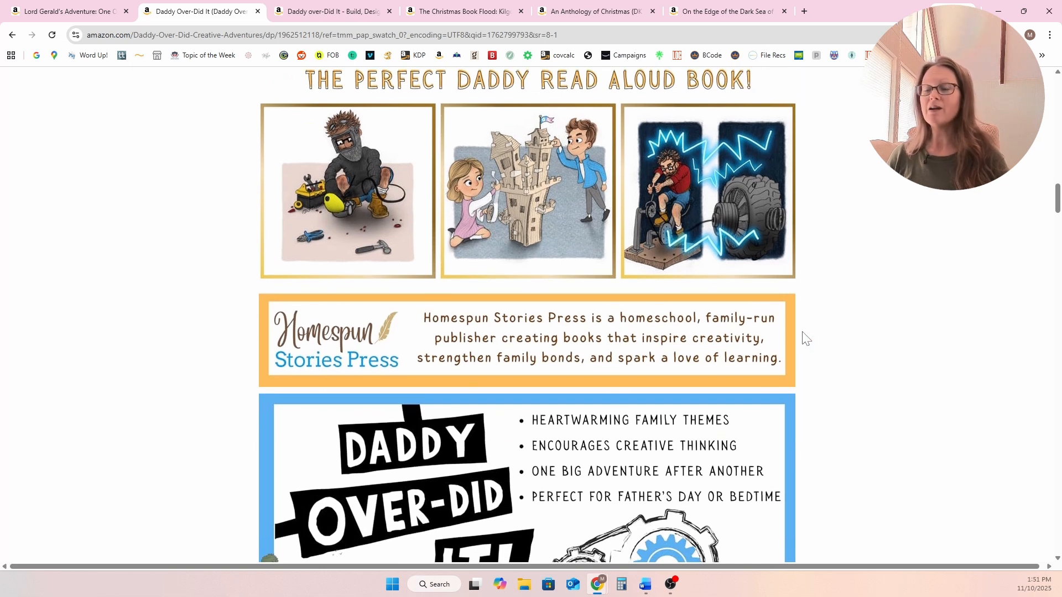
scroll(808, 337, "down", 4)
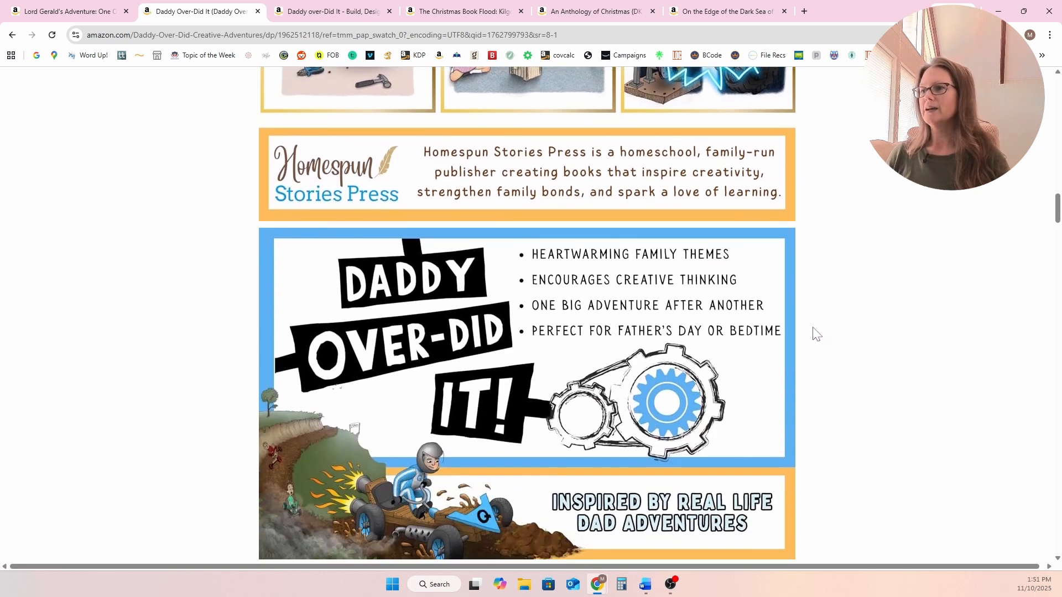